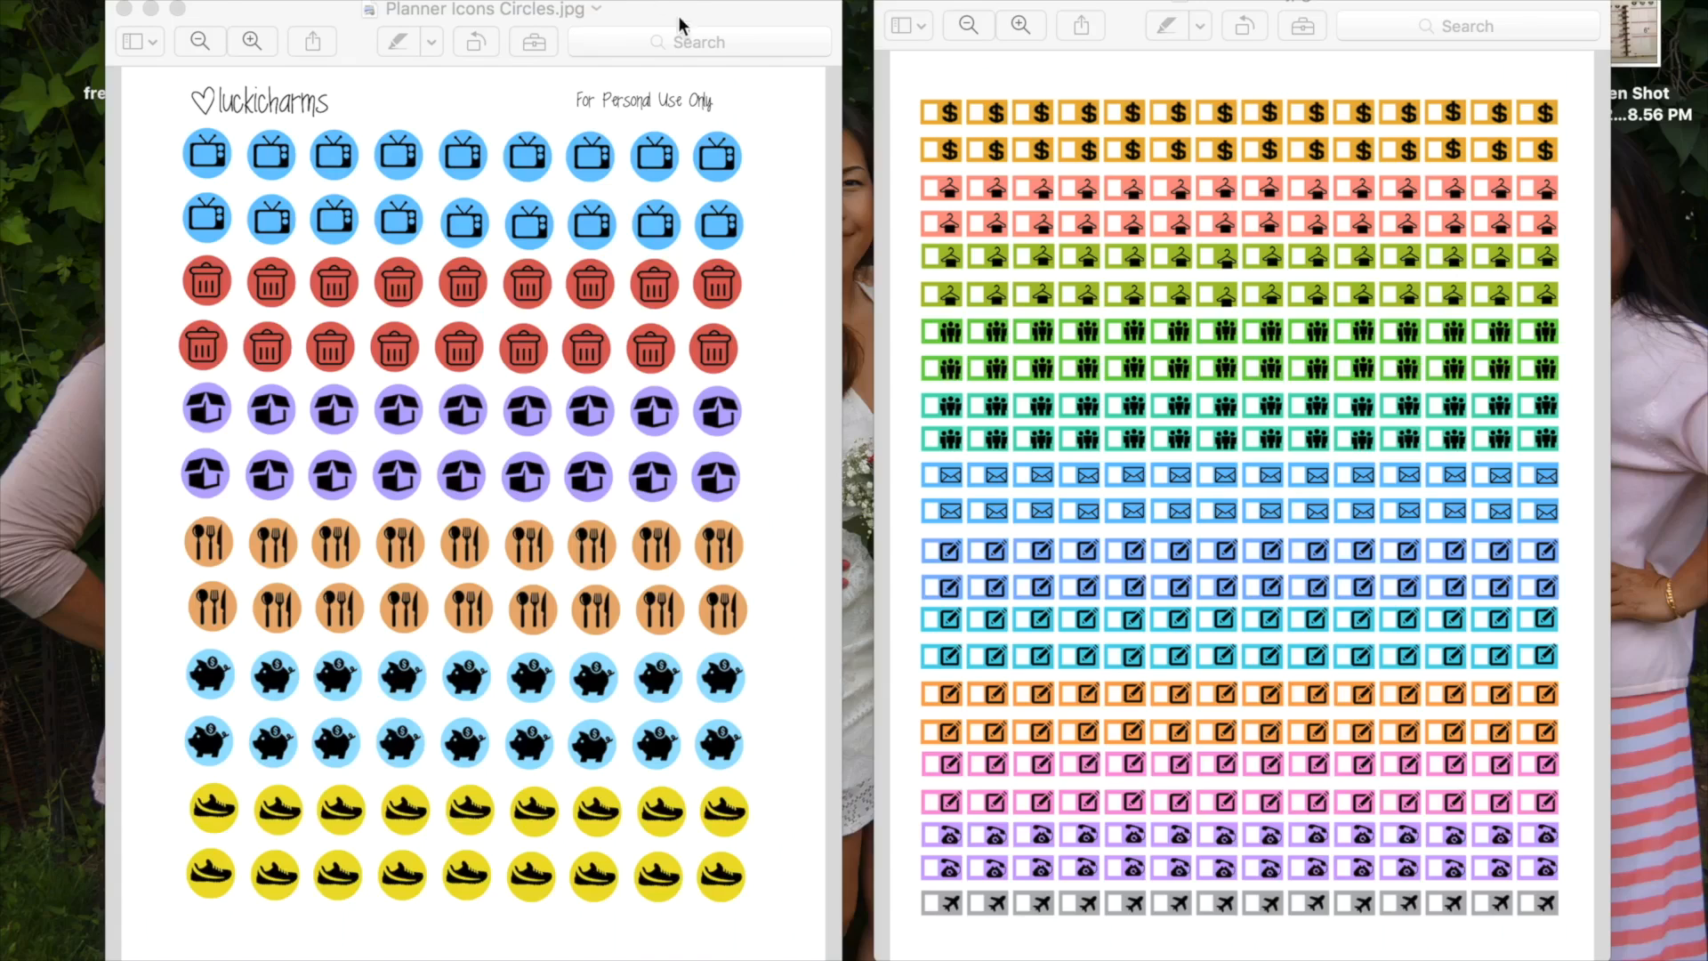
Step: Switch to Silhouette Studio and look over the existing rectangle icon layout up to the start of its page
left_click_drag(677, 24, 679, 13)
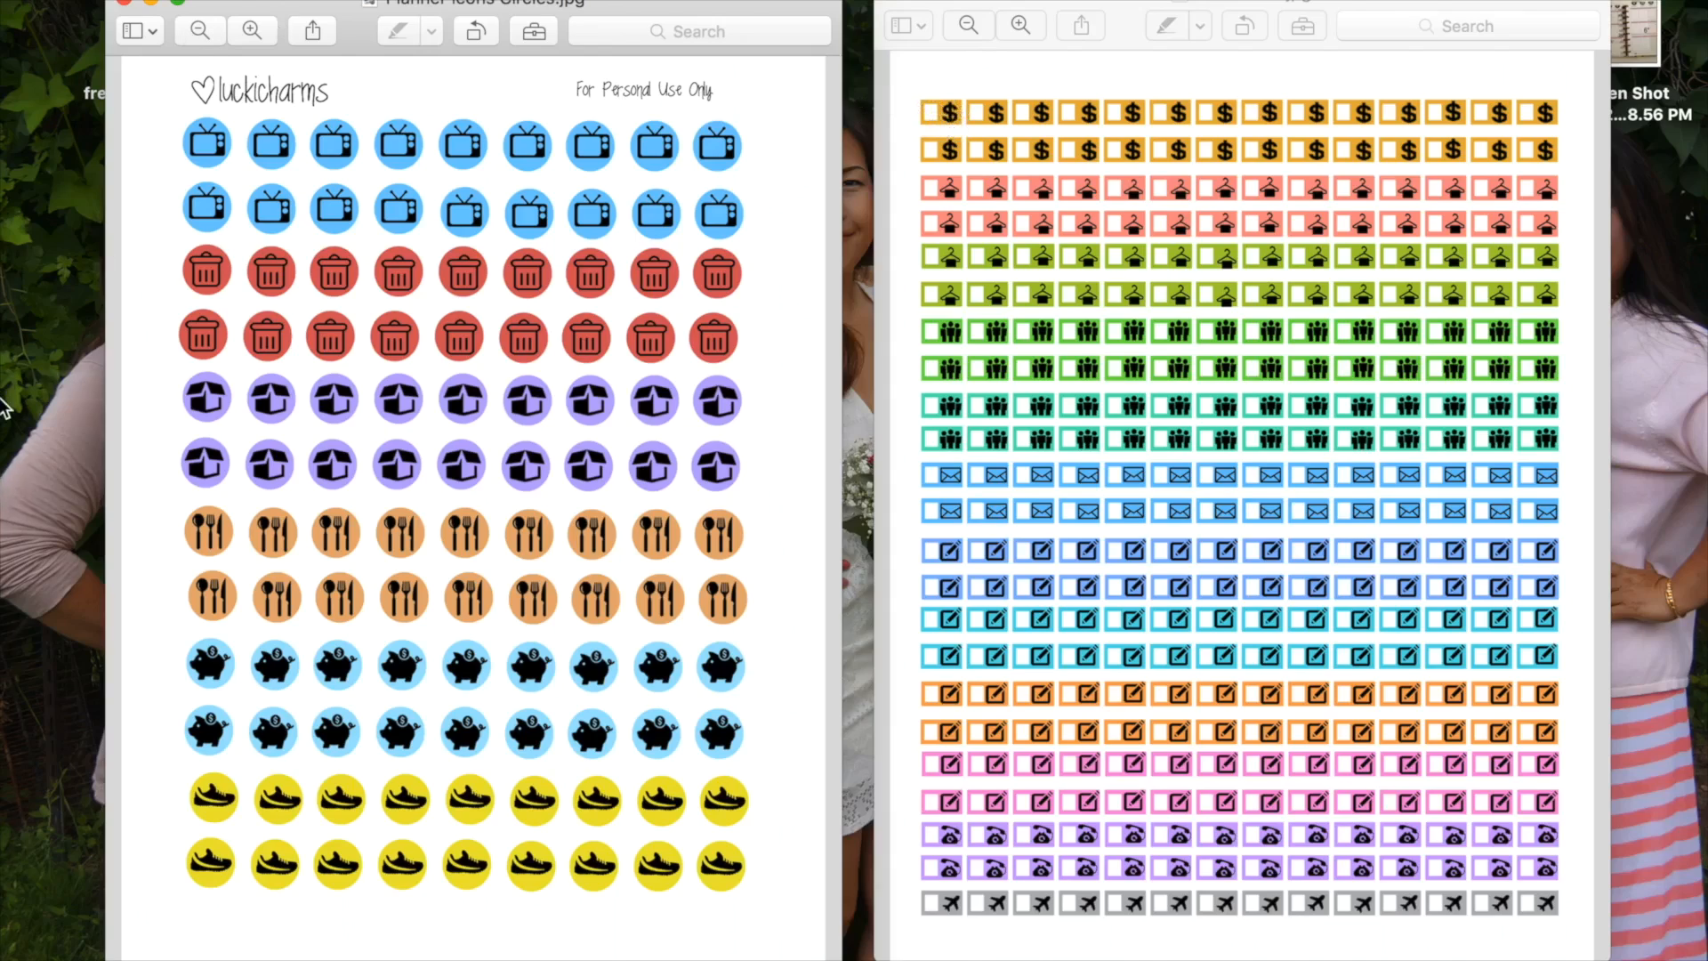
mouse_move(36, 773)
mouse_move(13, 831)
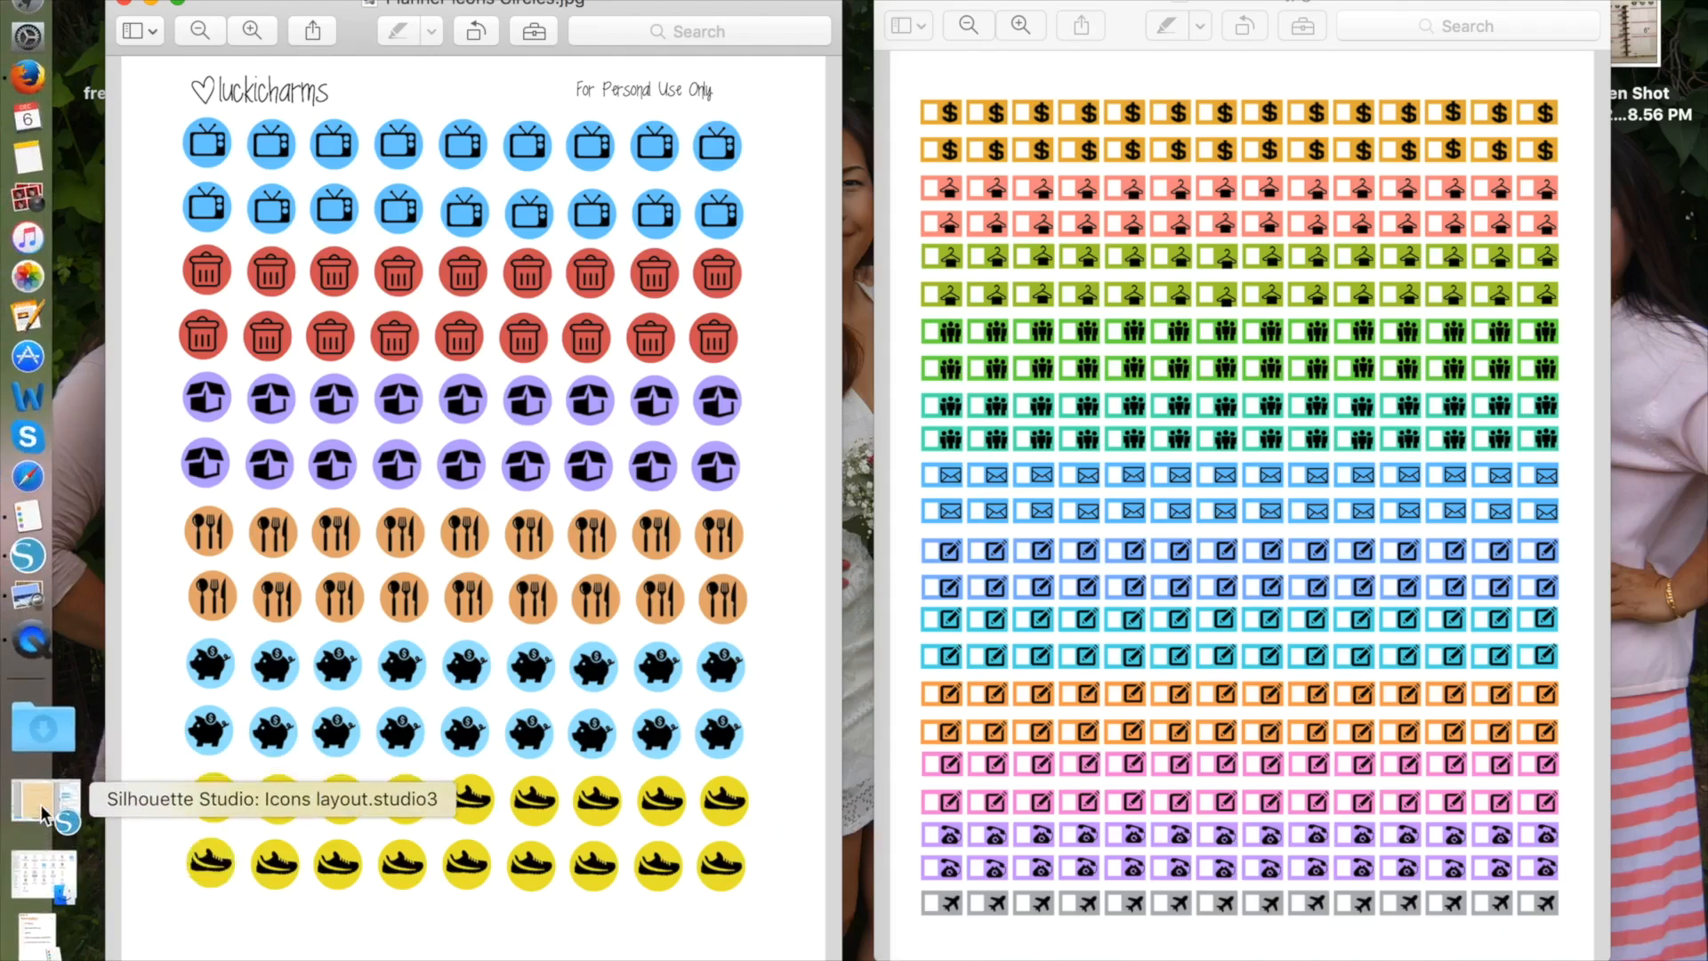
left_click(40, 804)
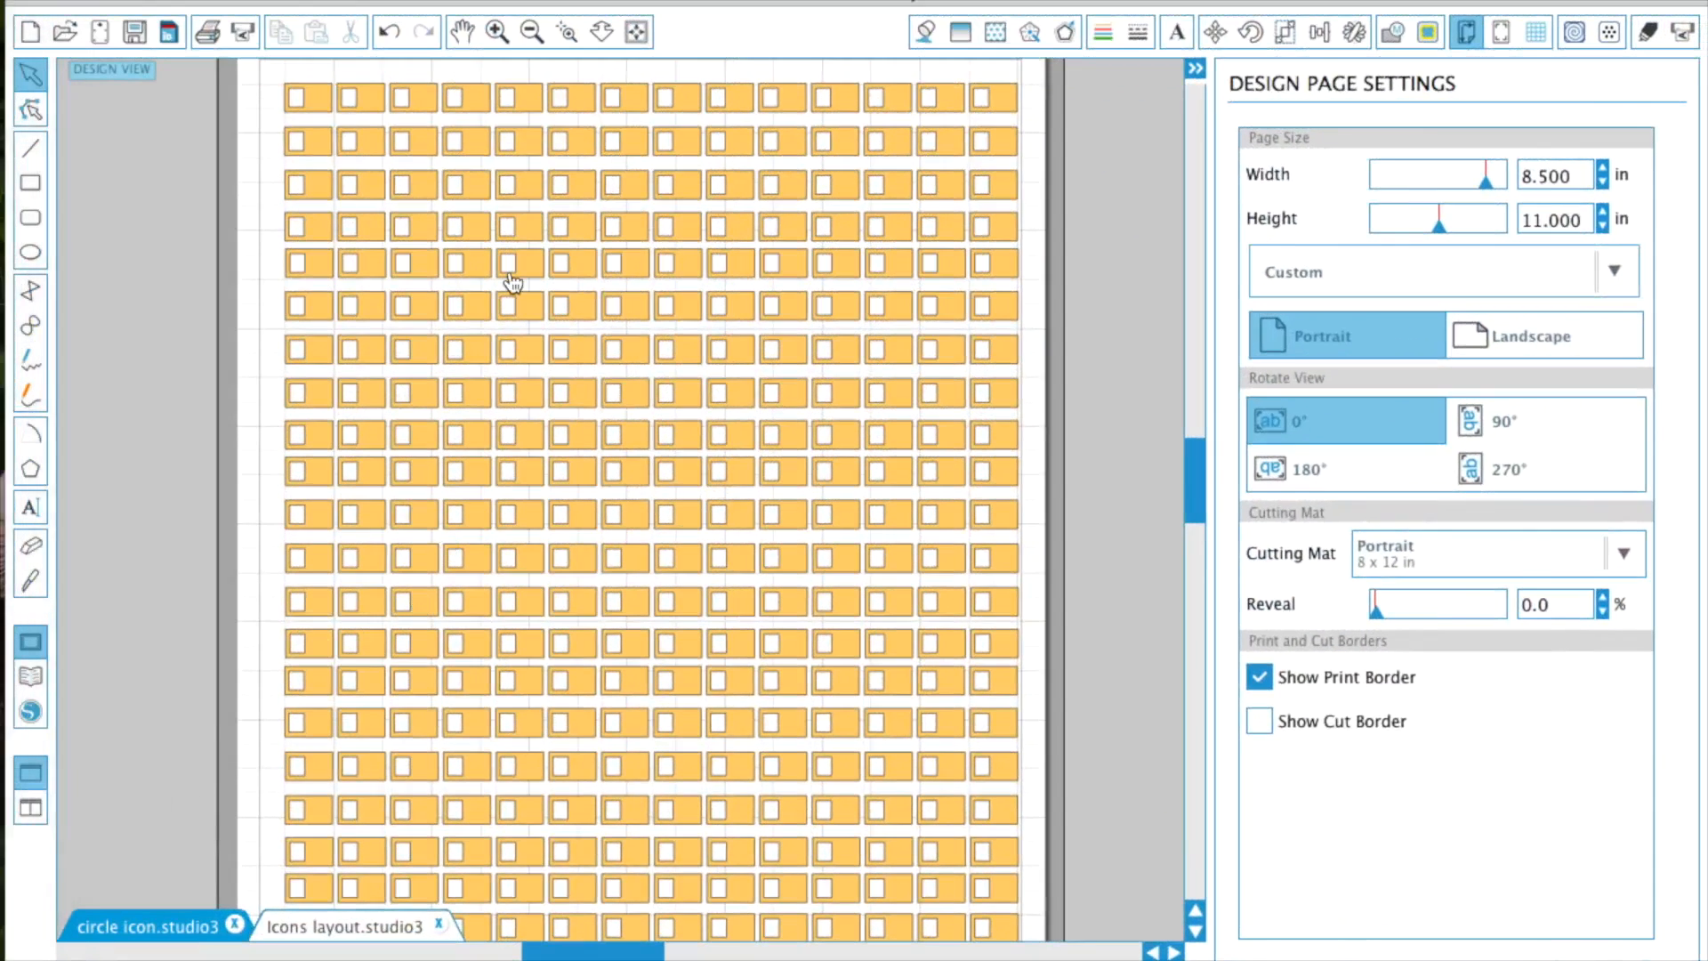
scroll(345, 292, "up", 2)
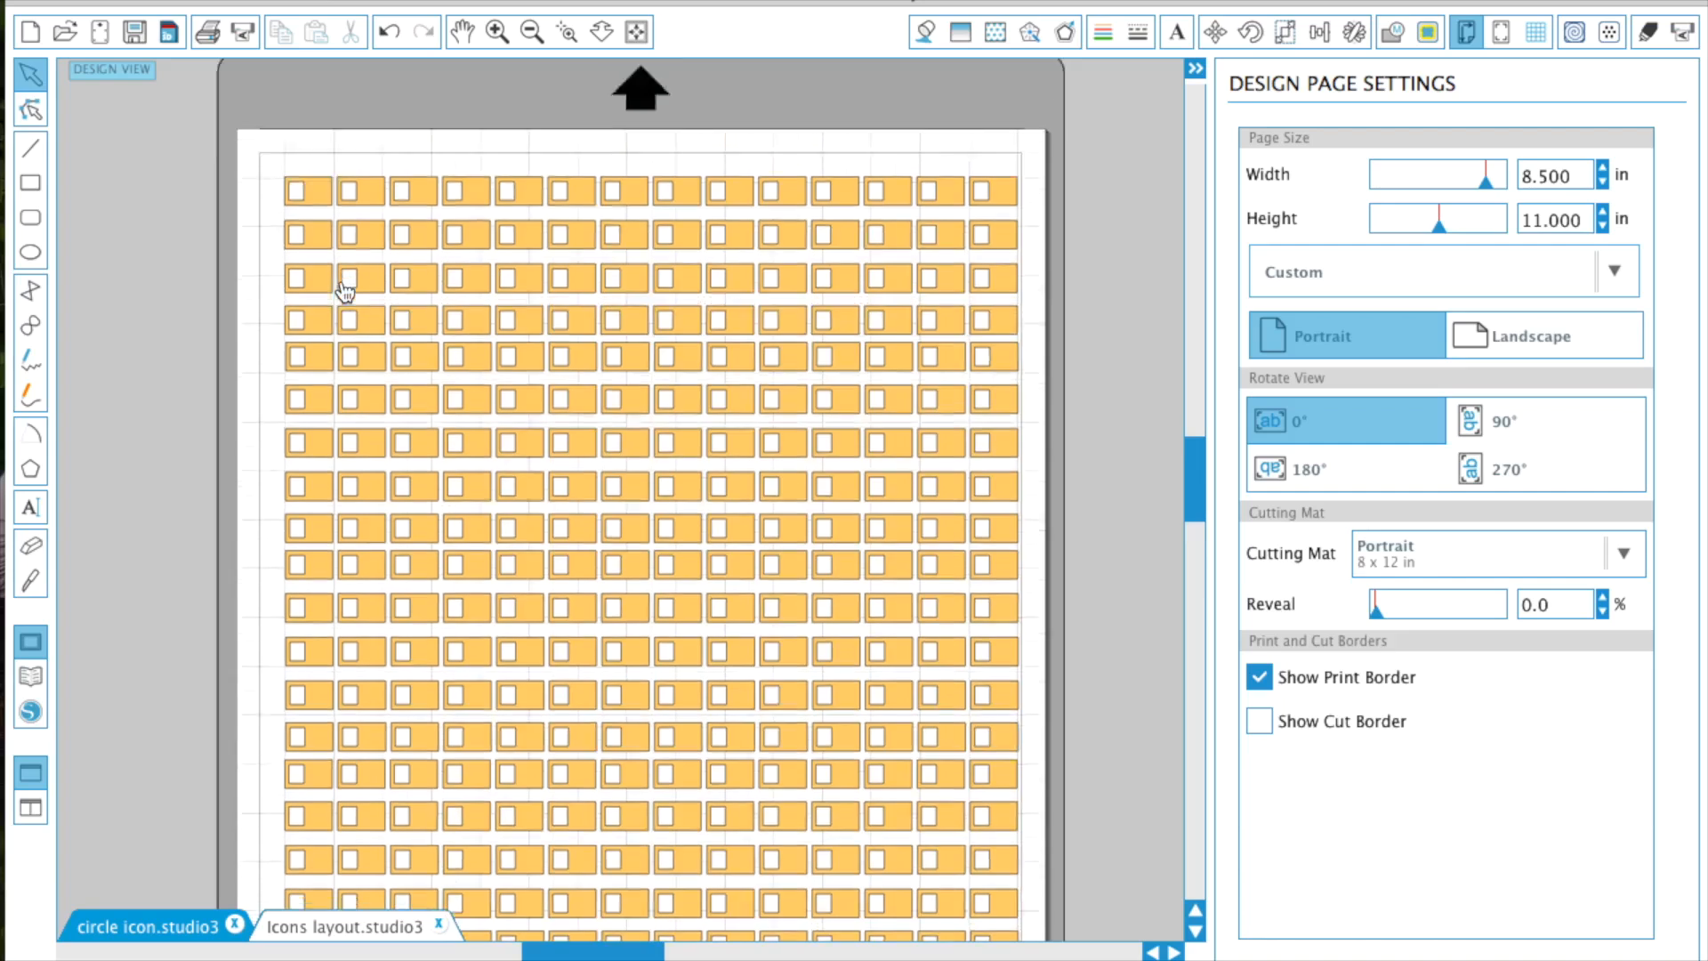
scroll(345, 291, "up", 5)
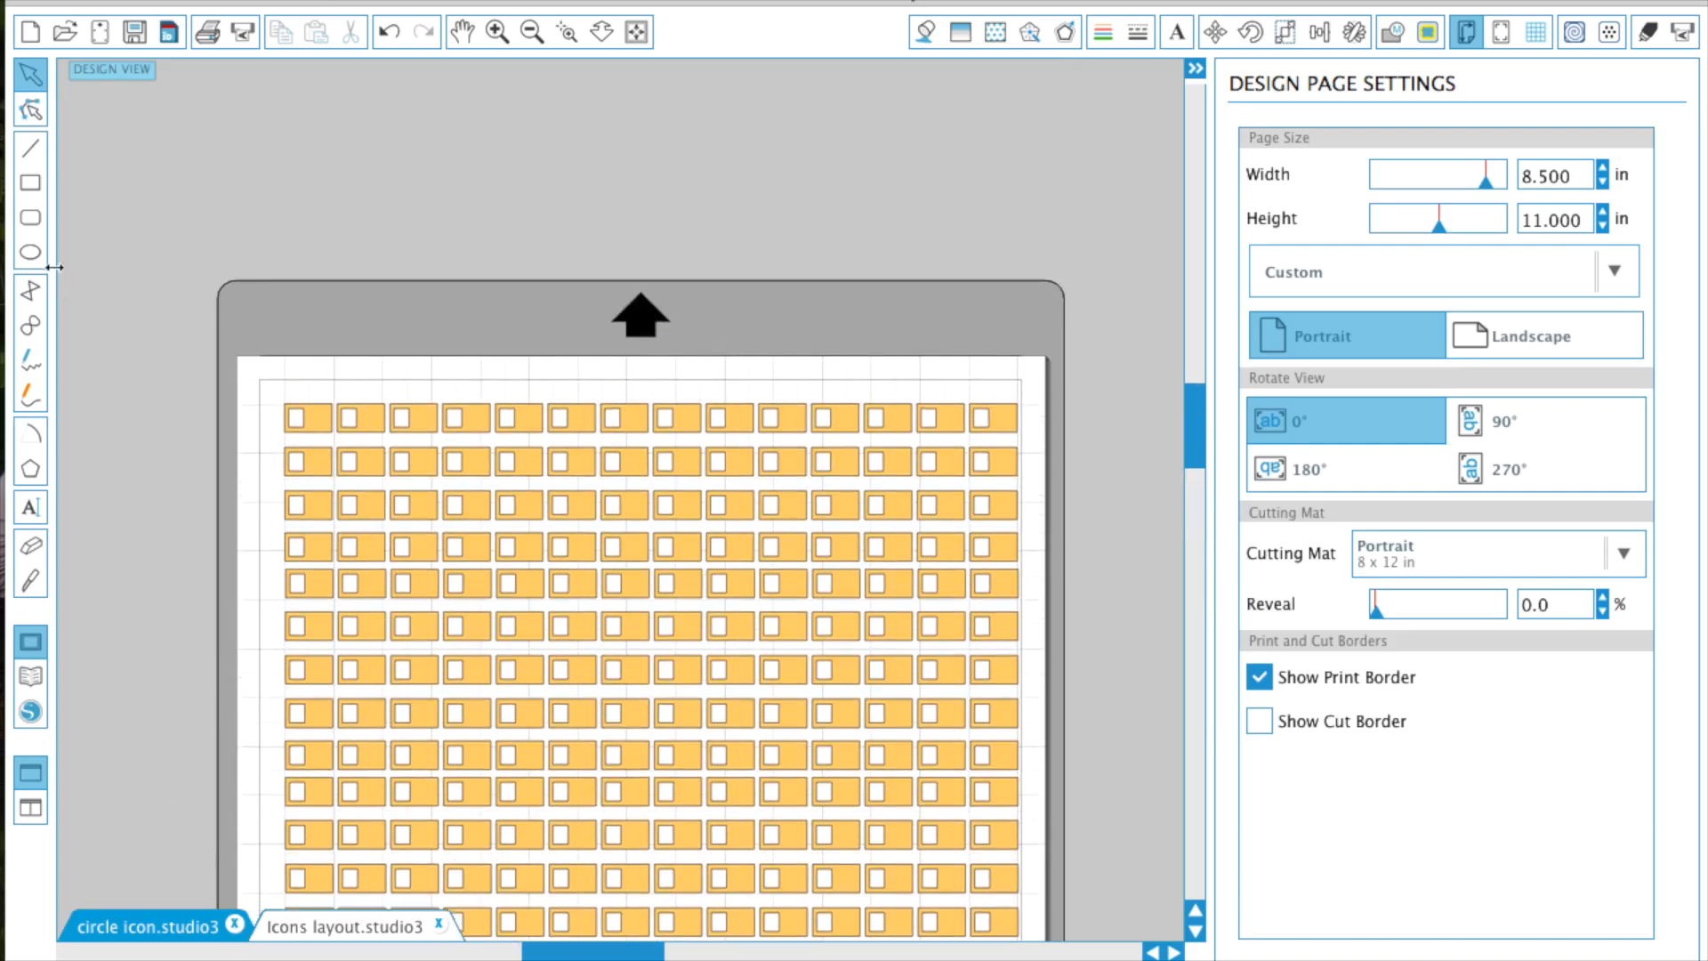
Step: Create a new blank drawing and check the finished circle layout in circle icon.studio3 before returning to the blank page
key("super+n")
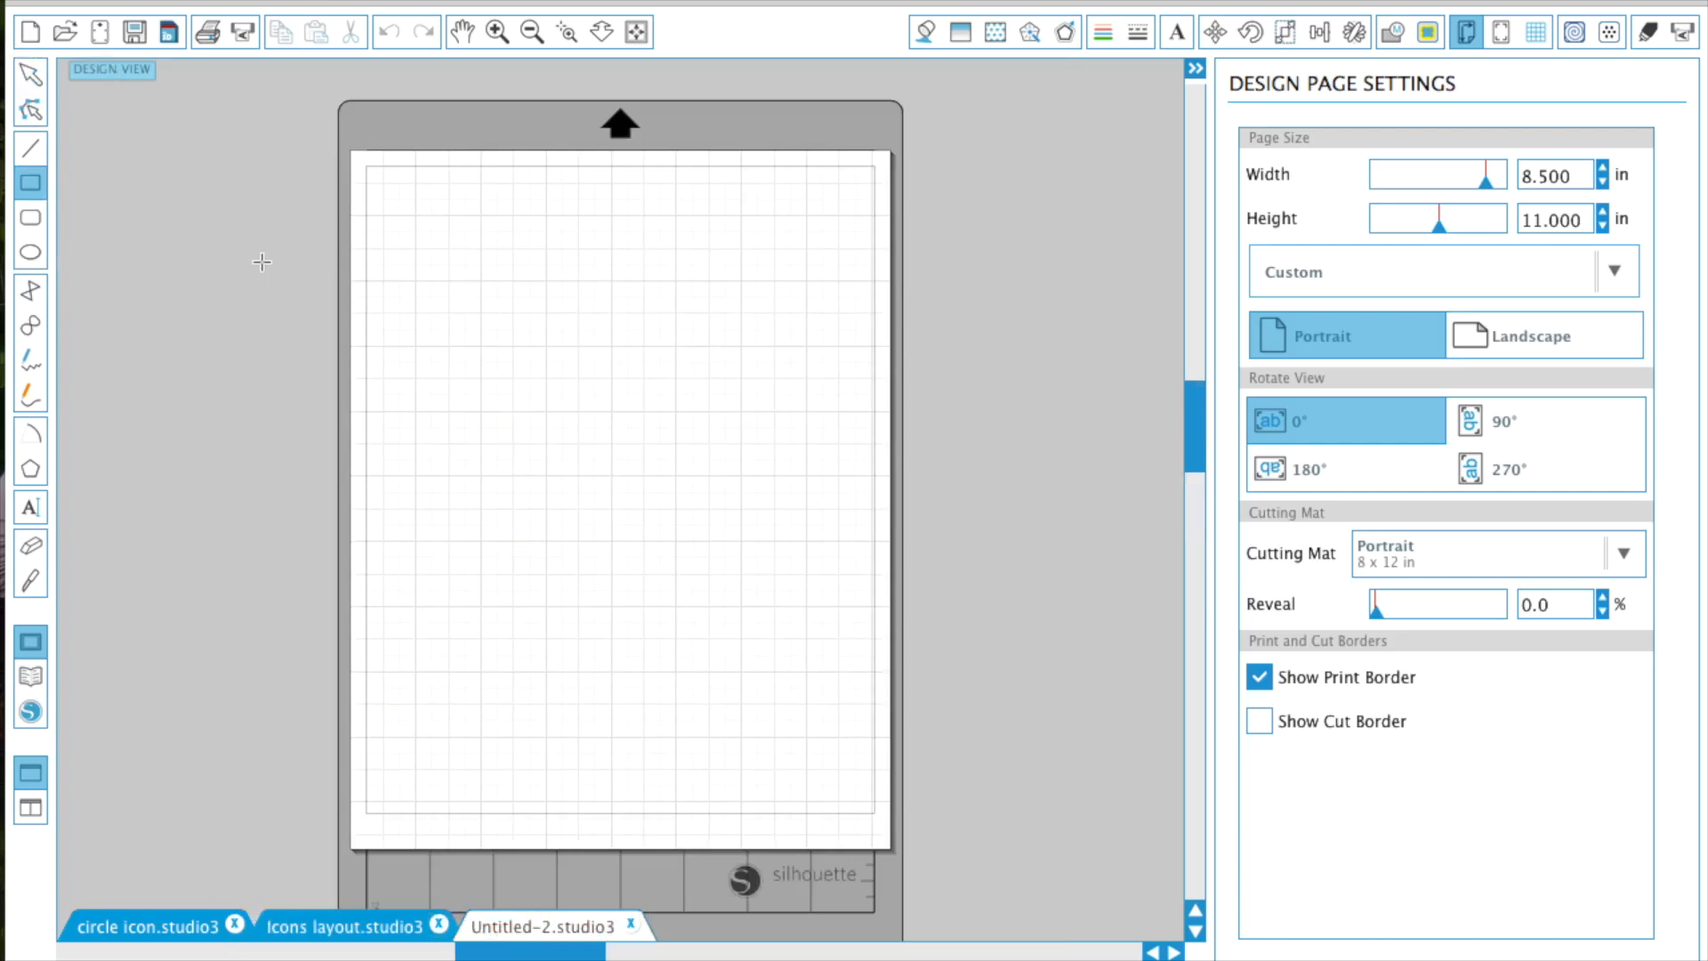
left_click(169, 932)
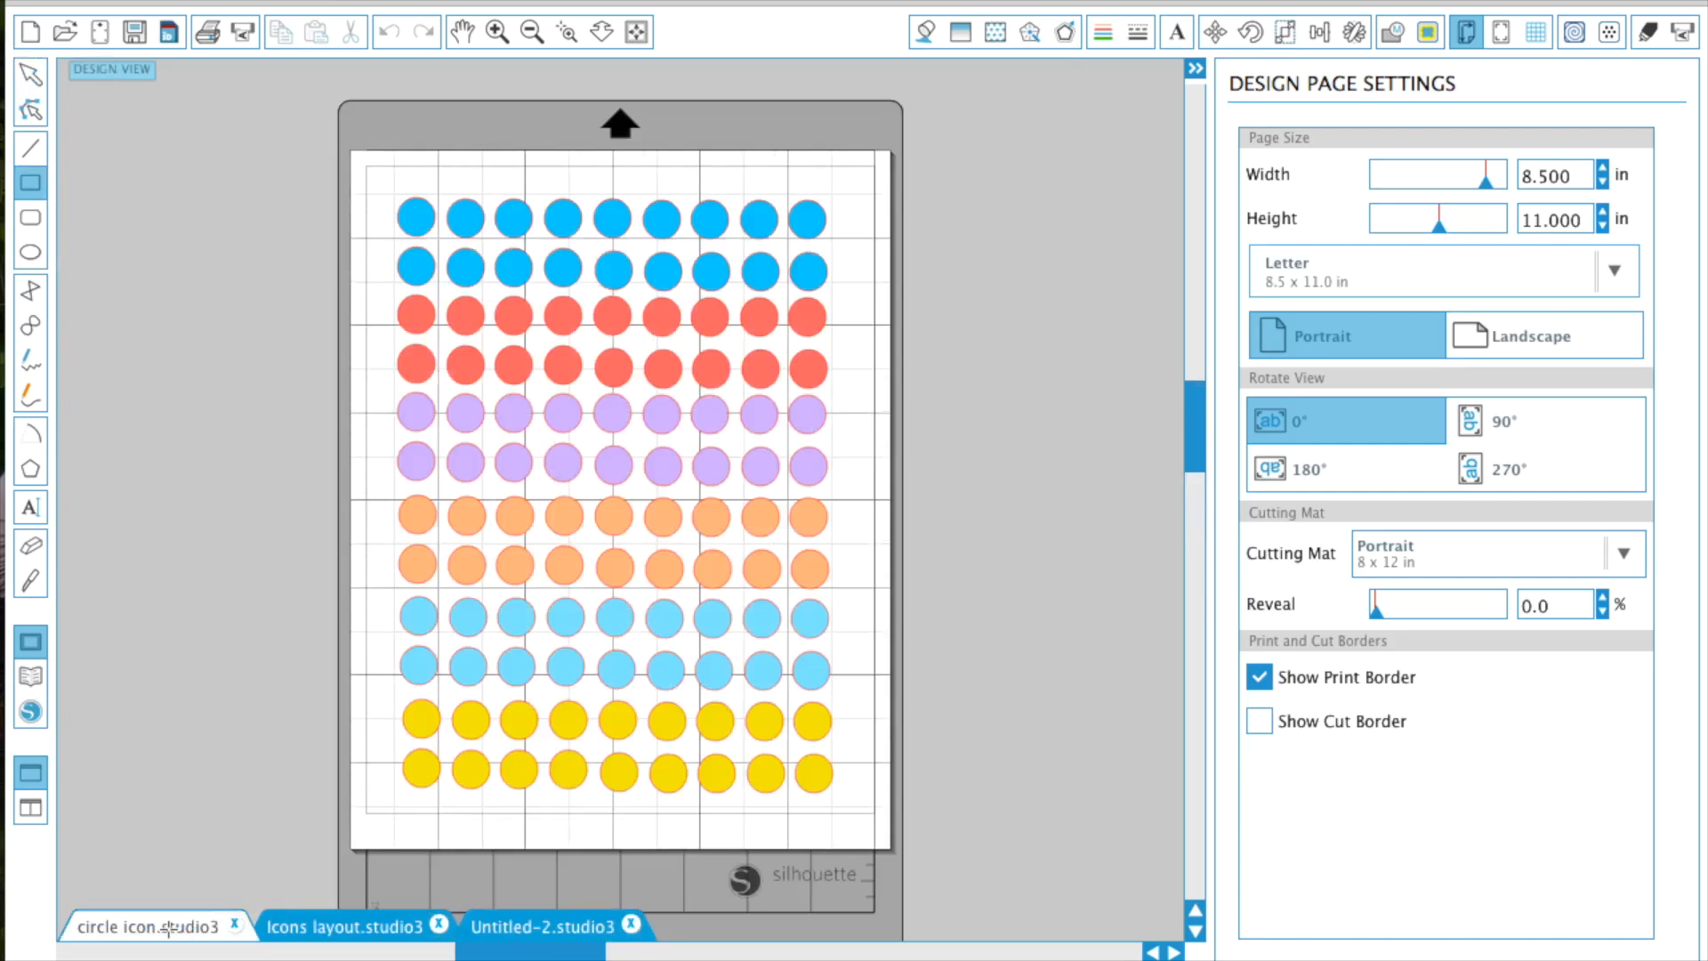
left_click(503, 932)
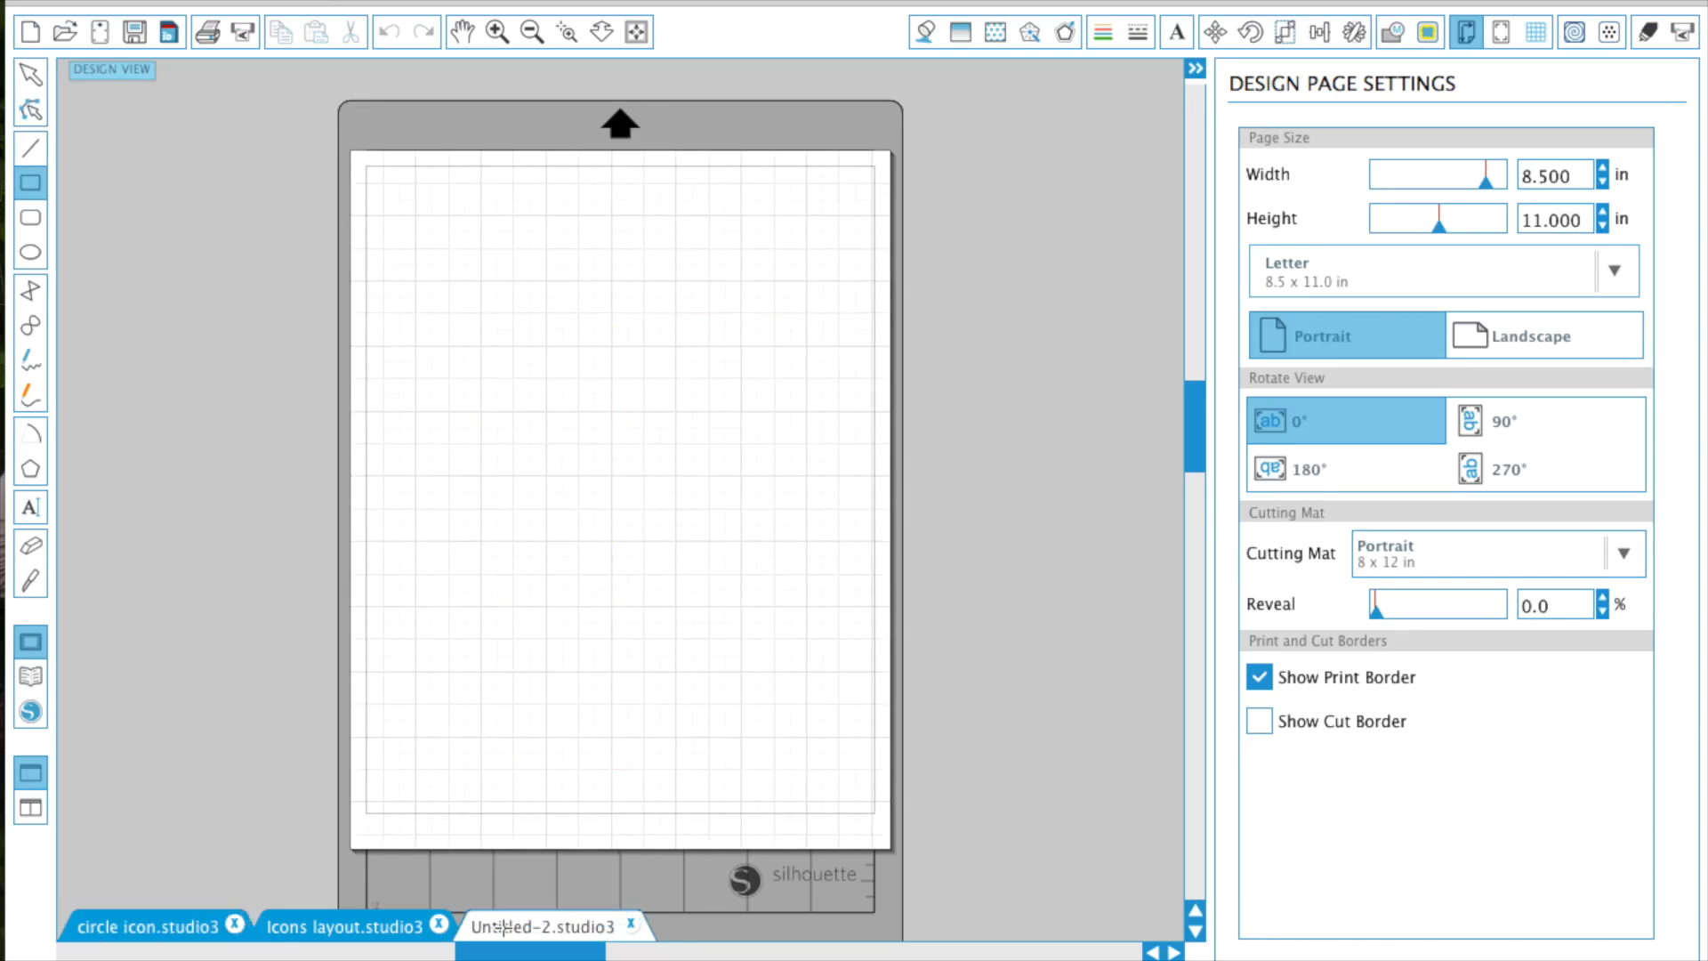
Step: Draw a circle about 0.65 in across in the page's upper-left corner and select it
left_click(31, 252)
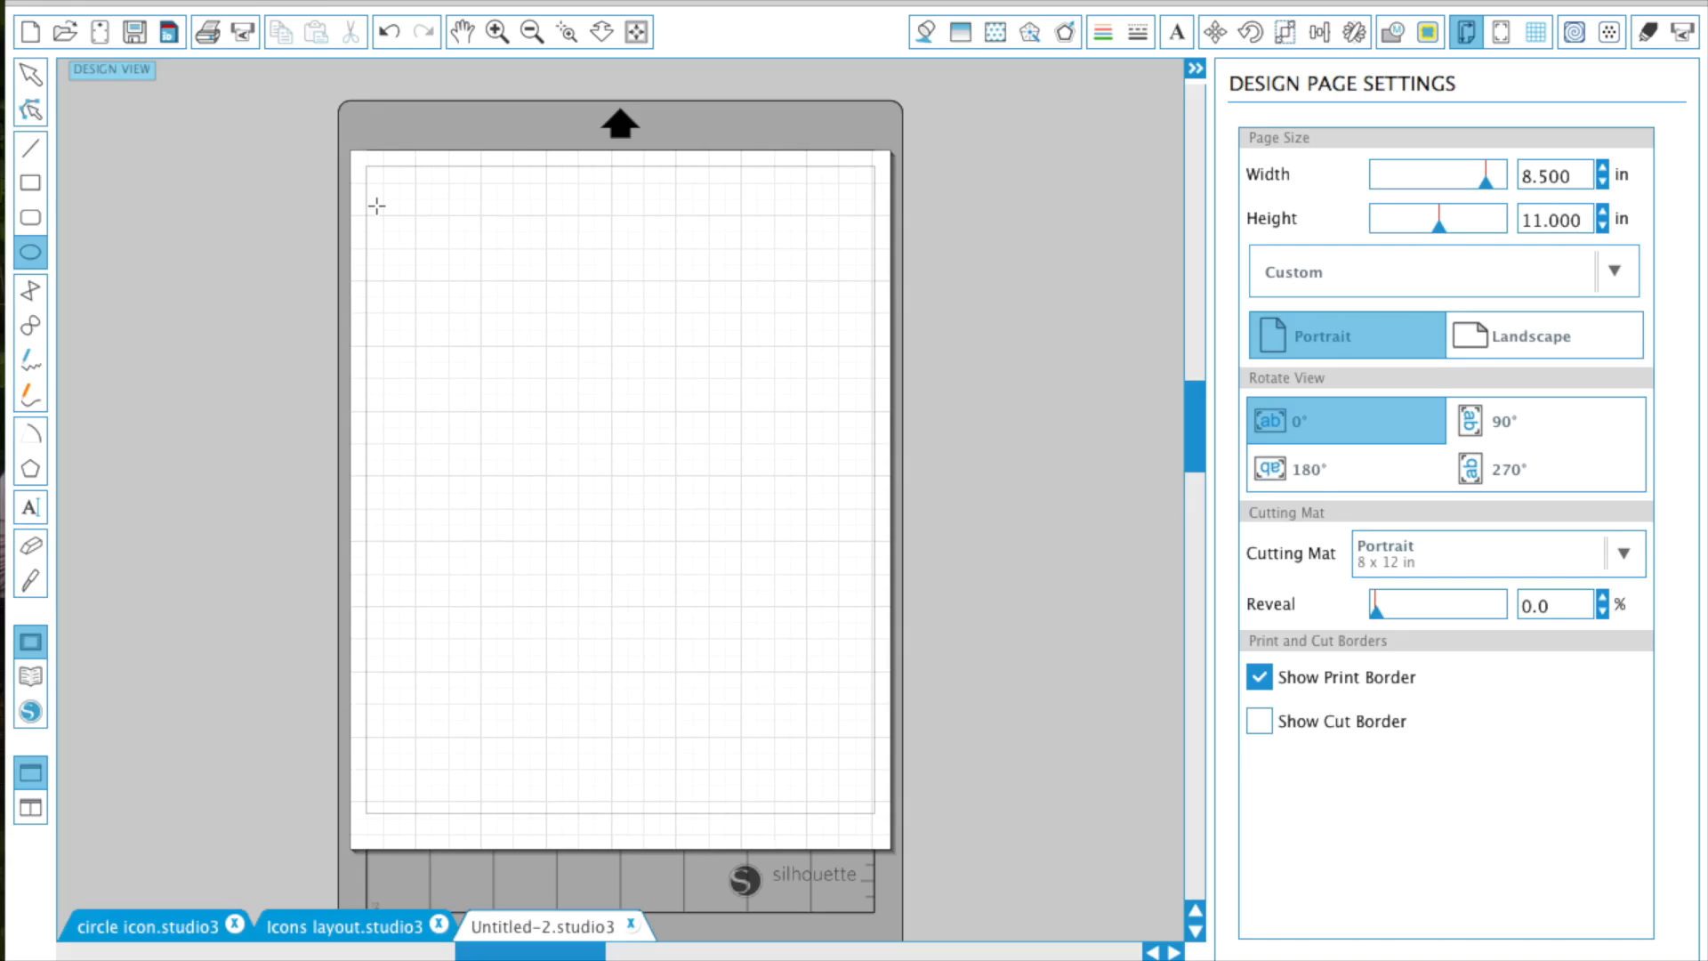
left_click_drag(379, 185, 420, 227)
left_click(31, 74)
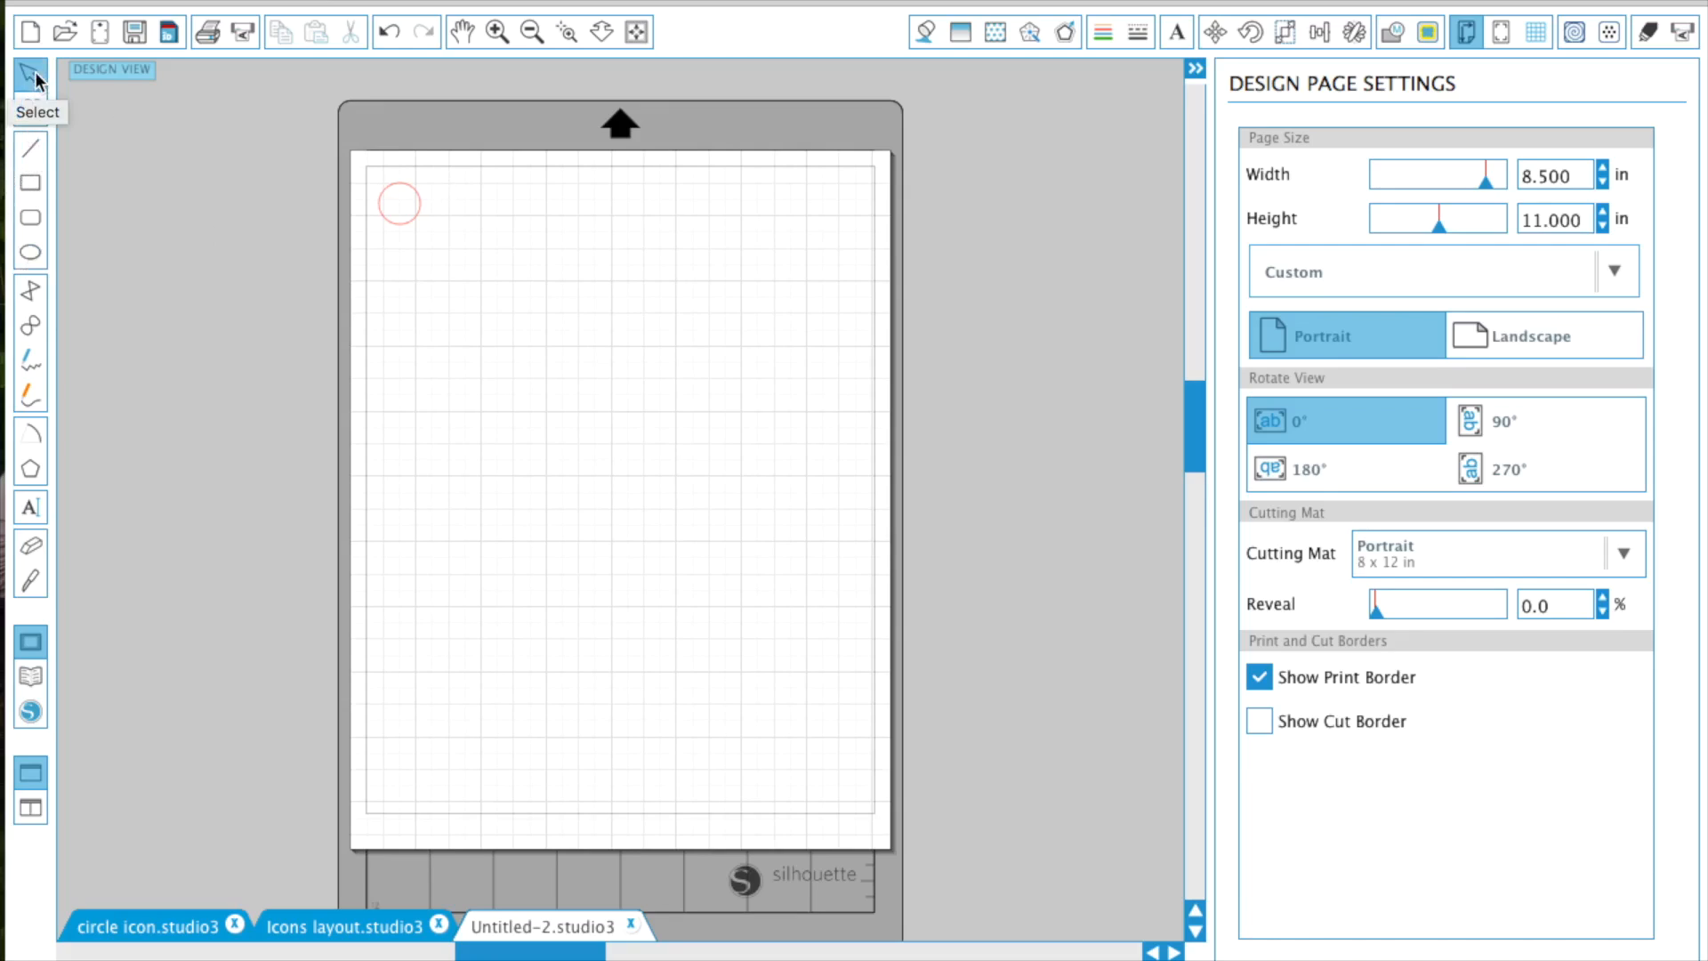
left_click(403, 225)
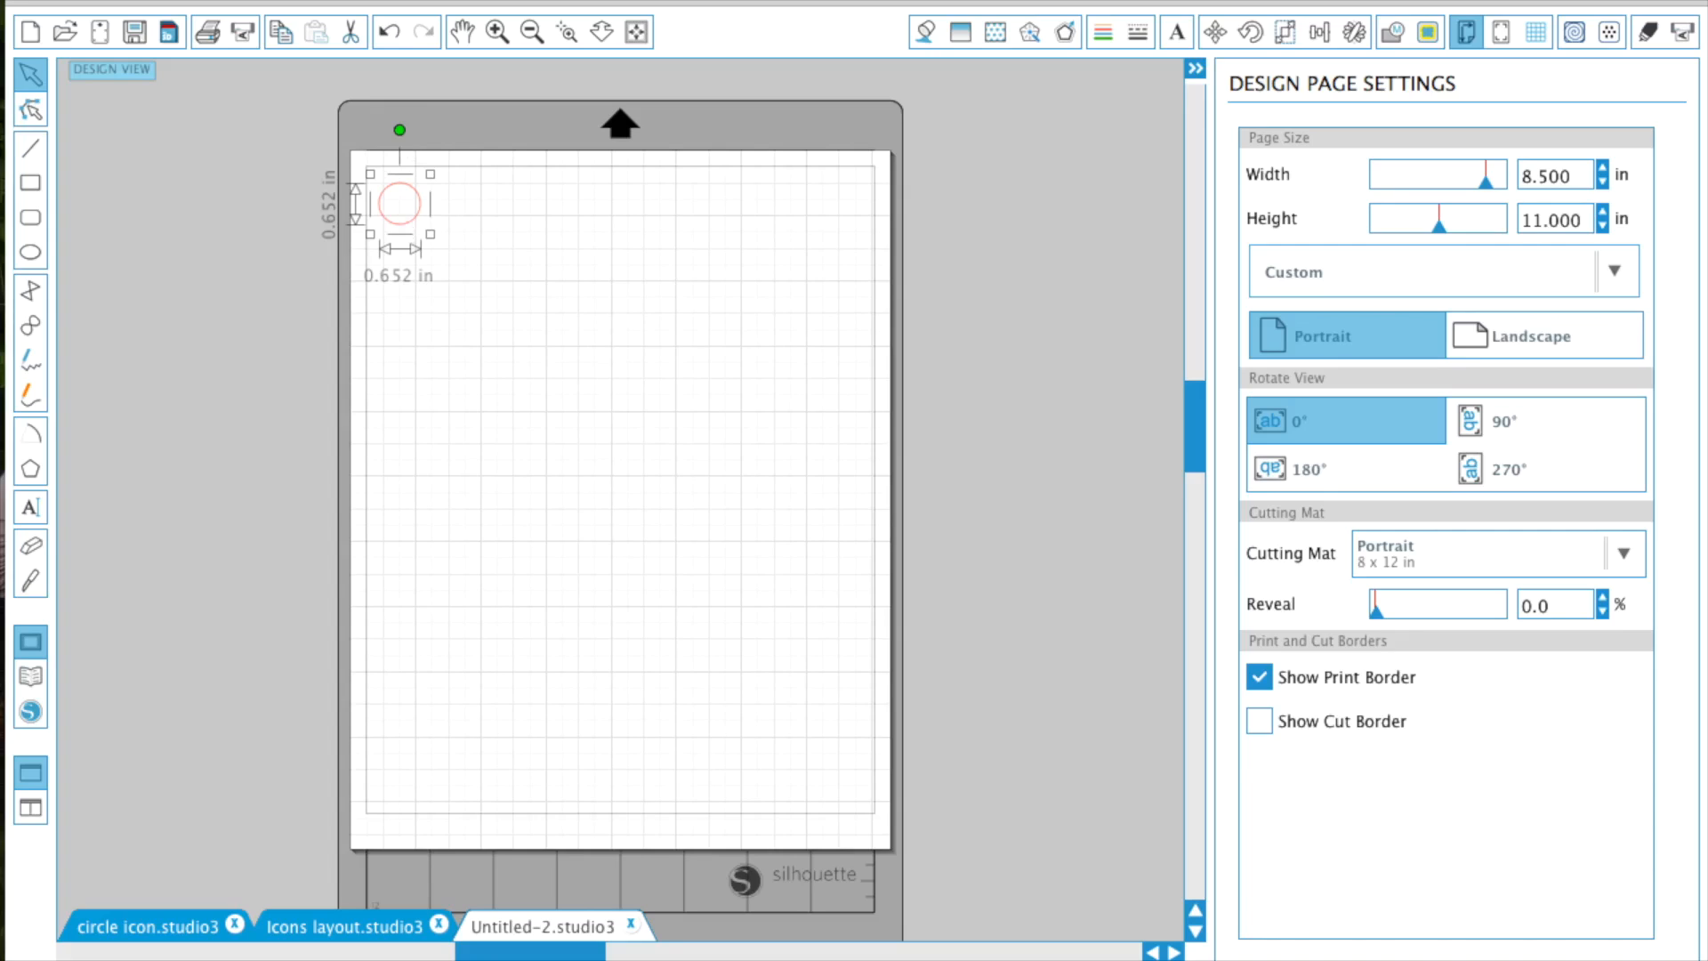
Step: Copy the circle and place the pasted duplicate directly beside the original in the same row
left_click(324, 0)
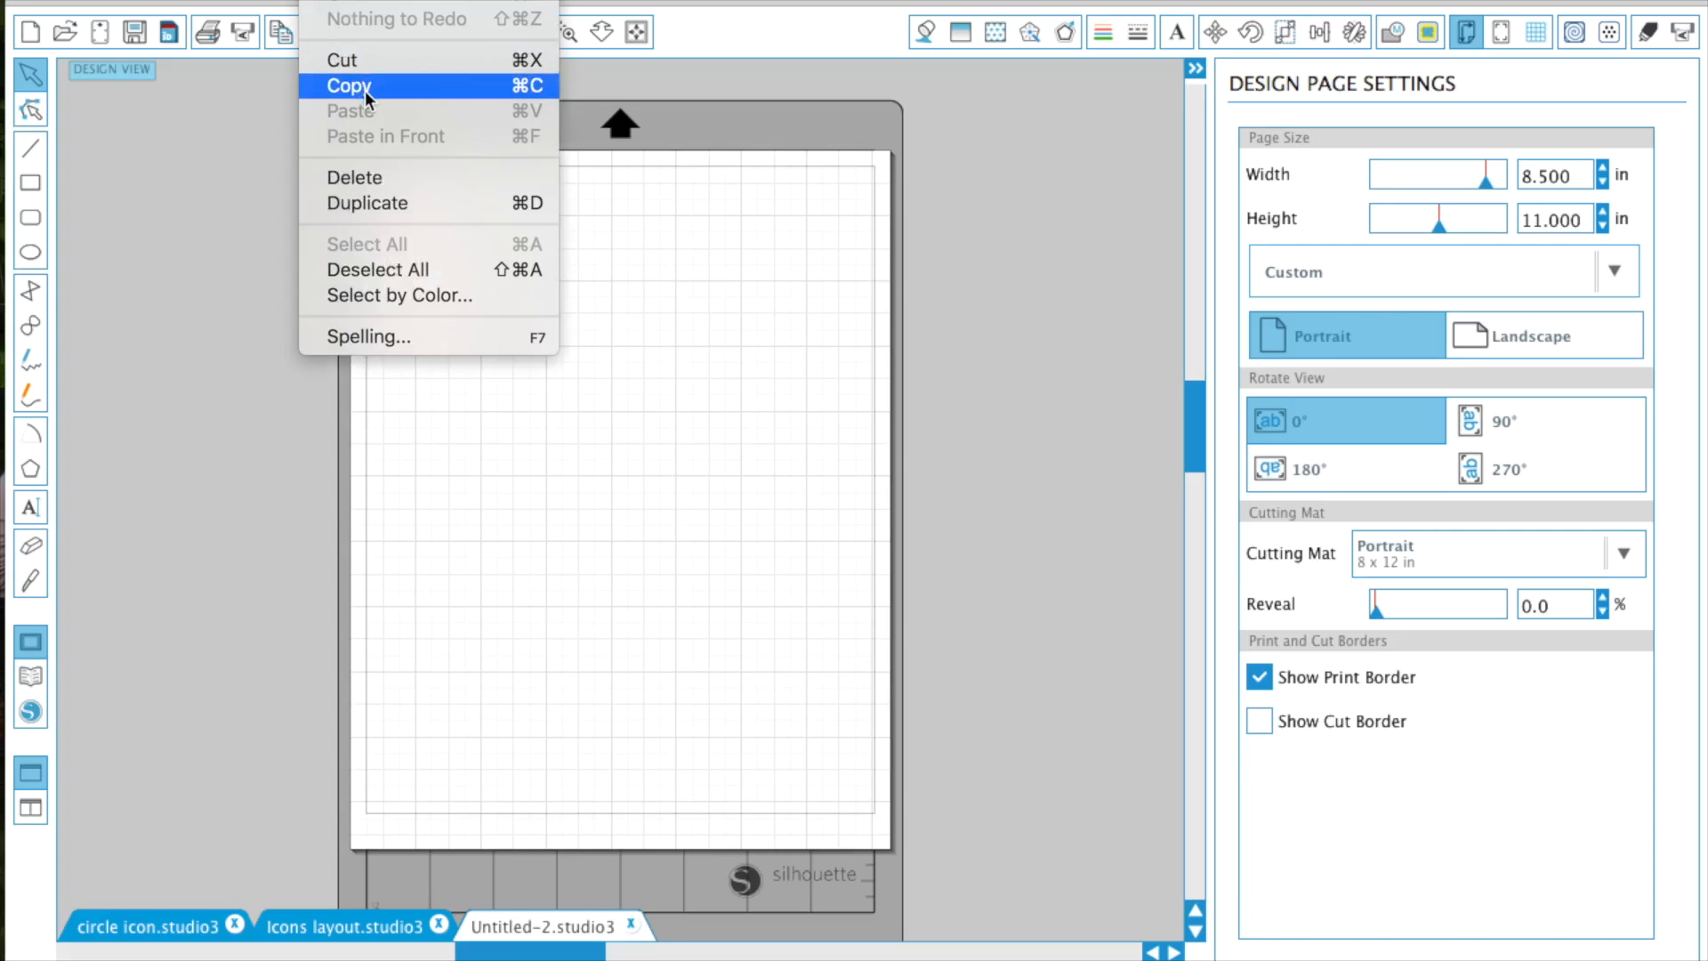
left_click(731, 271)
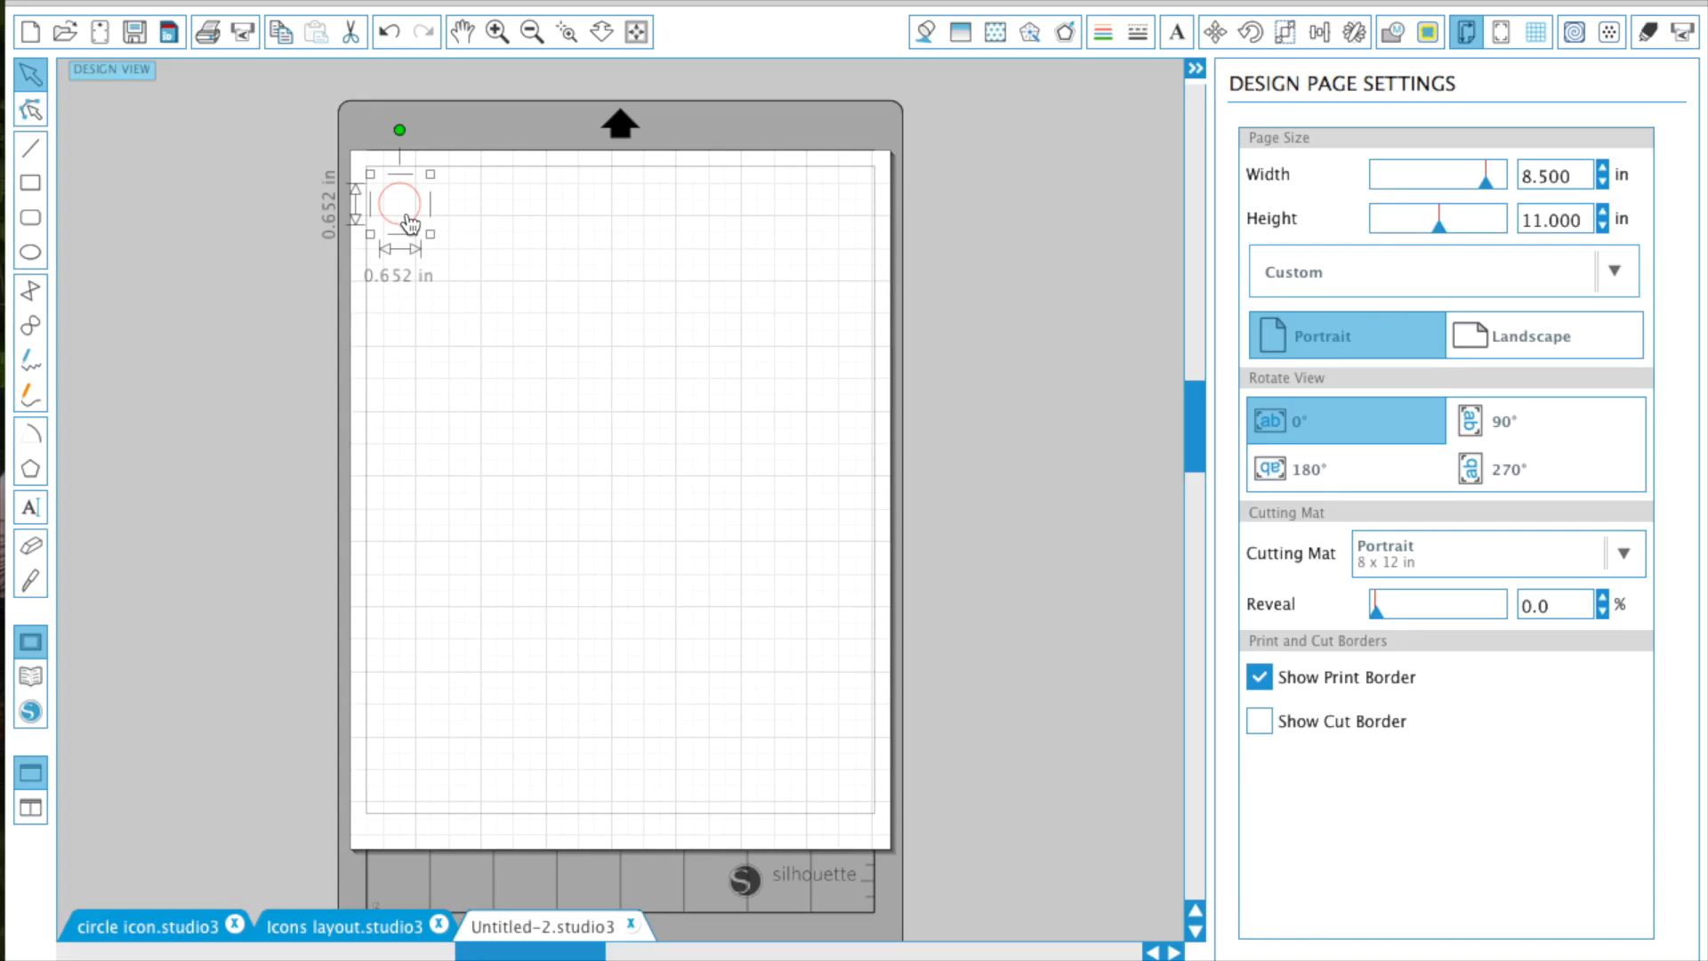
key("ctrl+c")
key("ctrl+v")
left_click(460, 257)
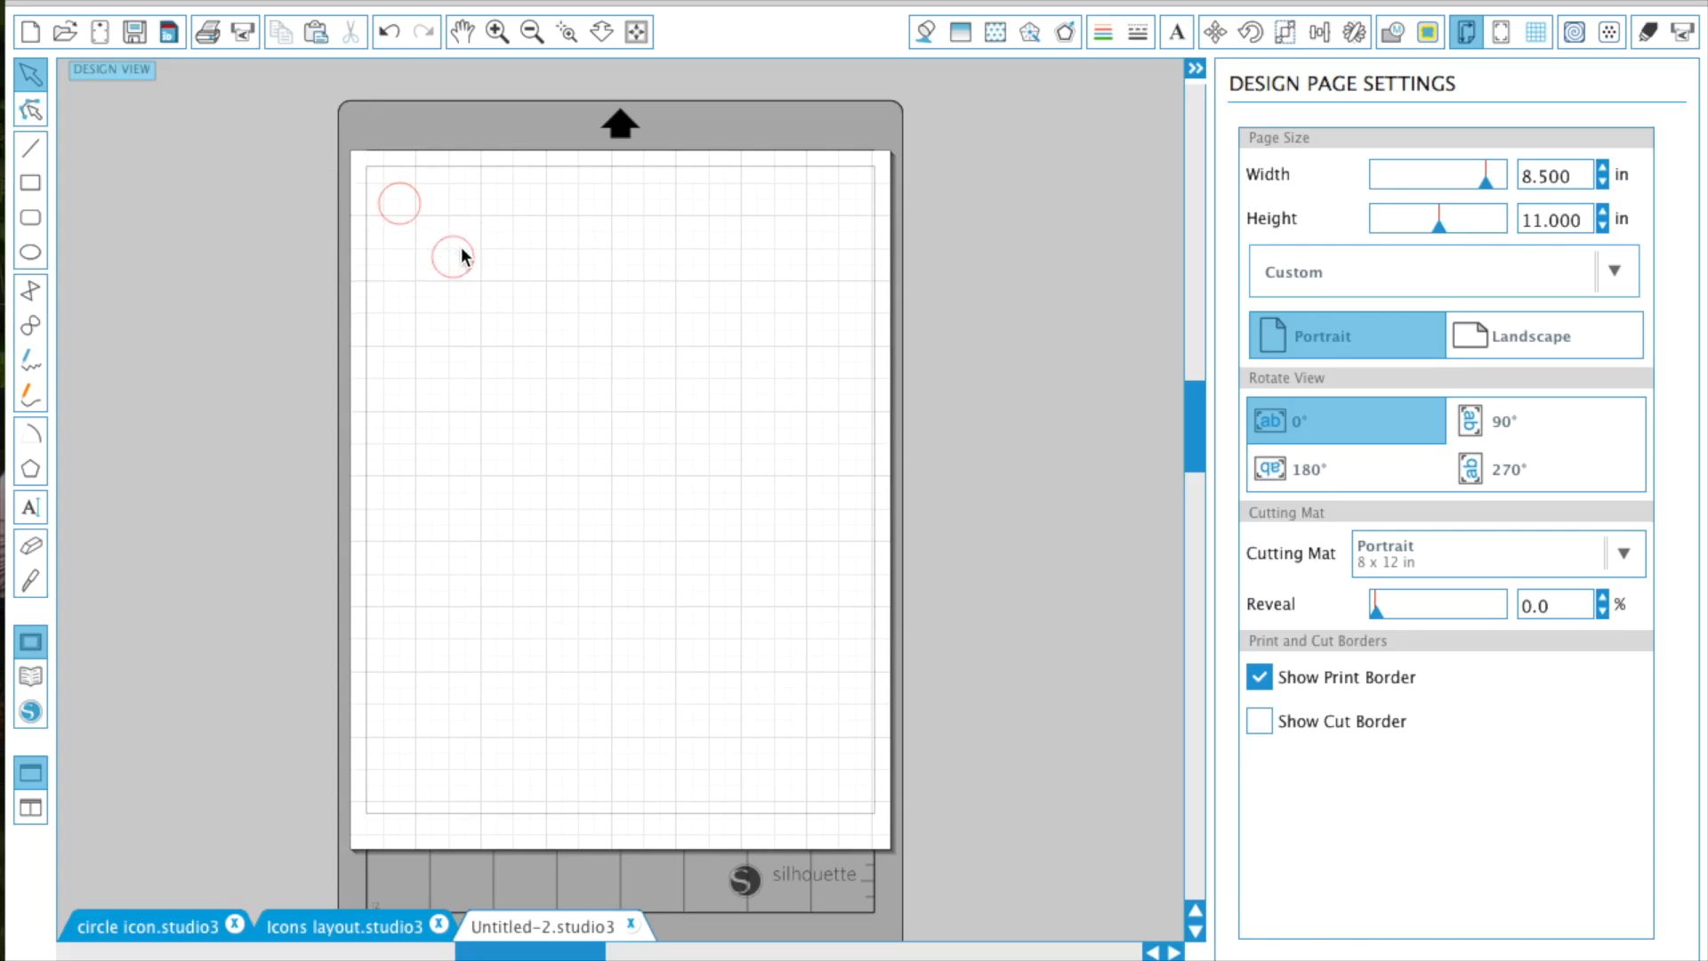
left_click(470, 265)
left_click_drag(479, 267, 483, 217)
Step: Paste a third circle and place it next to the second one in the row
key("ctrl+v")
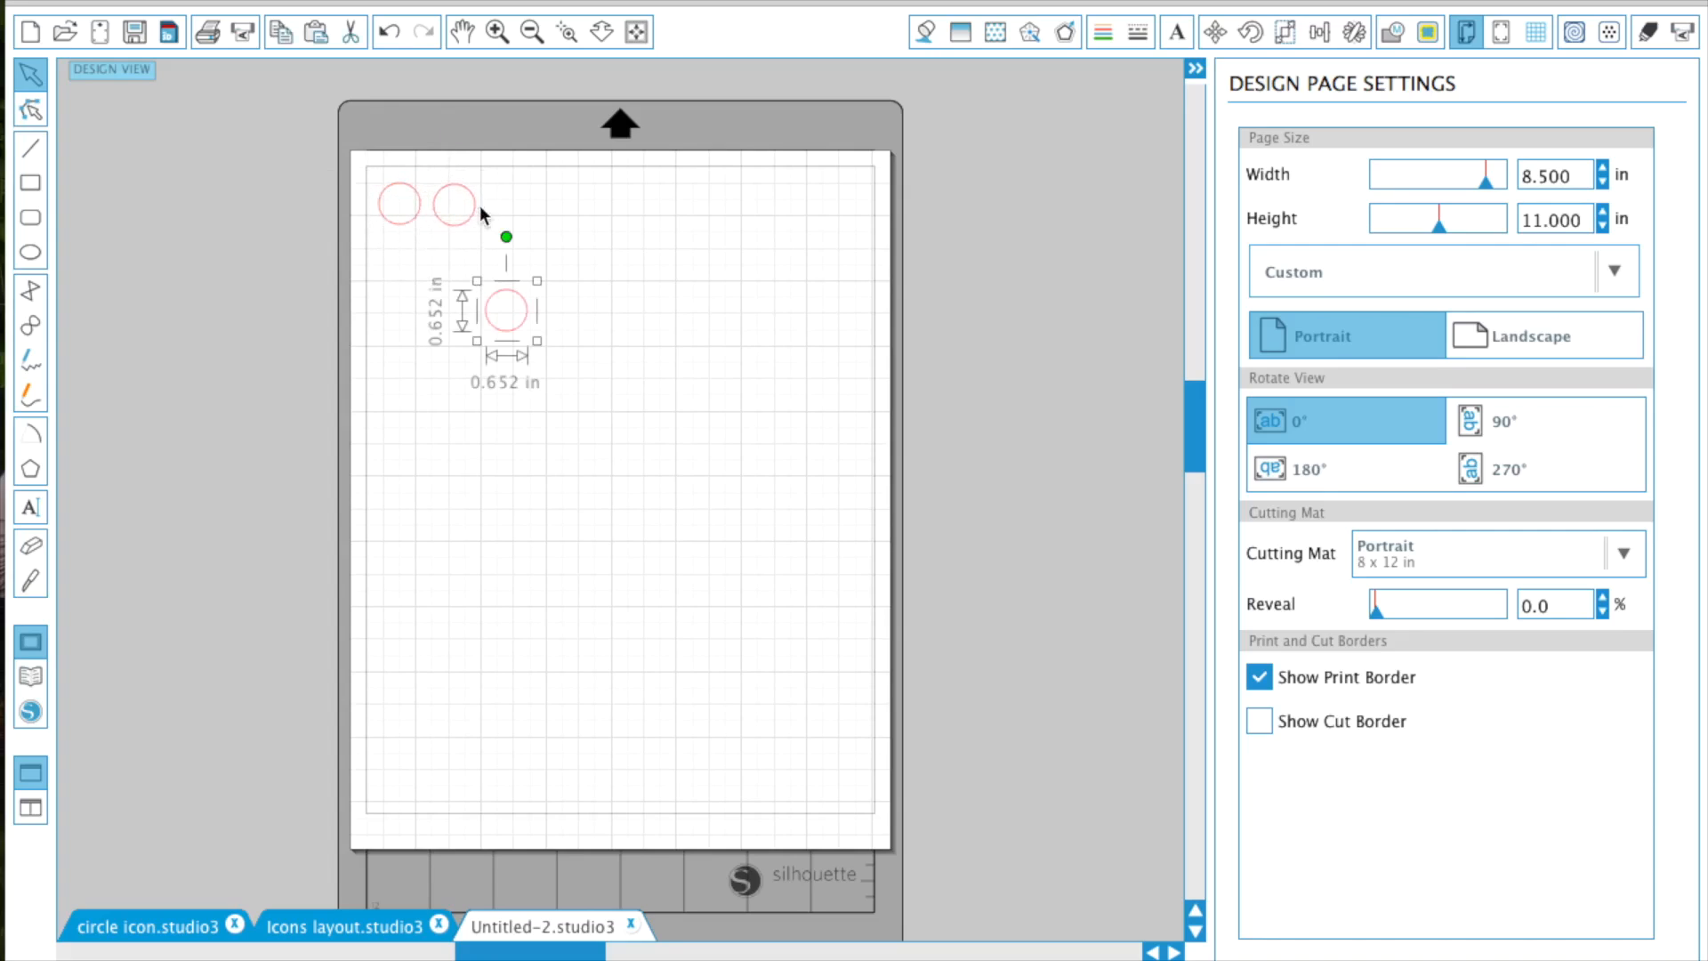
left_click(535, 311)
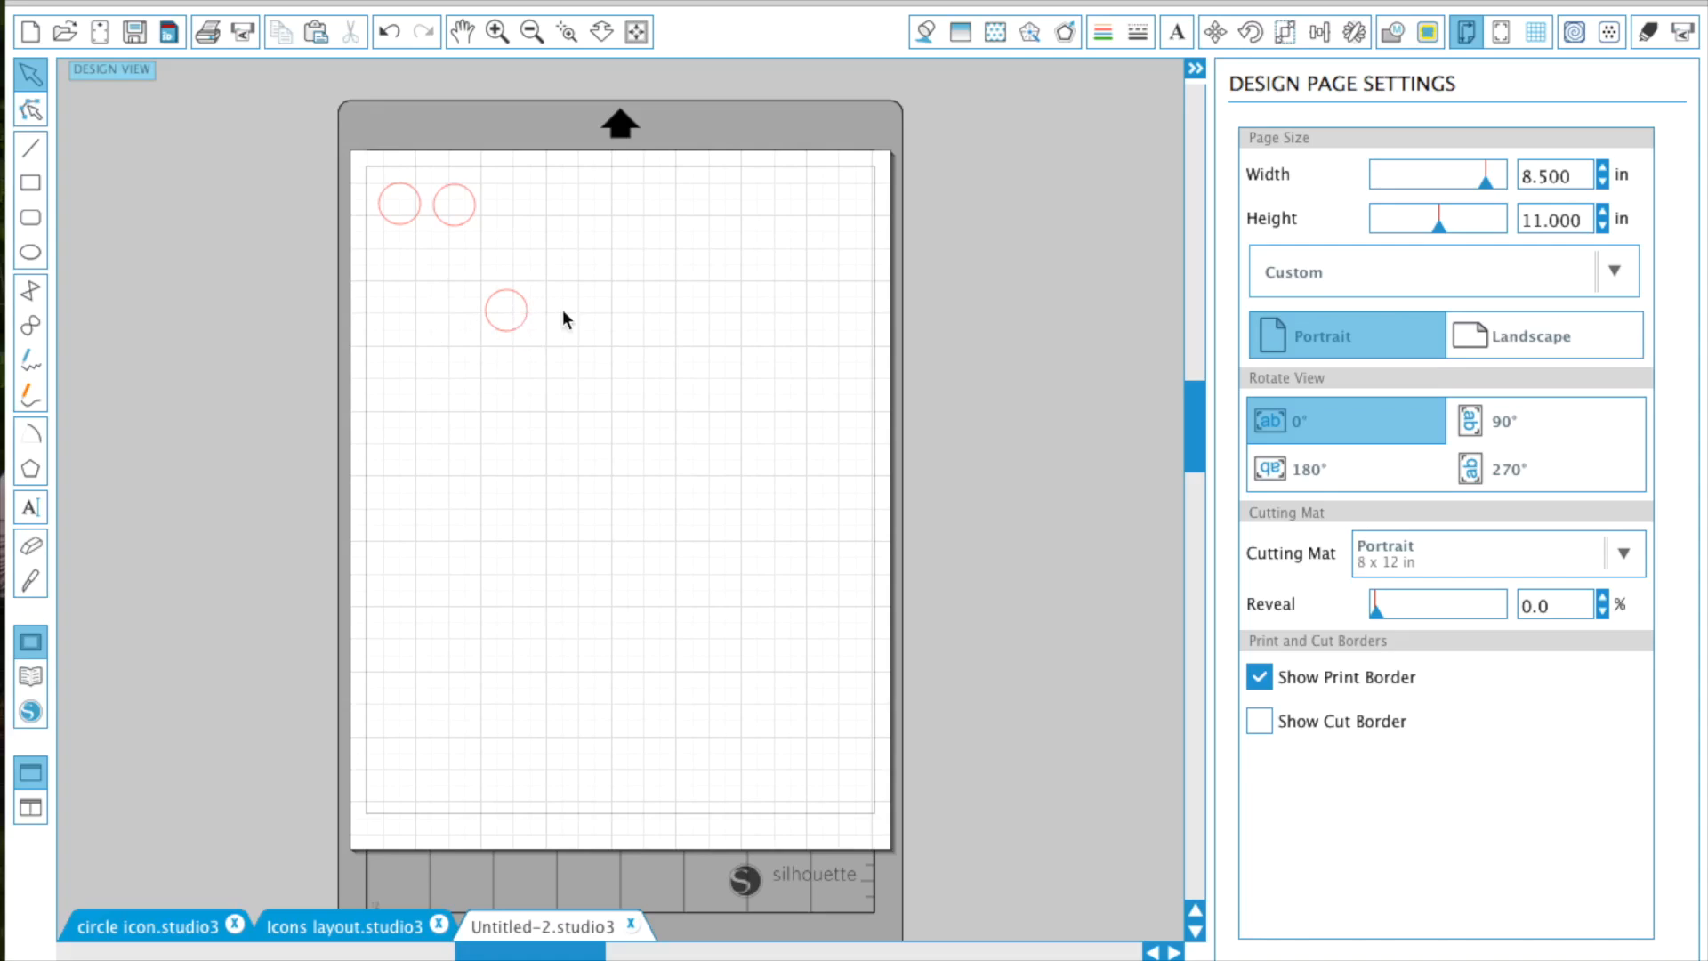
left_click(536, 313)
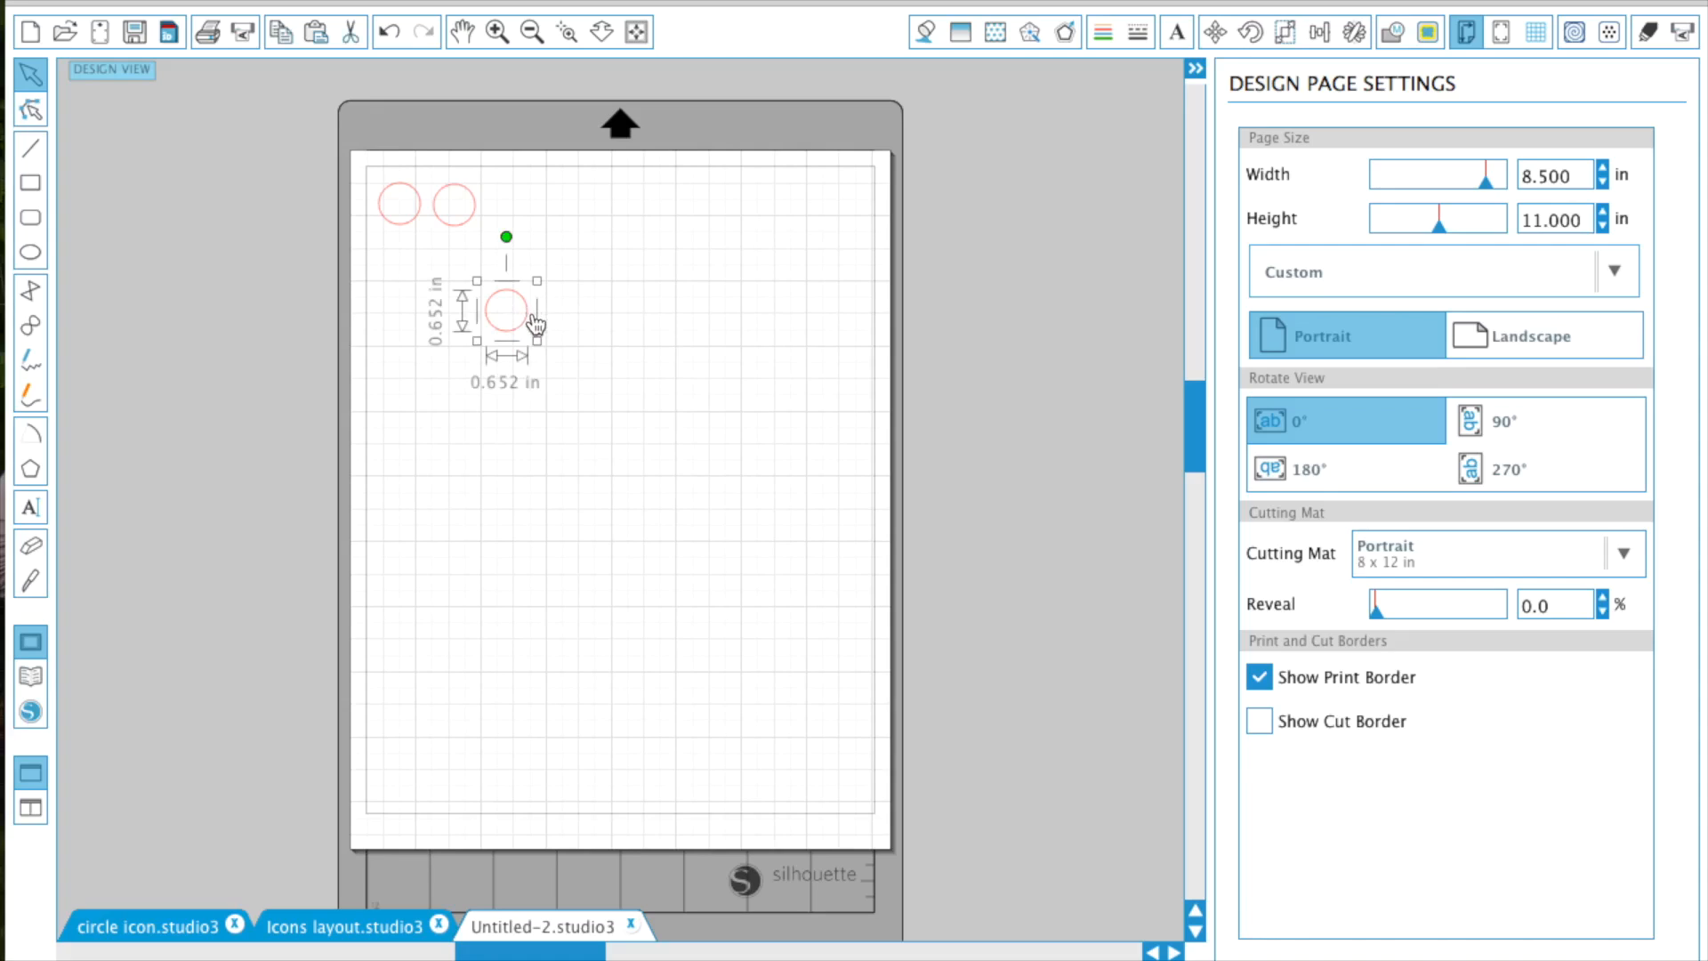
left_click_drag(534, 315, 536, 220)
left_click(568, 286)
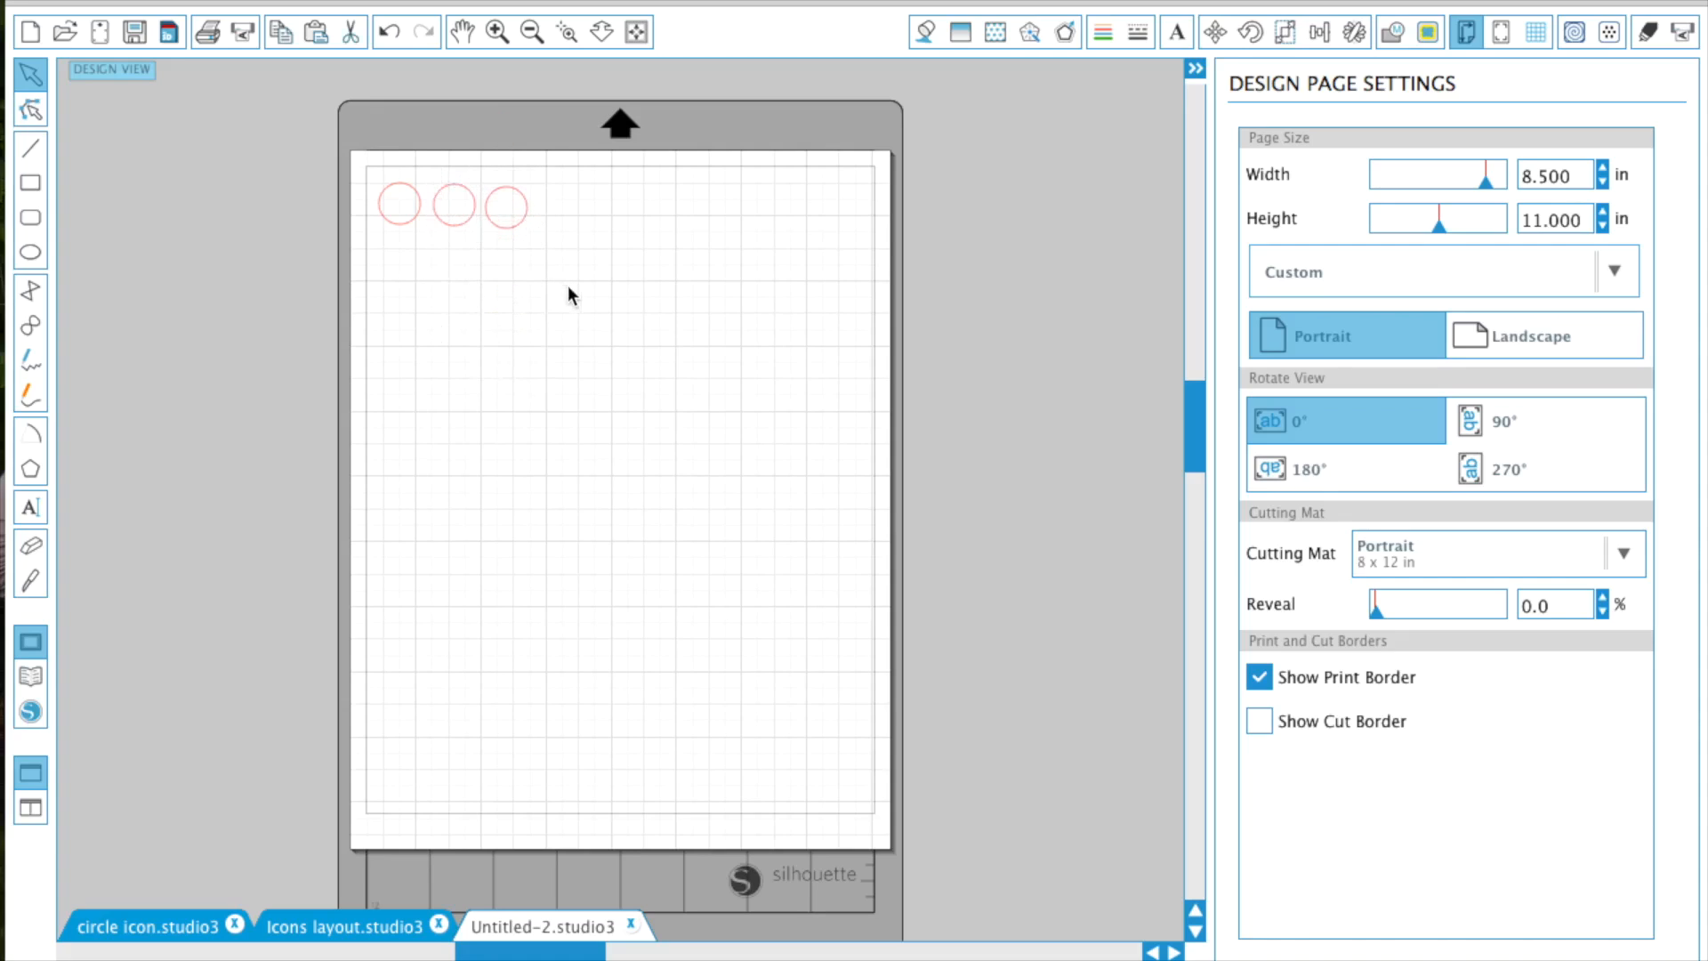
Step: Duplicate the set of three circles twice and extend the row to nine circles across the page
left_click_drag(467, 246, 388, 199)
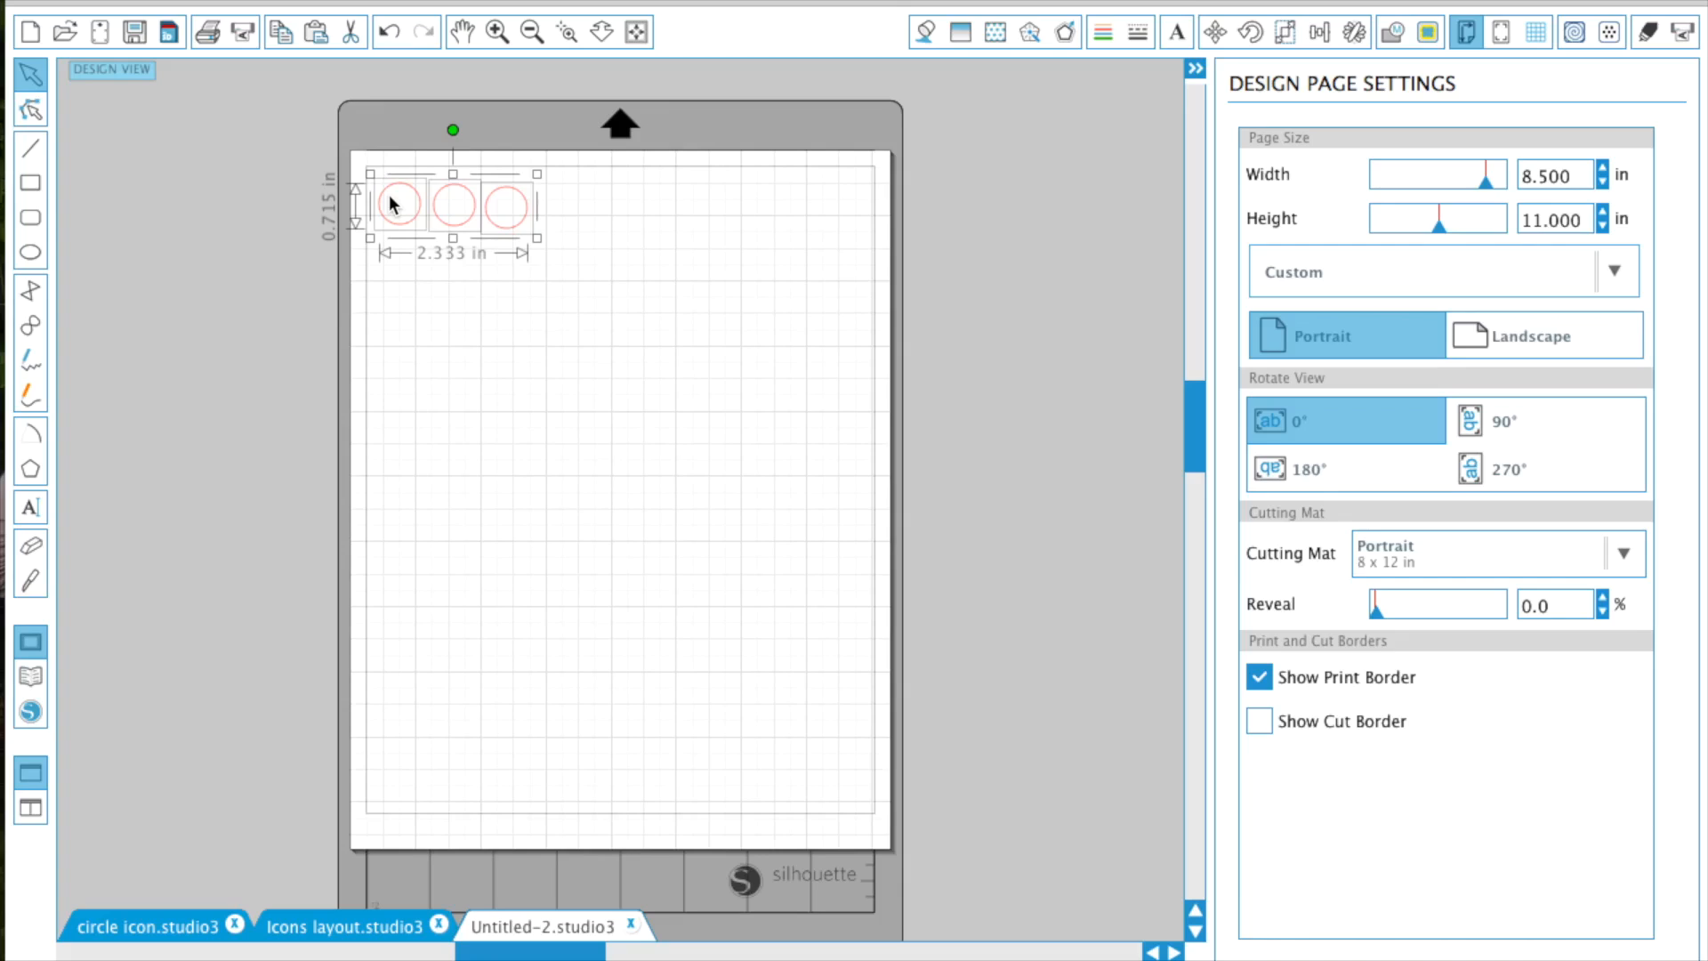
key("ctrl+c")
key("ctrl+v")
left_click_drag(590, 269, 694, 219)
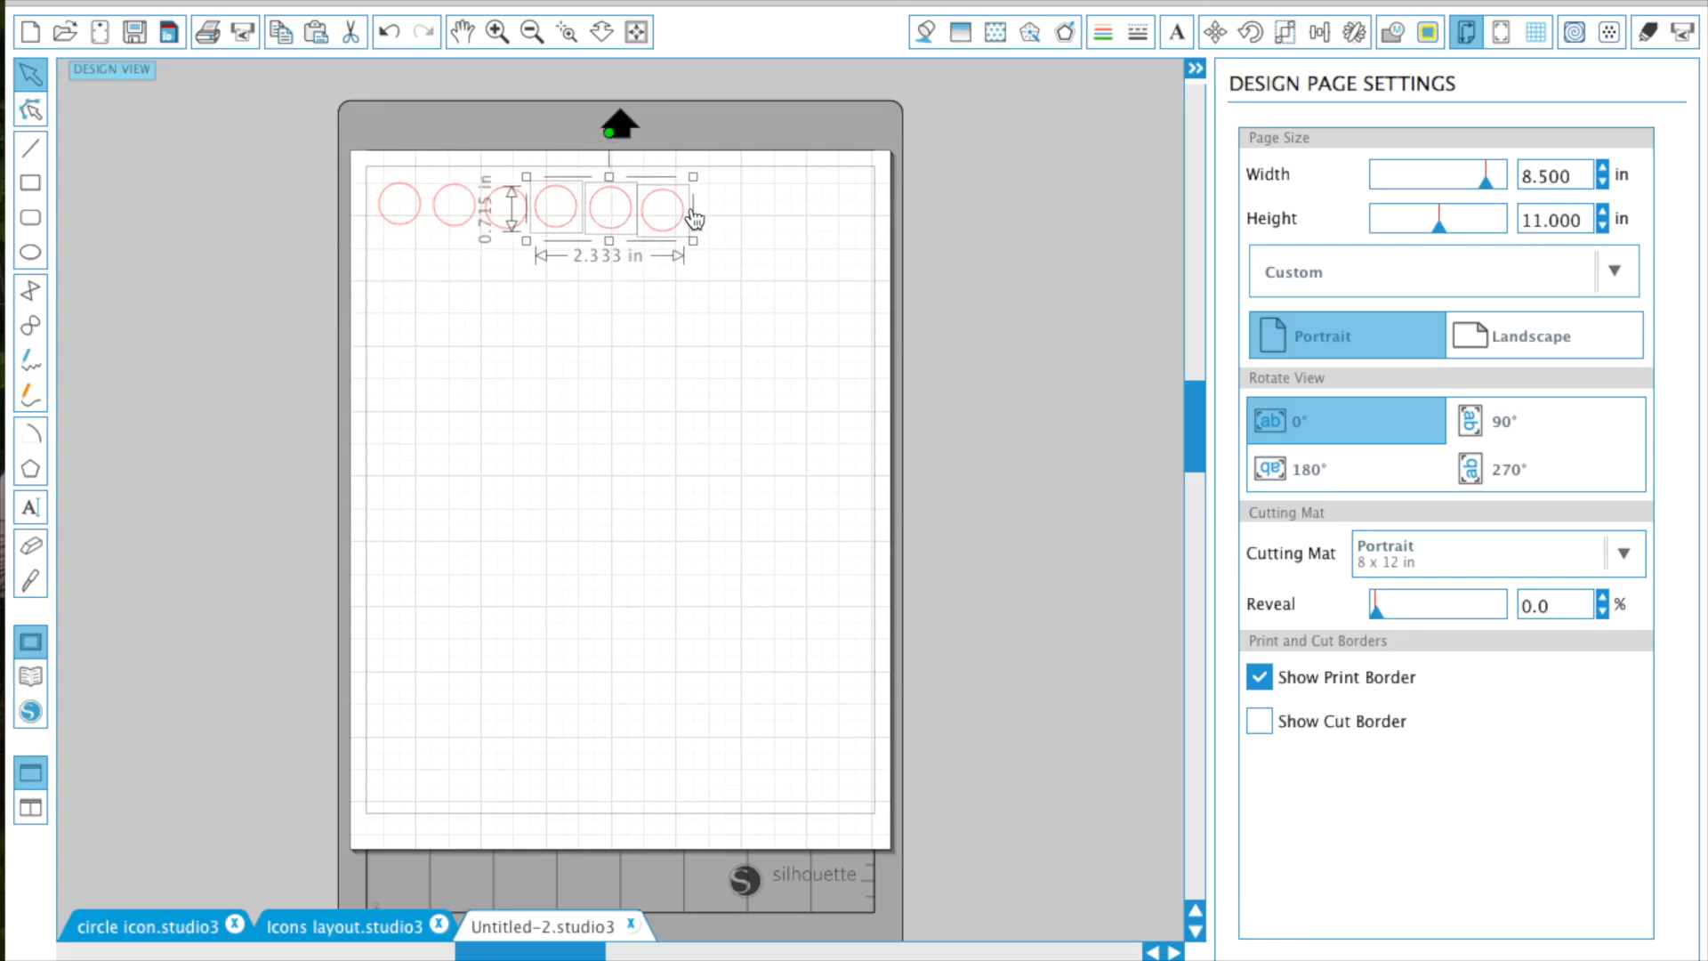
key("ctrl+z")
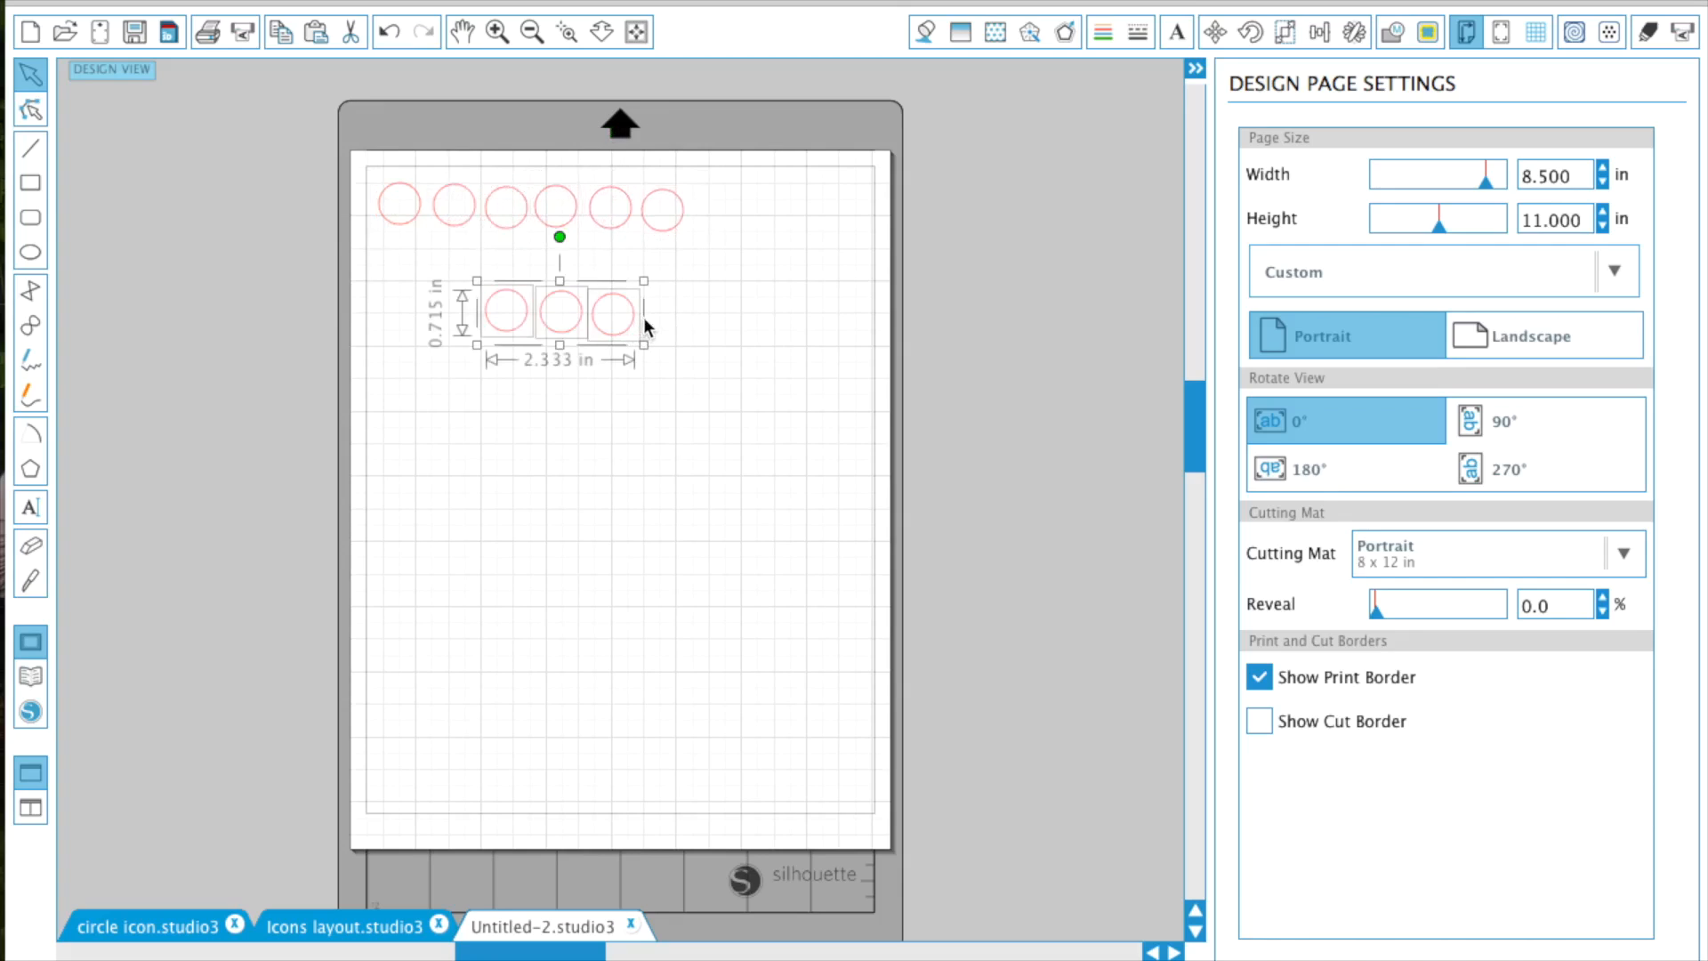
left_click_drag(642, 317, 854, 215)
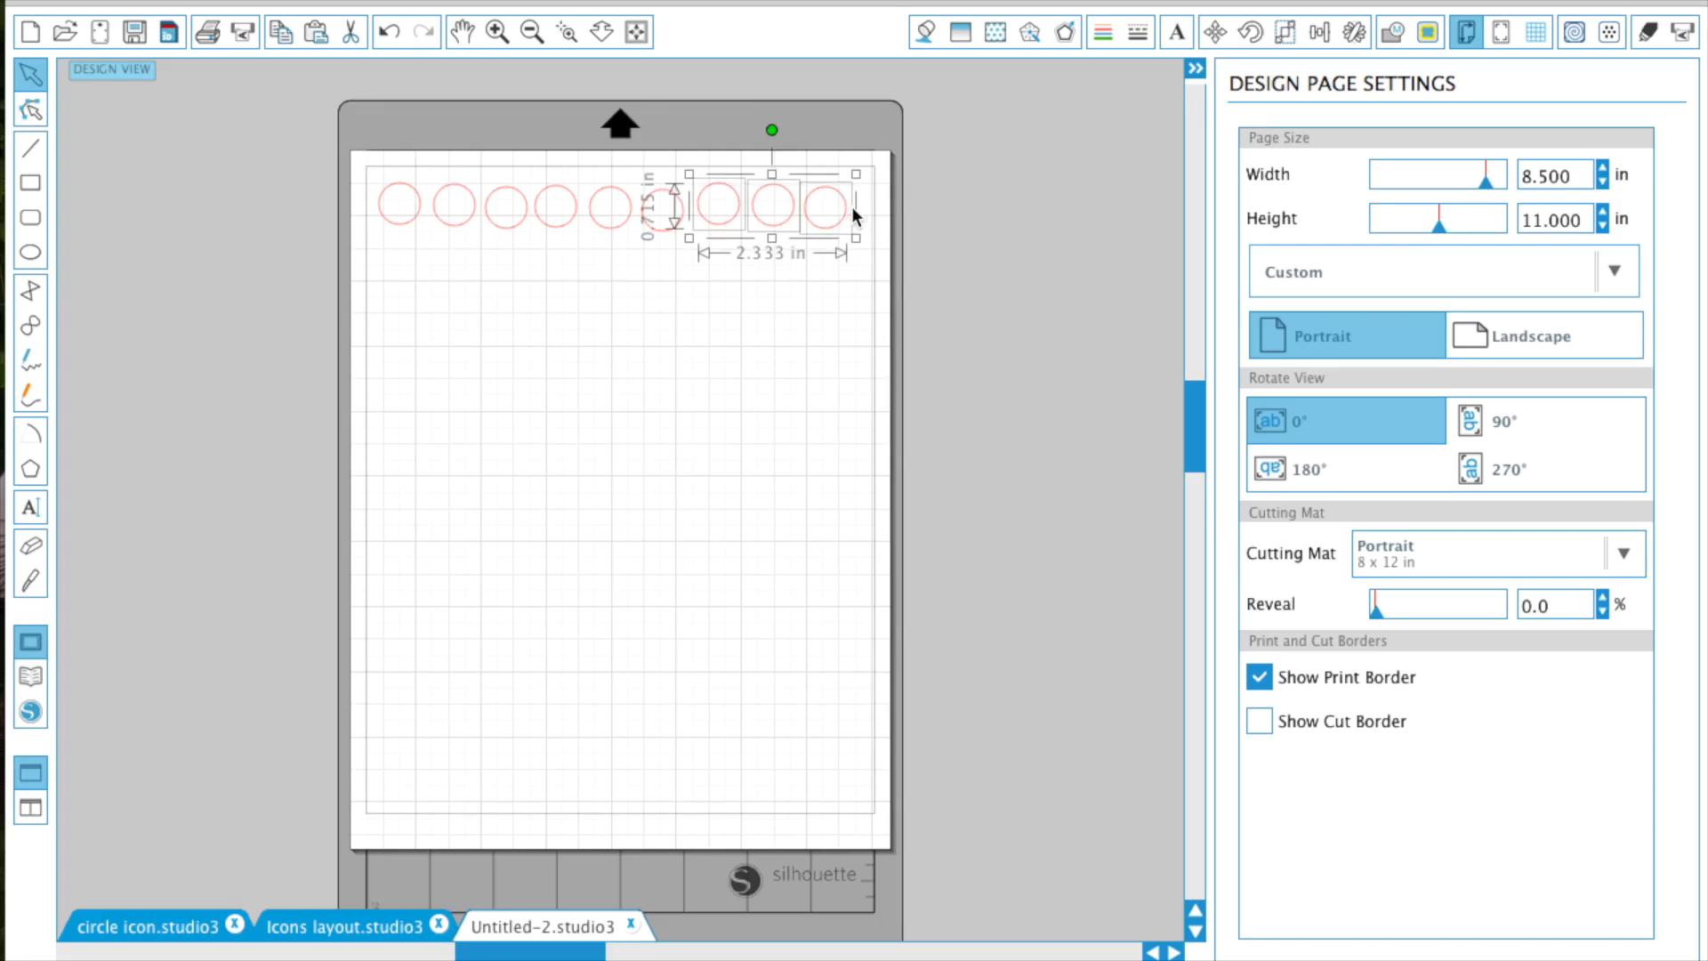
left_click(836, 303)
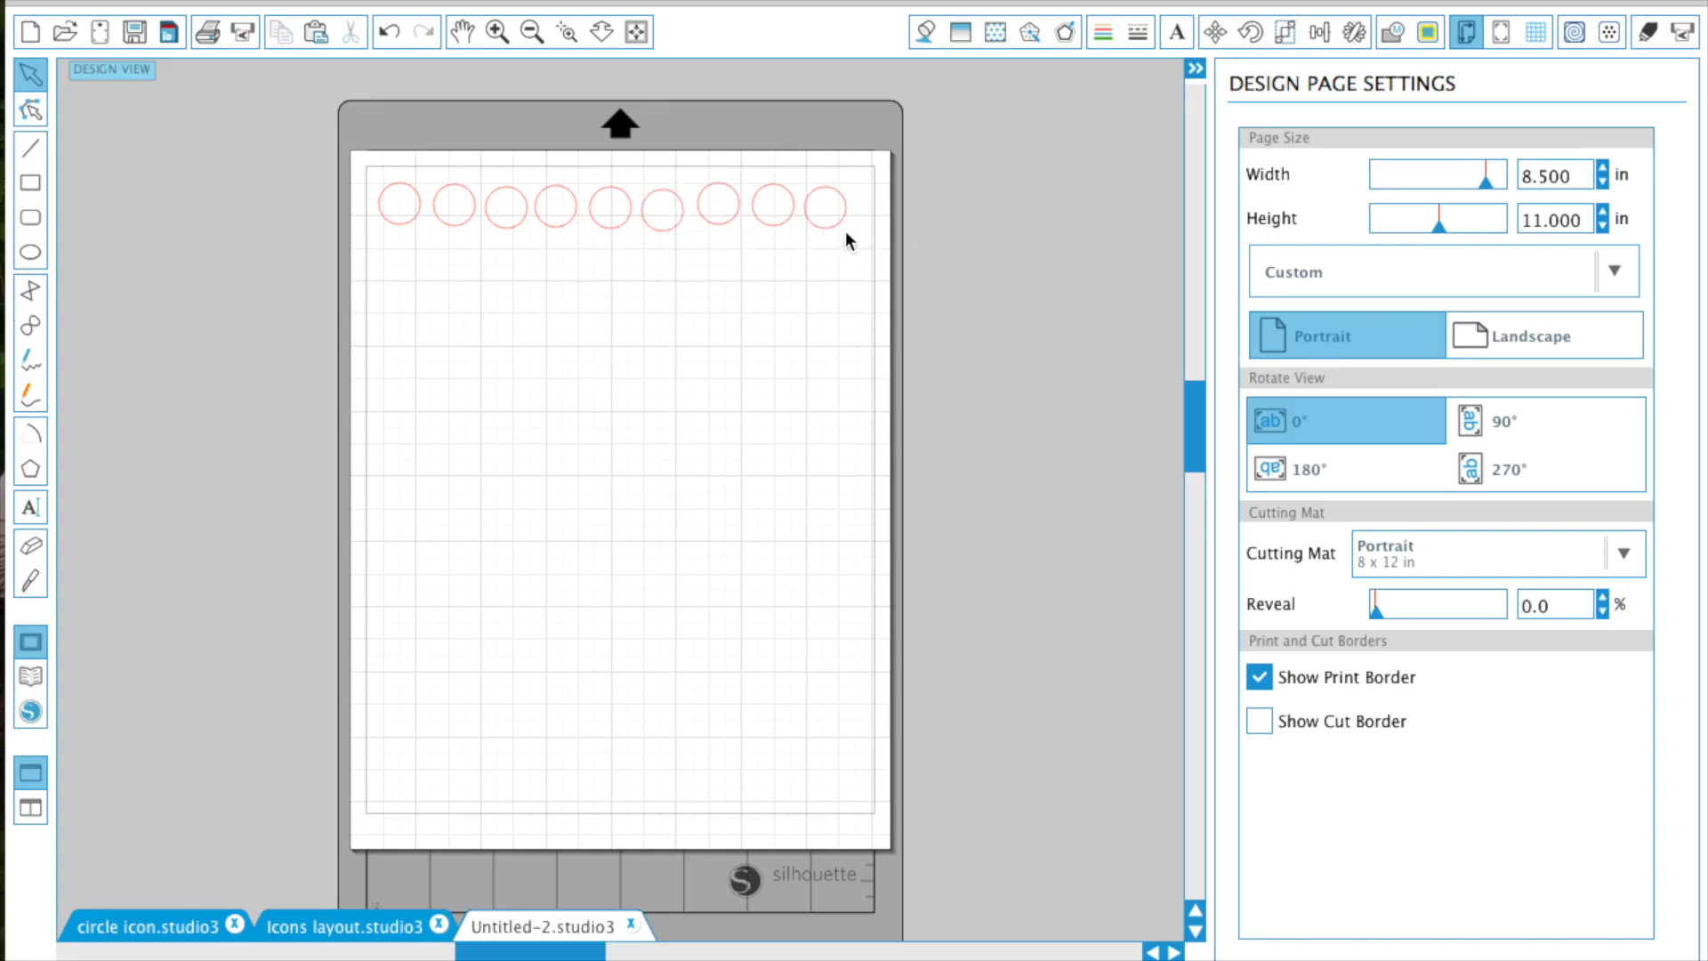
Step: Align the nine circles by their tops and space them evenly horizontally
left_click_drag(858, 268, 373, 210)
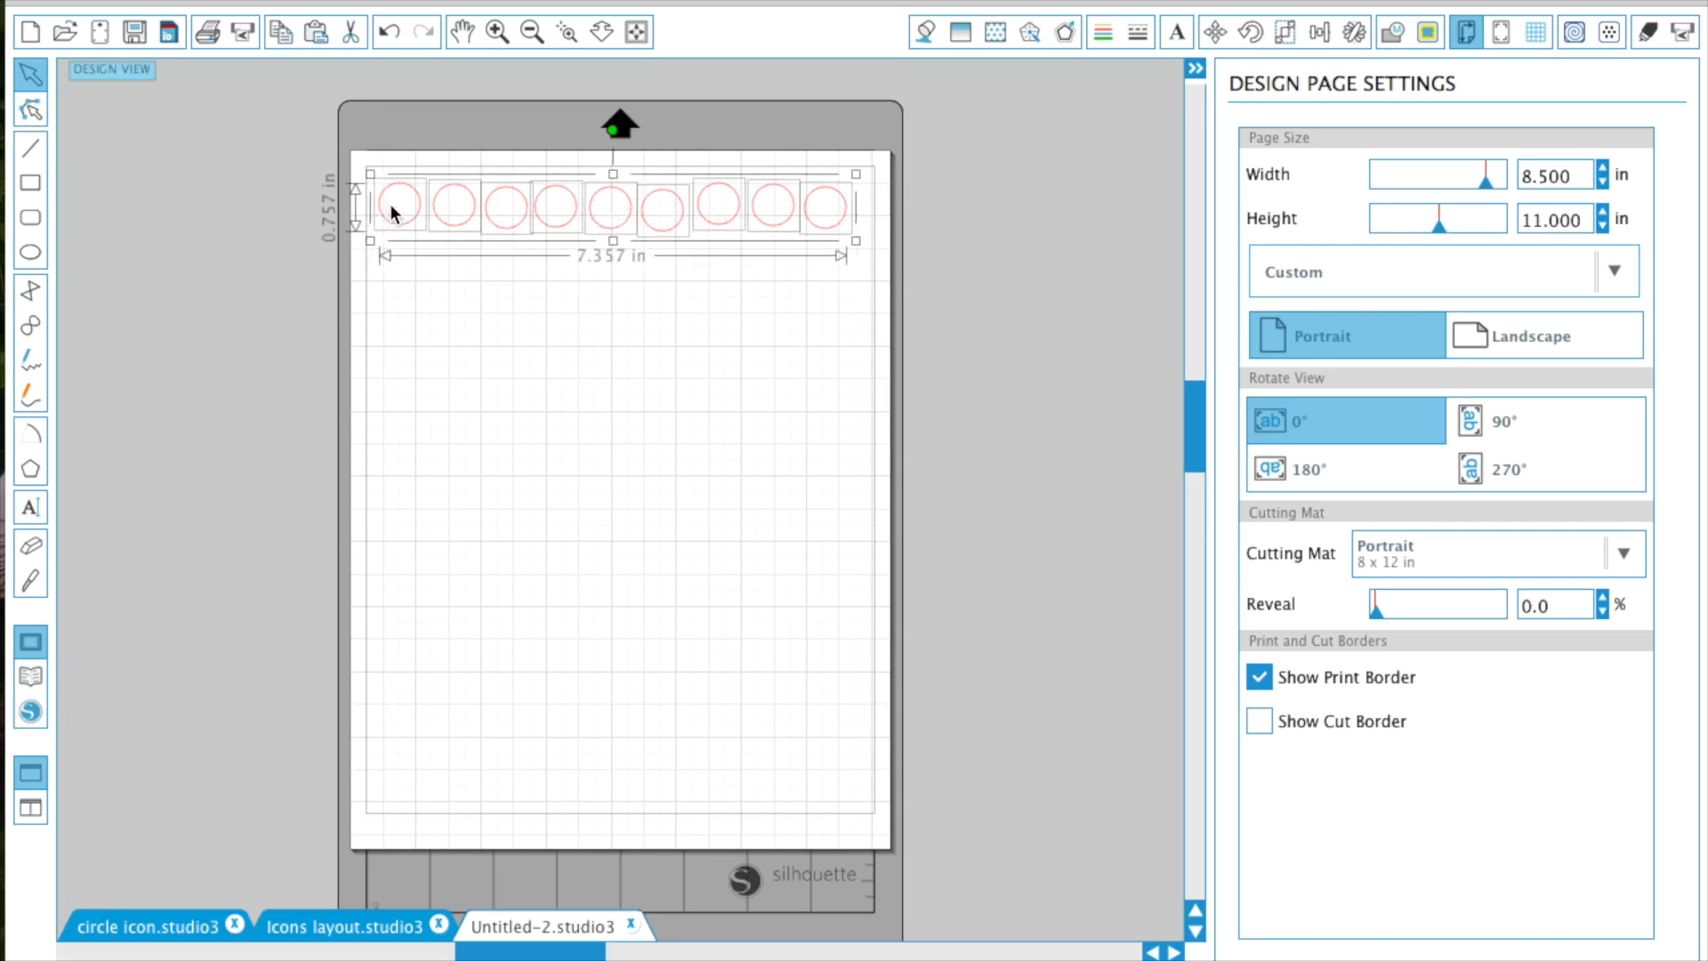
left_click(1322, 34)
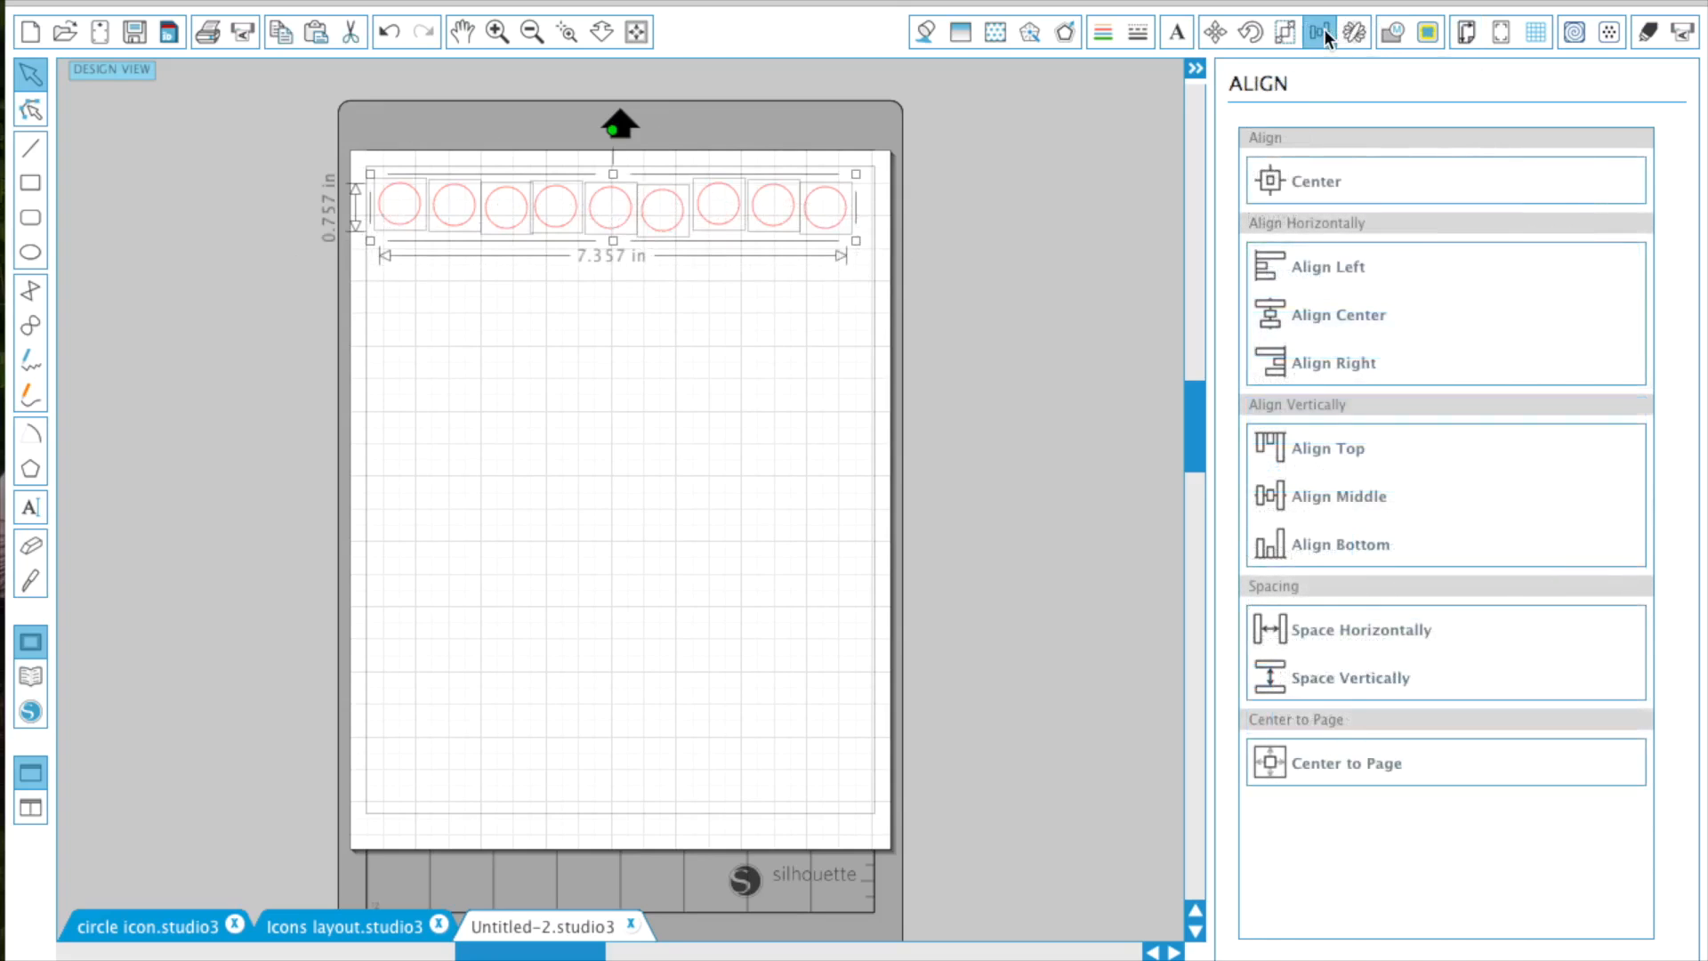
left_click(1320, 458)
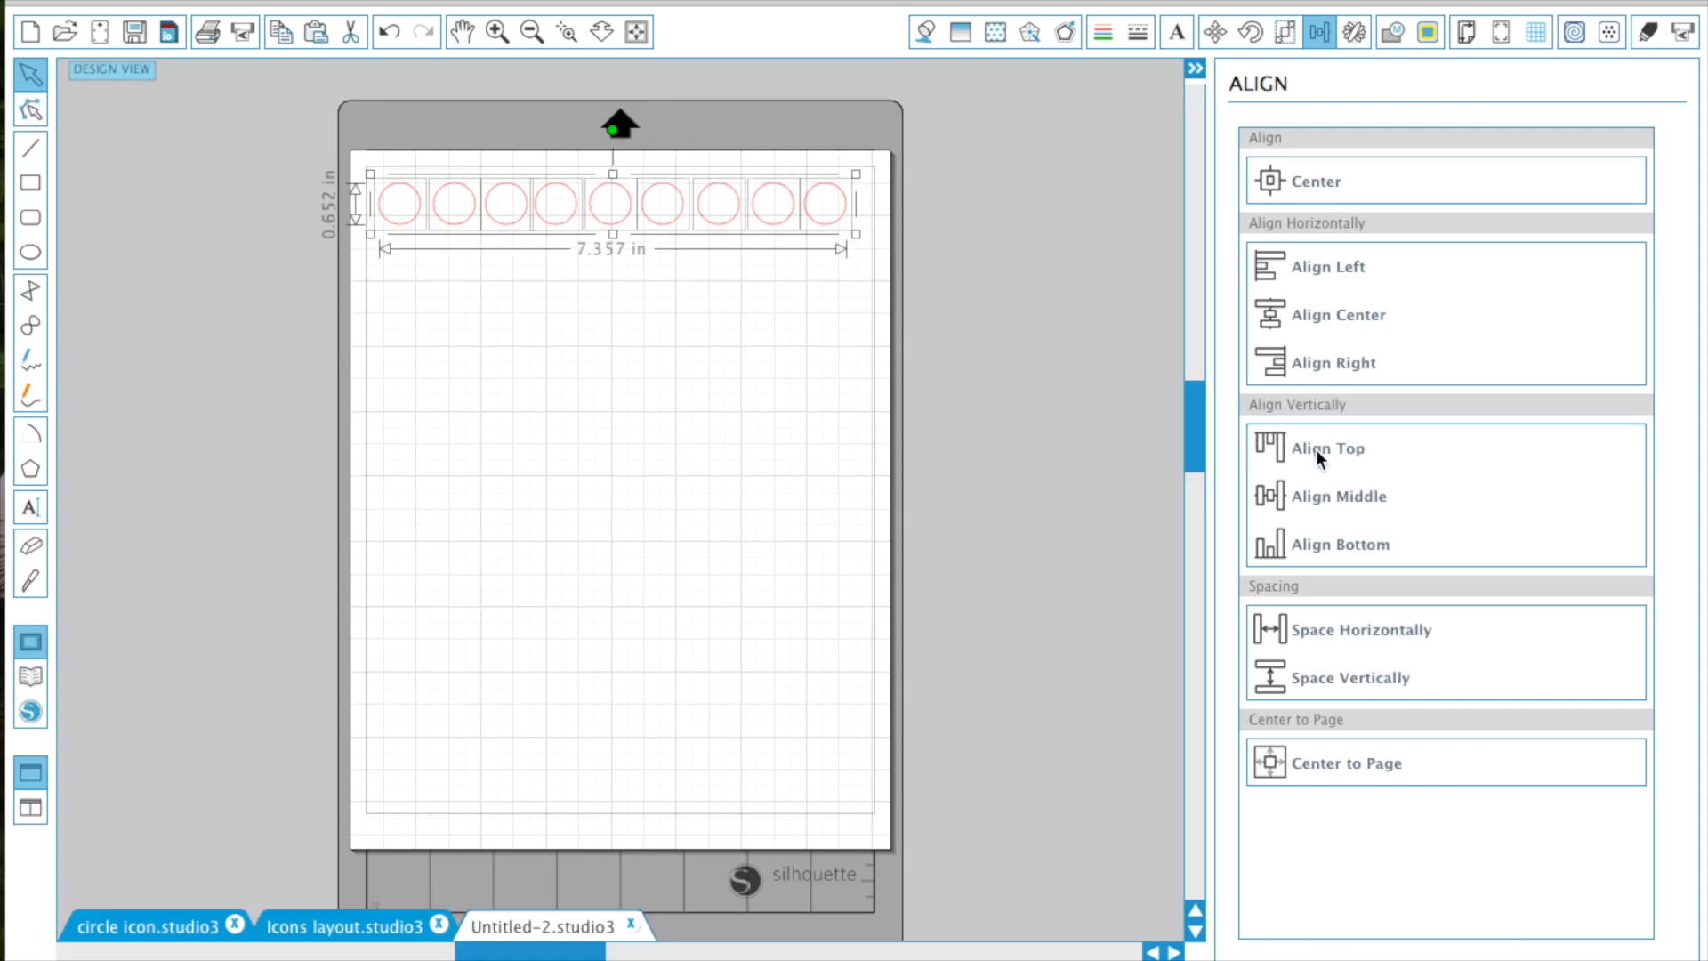
left_click(1337, 634)
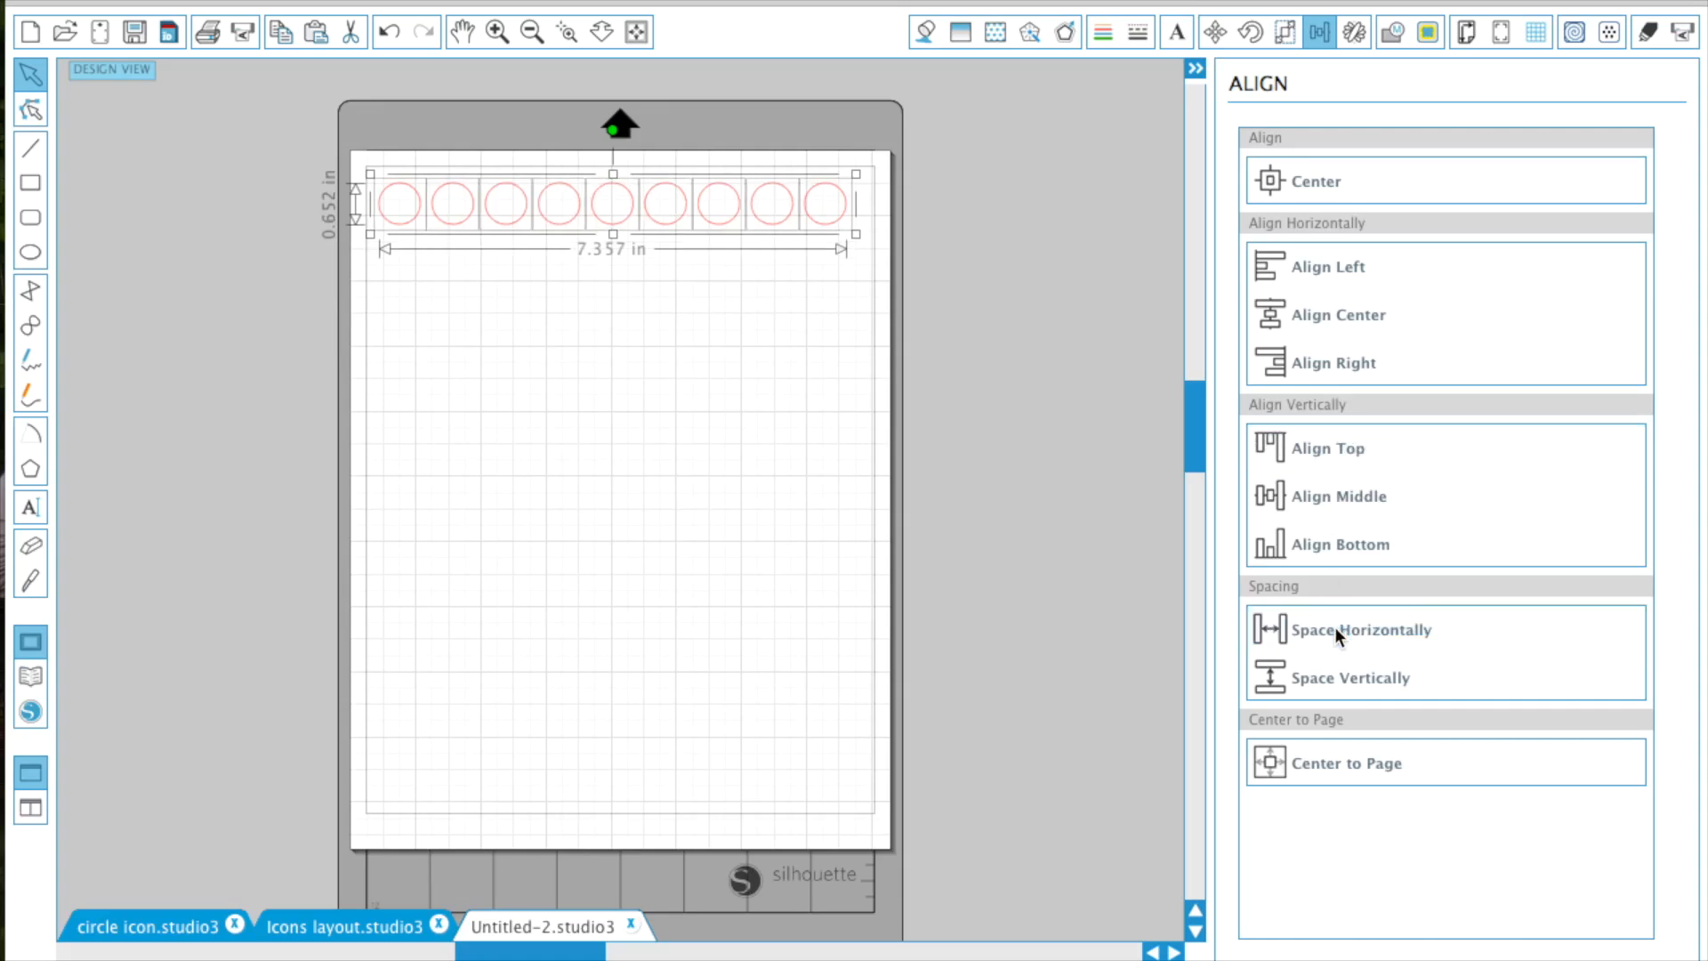
left_click(522, 269)
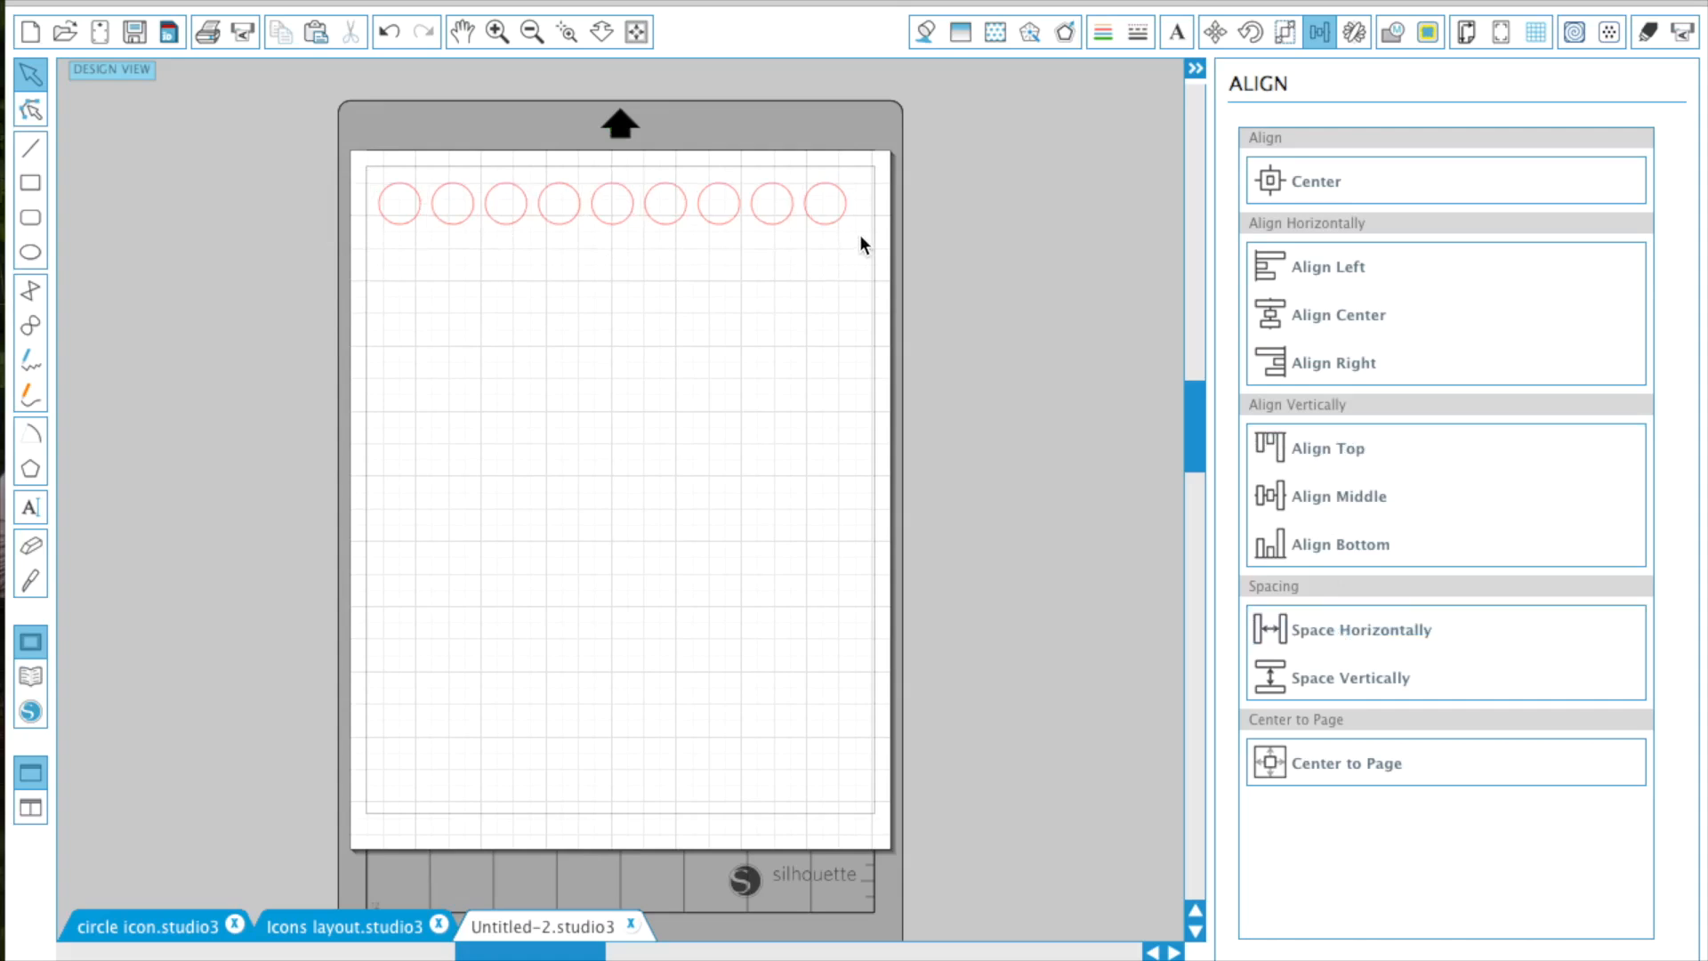
Step: Duplicate the nine-circle row three times and stack the copies beneath it to form four rows
key("super+a")
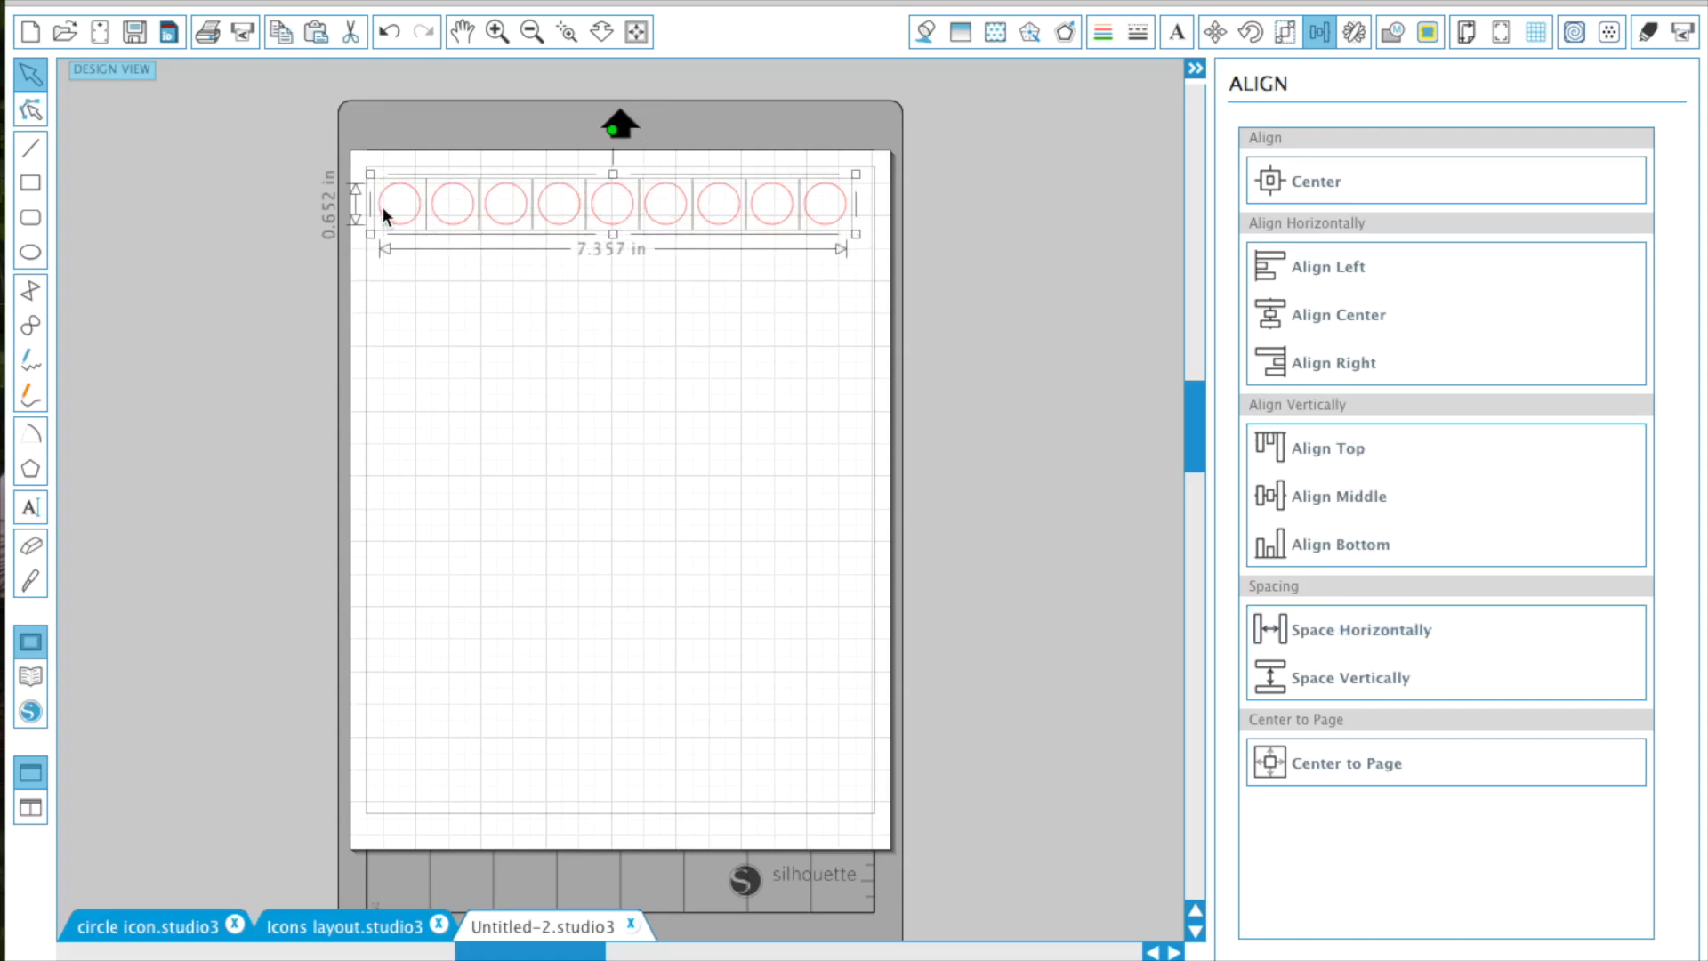
key("super+v")
left_click(879, 340)
left_click_drag(881, 342, 376, 256)
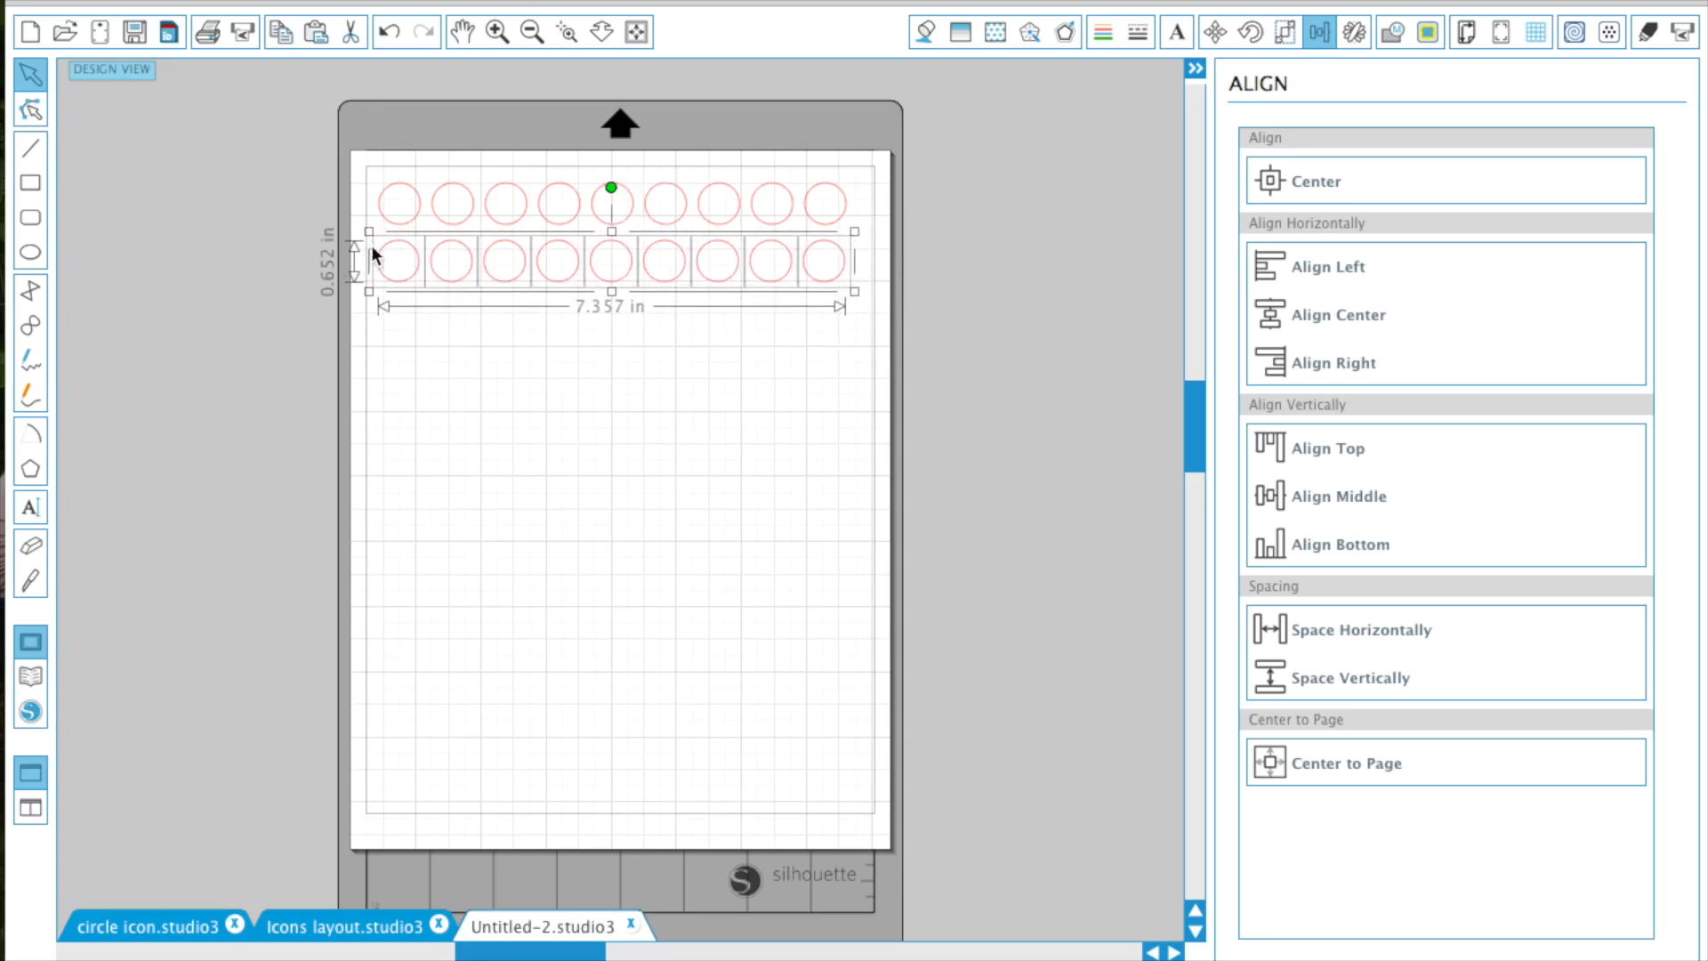
left_click(475, 488)
key("super+v")
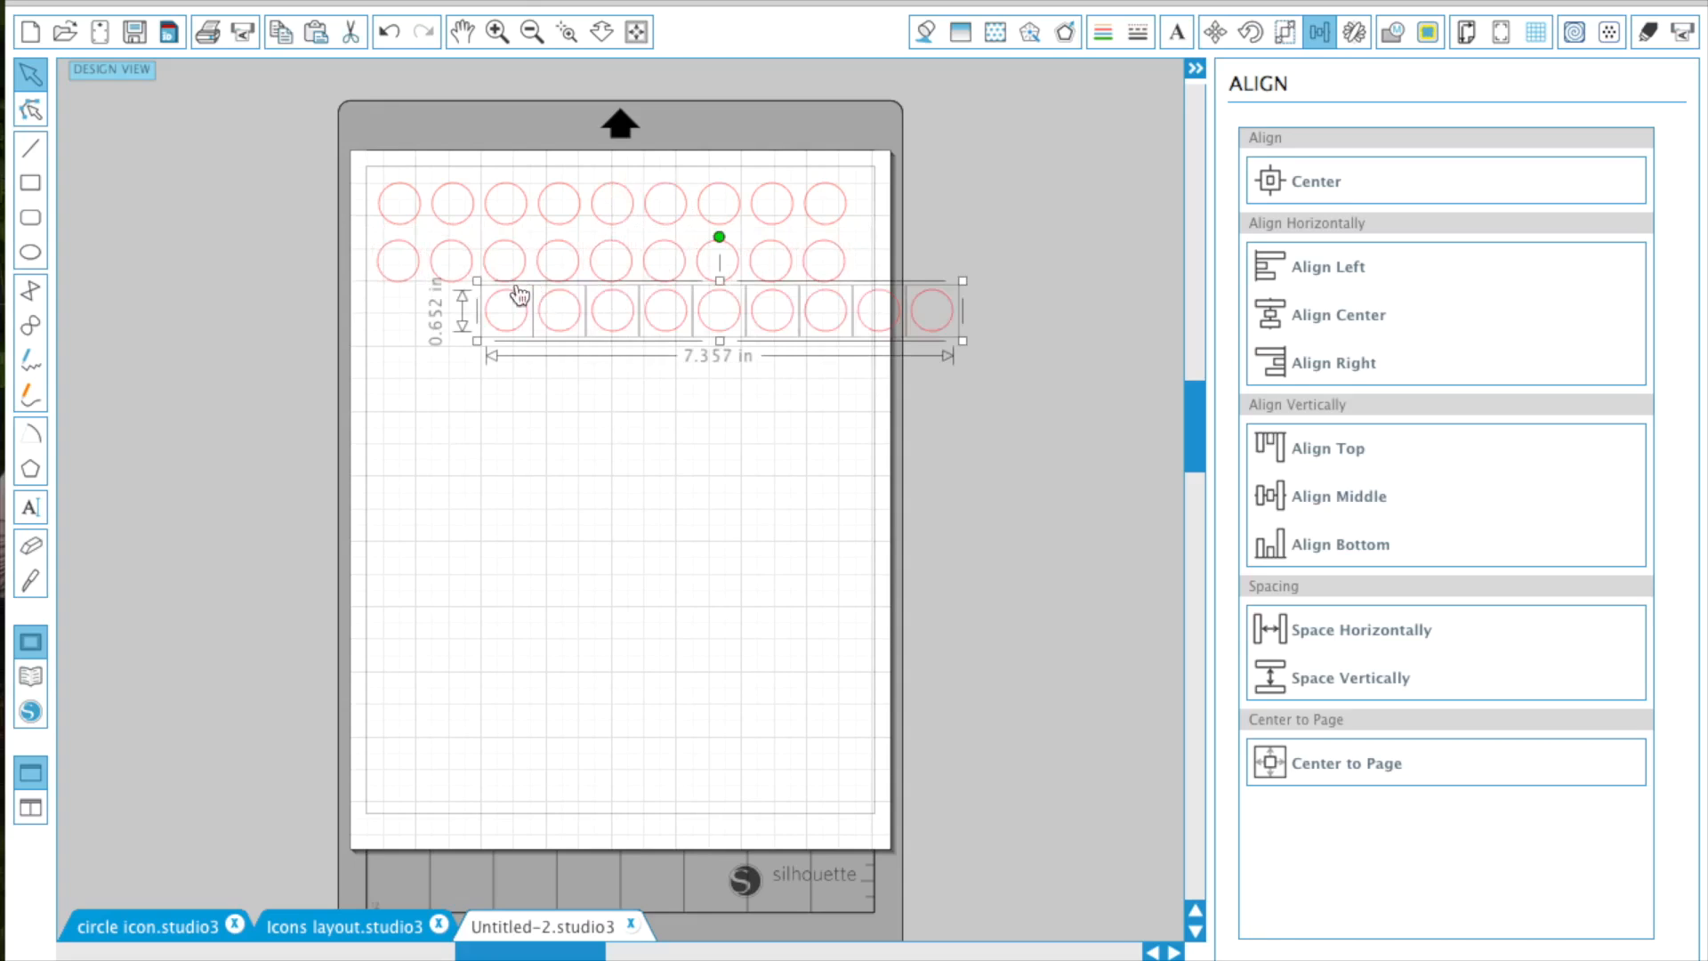
left_click(477, 291)
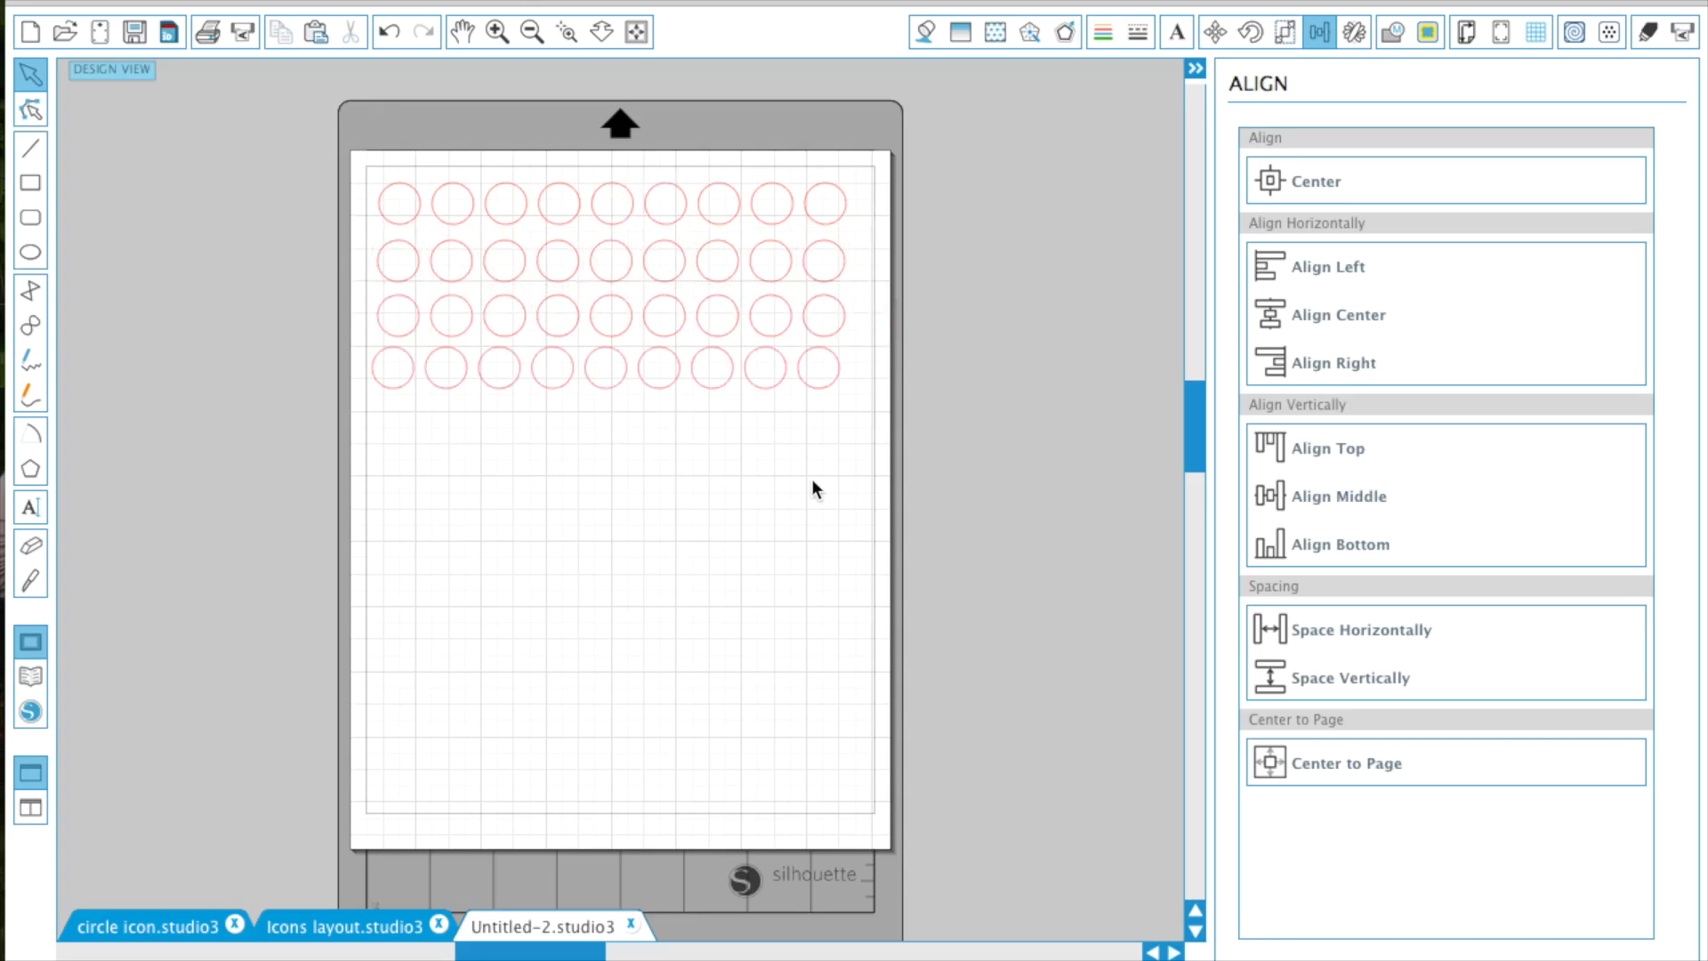
Step: Copy all four rows of circles and place the pasted block directly beneath them
left_click_drag(831, 447, 396, 221)
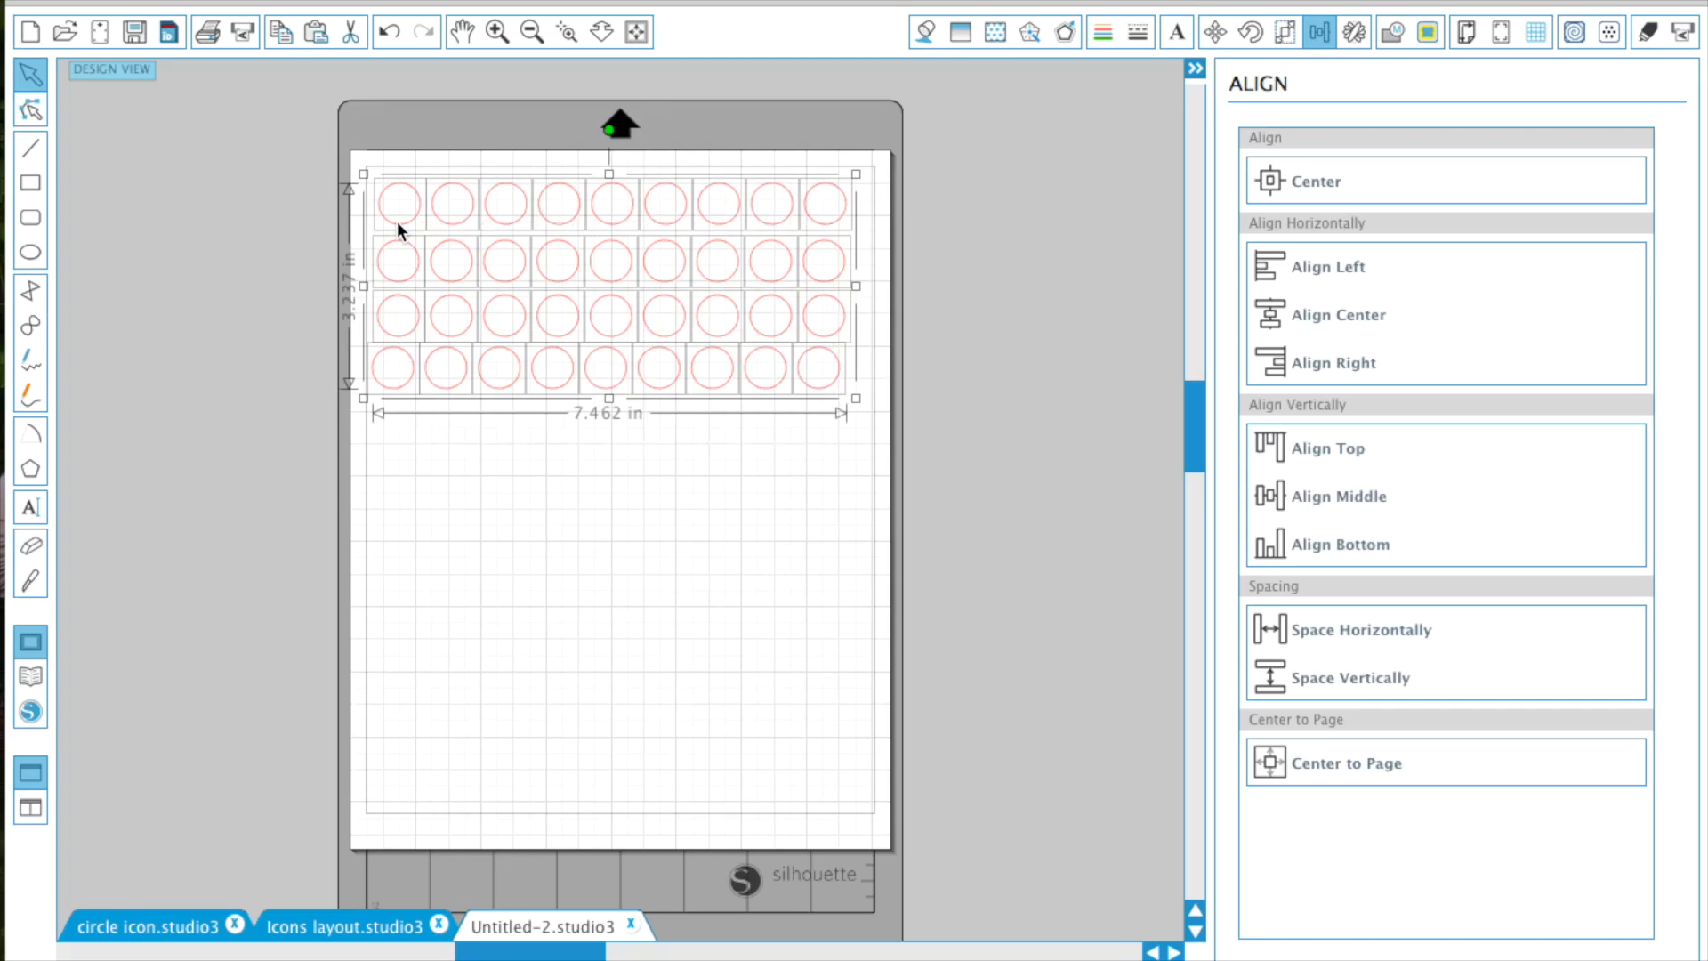
key("super+c")
key("super+v")
left_click_drag(492, 386, 440, 483)
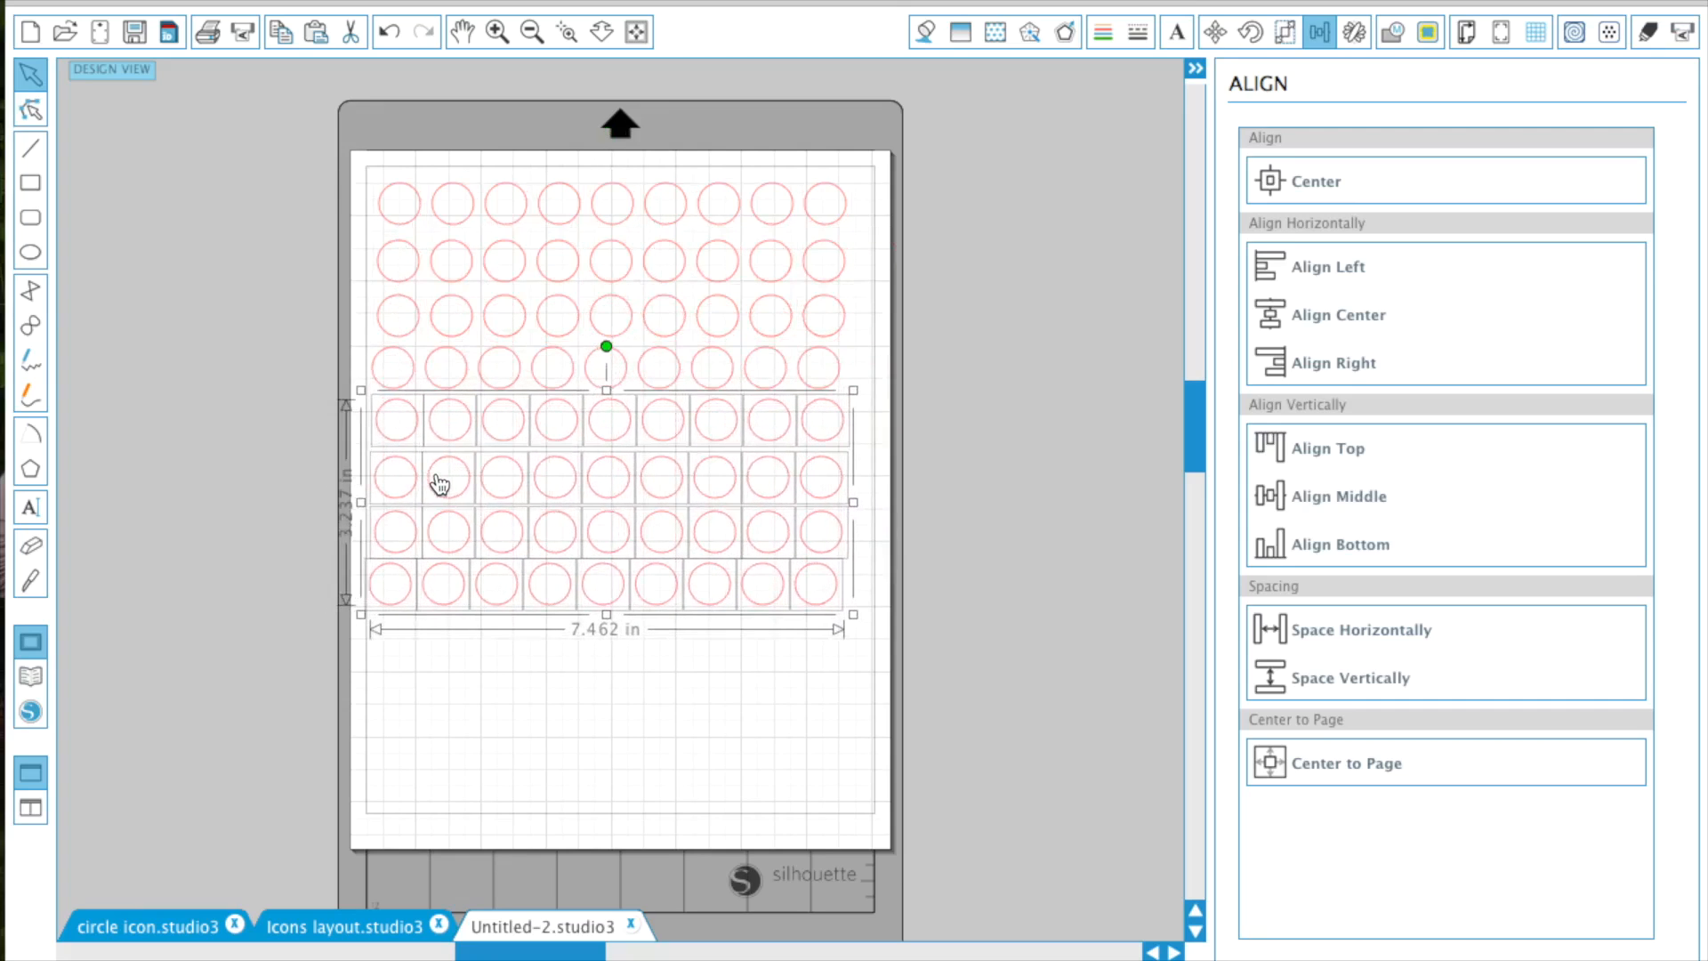
Step: Paste another four-row block of circles below the eighth row and delete its bottom row
left_click(465, 686)
key("super+v")
left_click_drag(740, 441, 628, 762)
left_click(854, 831)
left_click_drag(852, 829, 402, 797)
key("Delete")
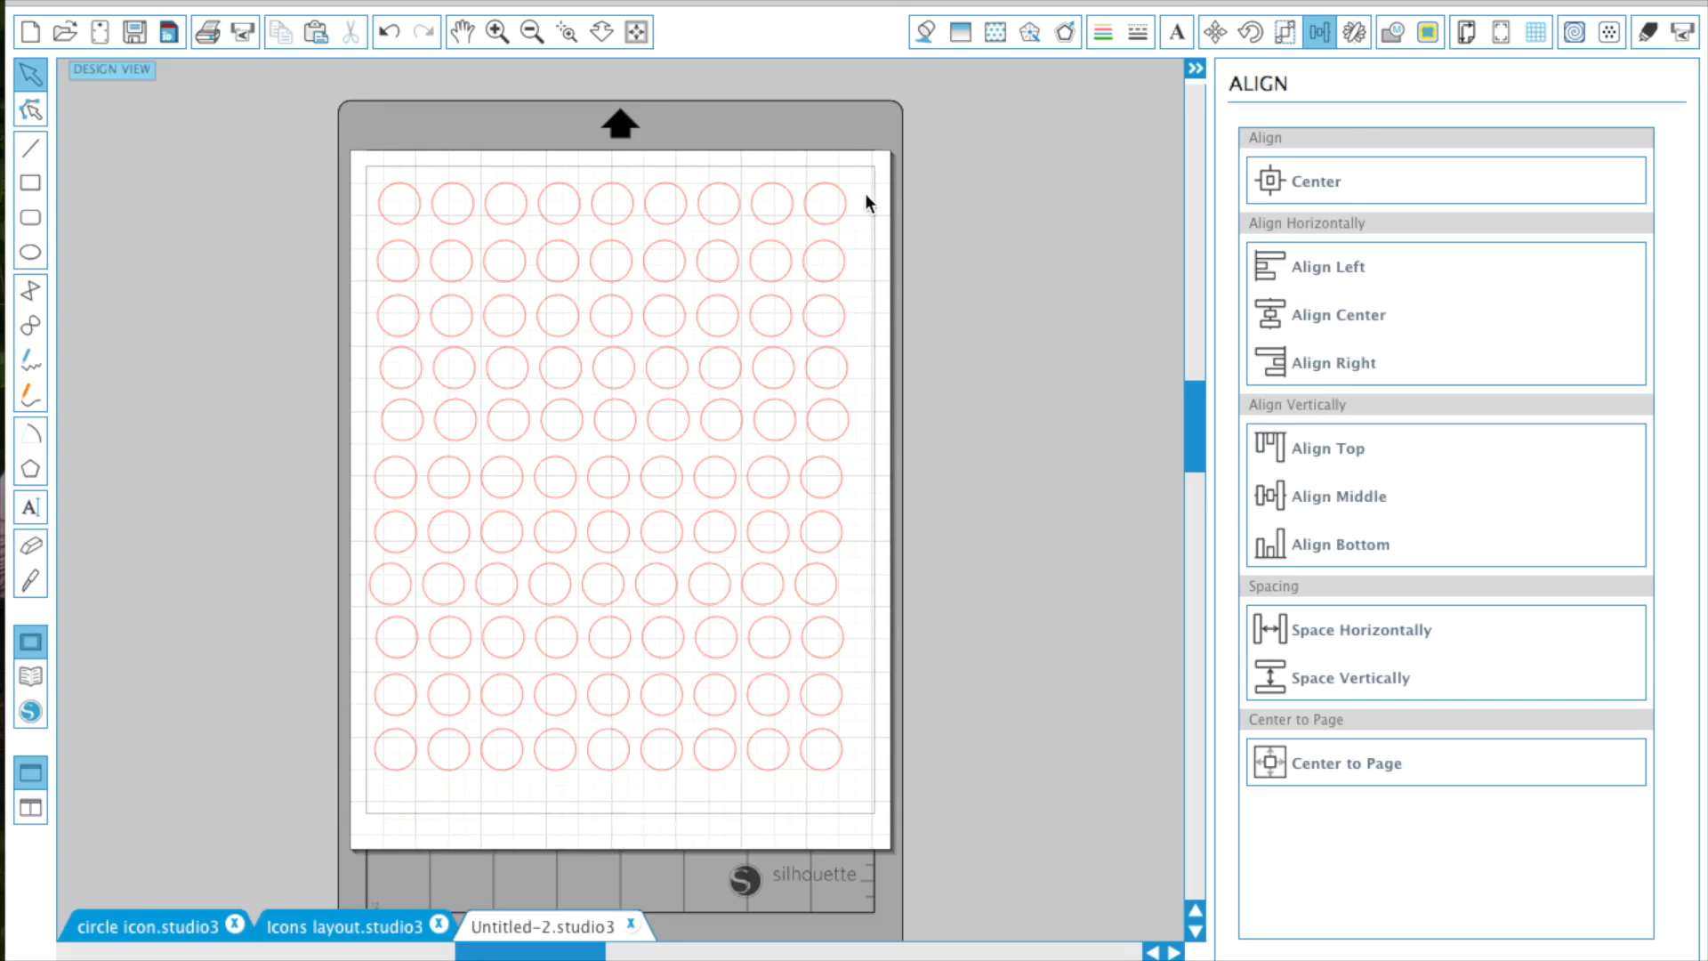
Step: Fill the top two rows of circles with bright blue and the third and fourth rows with orange
left_click_drag(860, 180, 395, 270)
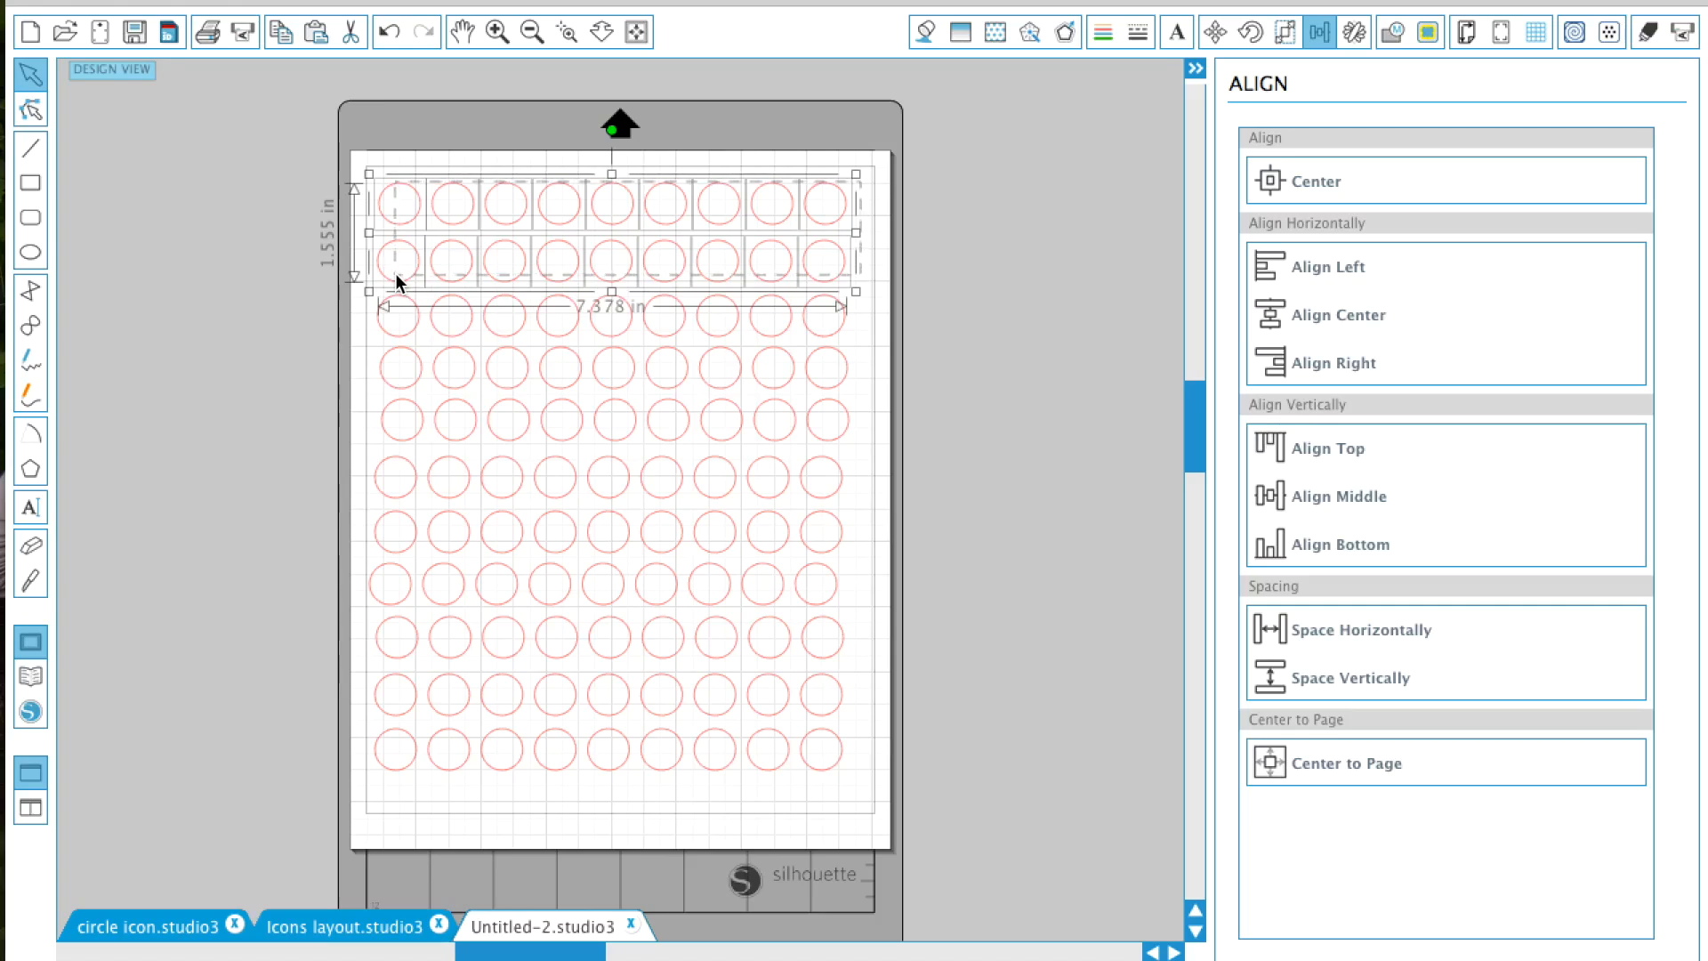
left_click(925, 38)
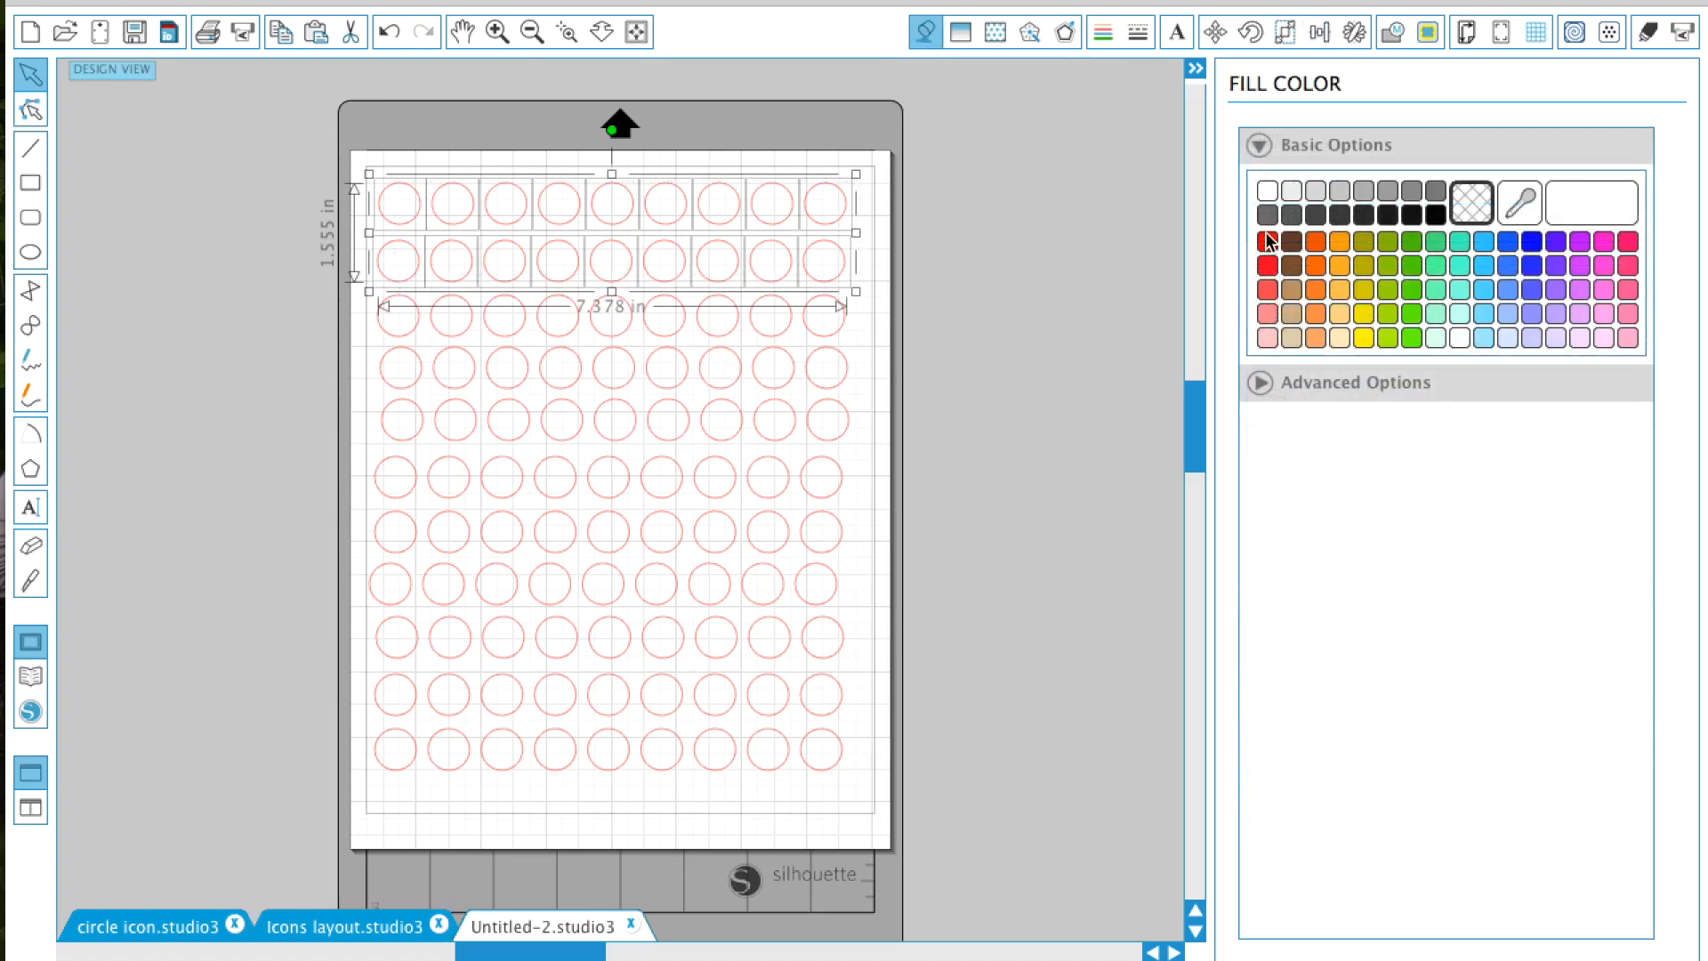
left_click(1483, 248)
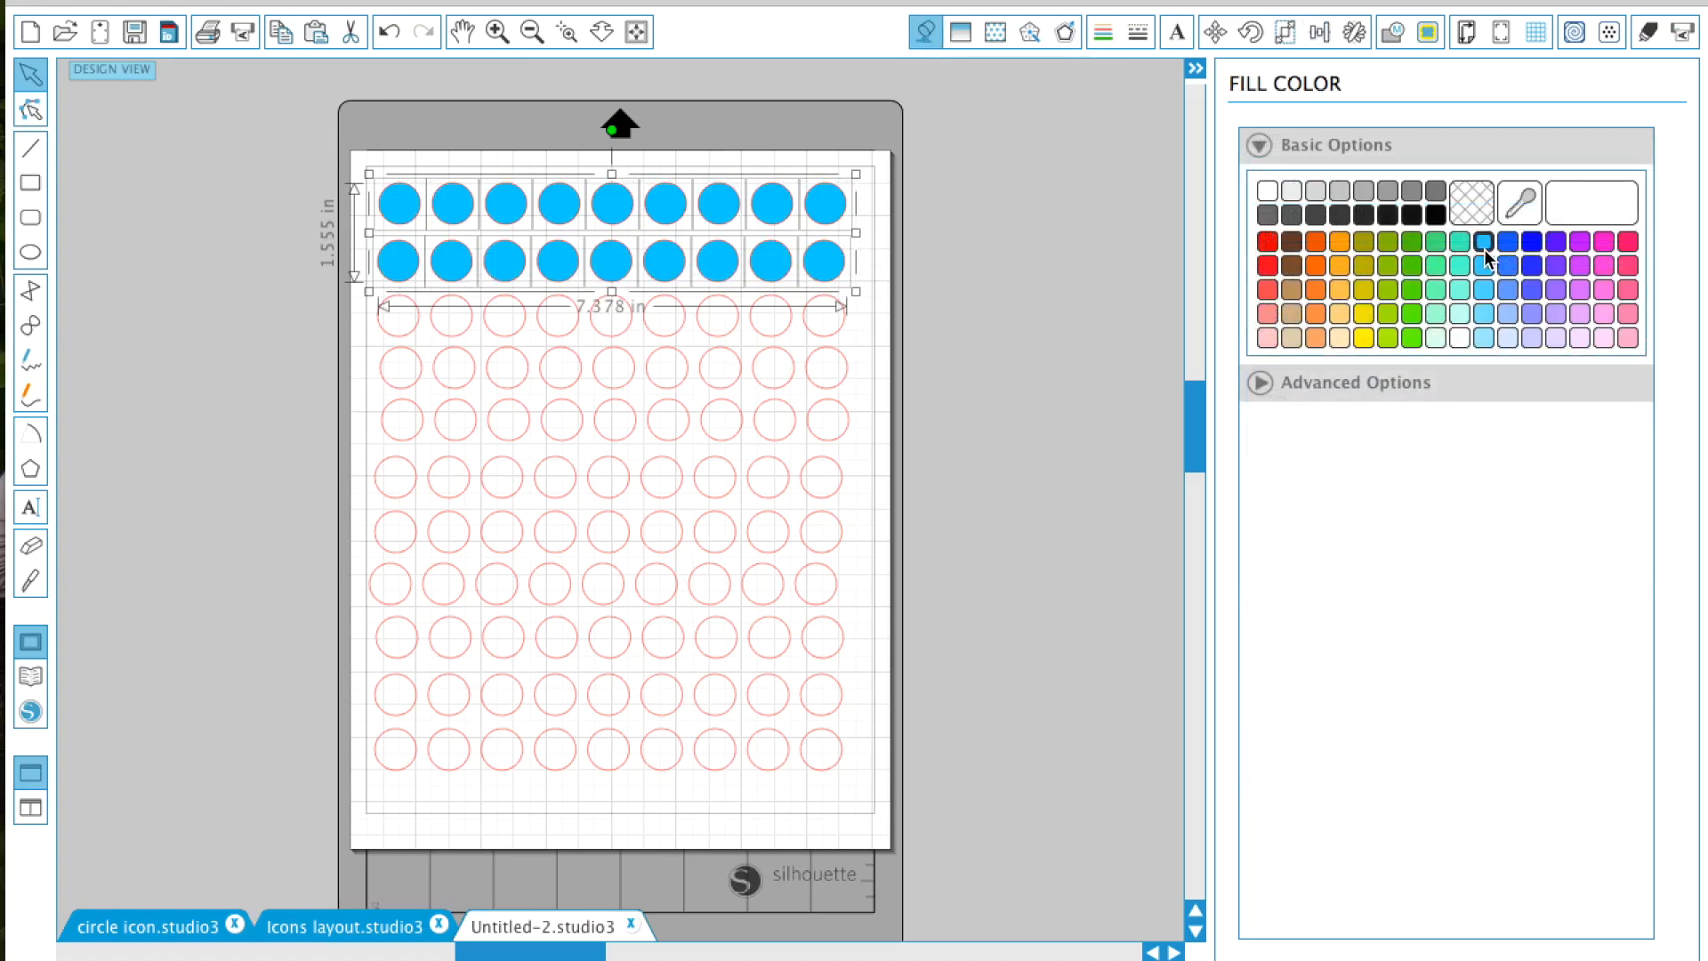
left_click(856, 332)
left_click_drag(856, 282, 369, 396)
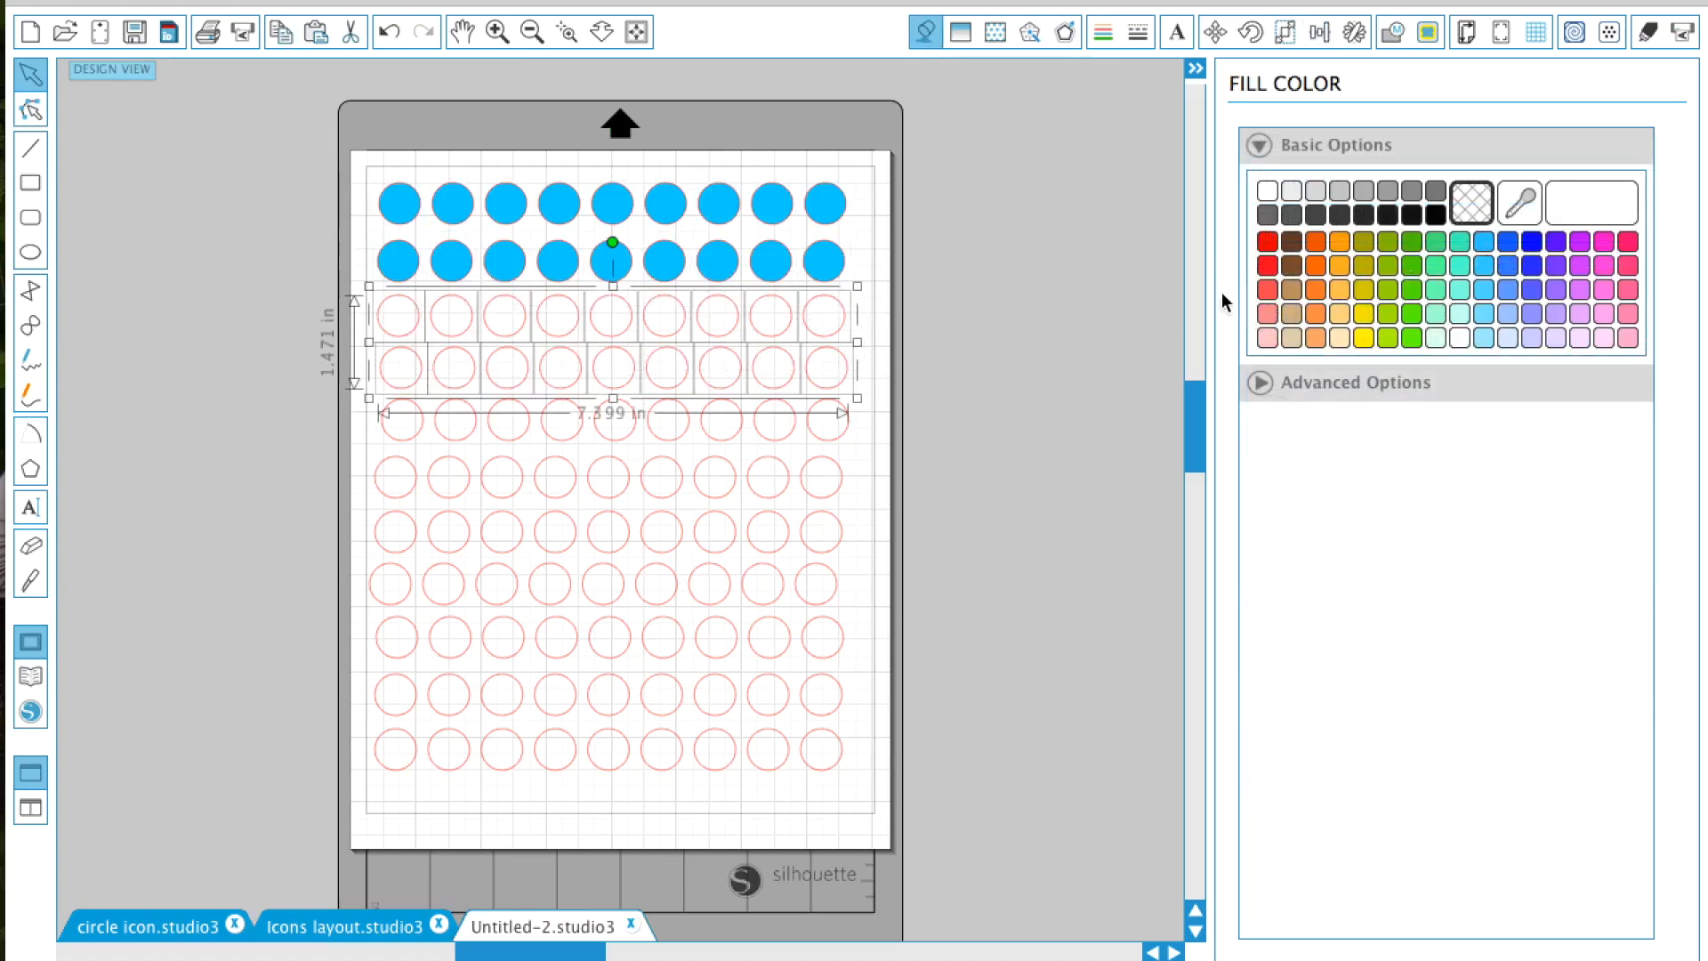
left_click(1315, 289)
Step: Fill the fifth and sixth rows of circles with light orange and the seventh and eighth rows with light blue
left_click(863, 462)
left_click_drag(864, 387, 415, 494)
left_click(1339, 313)
left_click(866, 535)
left_click_drag(866, 535, 374, 600)
left_click(1484, 313)
Step: Fill the ninth and tenth rows of circles with pale pink and the last row with mint green
left_click(849, 665)
left_click_drag(853, 613, 392, 703)
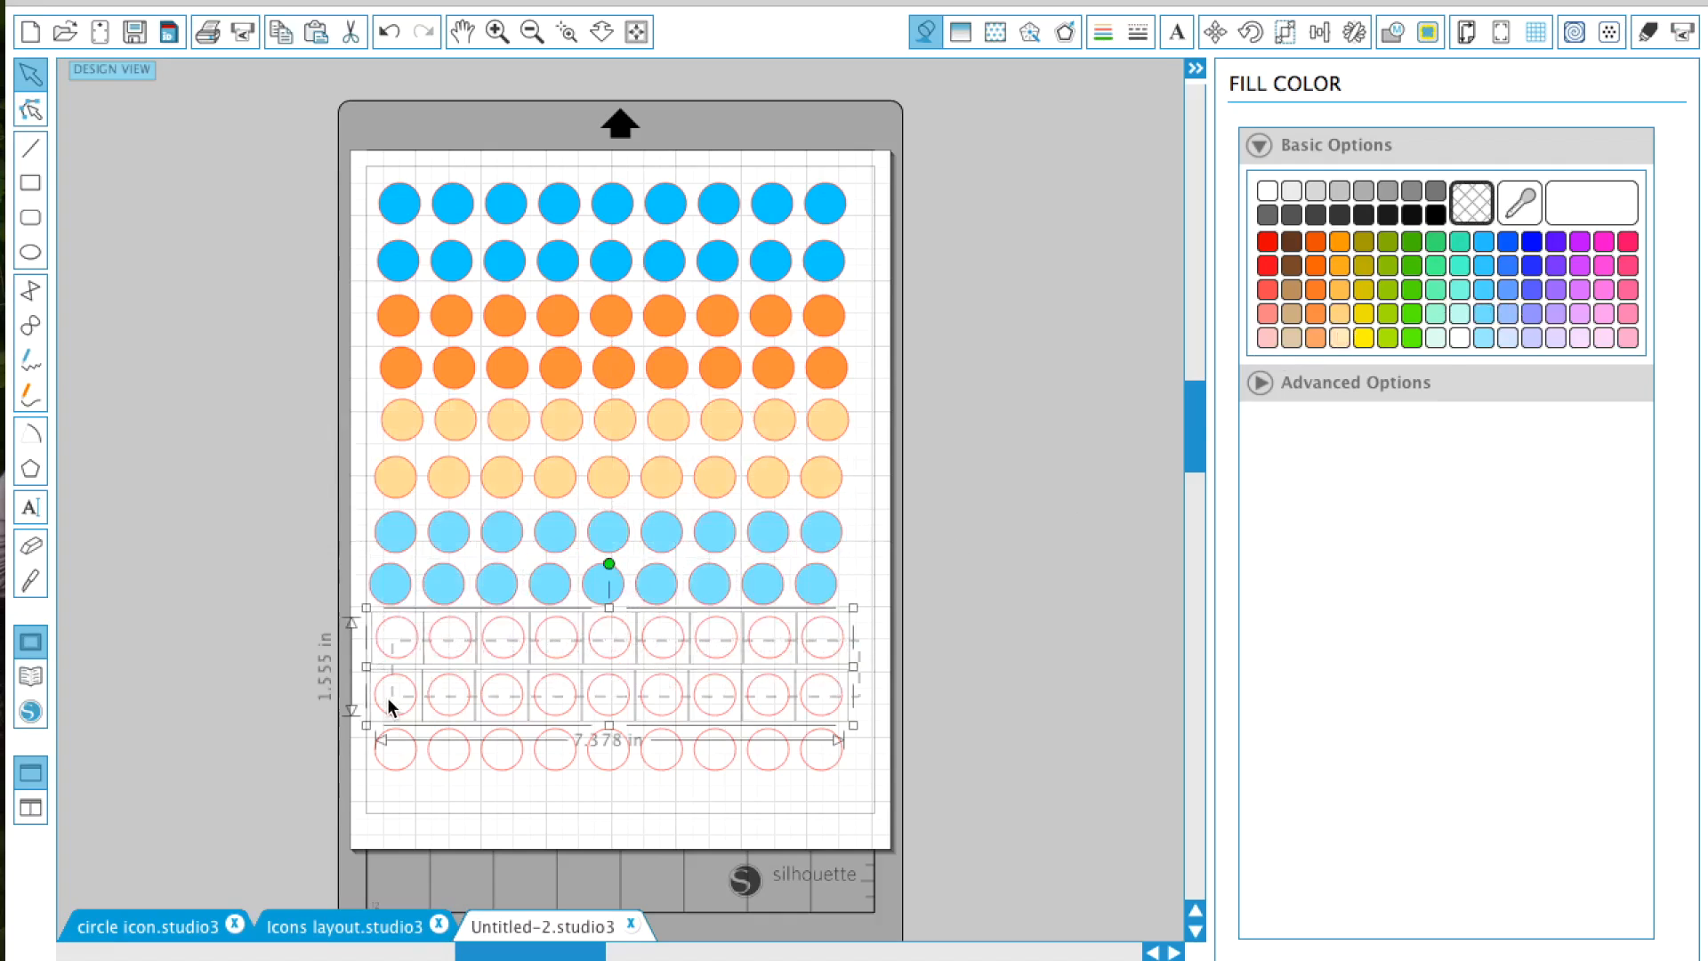
left_click(1604, 337)
left_click(858, 723)
left_click_drag(858, 722, 367, 796)
left_click(1435, 313)
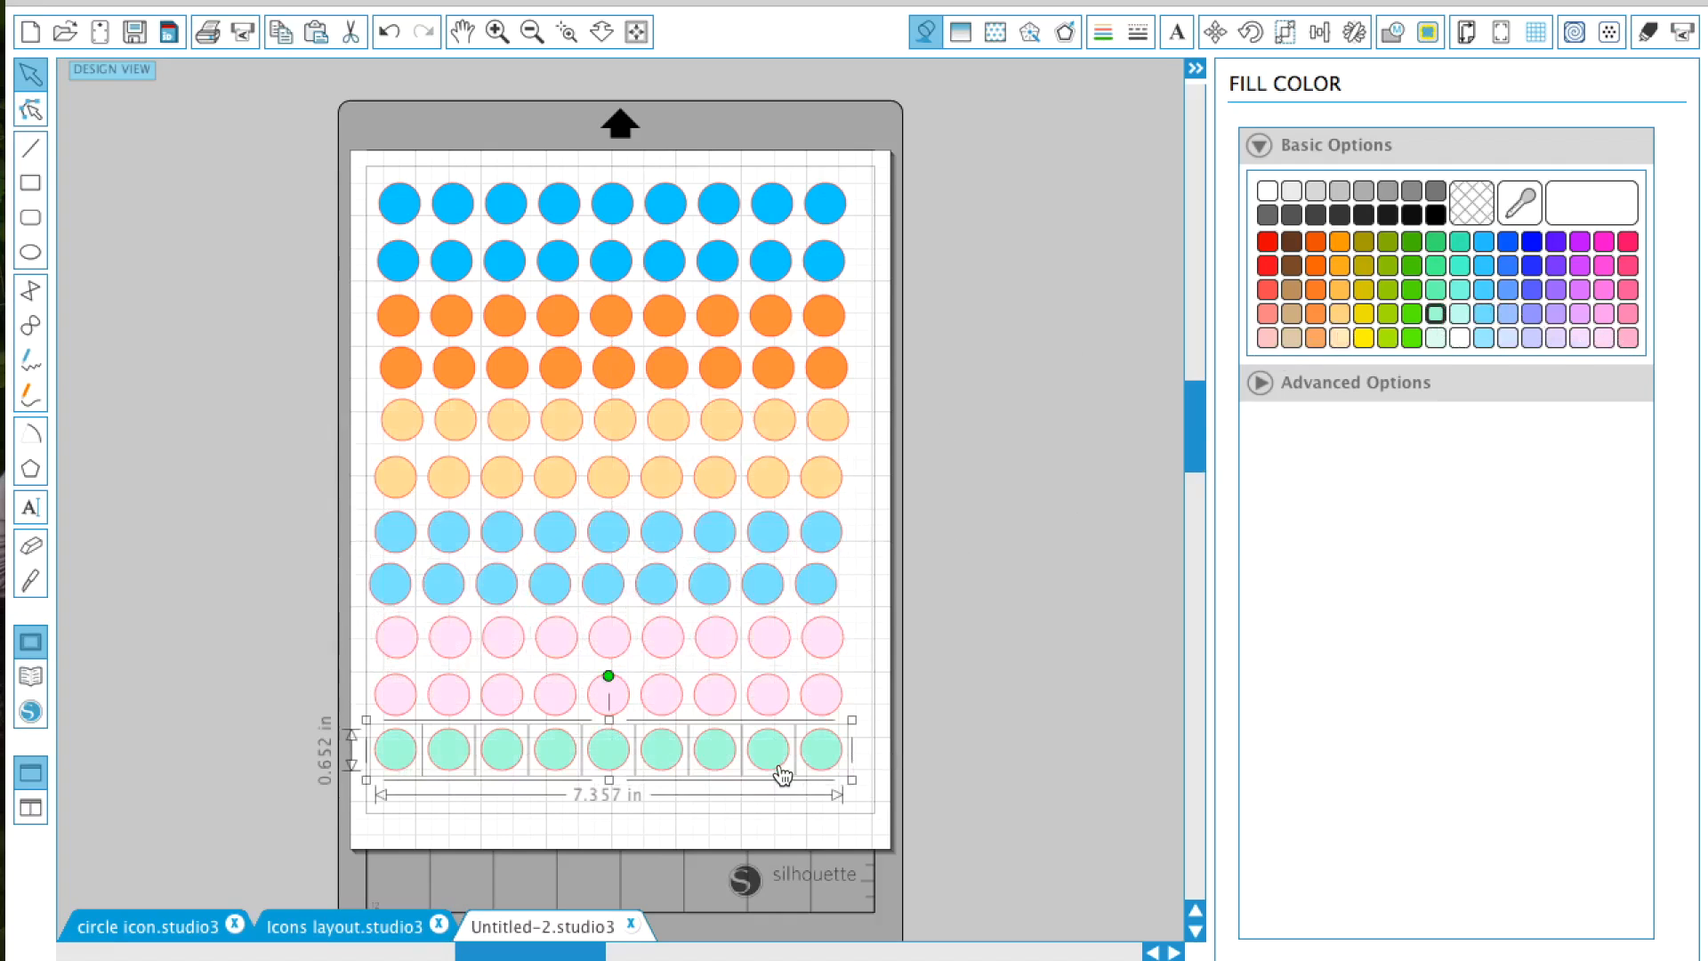
left_click(774, 781)
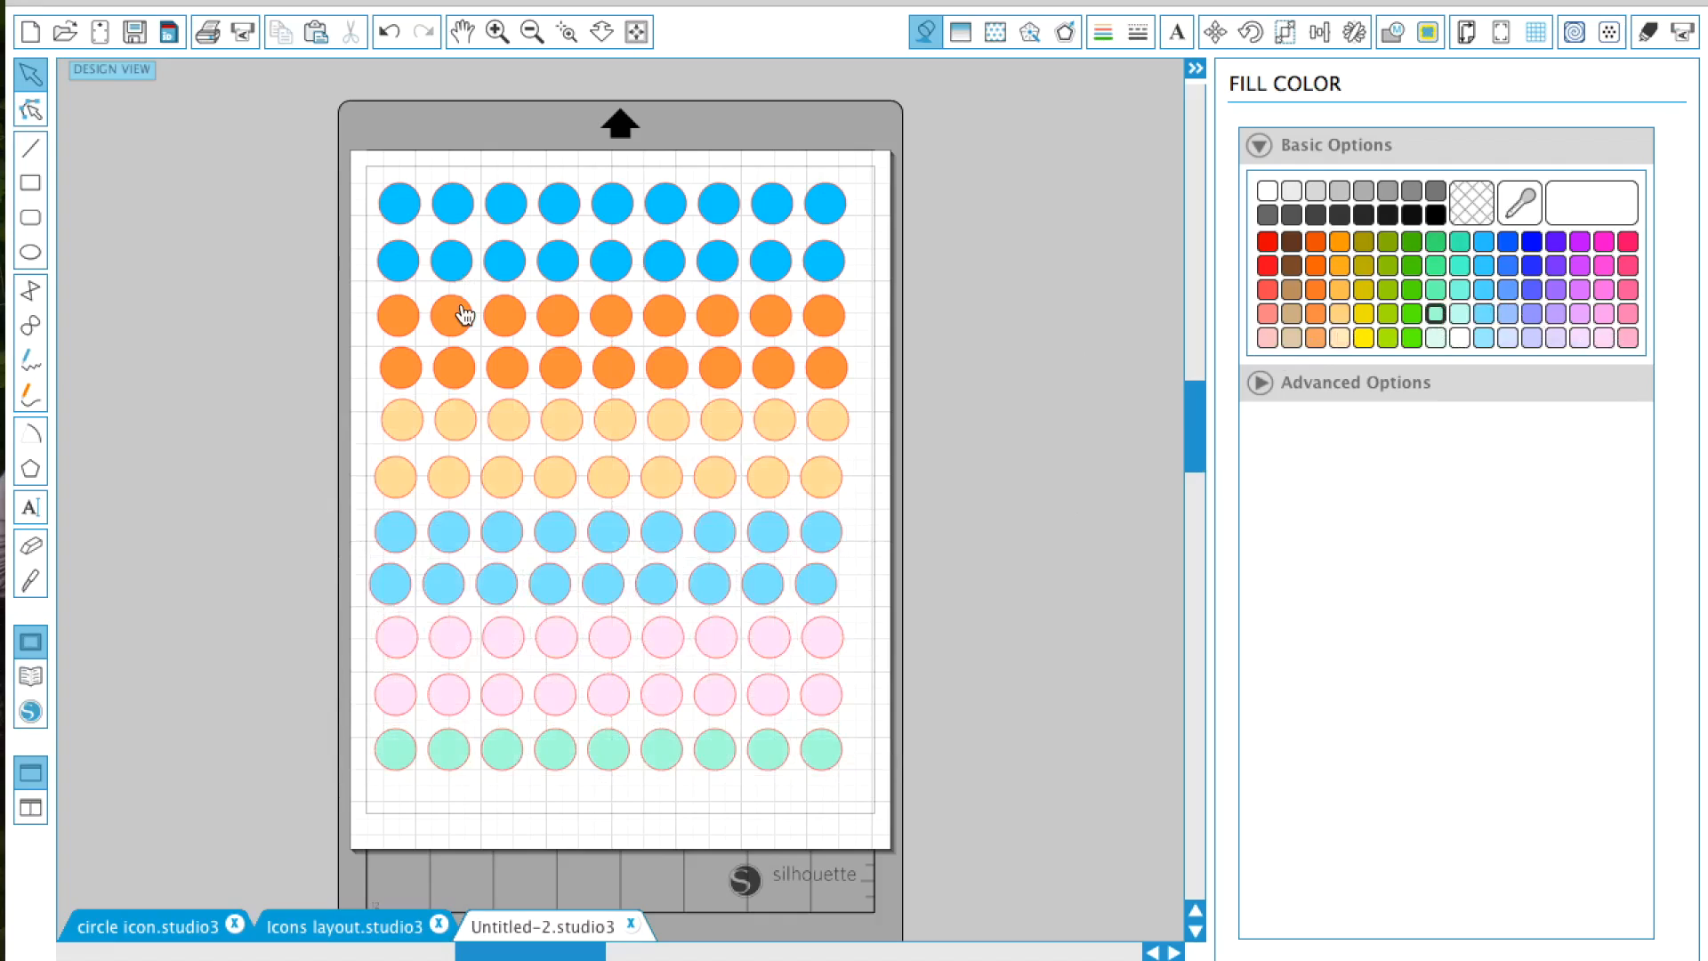
Step: Open the circle sheet as a PDF in Preview by way of the print settings
left_click(204, 34)
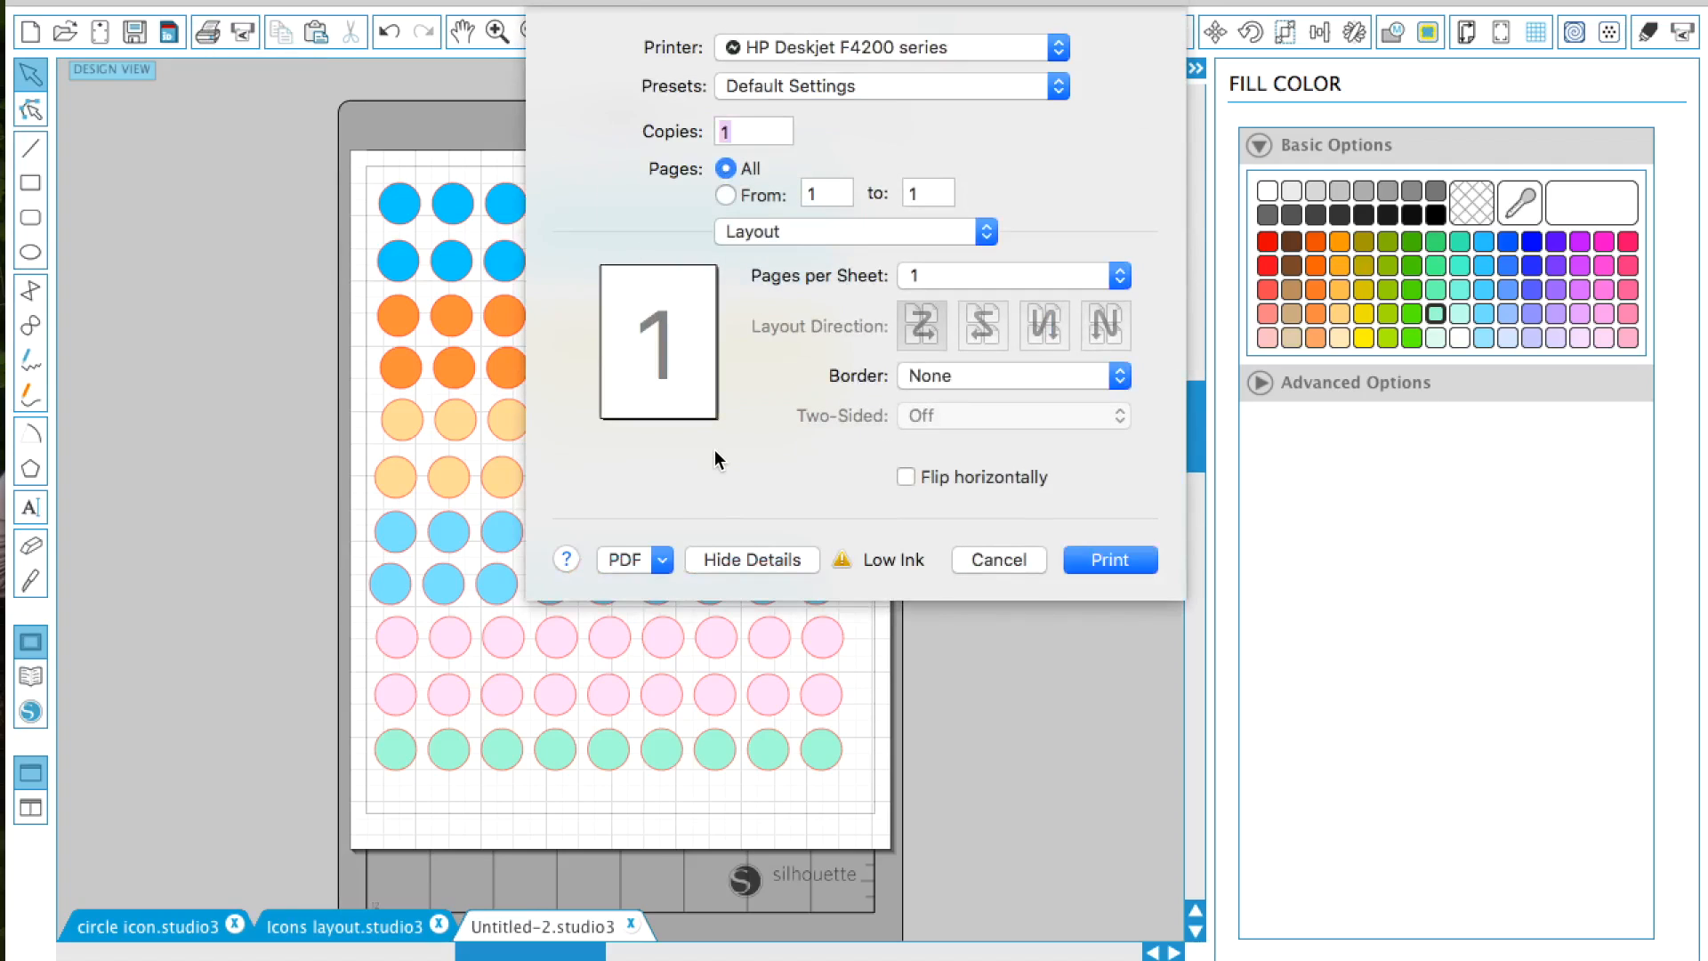
left_click(660, 566)
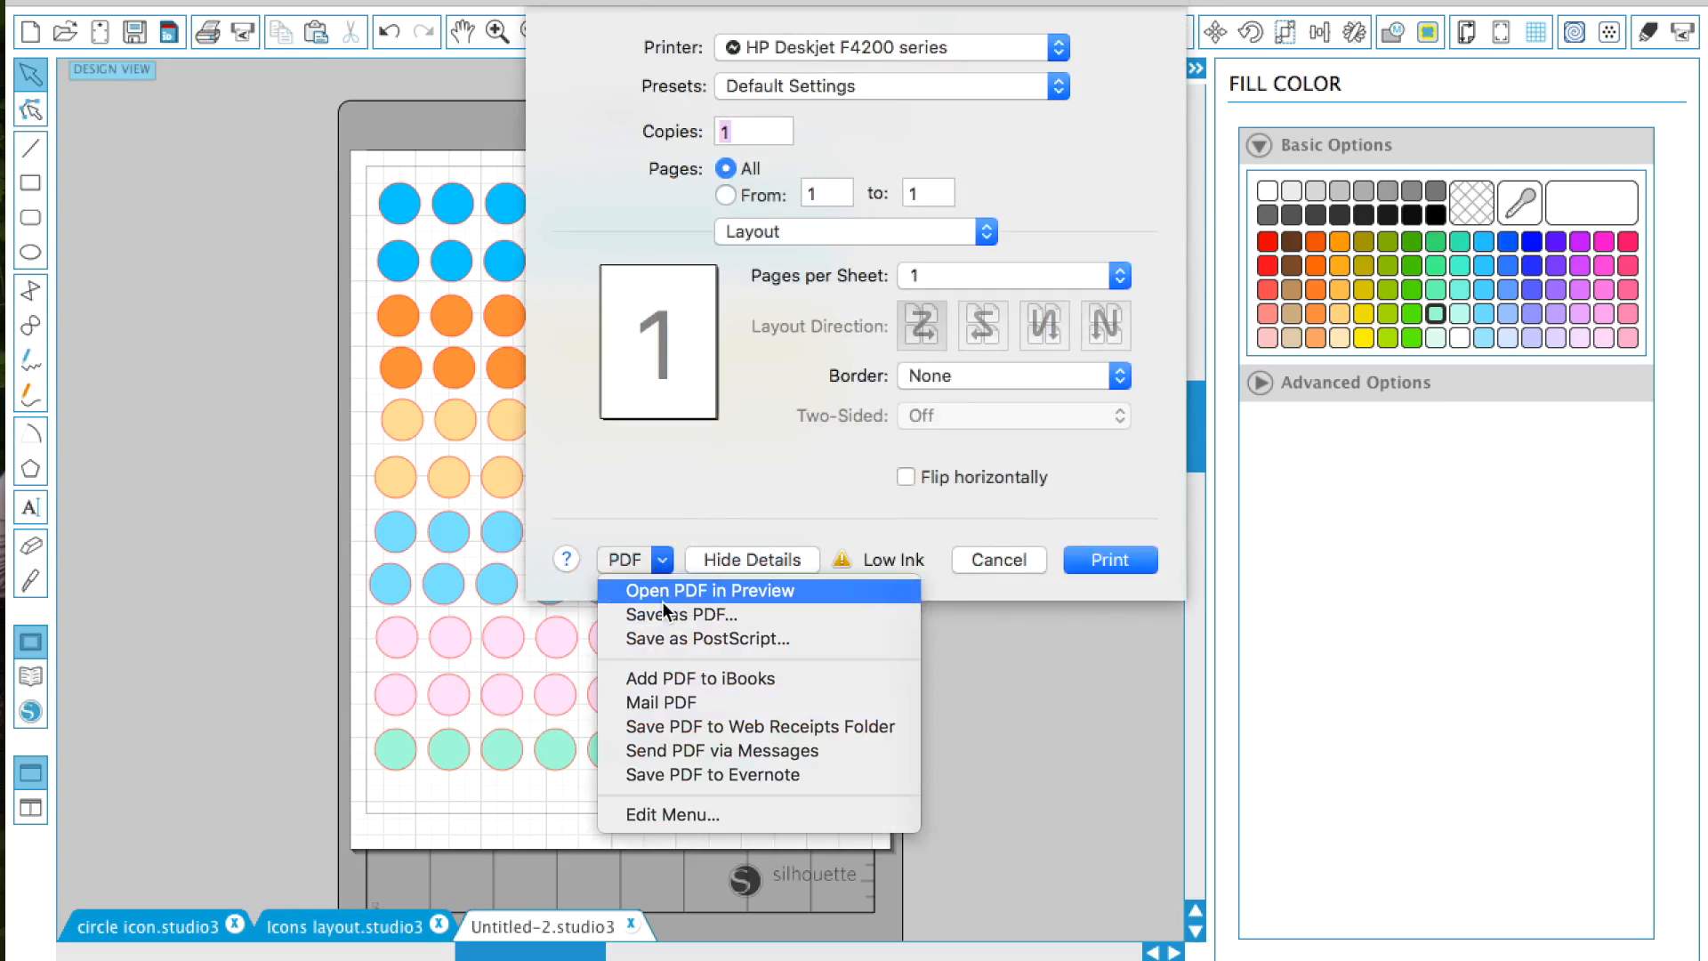
left_click(662, 598)
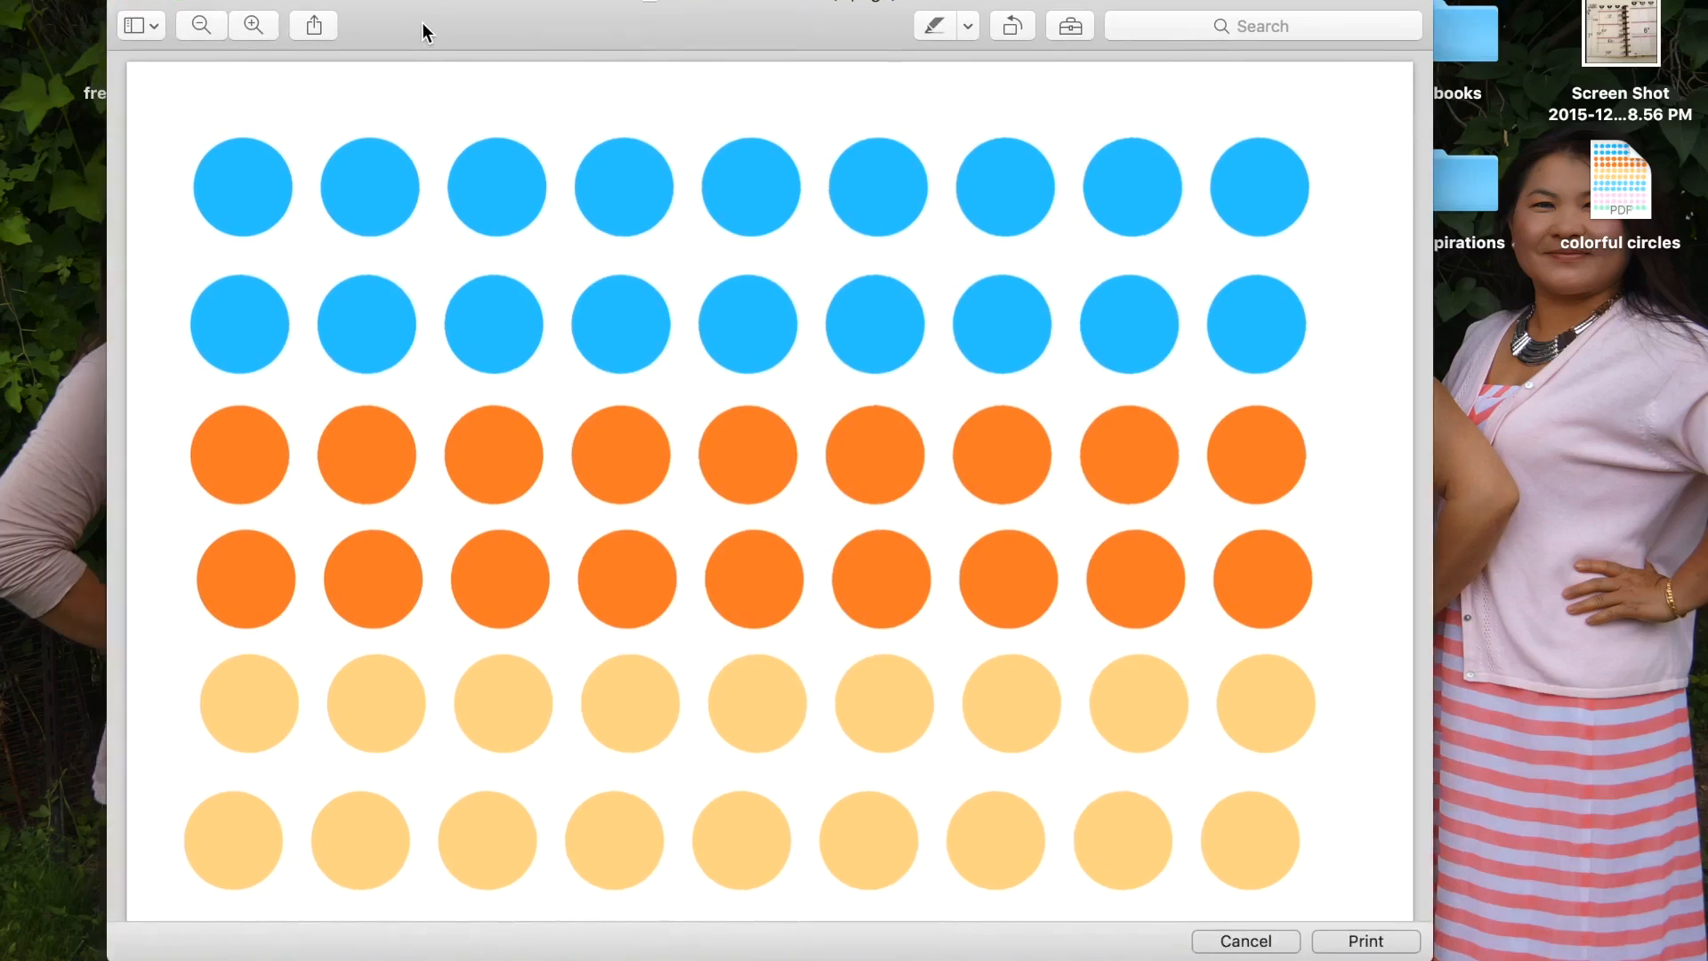
Step: Export the PDF to the Desktop as a JPEG named "Colorful circles icon" and close the preview
left_click(178, 4)
left_click(275, 236)
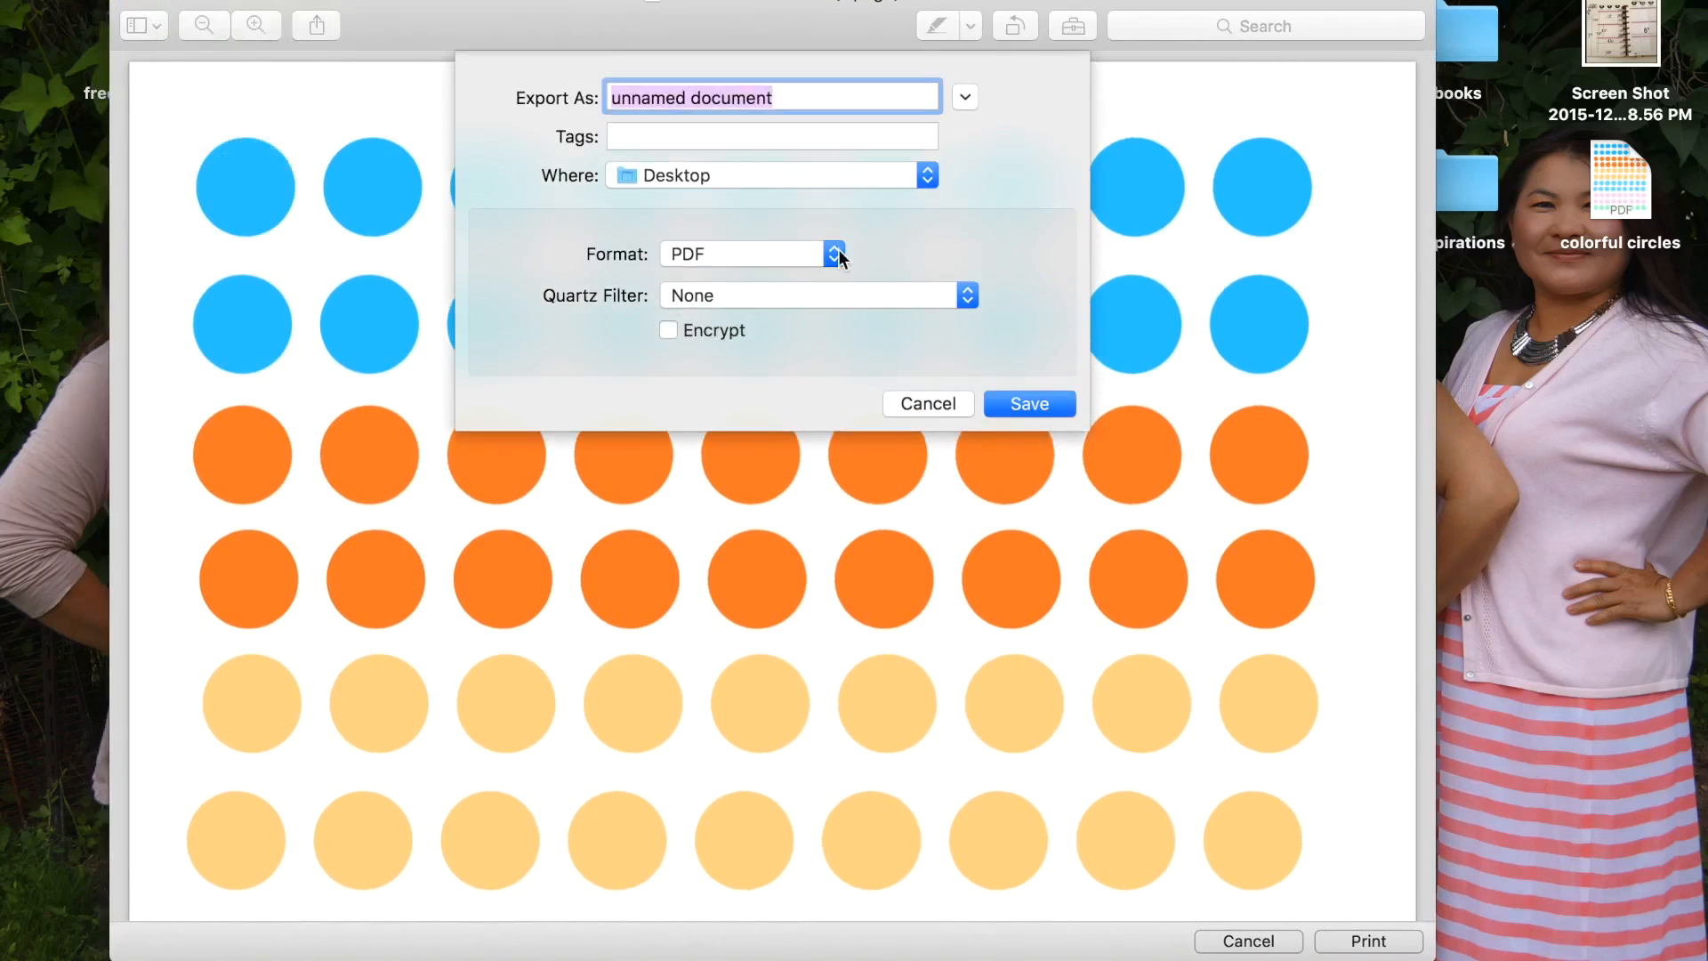
left_click(837, 254)
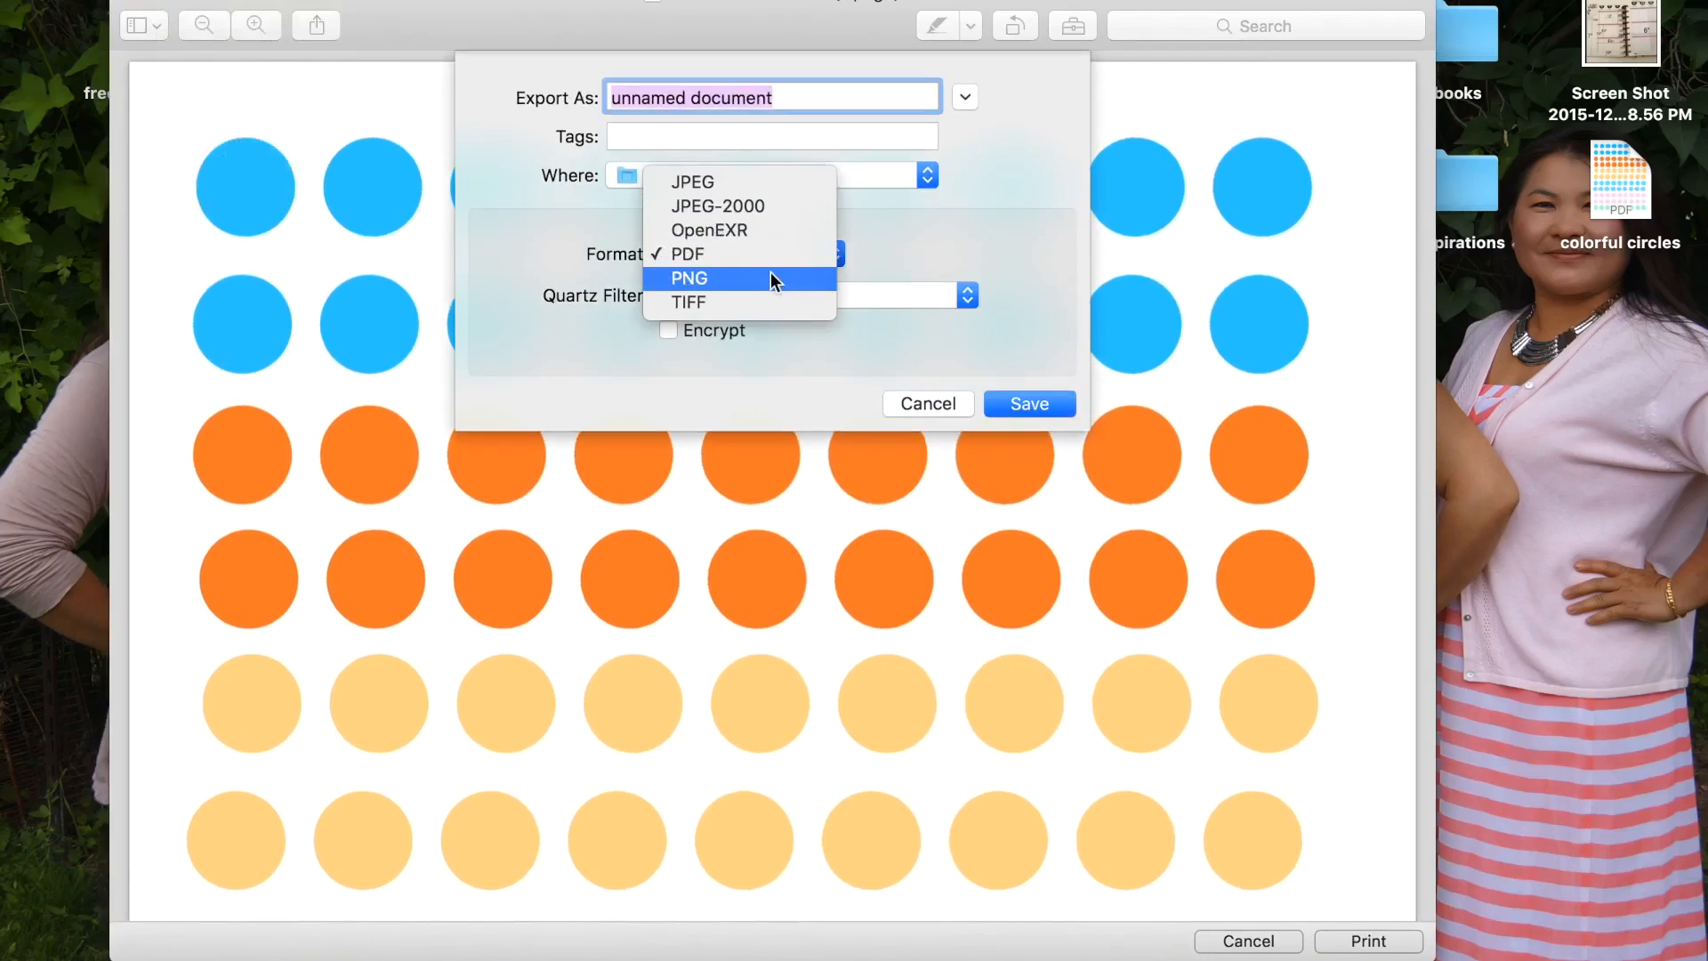
left_click(758, 184)
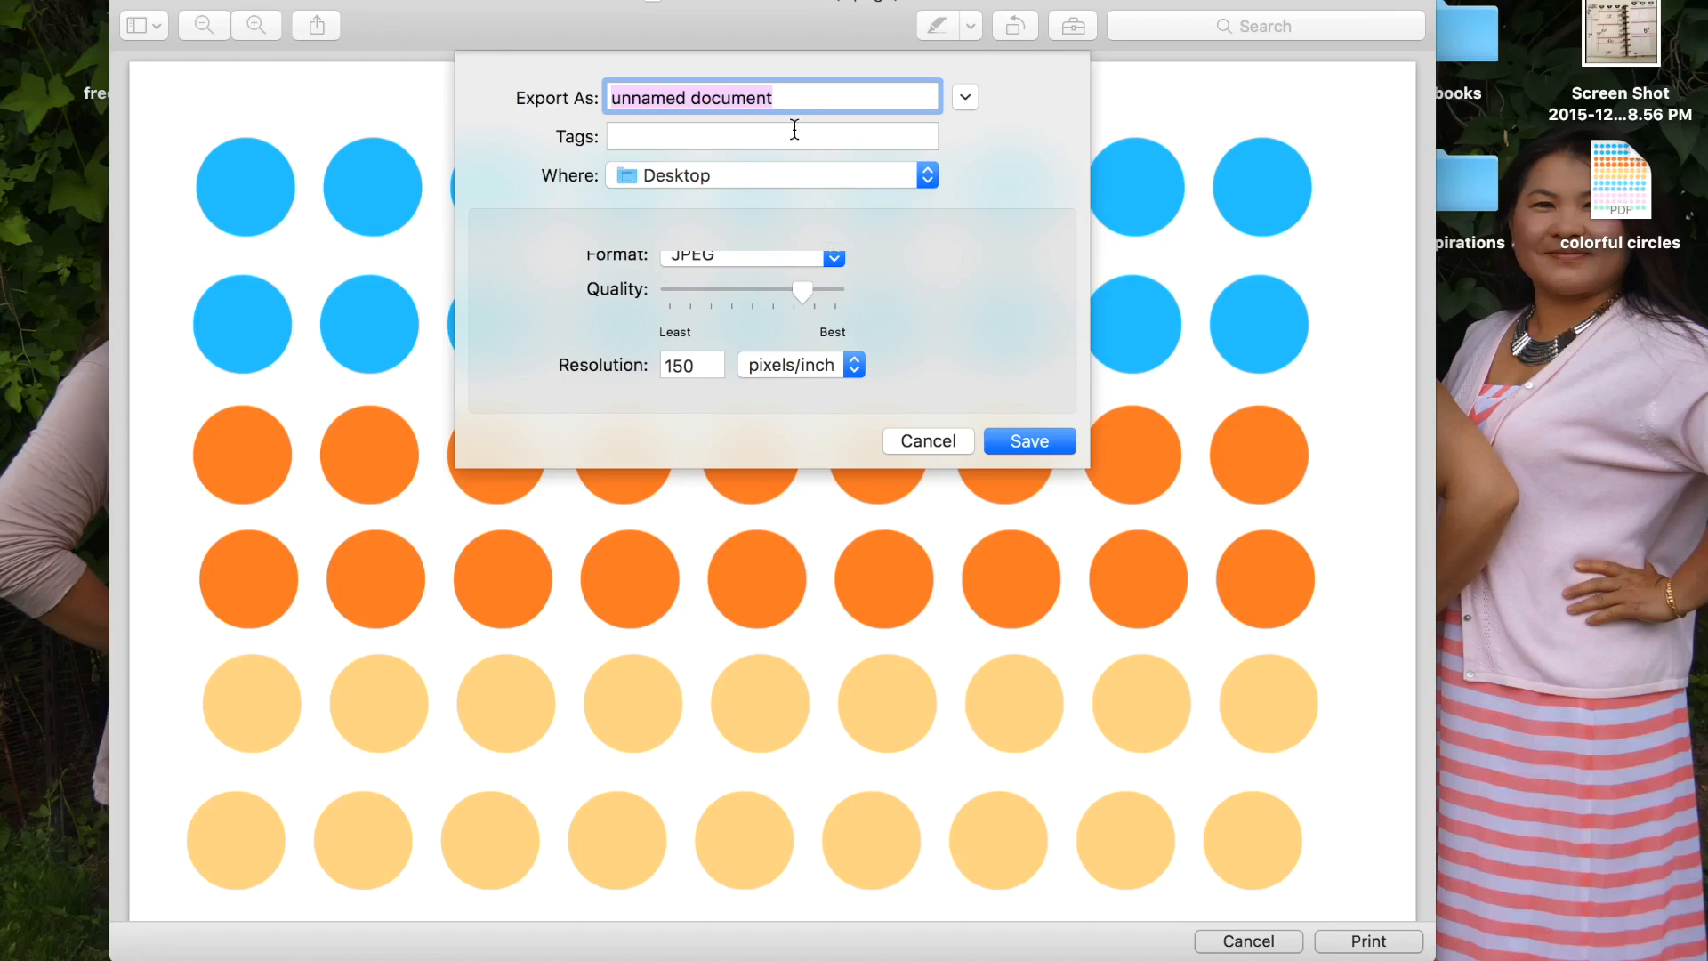
type("Colorful circles")
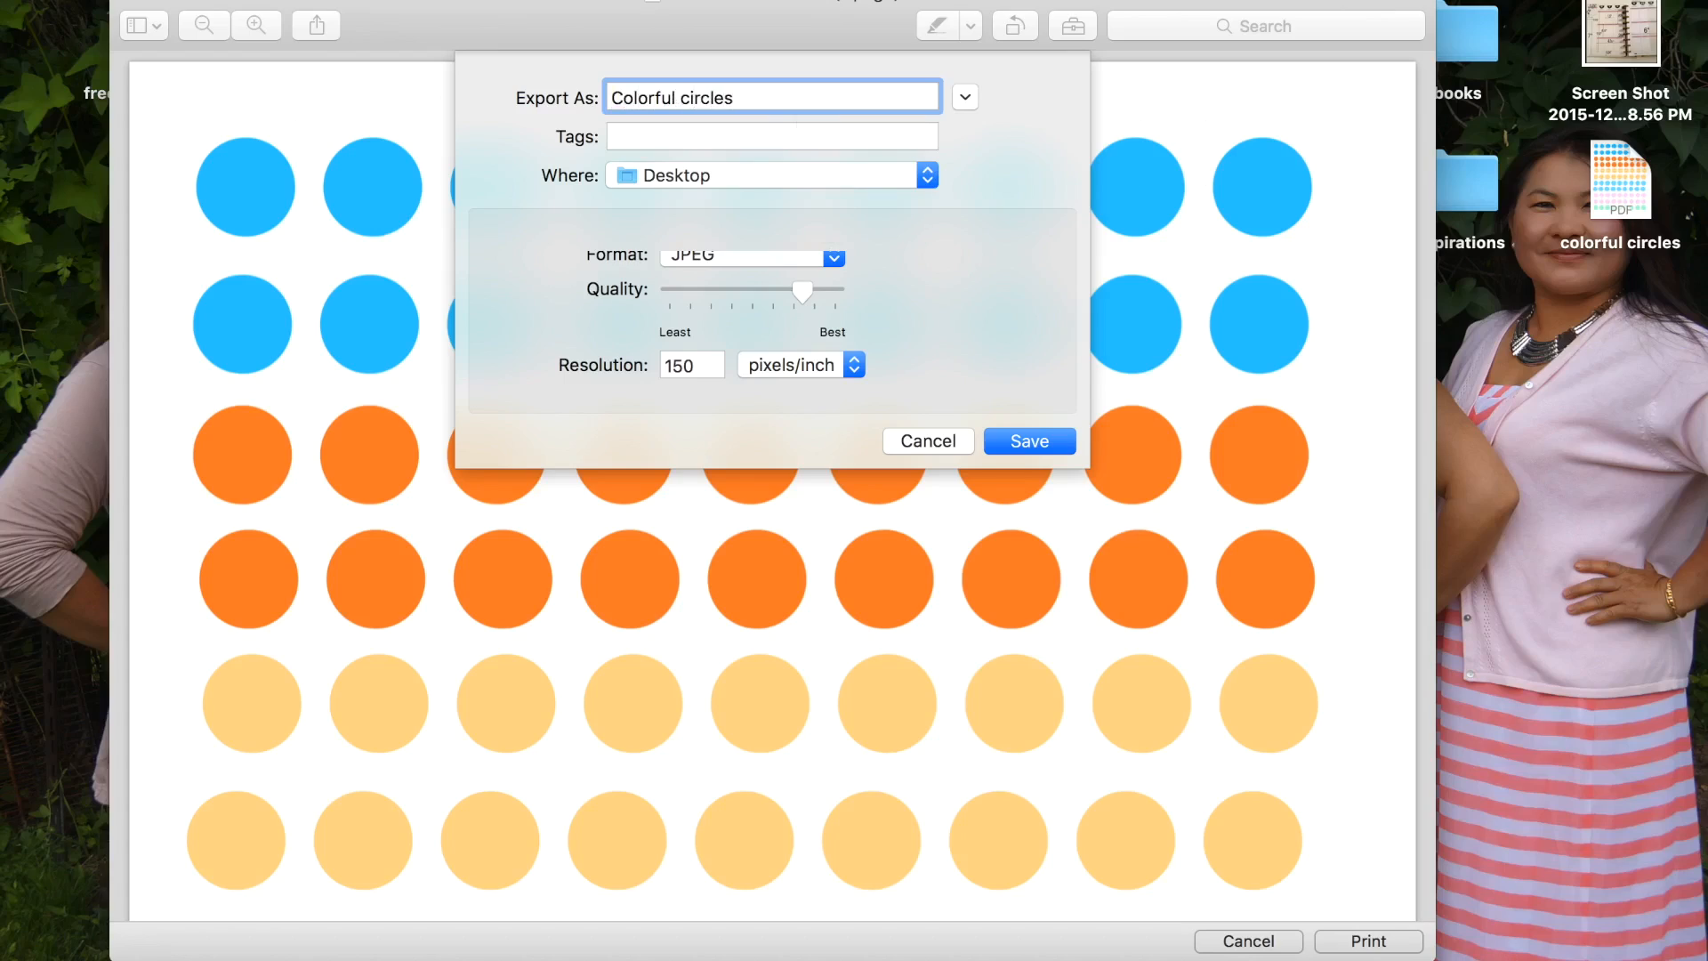
left_click(1046, 442)
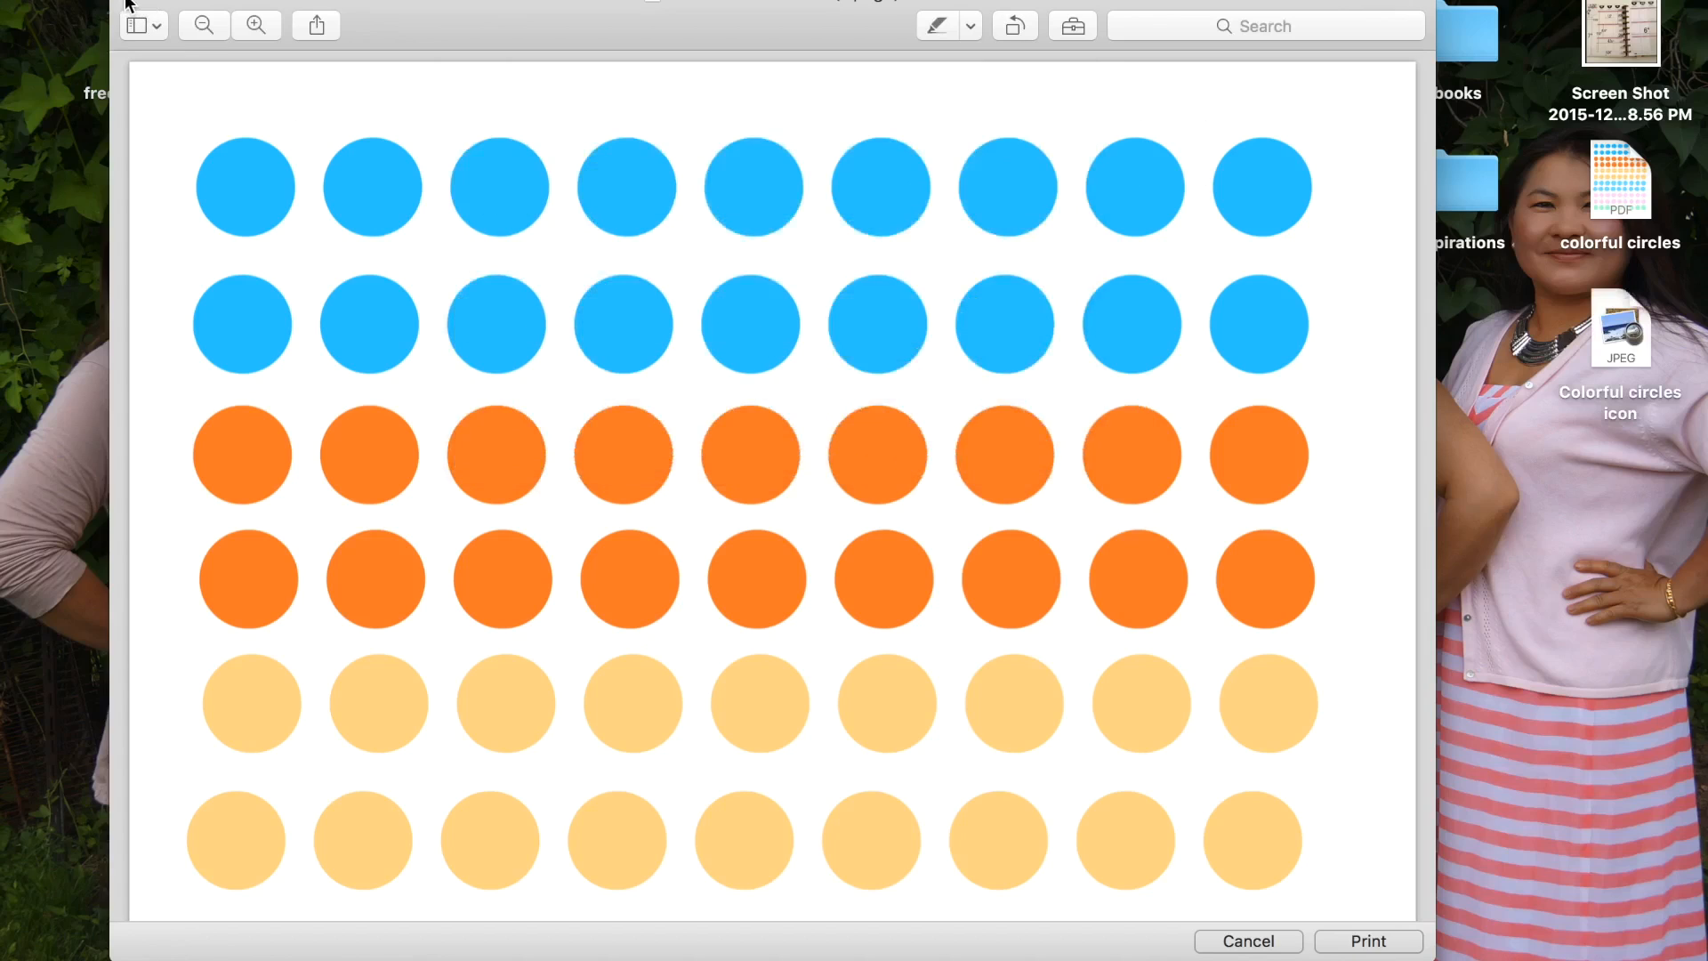
left_click(129, 6)
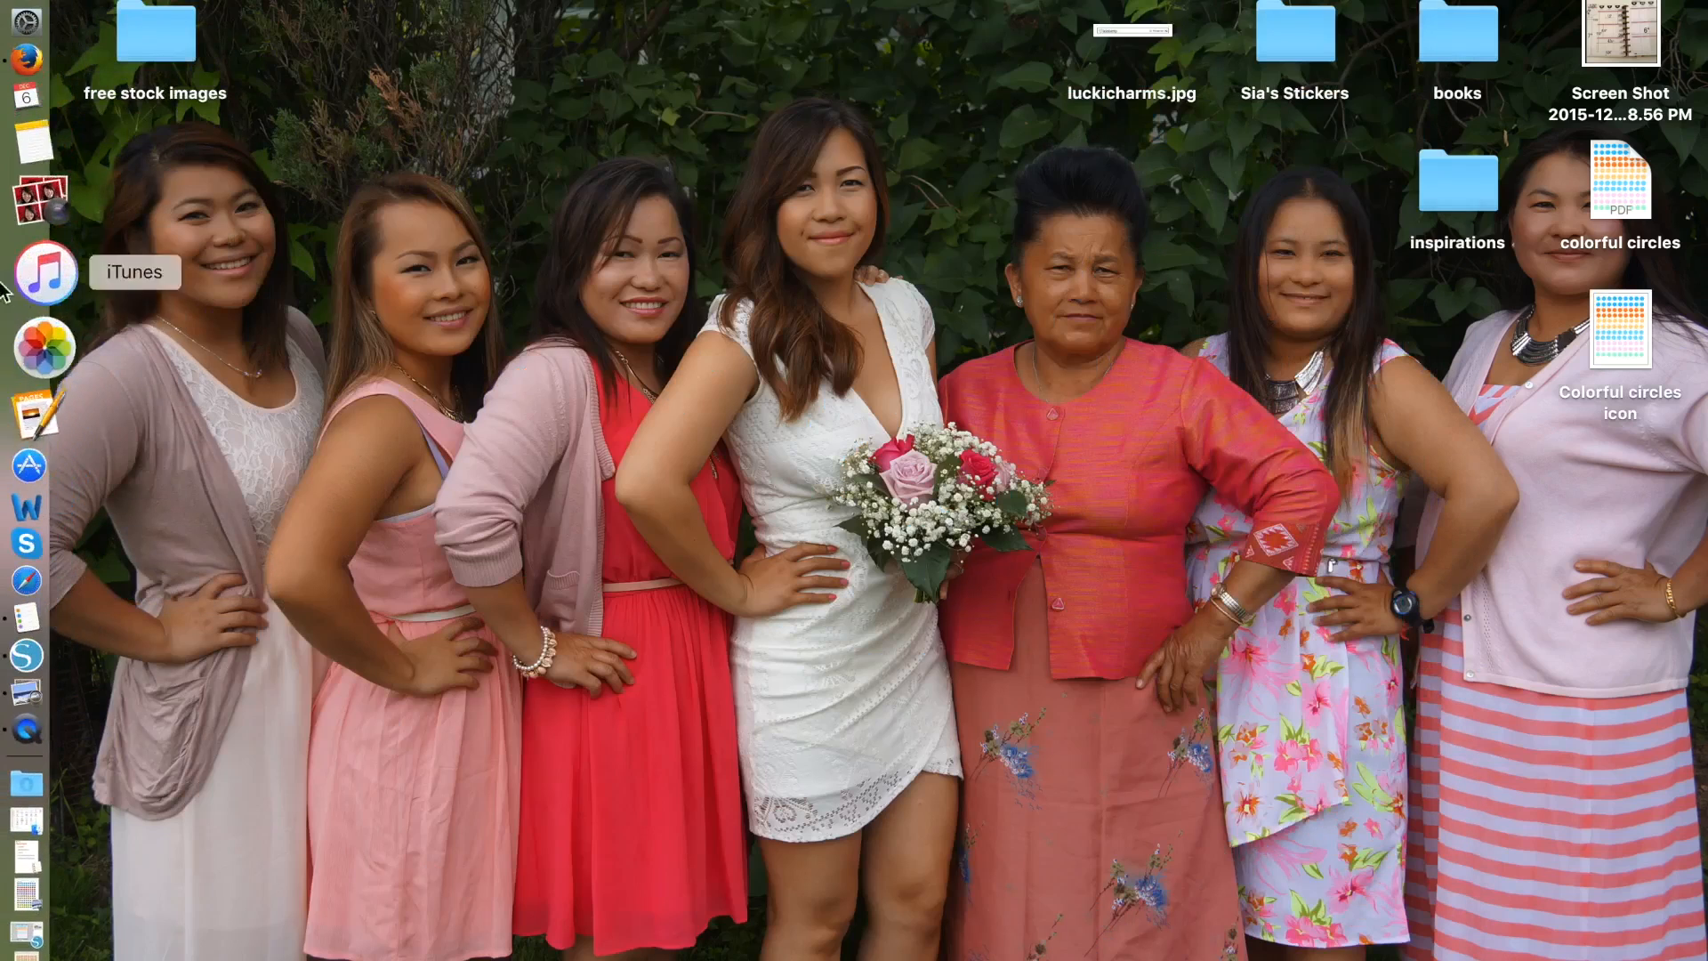
Step: Switch to Firefox and launch the Pixlr Editor web app from pixlr.com
left_click(26, 142)
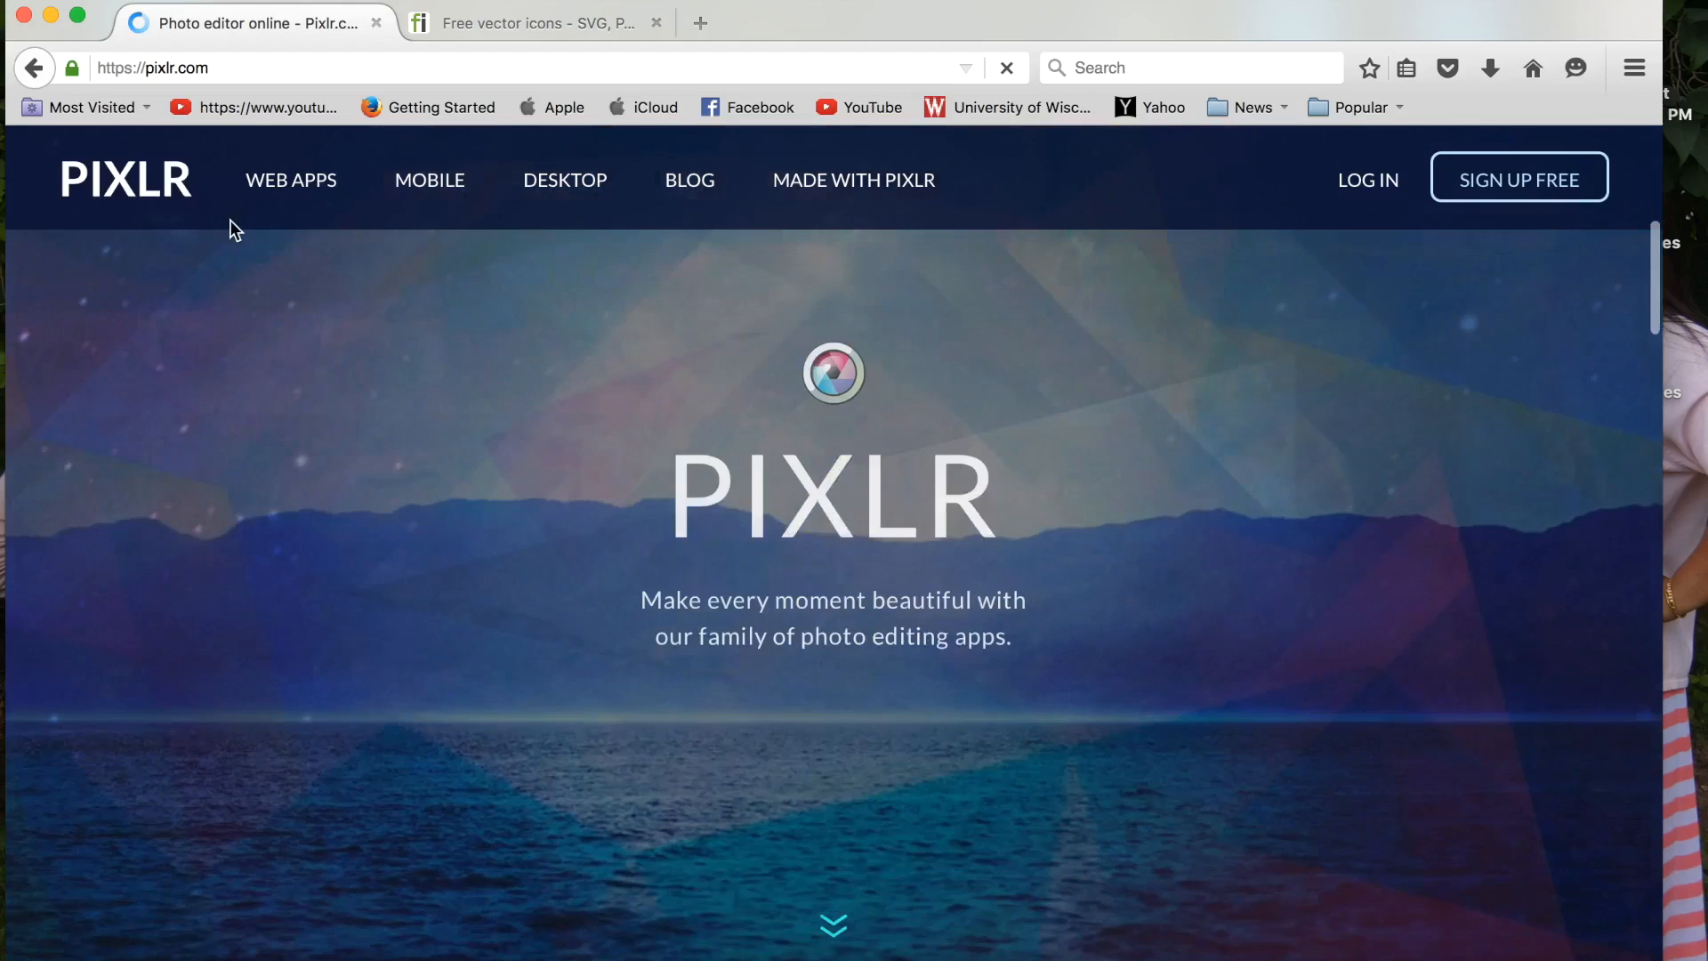
scroll(230, 221, "down", 3)
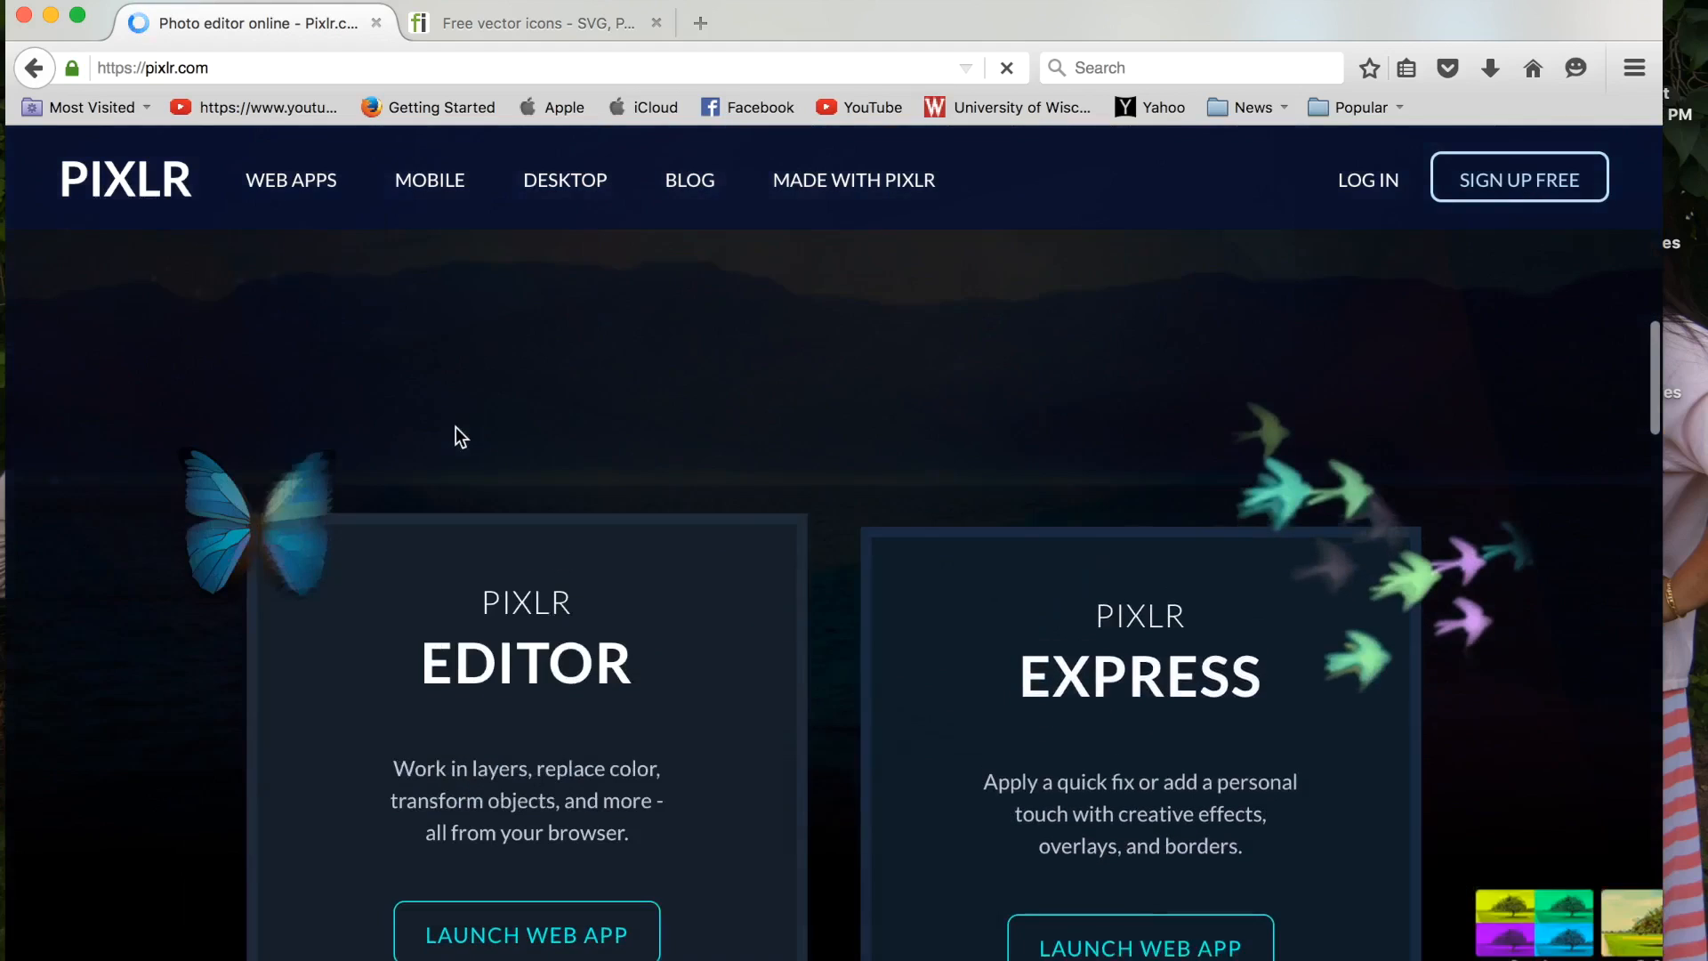
scroll(531, 820, "down", 3)
left_click(514, 784)
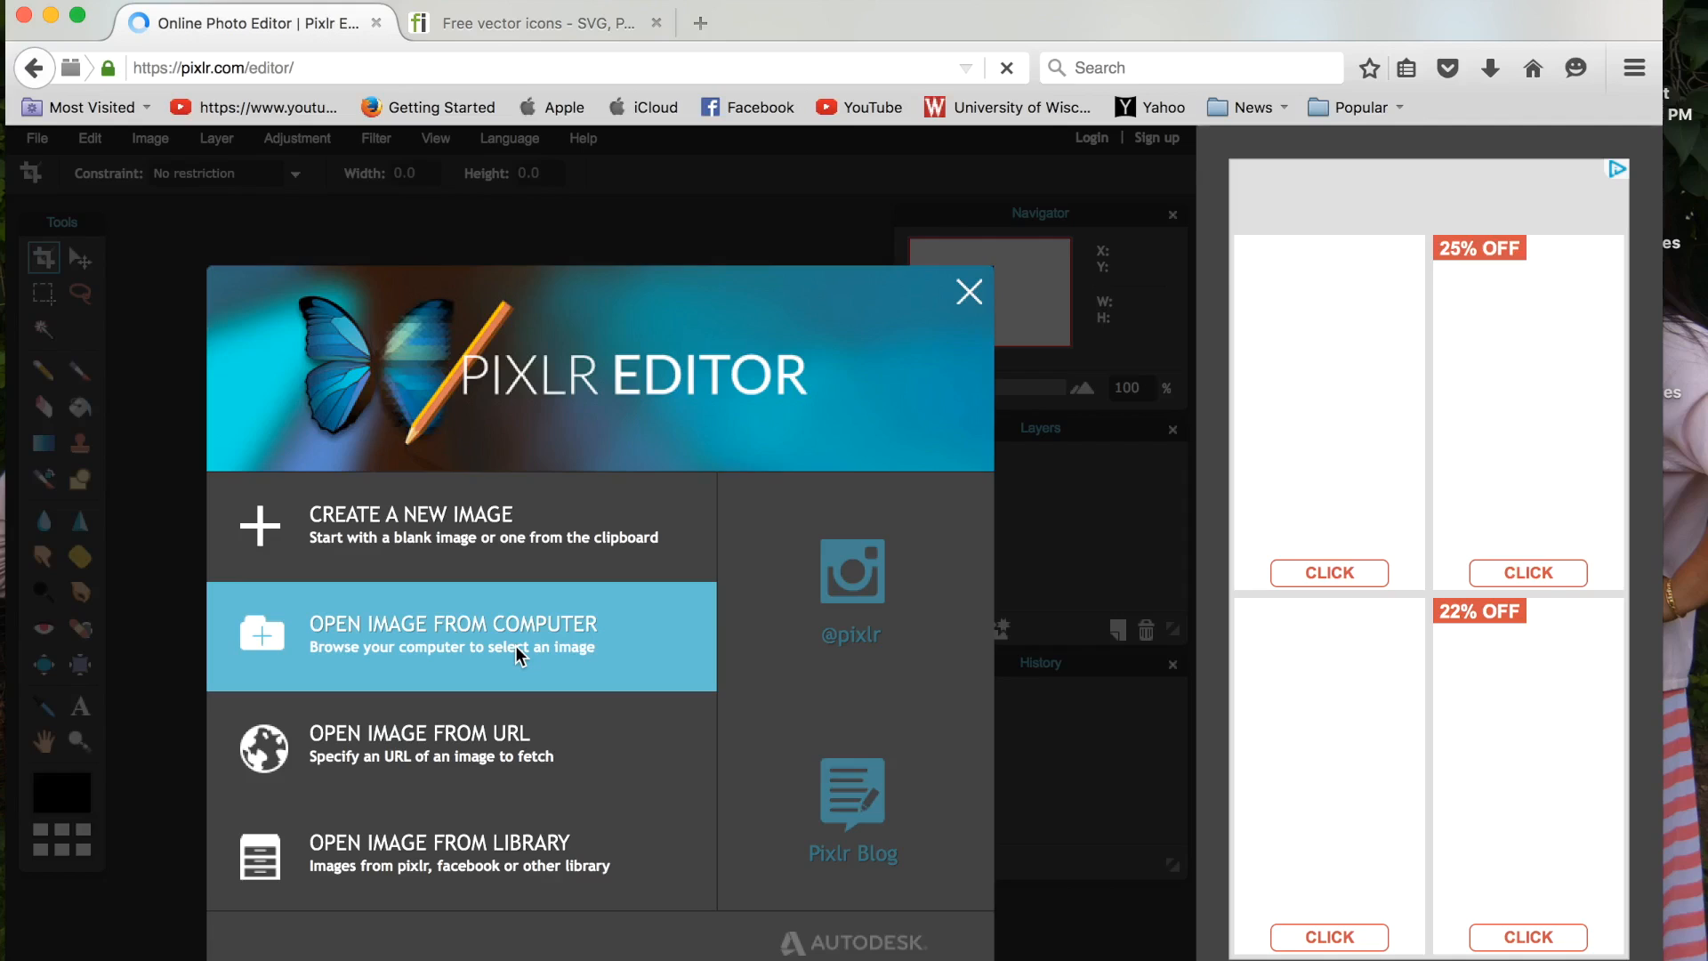
Step: Open the "Colorful circles icon" image from the Desktop in Pixlr Editor
left_click(519, 655)
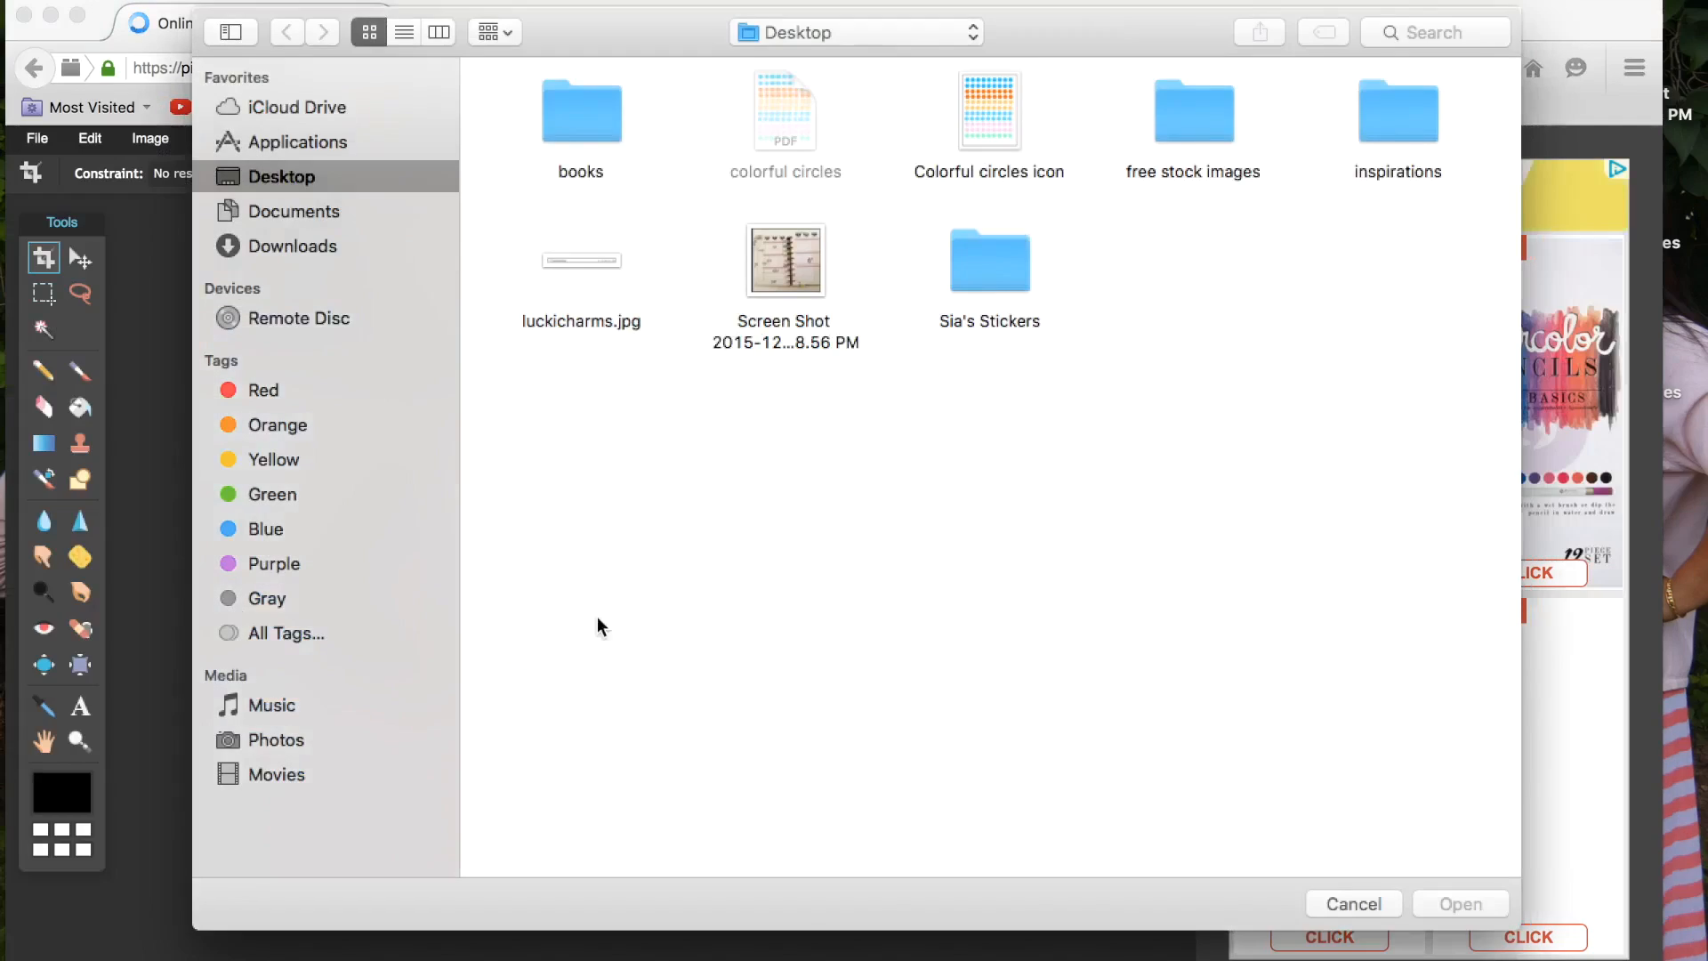
double_click(994, 108)
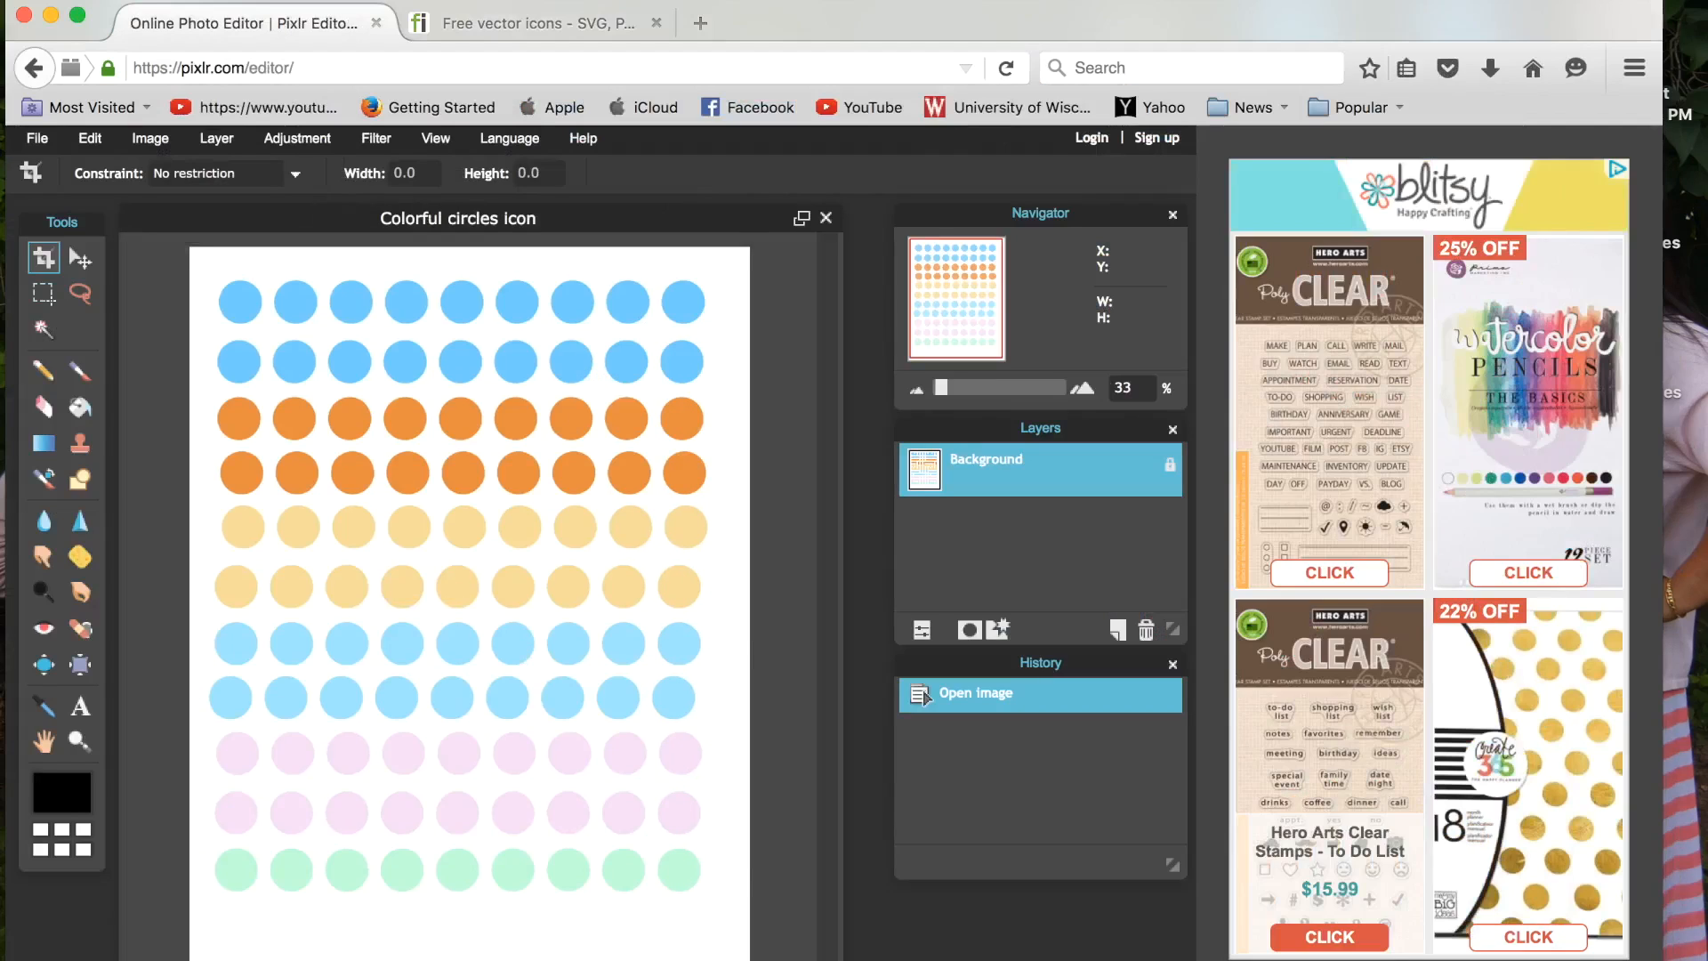
left_click_drag(716, 957, 832, 959)
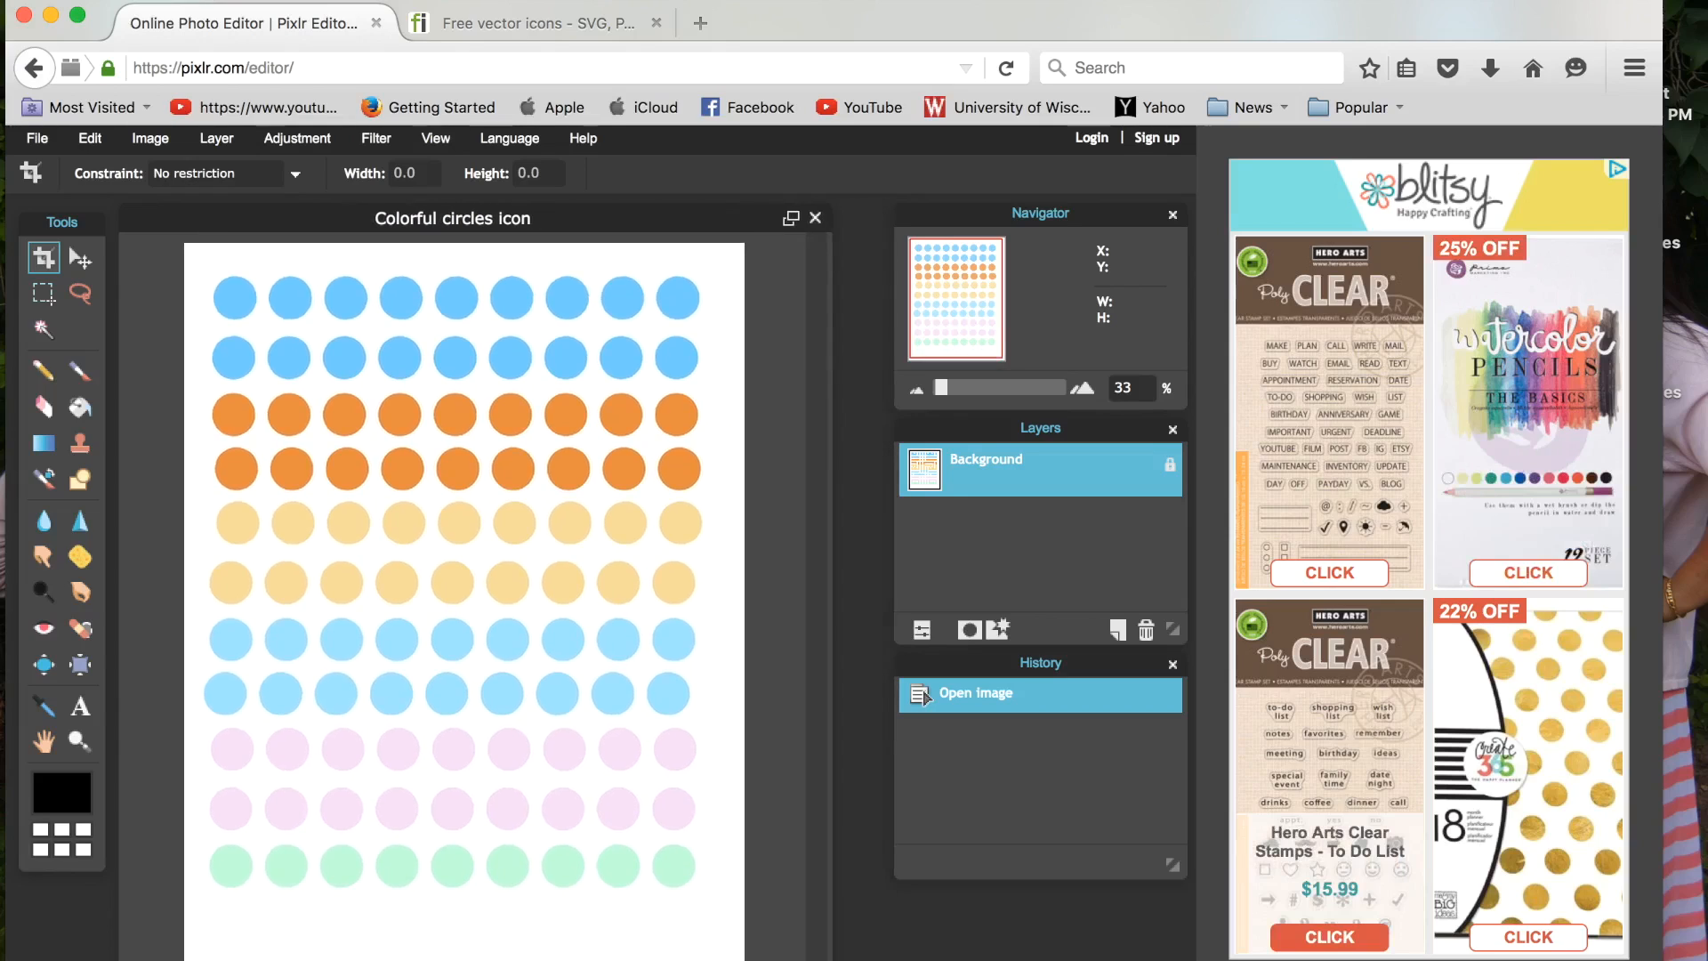
Step: Switch to the Flaticon site and open the black mail envelope icon from the trending icons
left_click(546, 27)
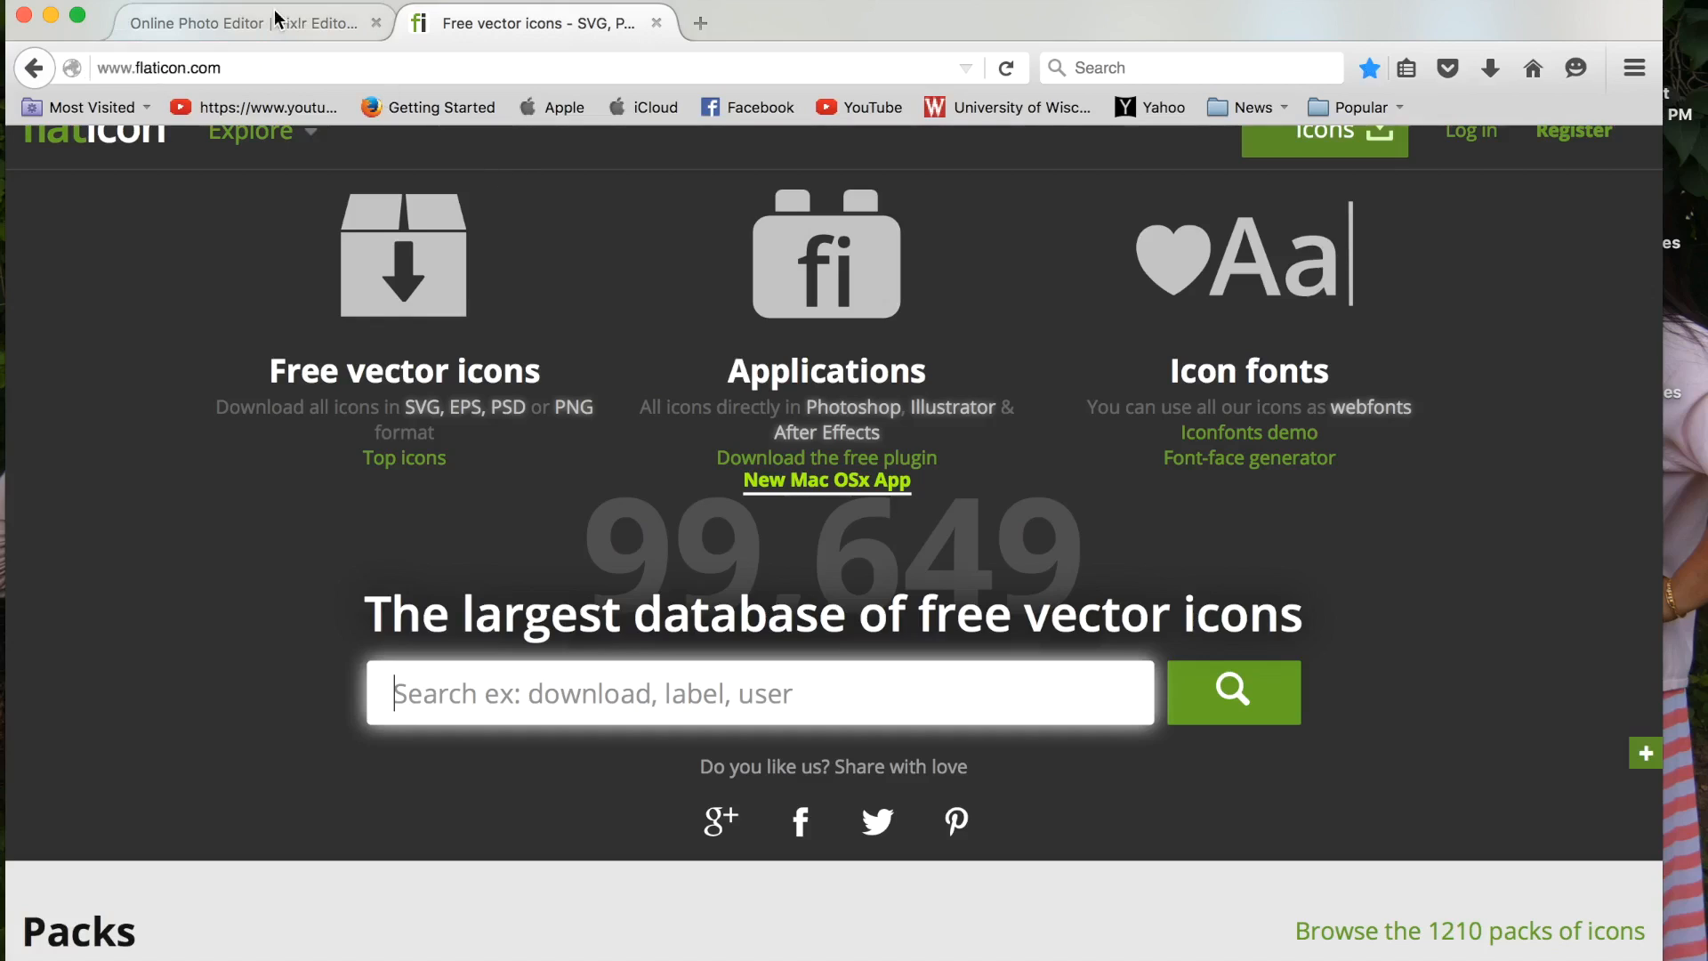
left_click(217, 78)
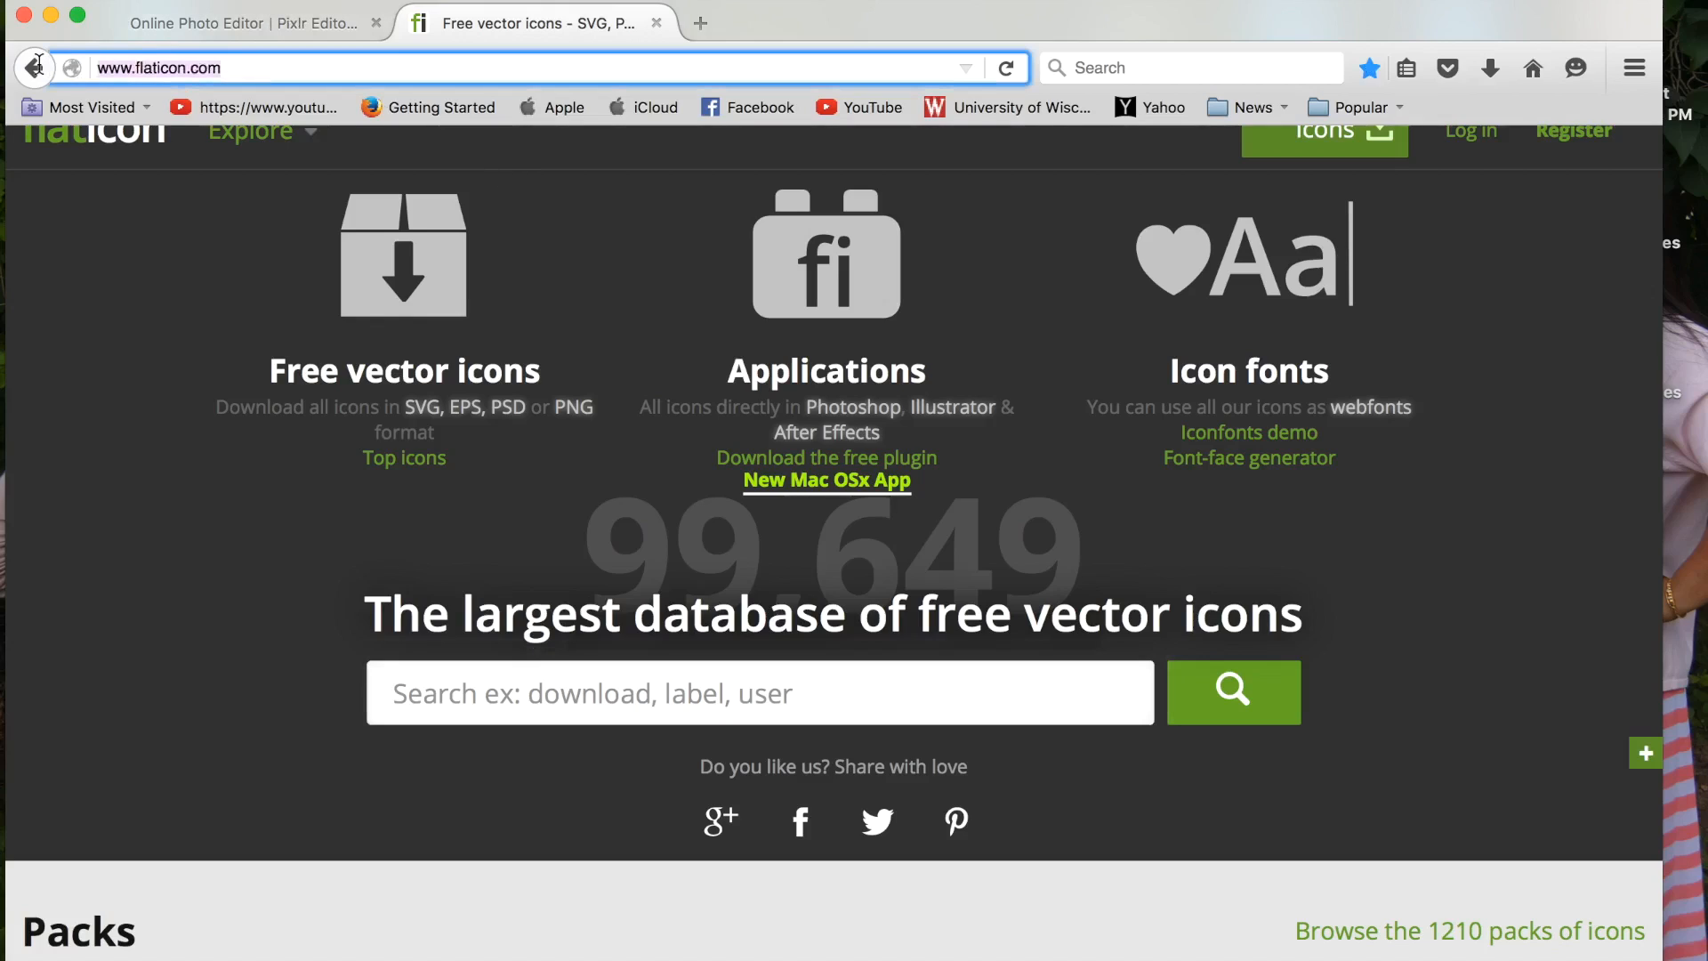
left_click(274, 71)
scroll(254, 868, "down", 10)
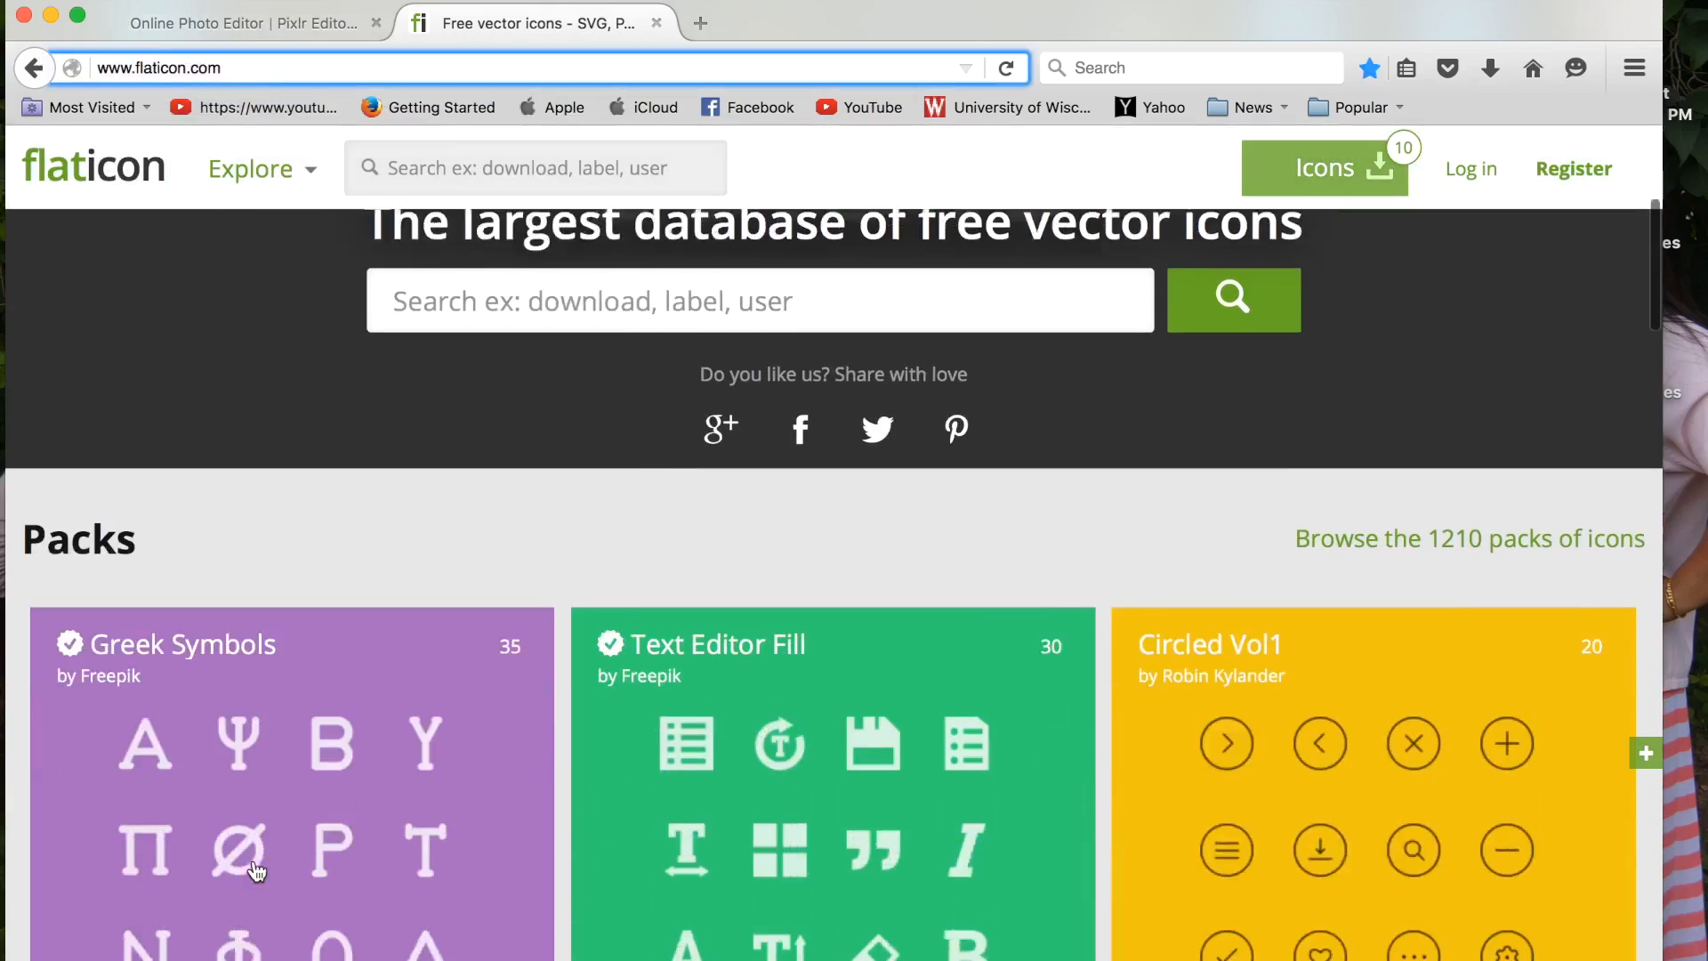
scroll(254, 868, "down", 5)
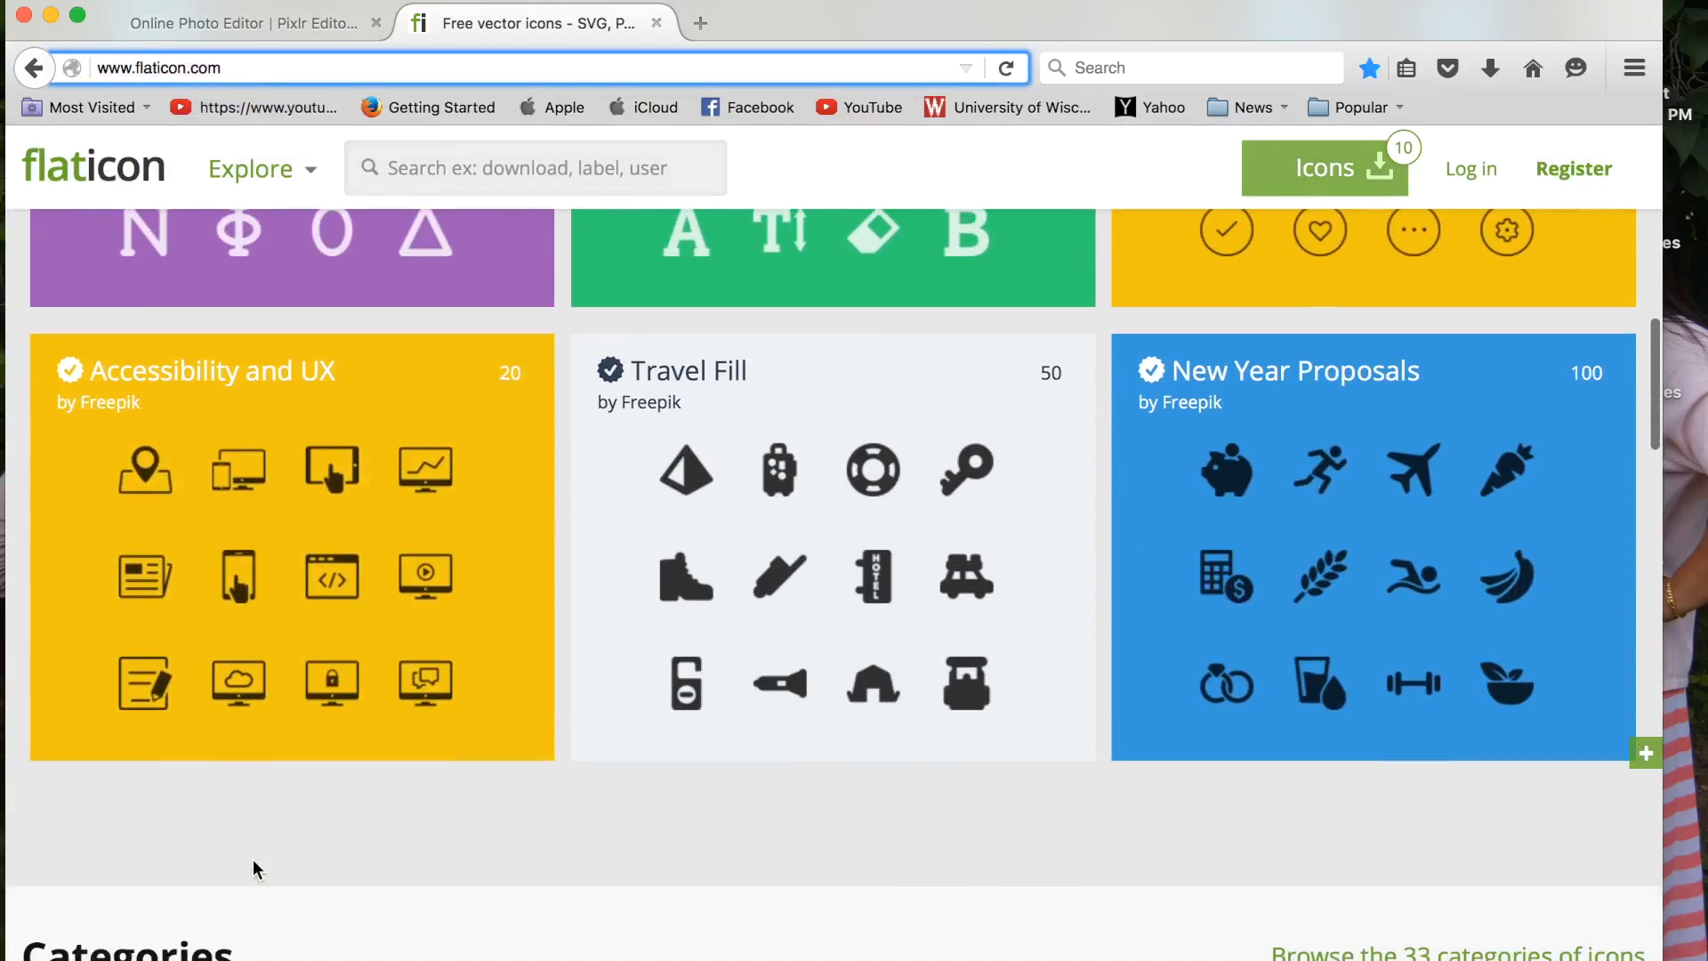
scroll(252, 868, "down", 10)
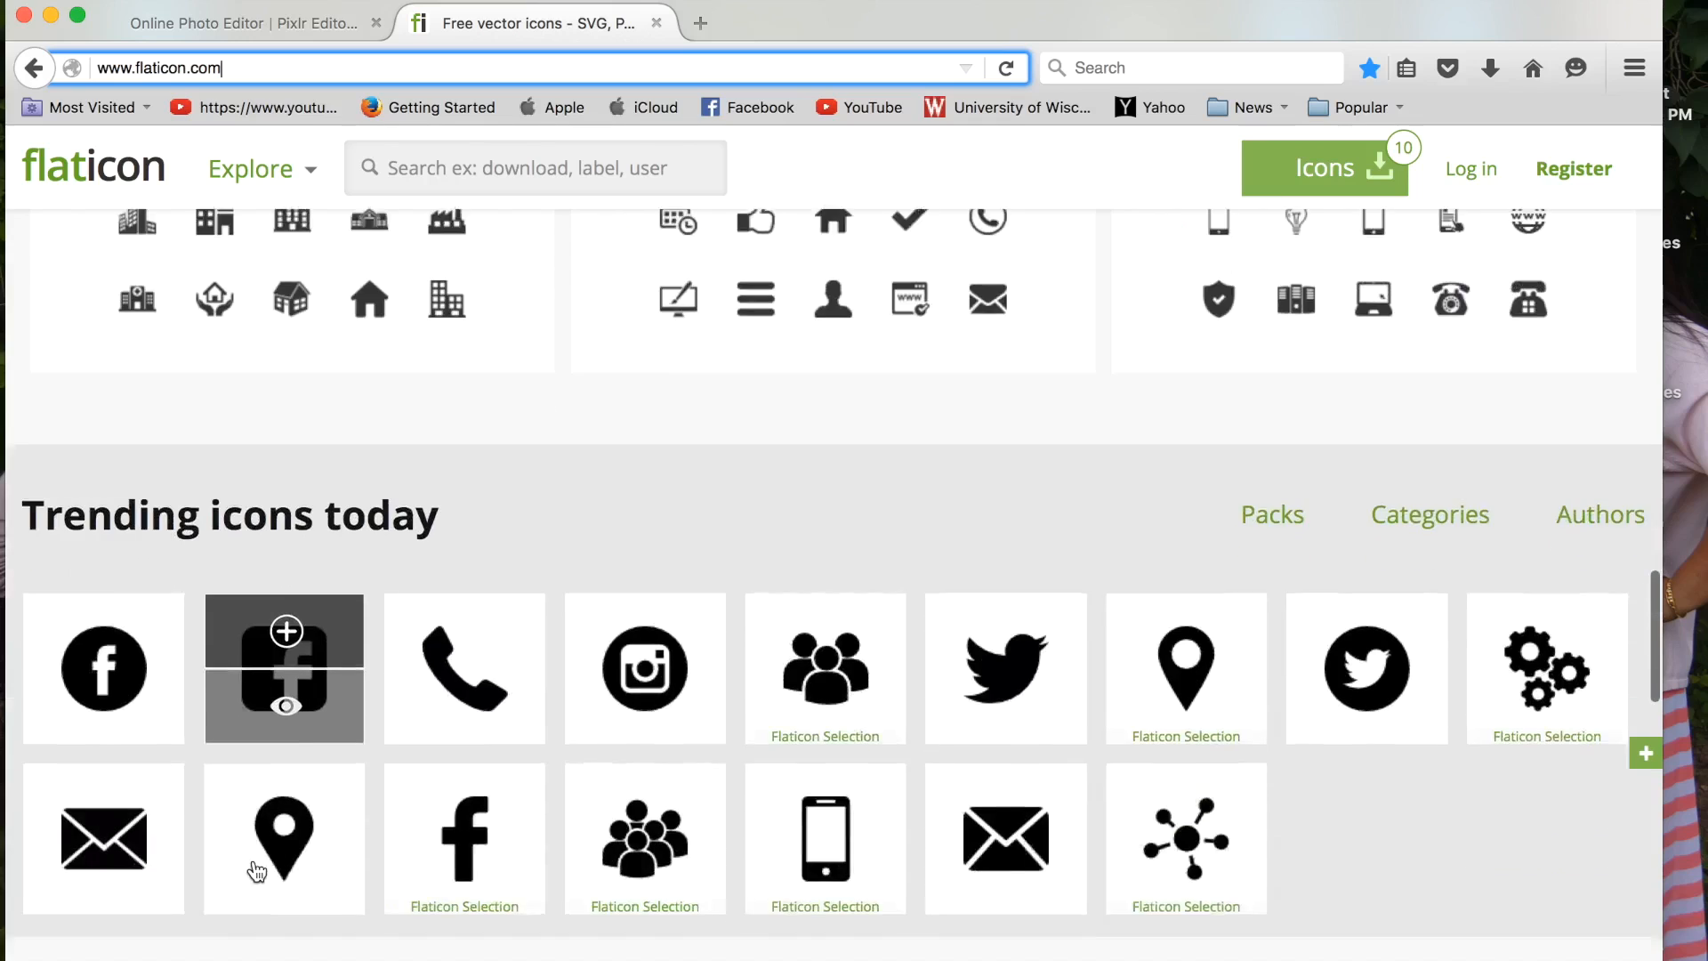
mouse_move(1074, 720)
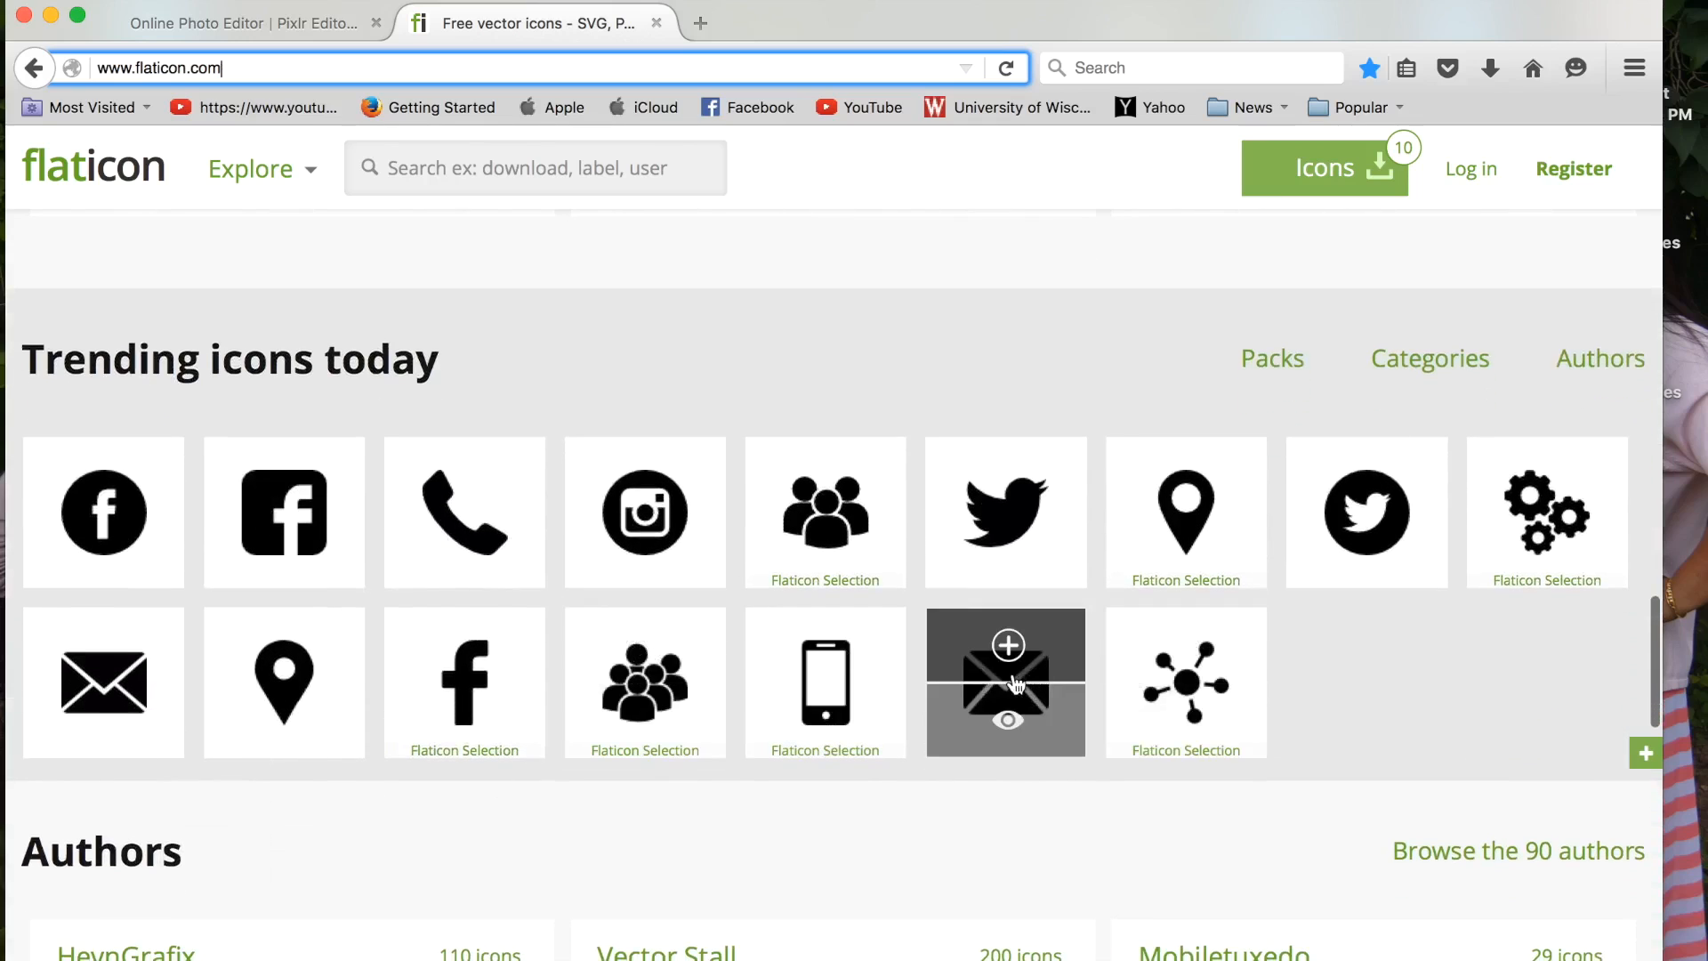
left_click(1072, 720)
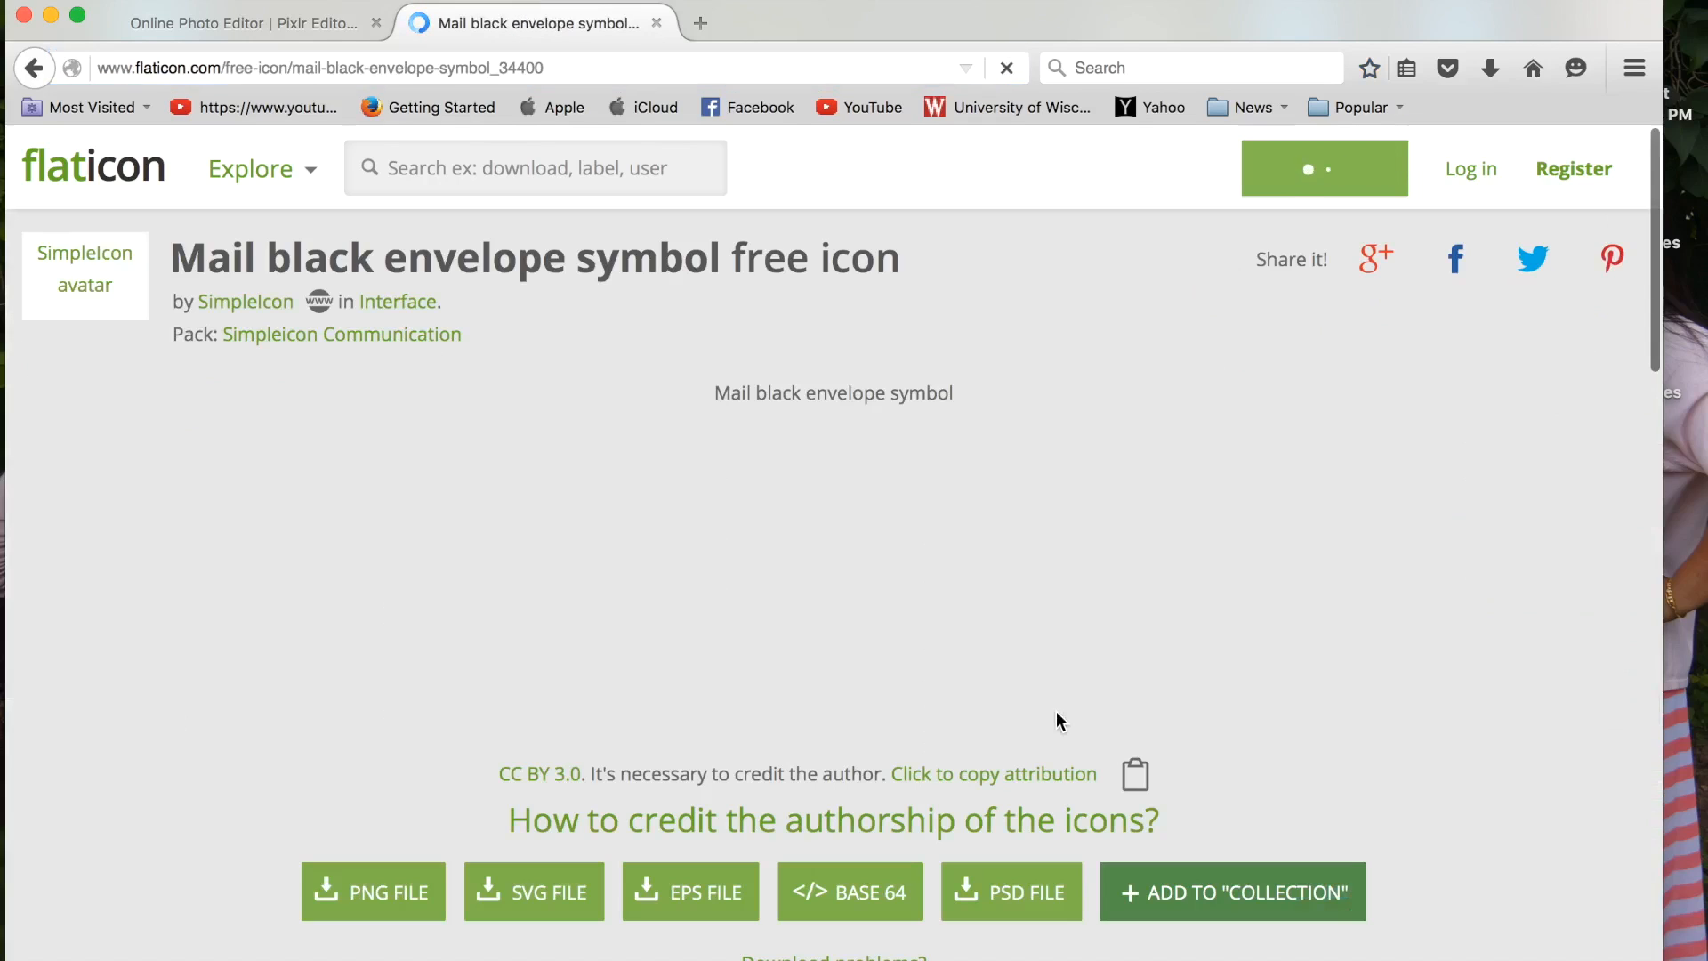
Step: Choose PNG as the download format for the envelope icon
scroll(1037, 633, "down", 2)
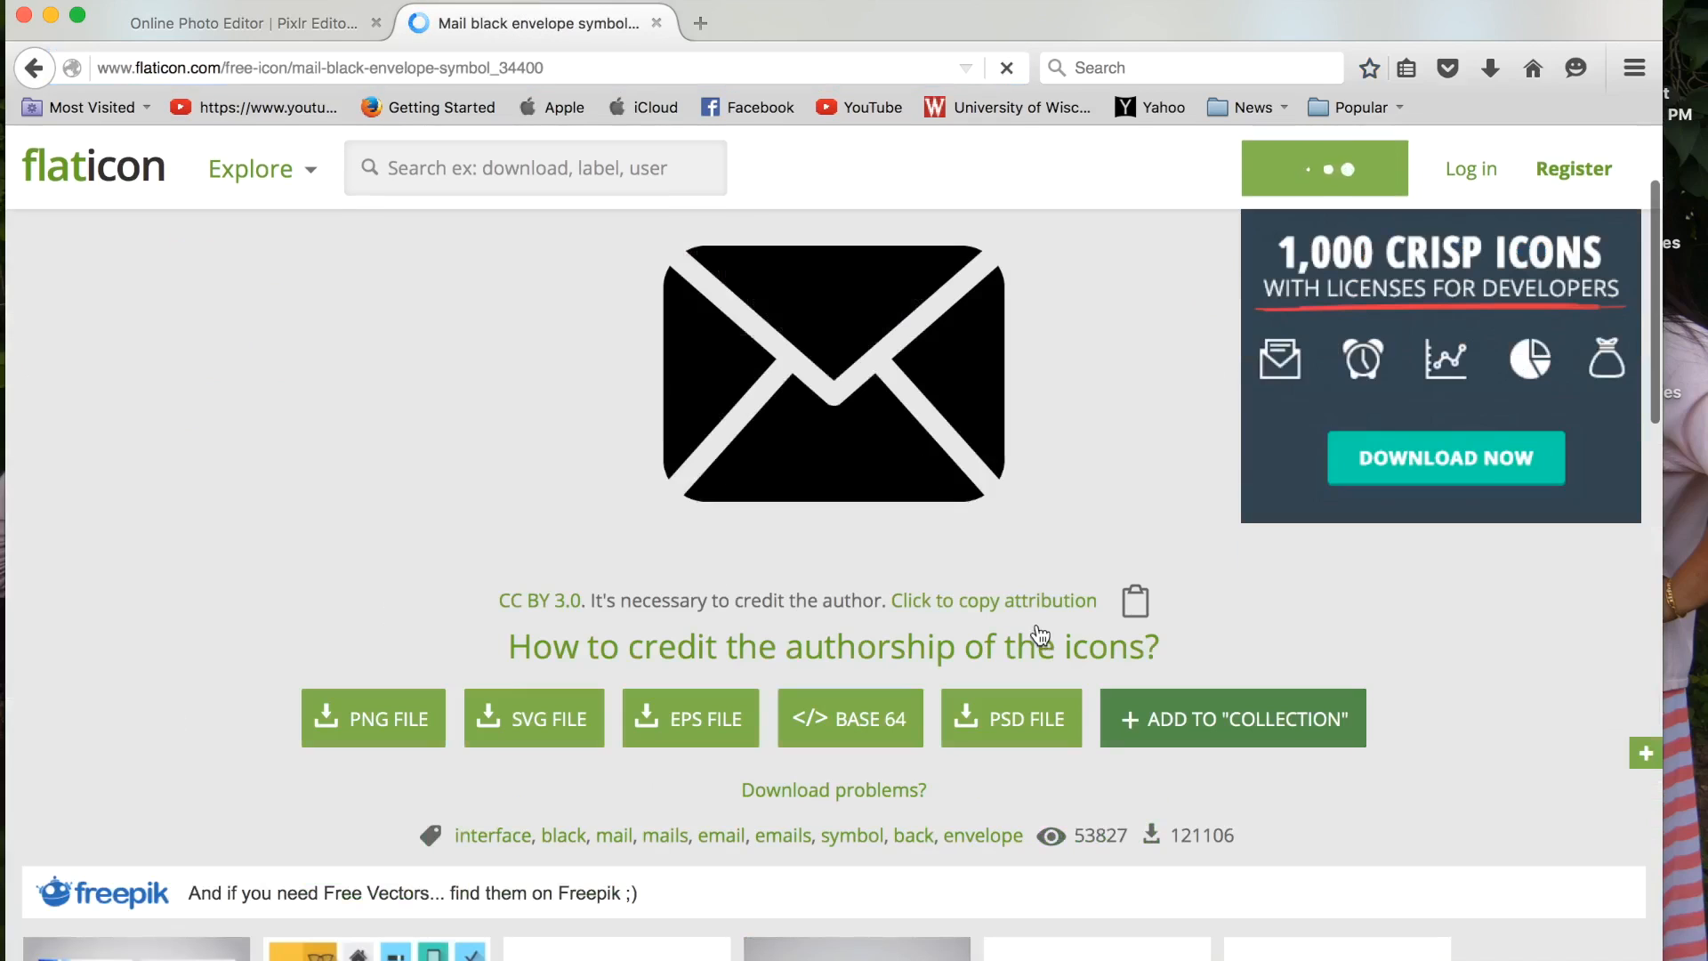
scroll(1041, 634, "down", 1)
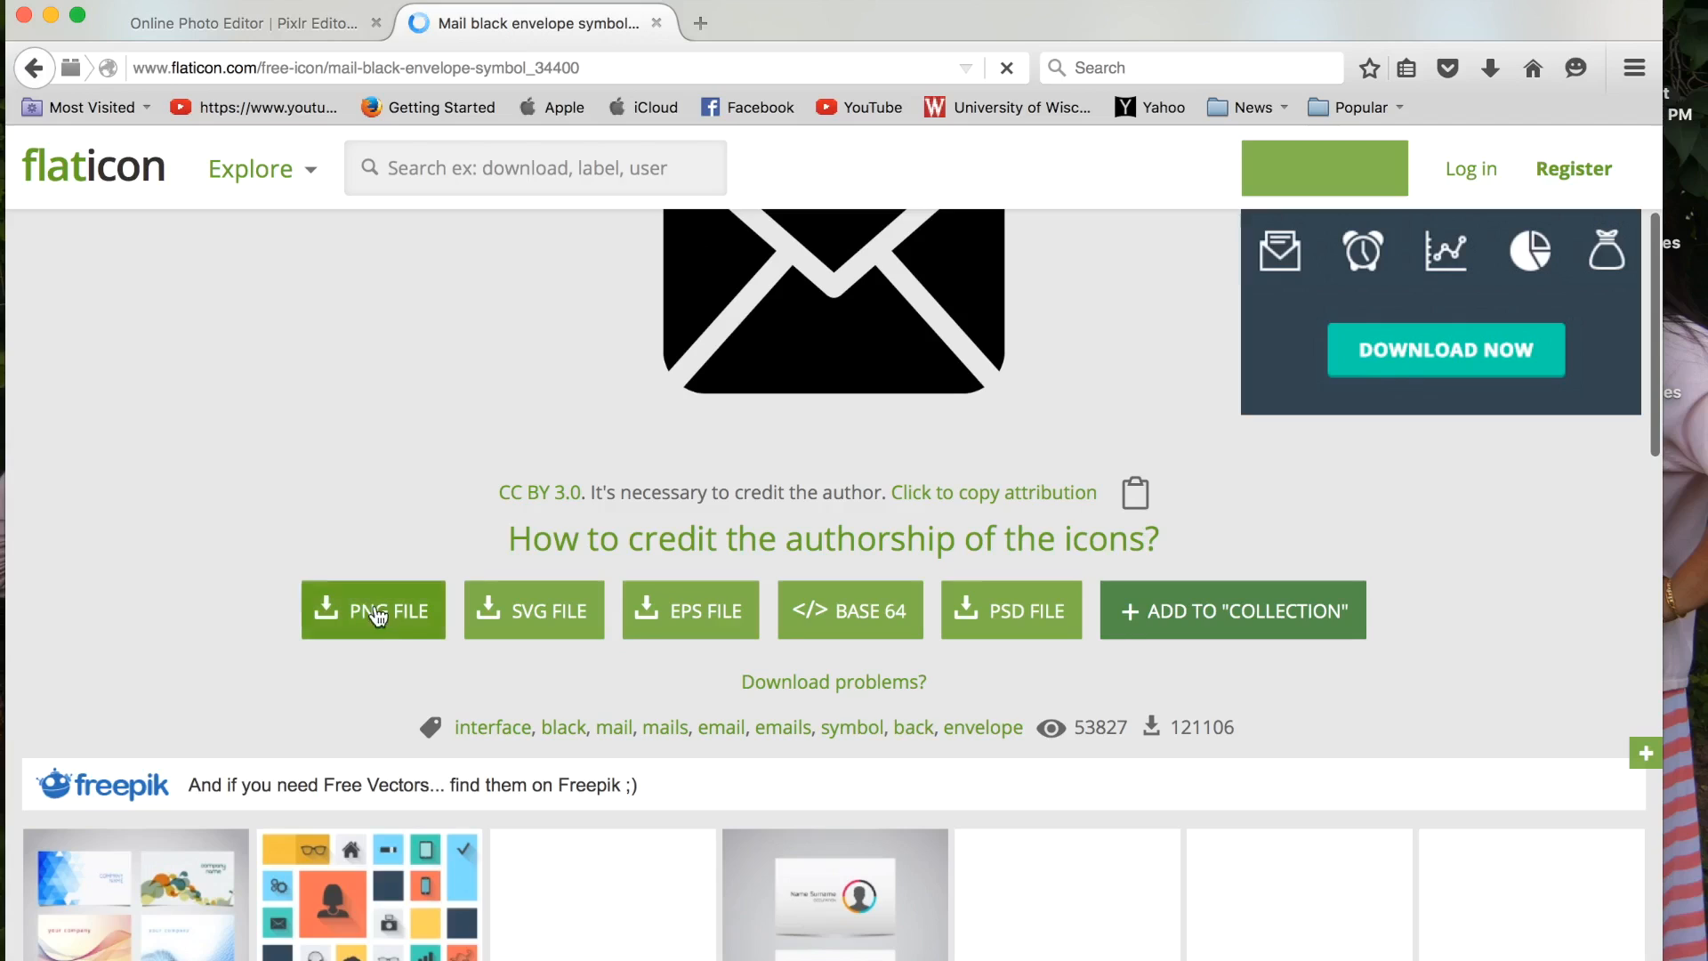
left_click(402, 620)
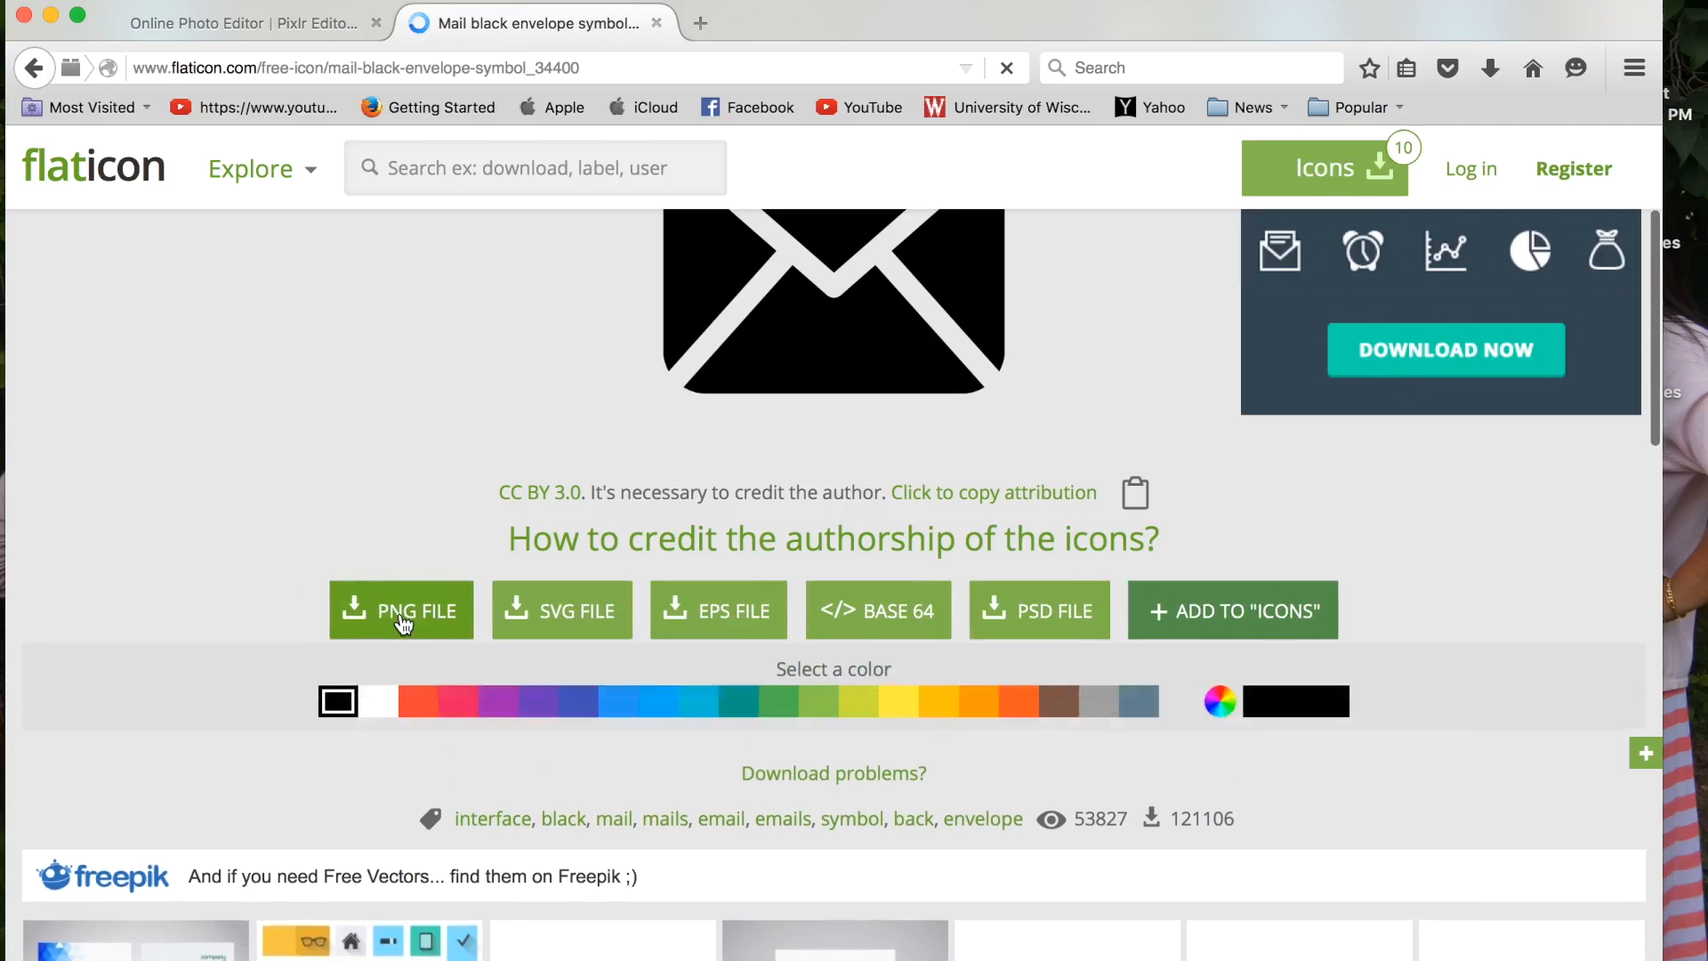
scroll(664, 803, "down", 1)
Step: Try different colors on the envelope icon, including pink #E91E63, cyan #00BCD4 and light green #8BC34A
left_click(382, 605)
left_click(471, 607)
scroll(474, 614, "up", 3)
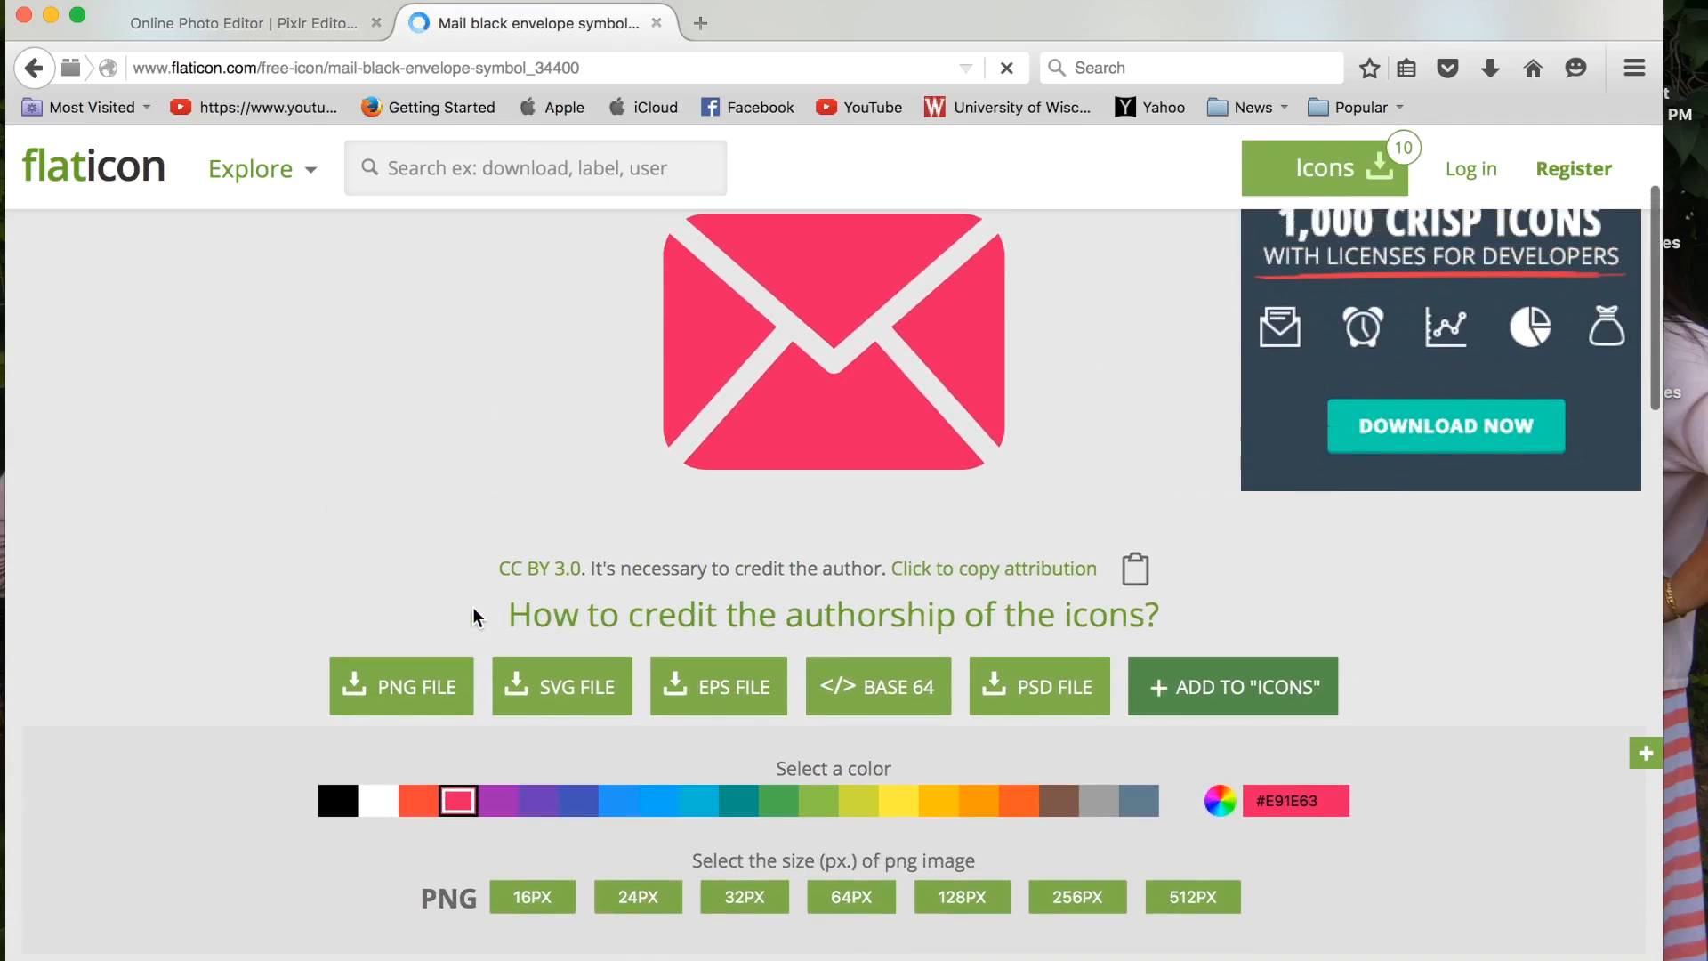
left_click(621, 807)
left_click(685, 807)
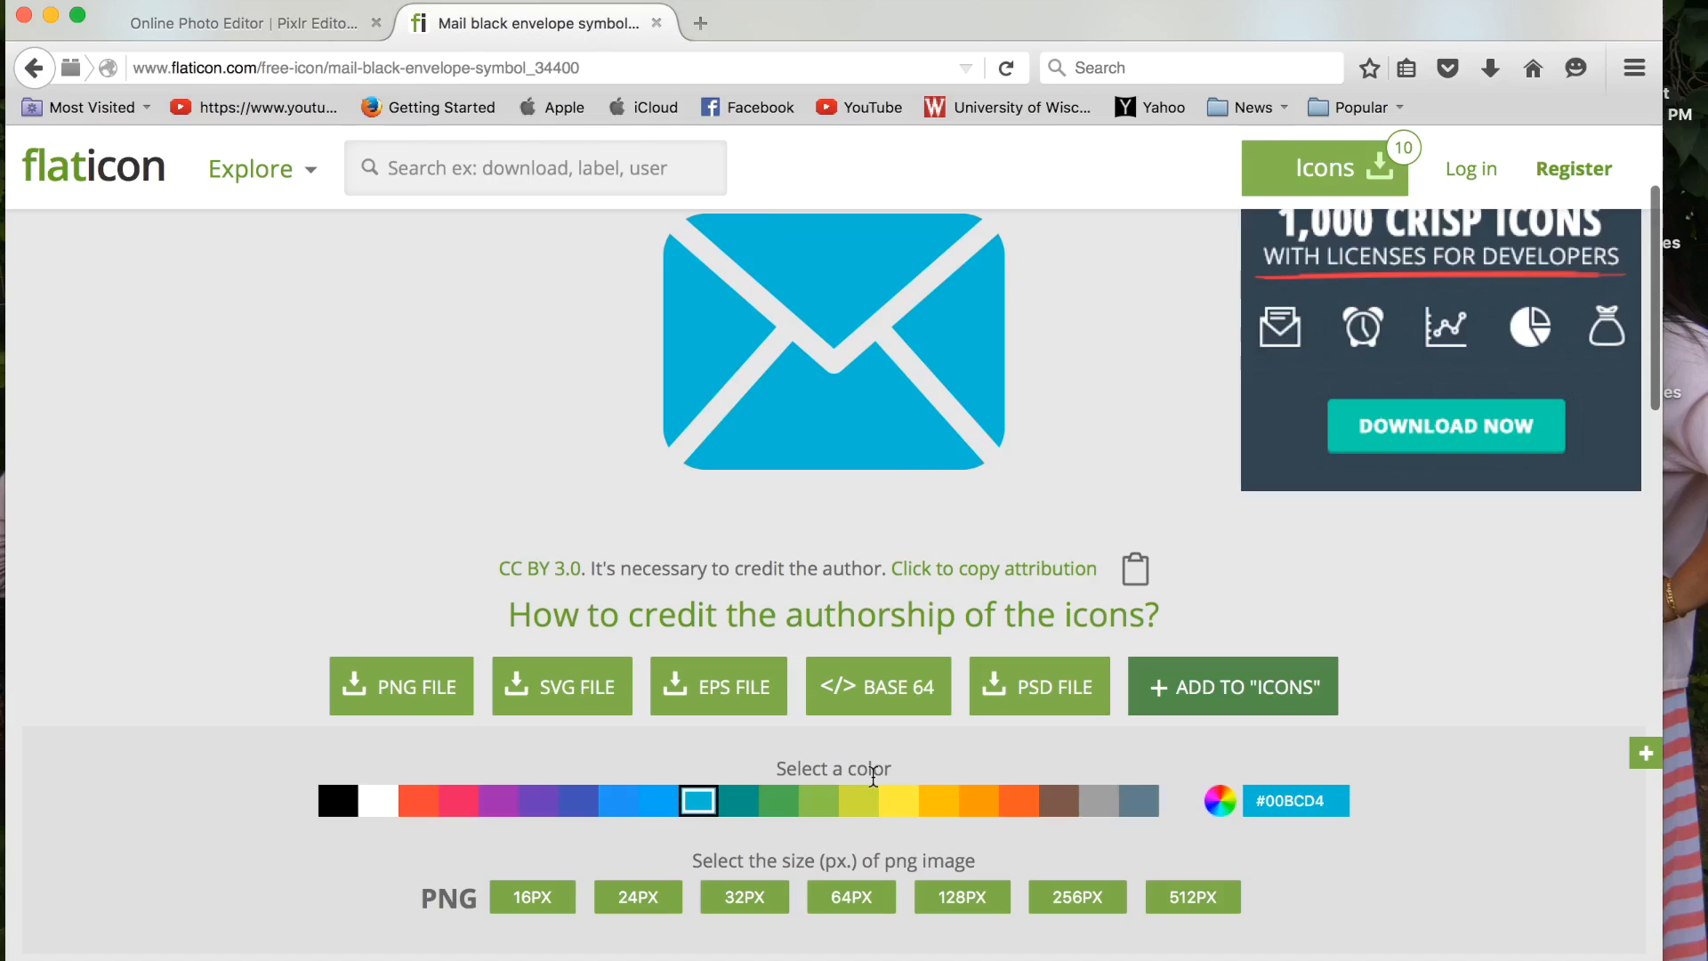
left_click(833, 801)
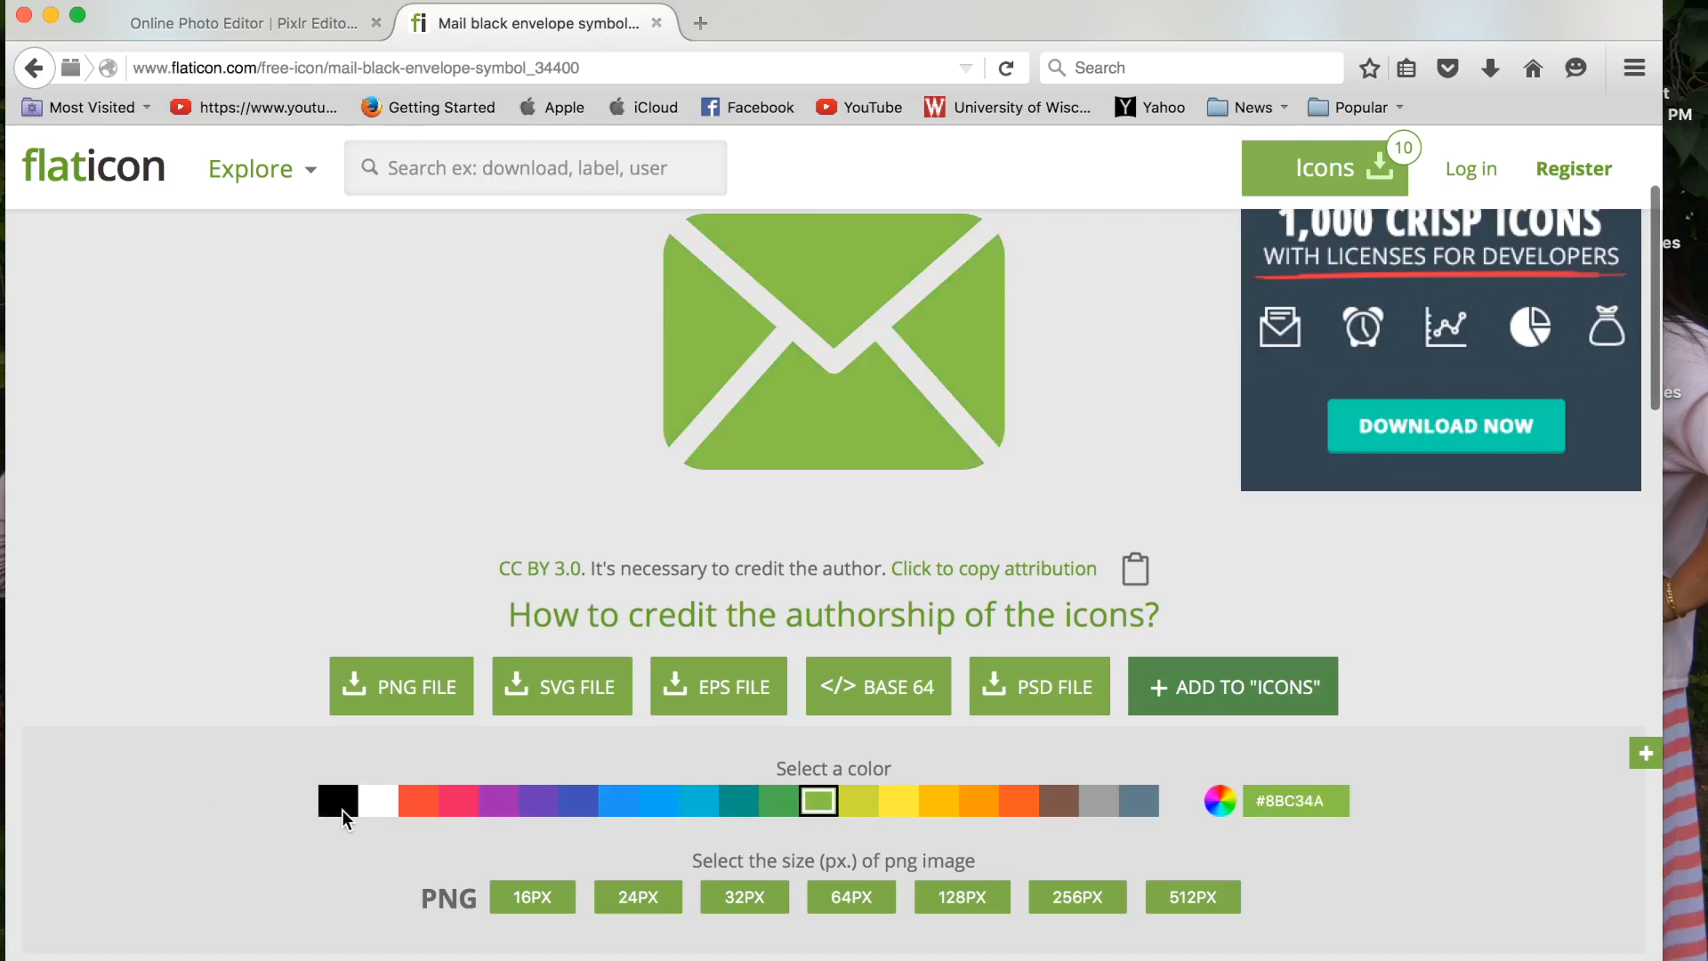
Step: Set the envelope icon's color to black (#000000) and download it free as a 64 px PNG
left_click(341, 809)
scroll(216, 861, "down", 3)
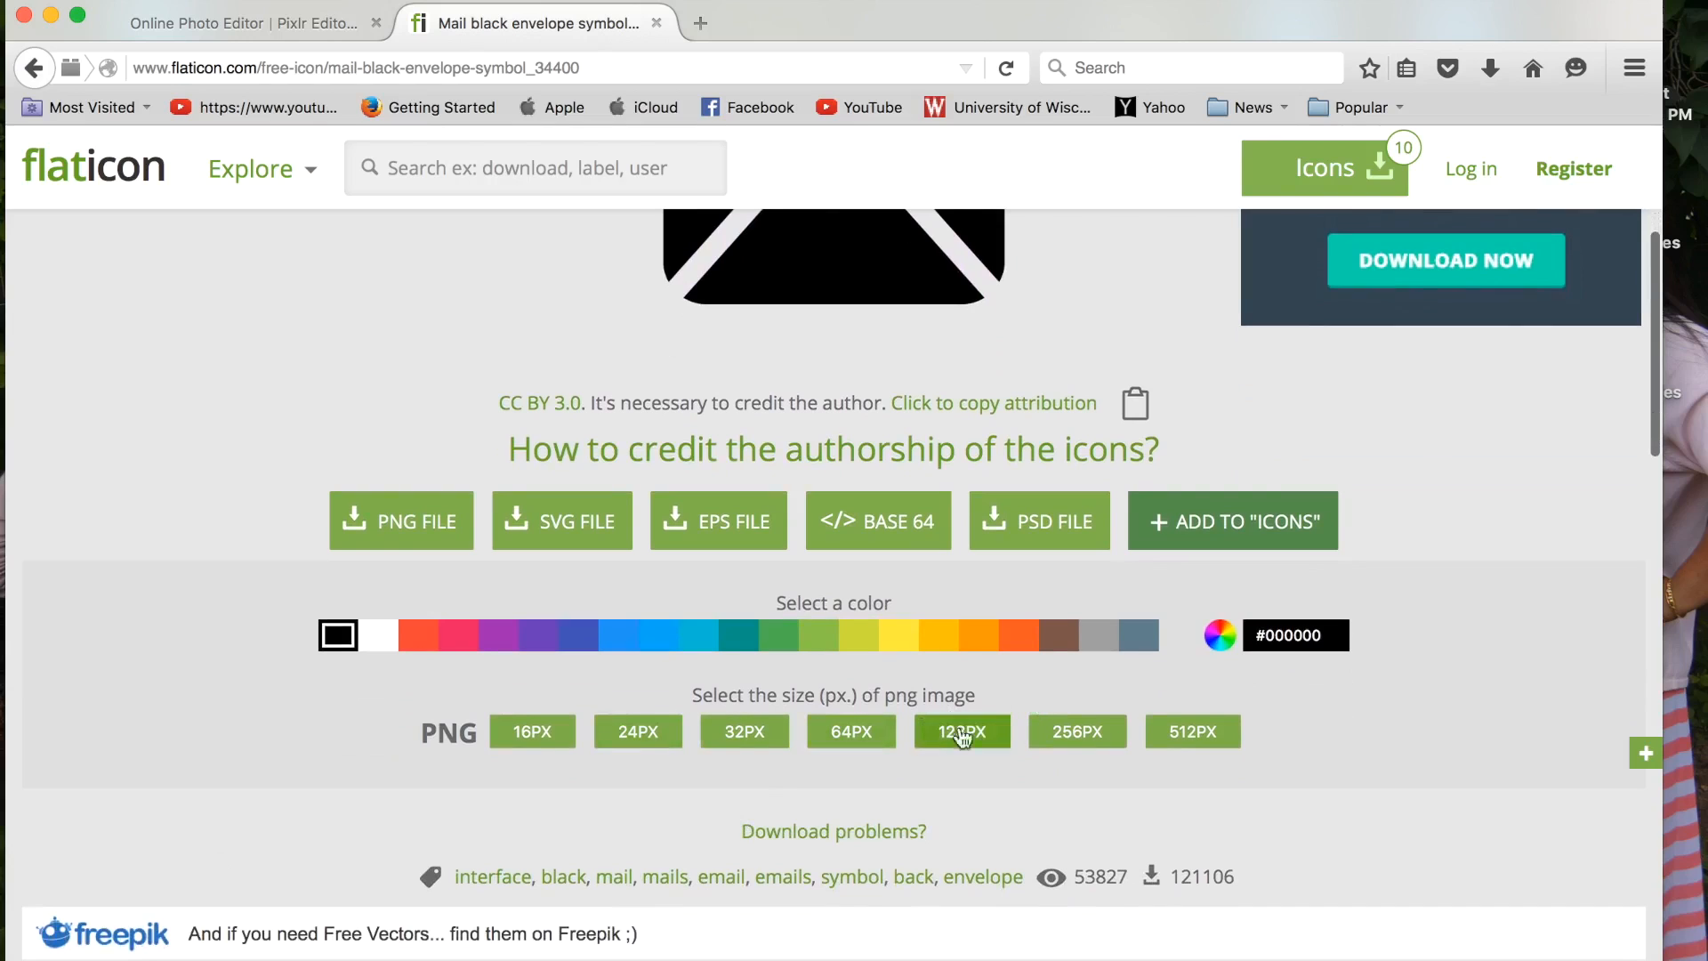
left_click(853, 734)
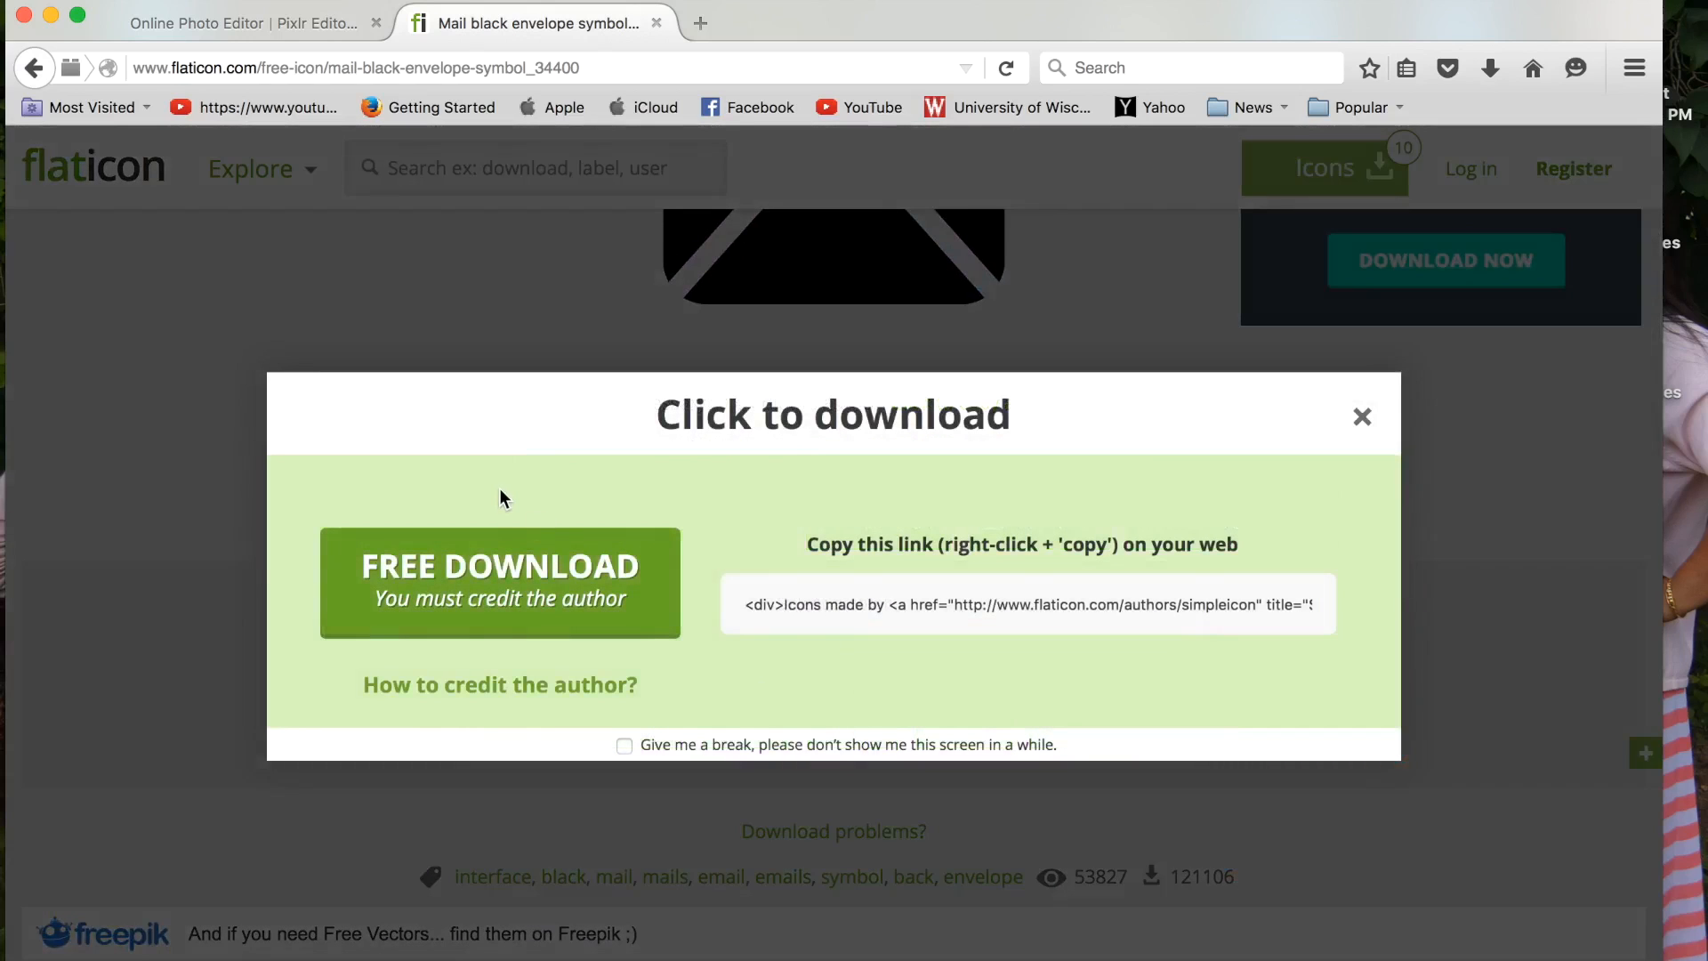
left_click(517, 607)
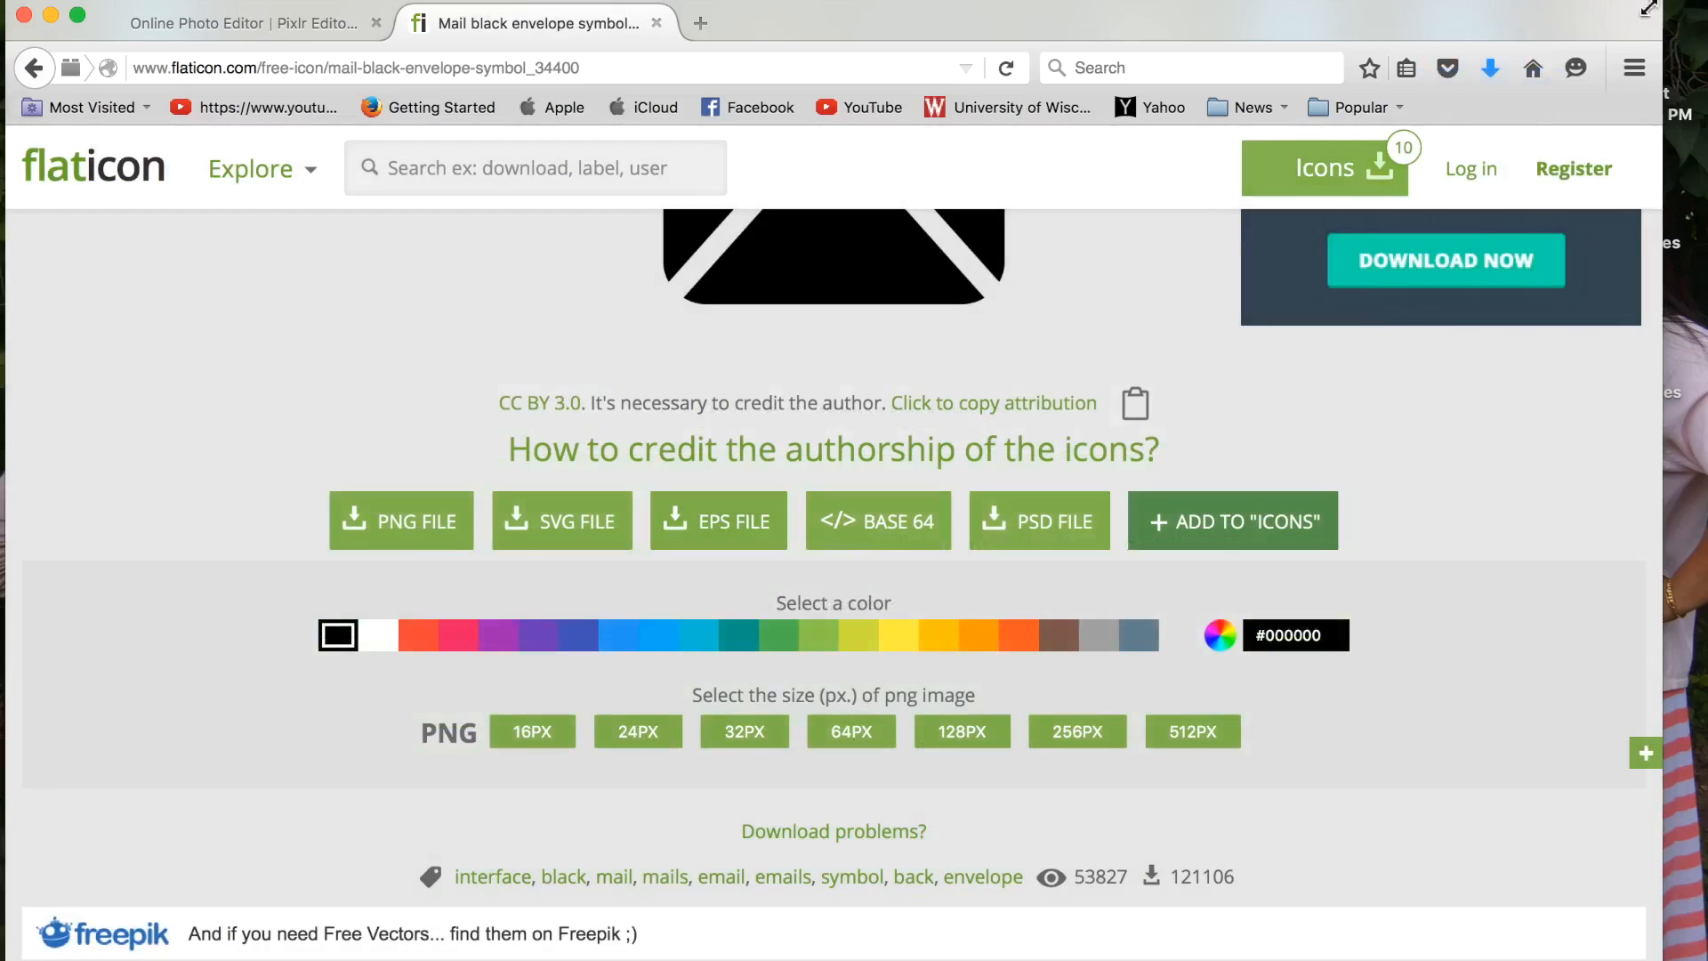
Step: Find the downloaded mail59.png in the Downloads folder and move it to the Desktop
left_click(1490, 69)
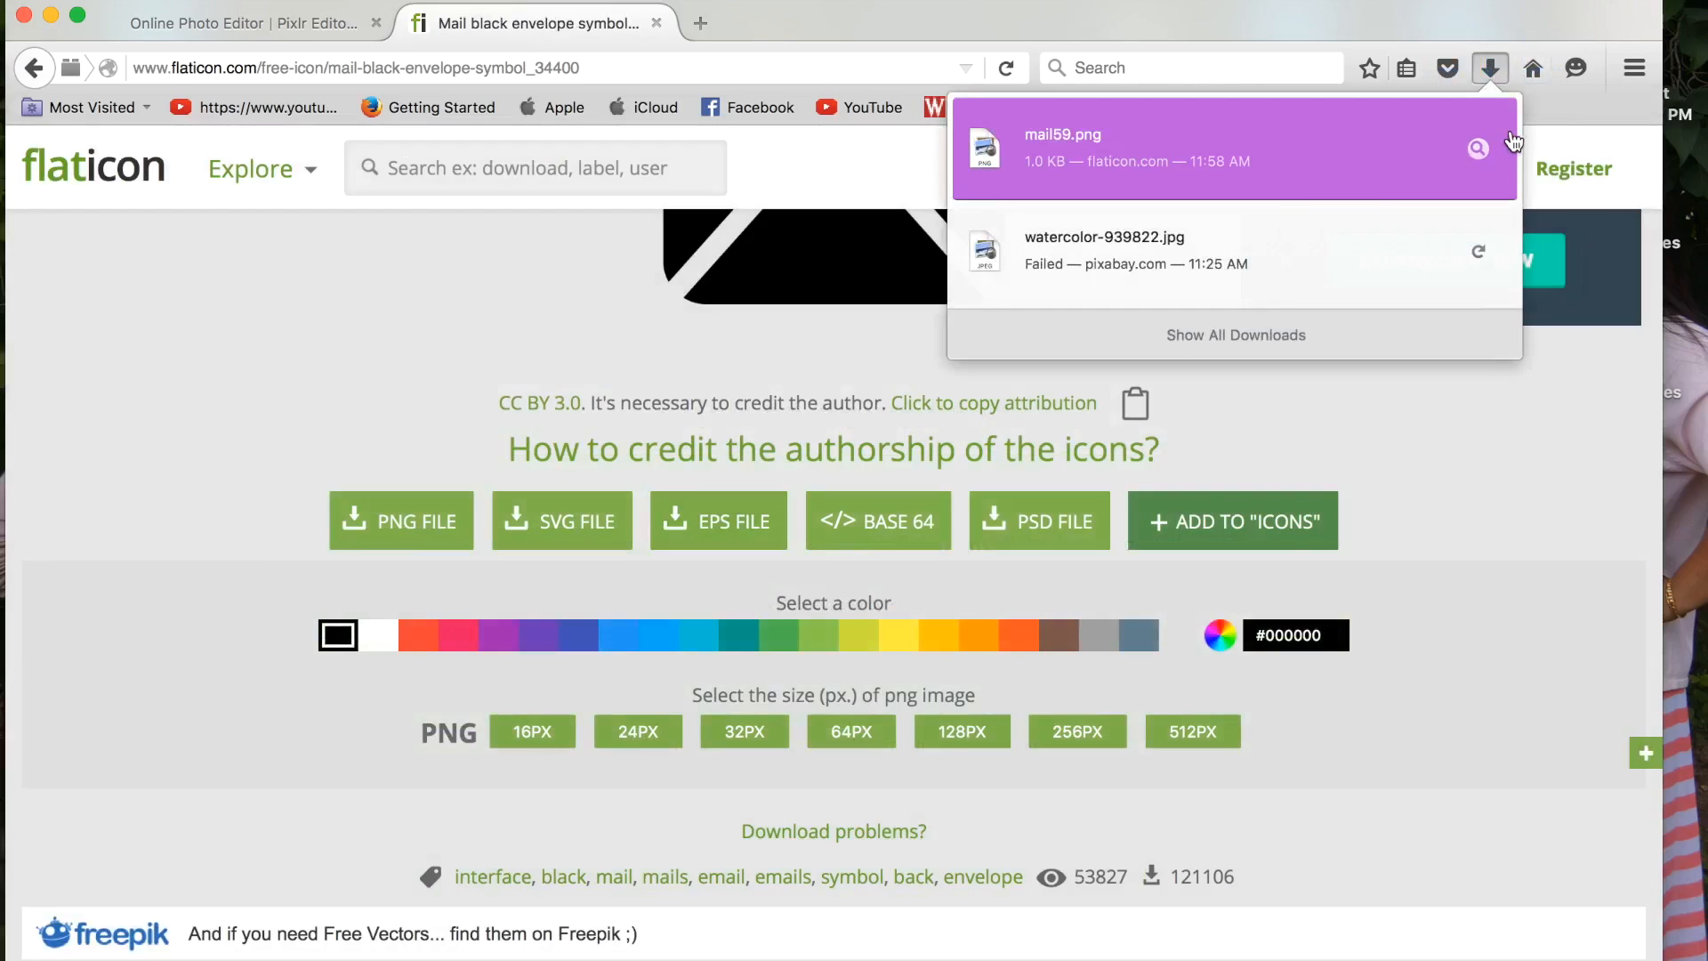
left_click_drag(1410, 22, 1412, 266)
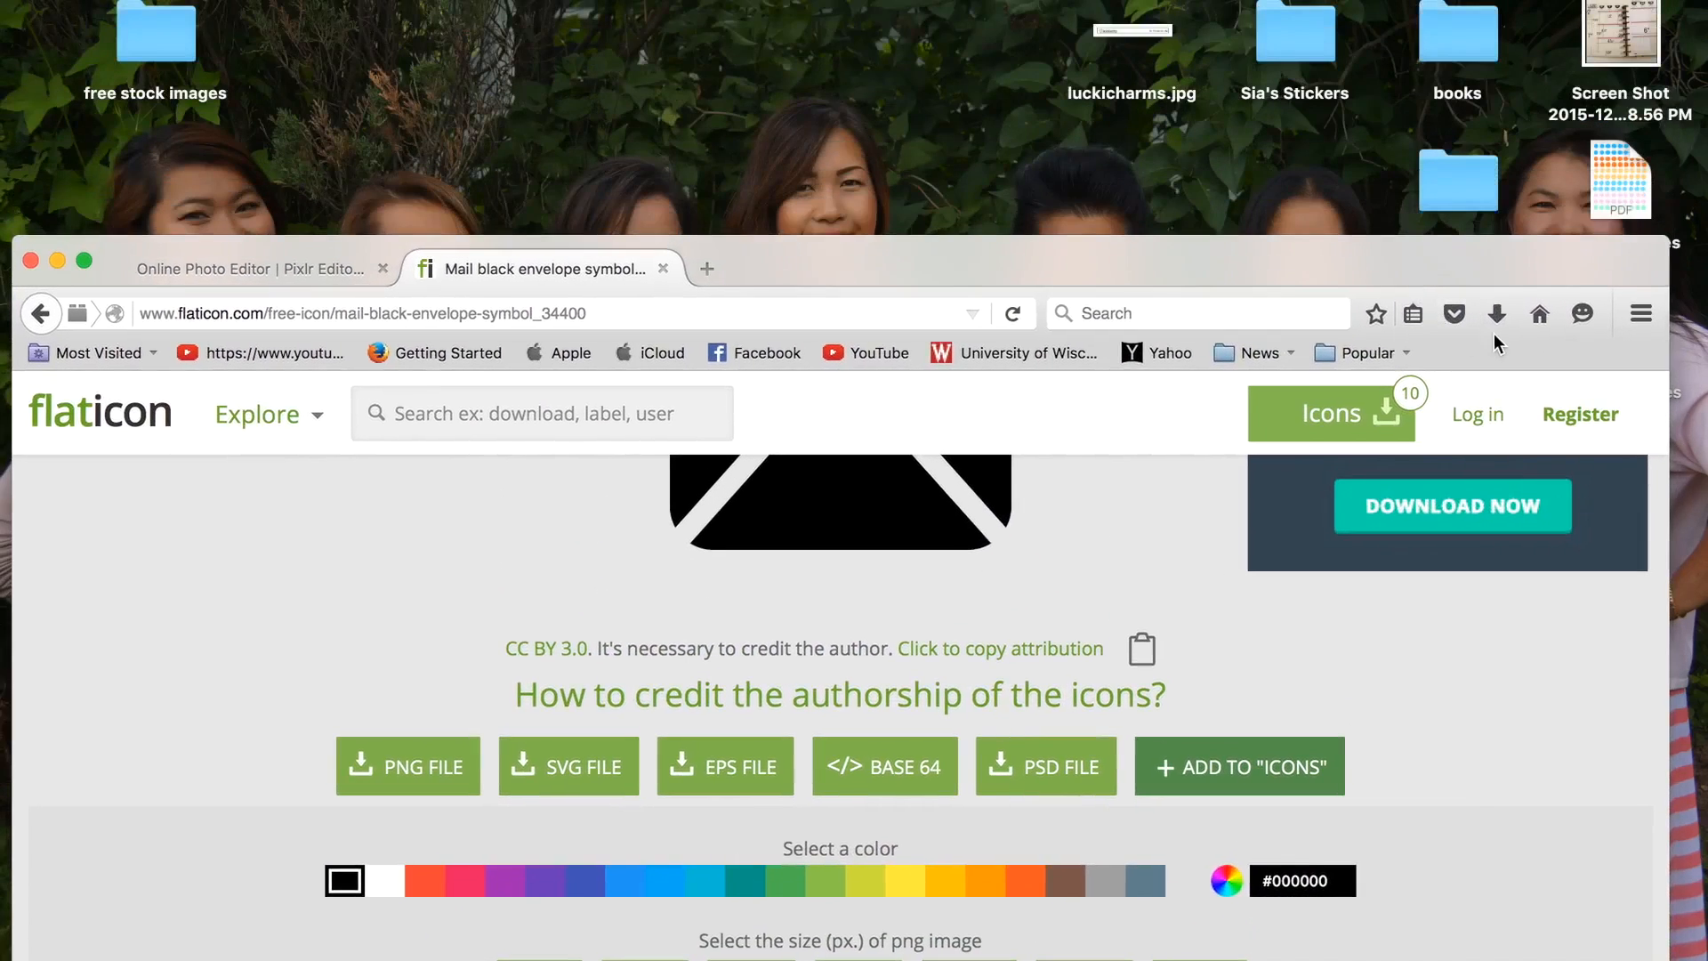
left_click(1498, 313)
left_click(1480, 402)
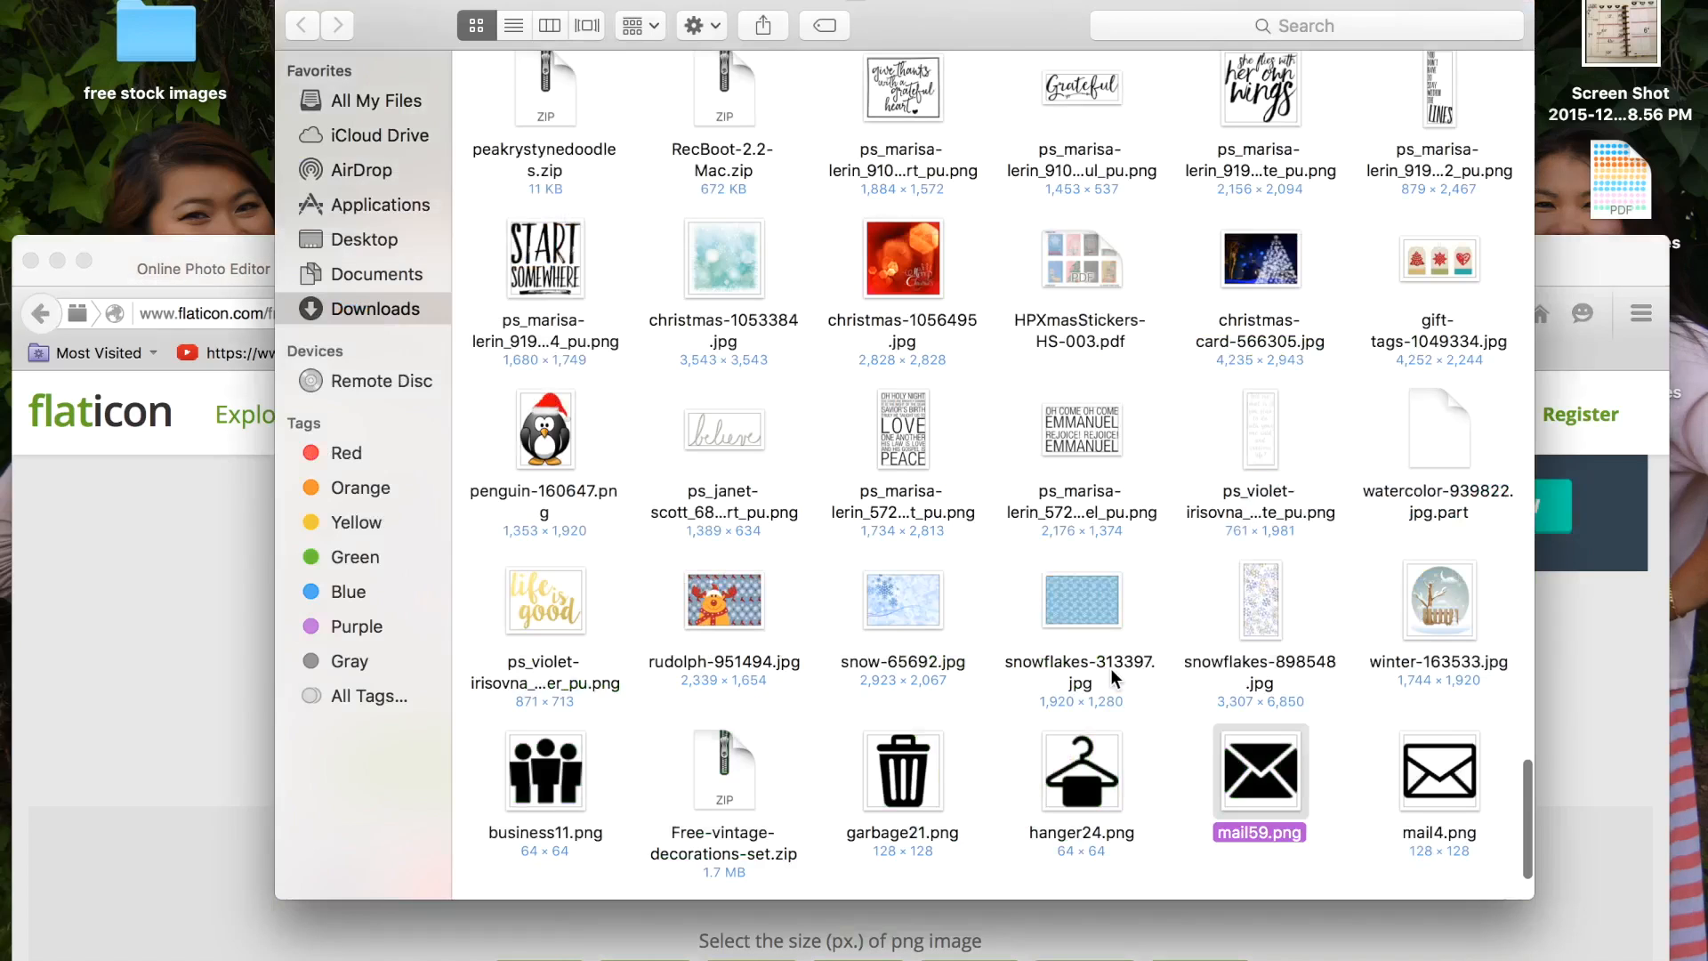
left_click_drag(1285, 800, 943, 80)
left_click(294, 4)
left_click_drag(1098, 267, 1104, 19)
Step: Switch back to Pixlr Editor and open mail59.png from the Desktop
left_click(285, 21)
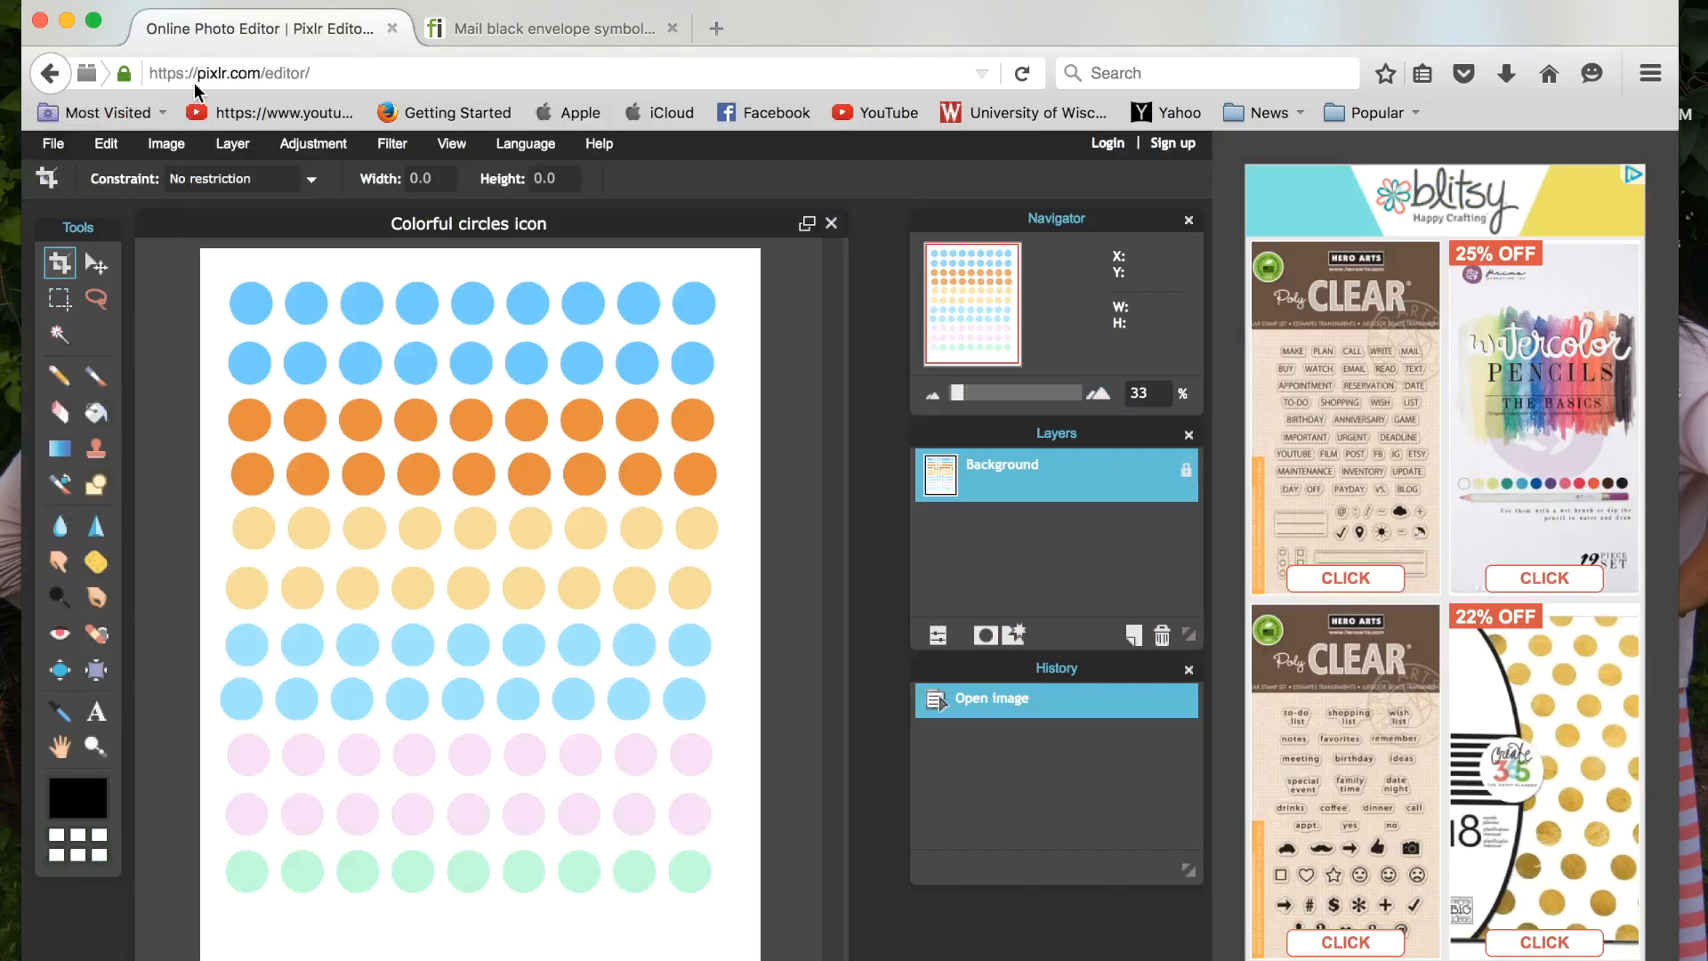
left_click(55, 147)
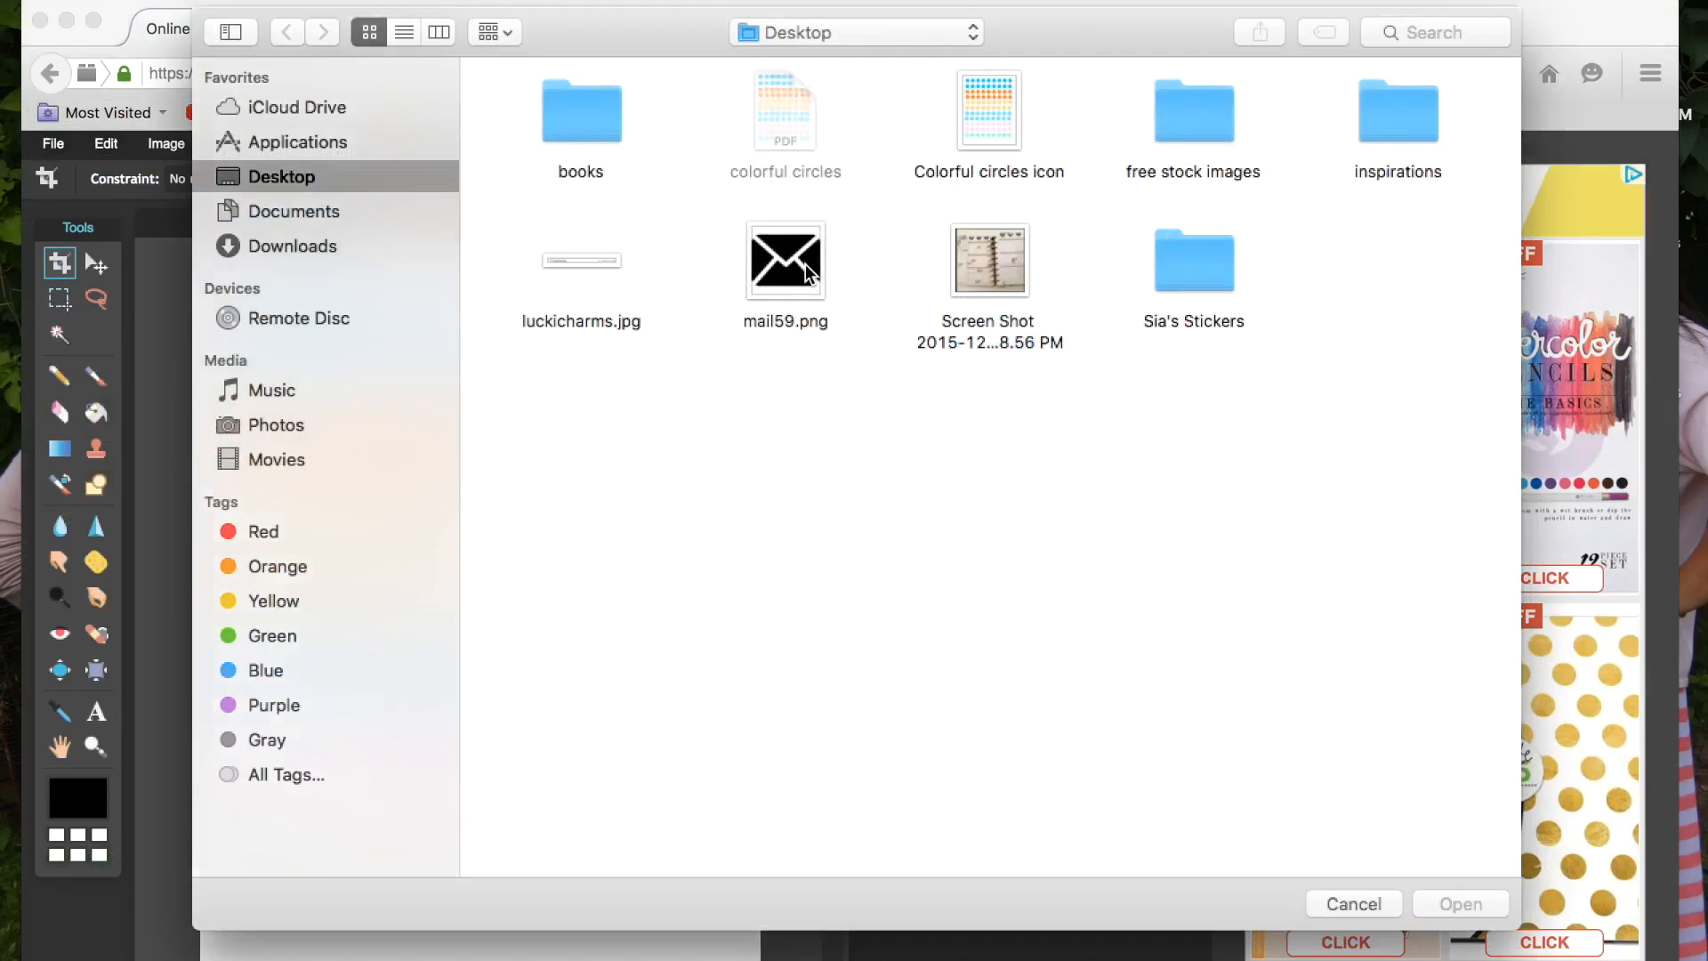
left_click(807, 271)
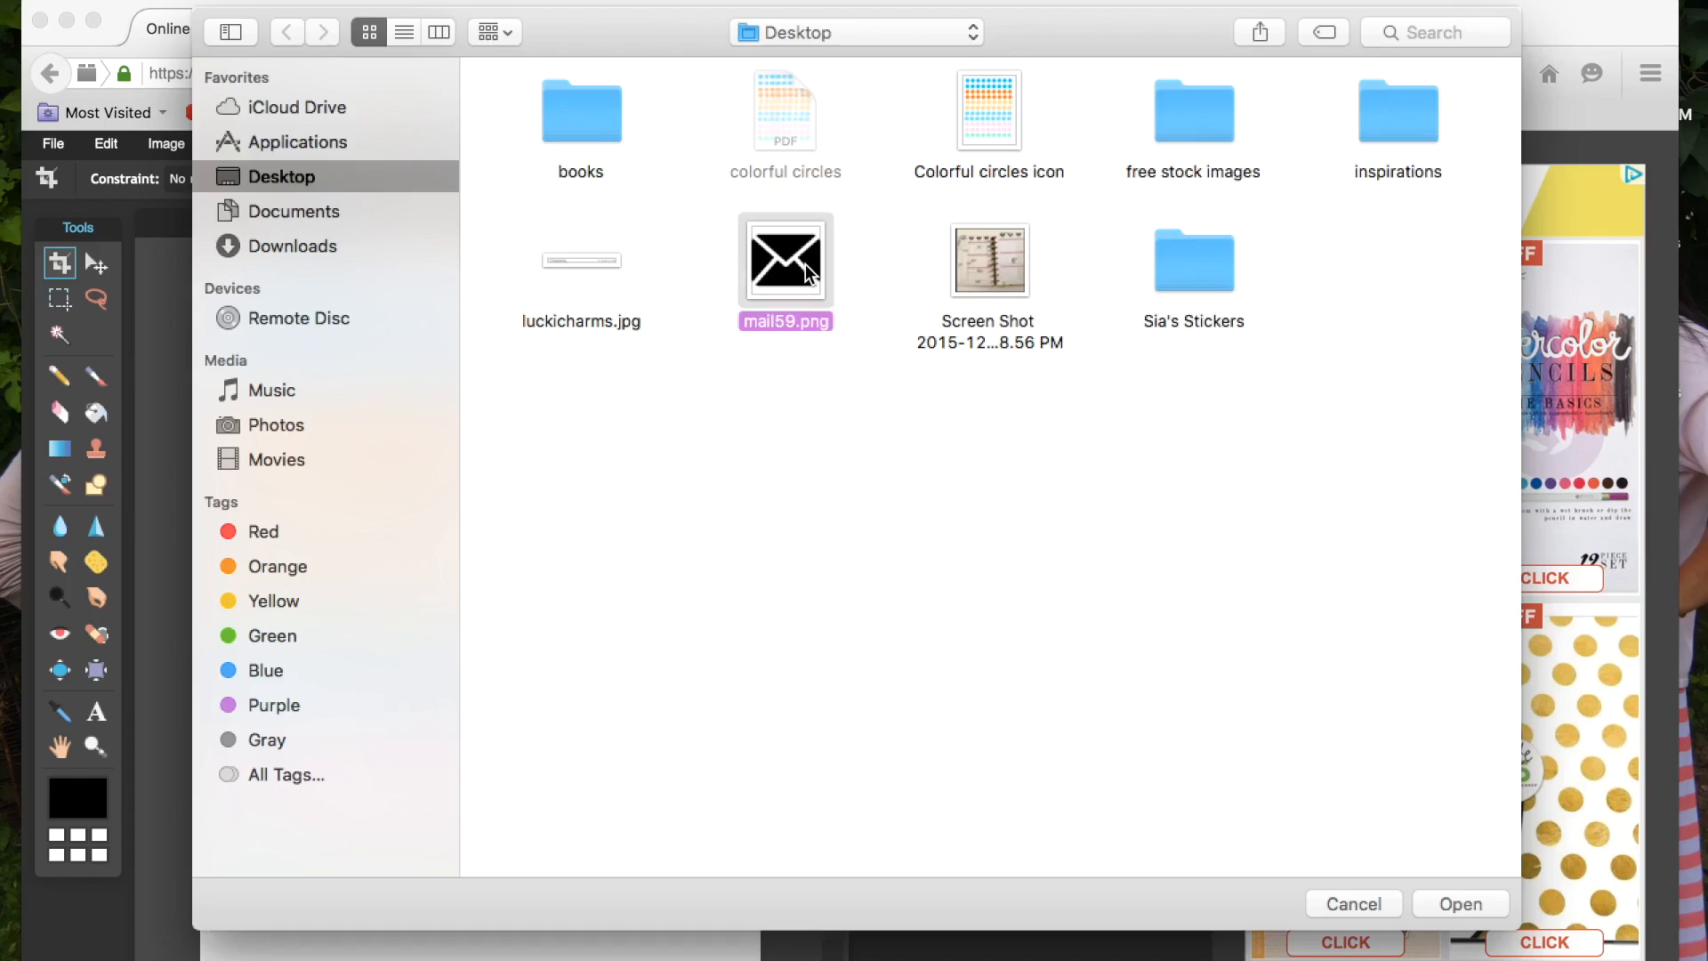
double_click(808, 272)
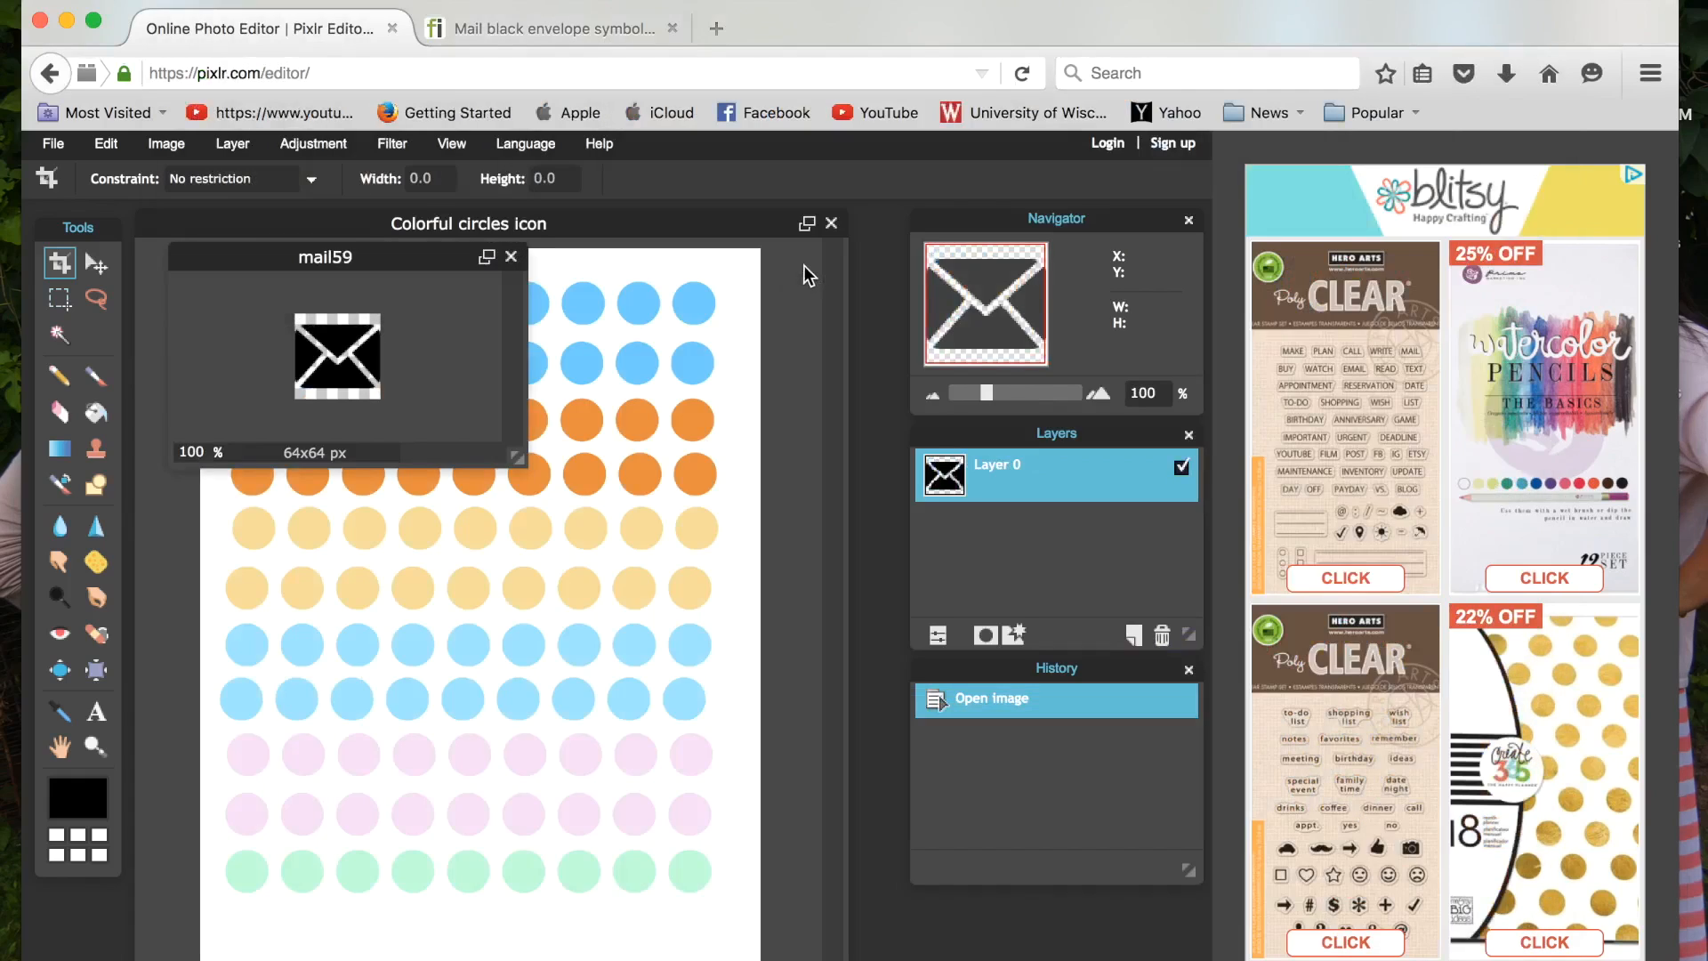
Step: Select and copy the whole mail59 image, and close it without saving
left_click(105, 144)
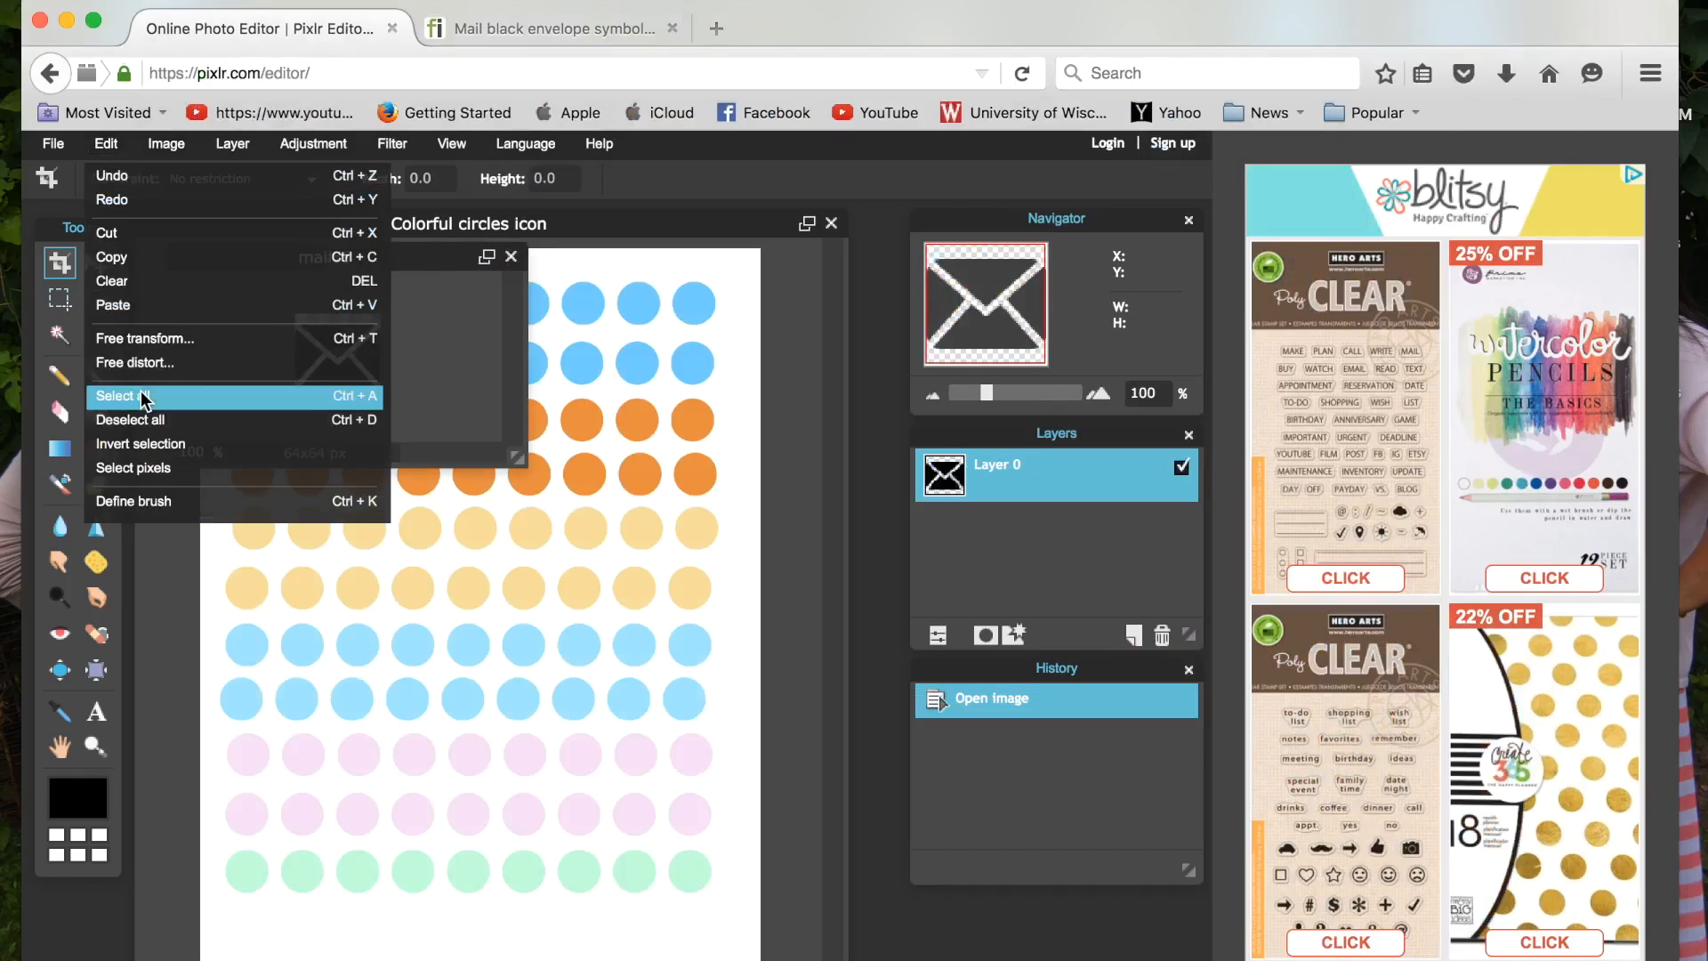
left_click(144, 398)
left_click(105, 144)
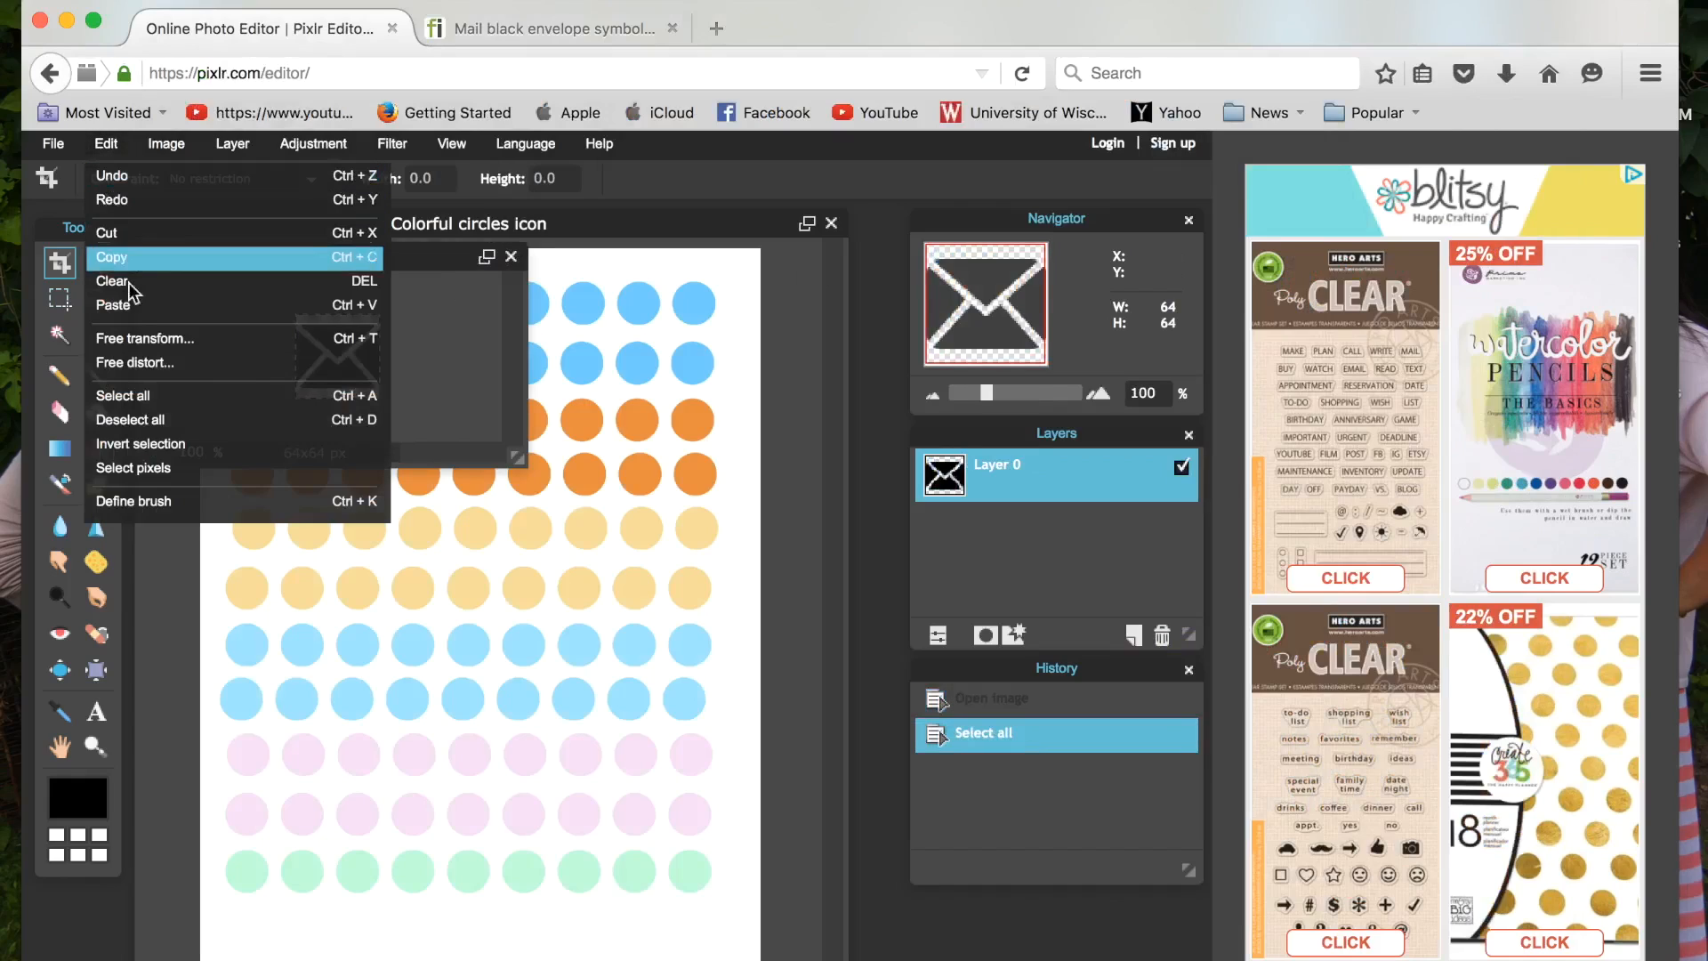
left_click(140, 263)
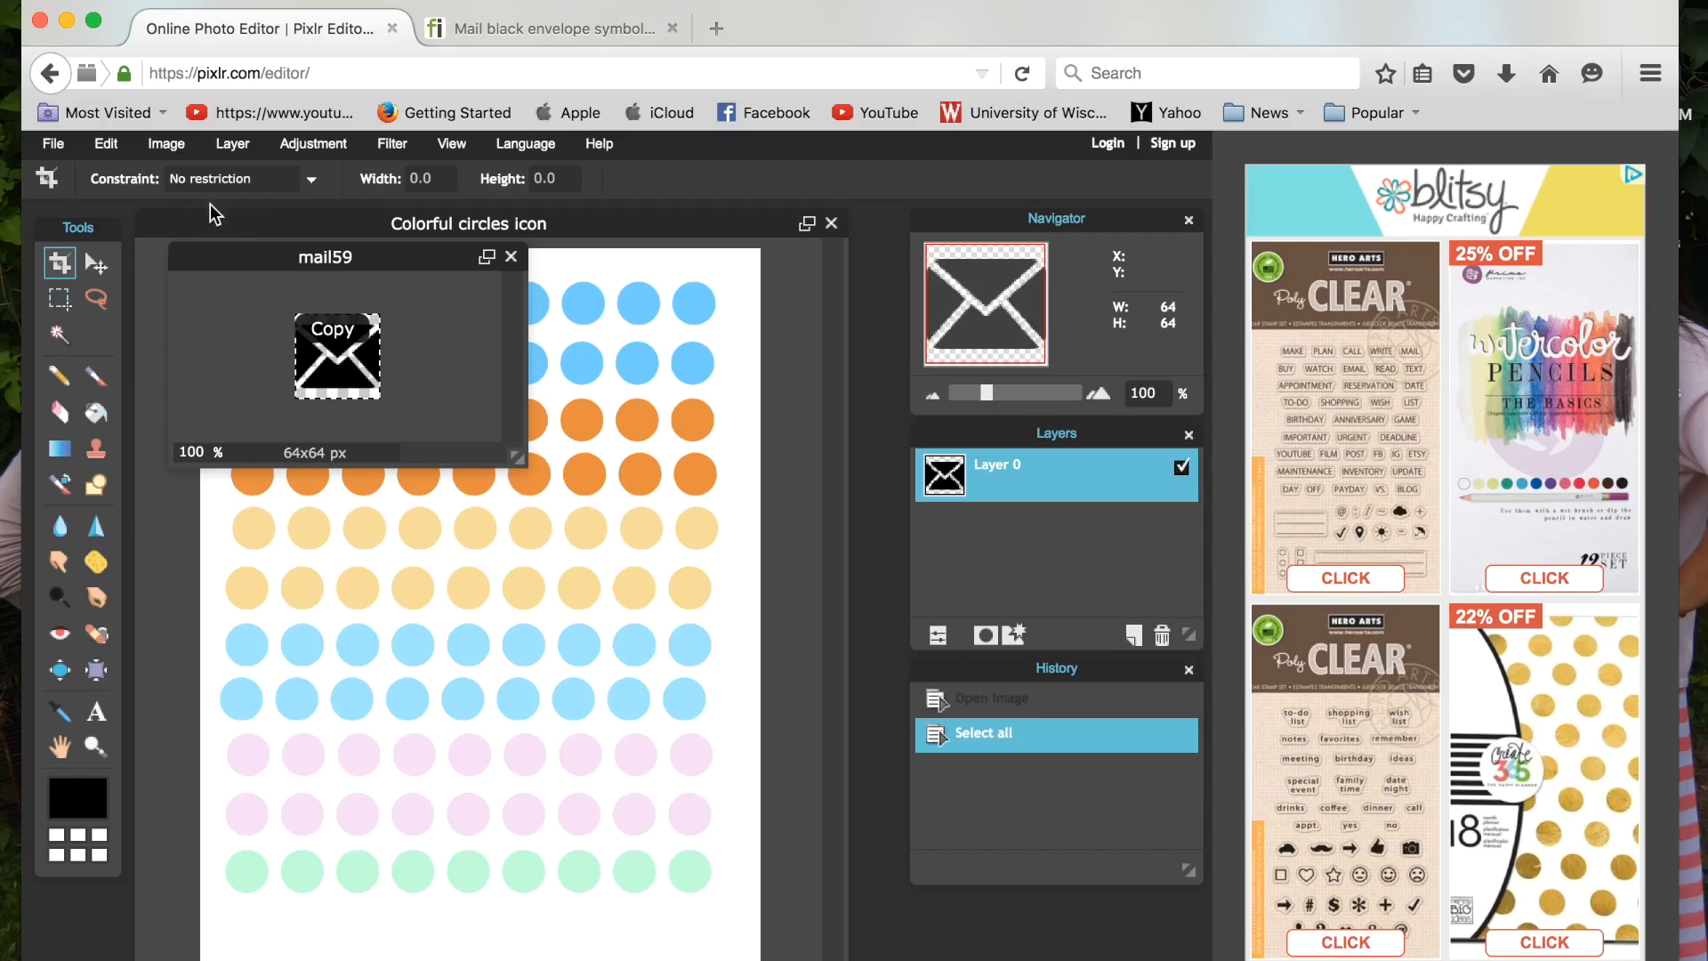
left_click(515, 260)
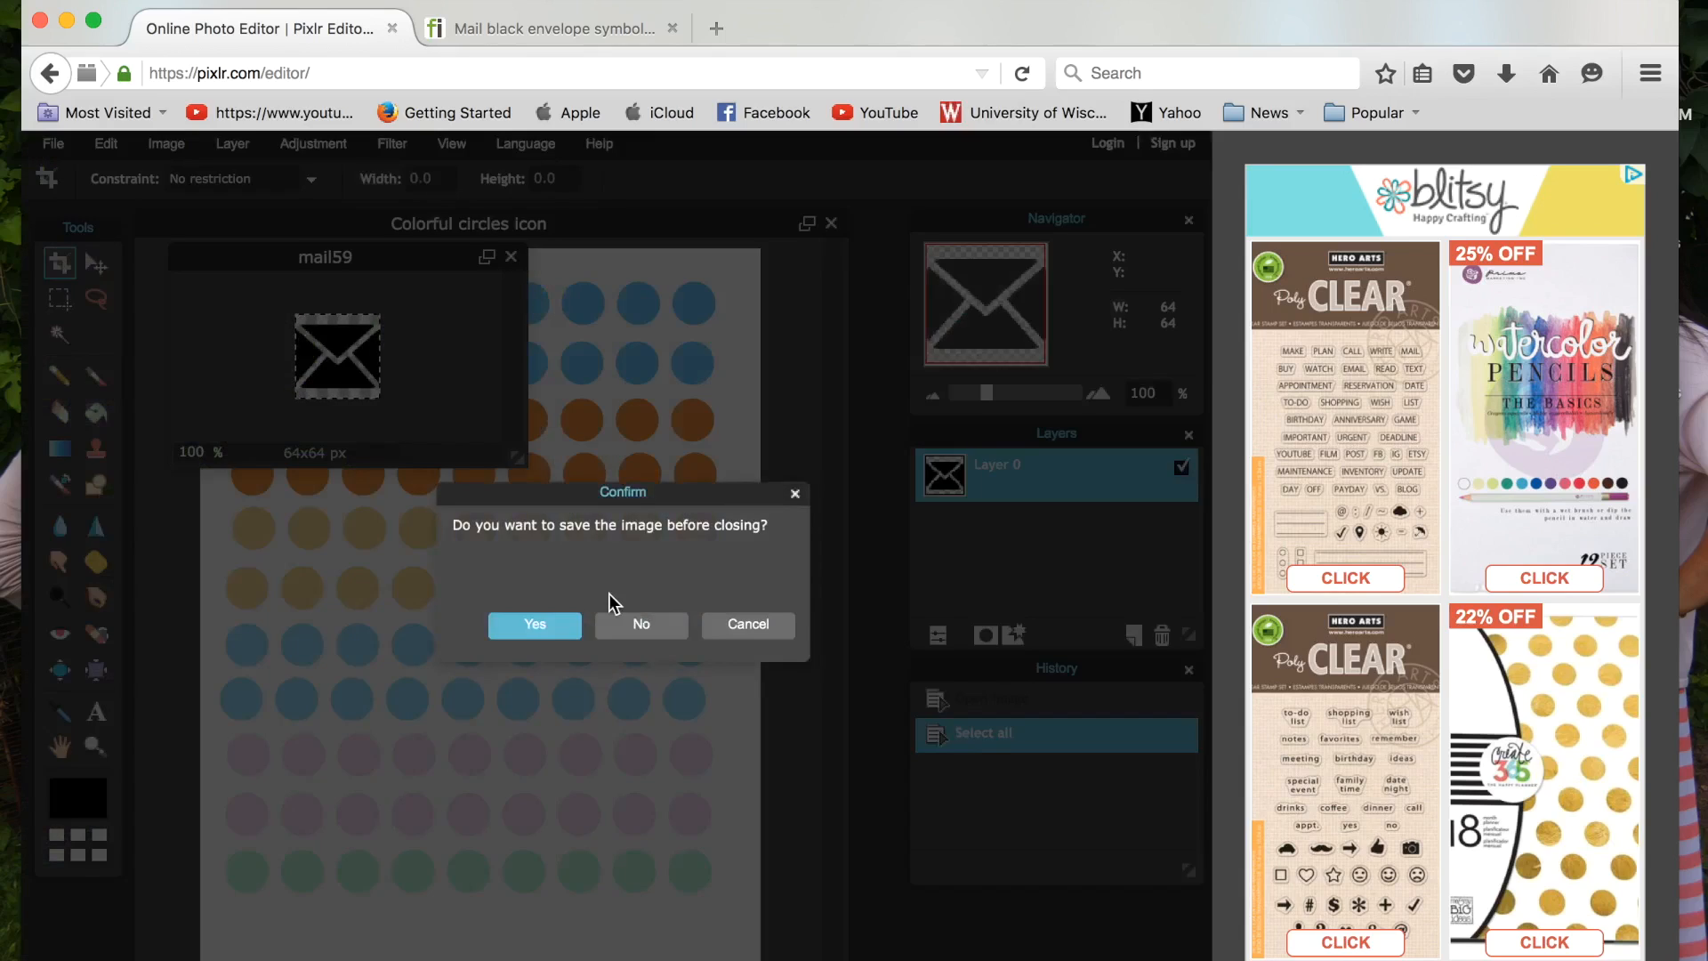
left_click(644, 624)
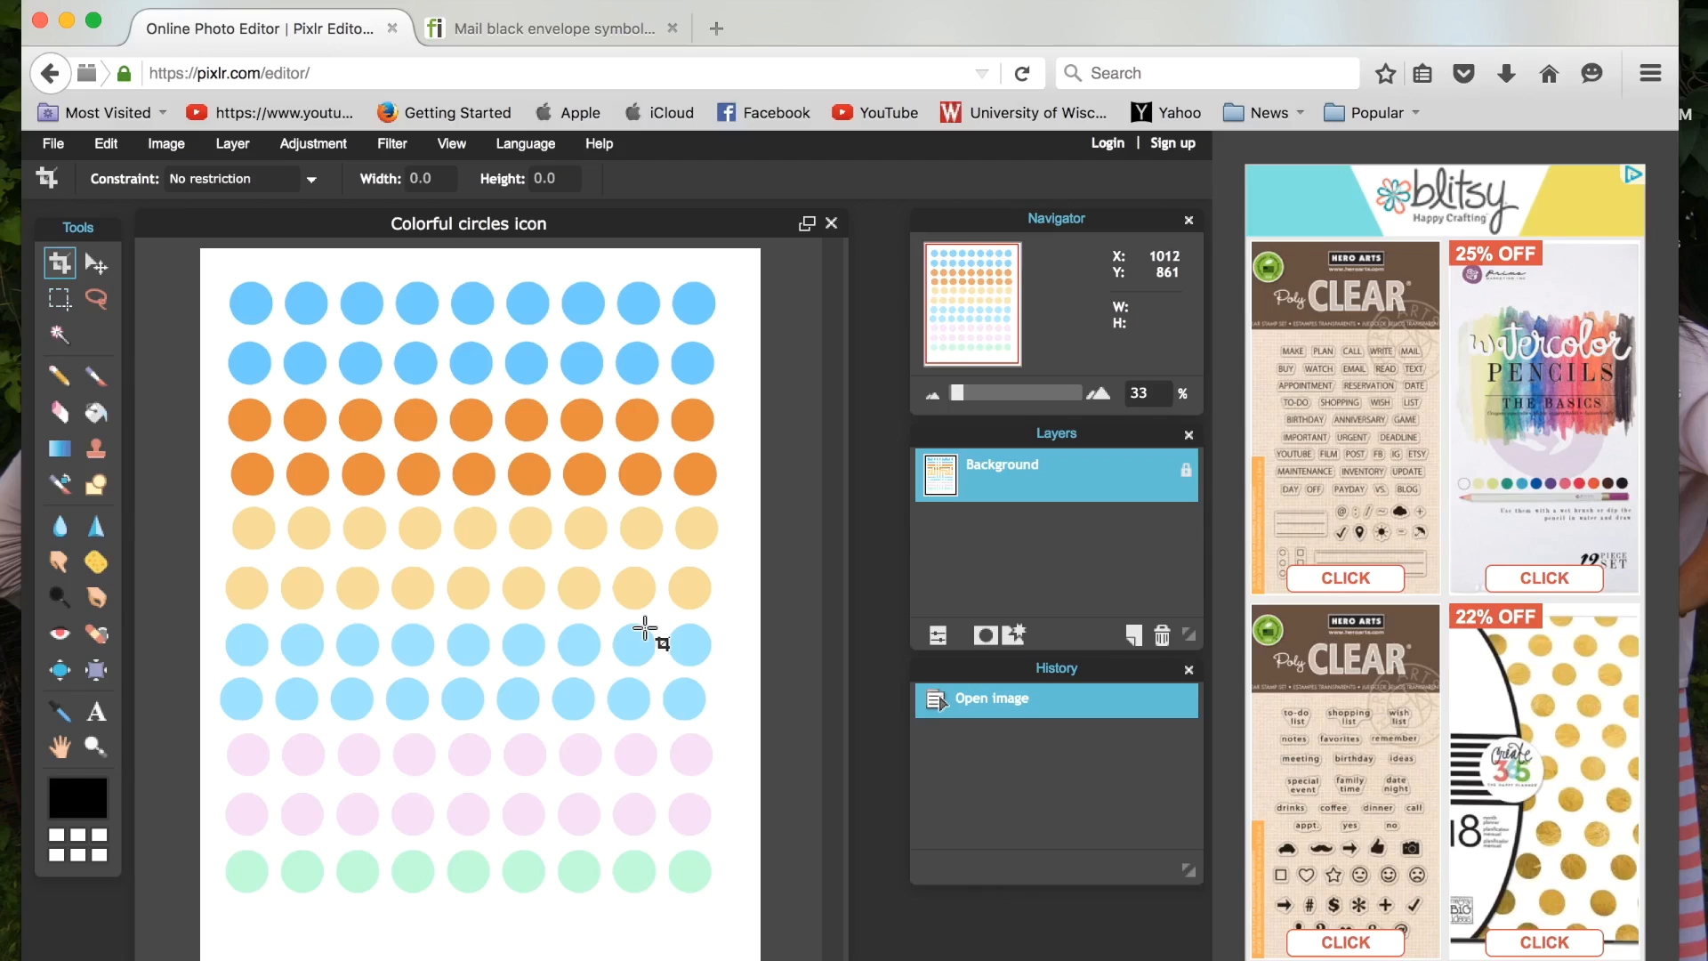
Step: Paste the envelope icon into the Colorful circles icon image and move it onto the first circle of the top row
left_click(121, 145)
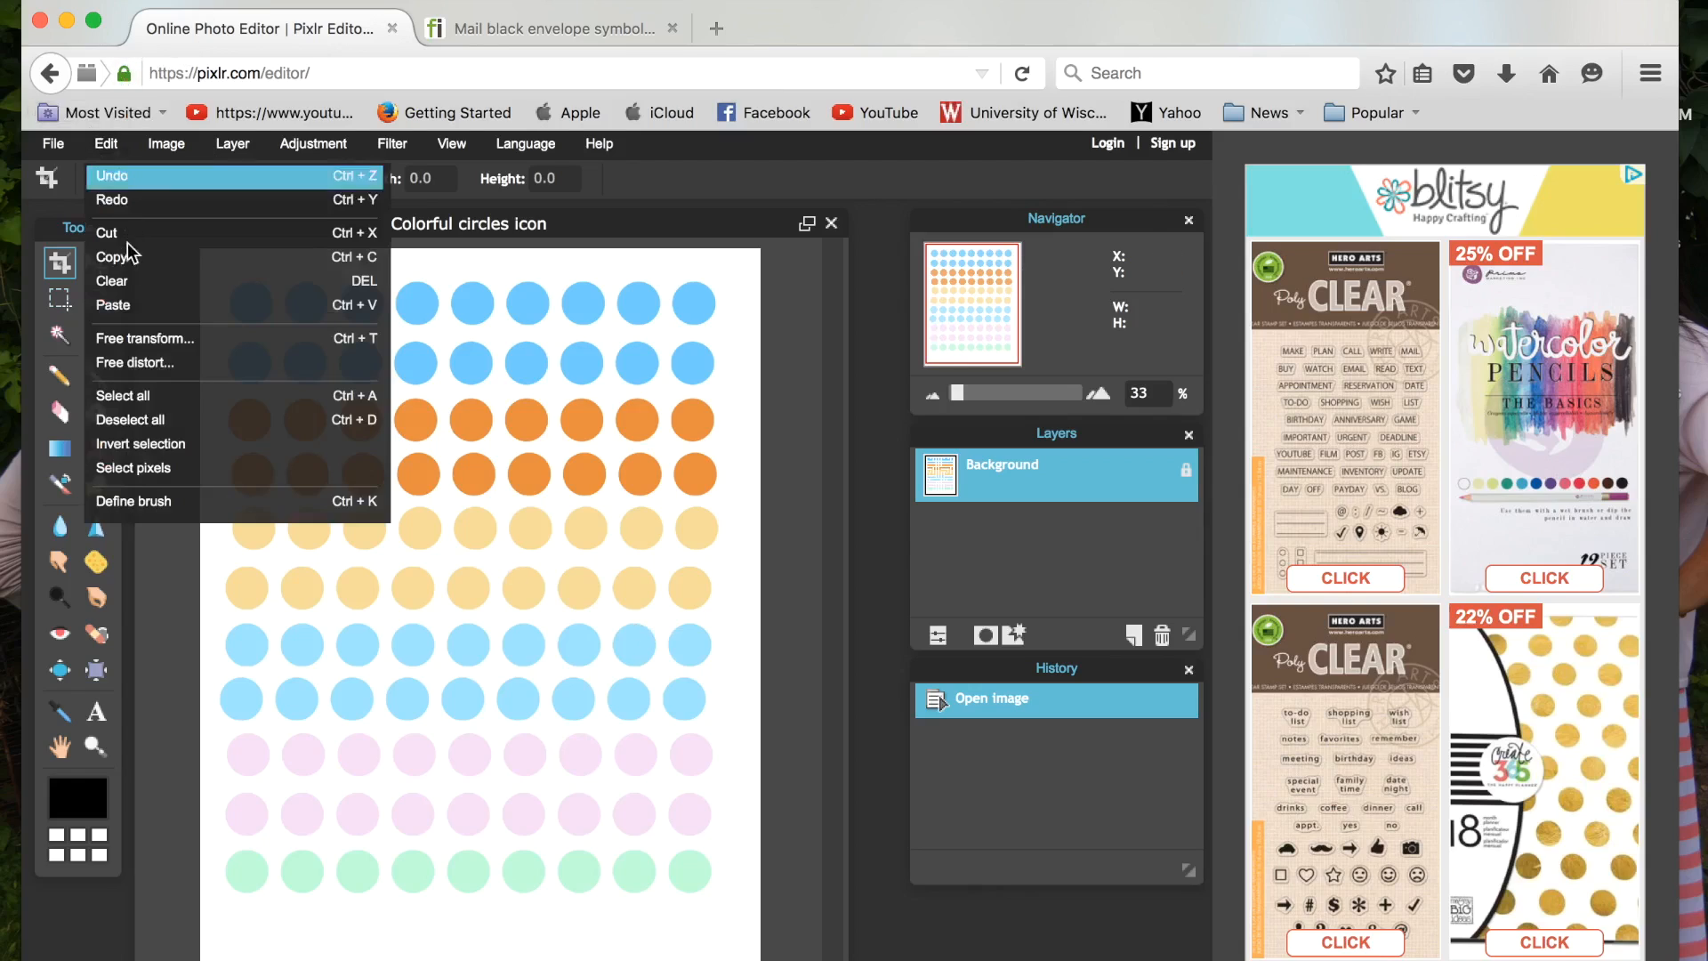
left_click(142, 305)
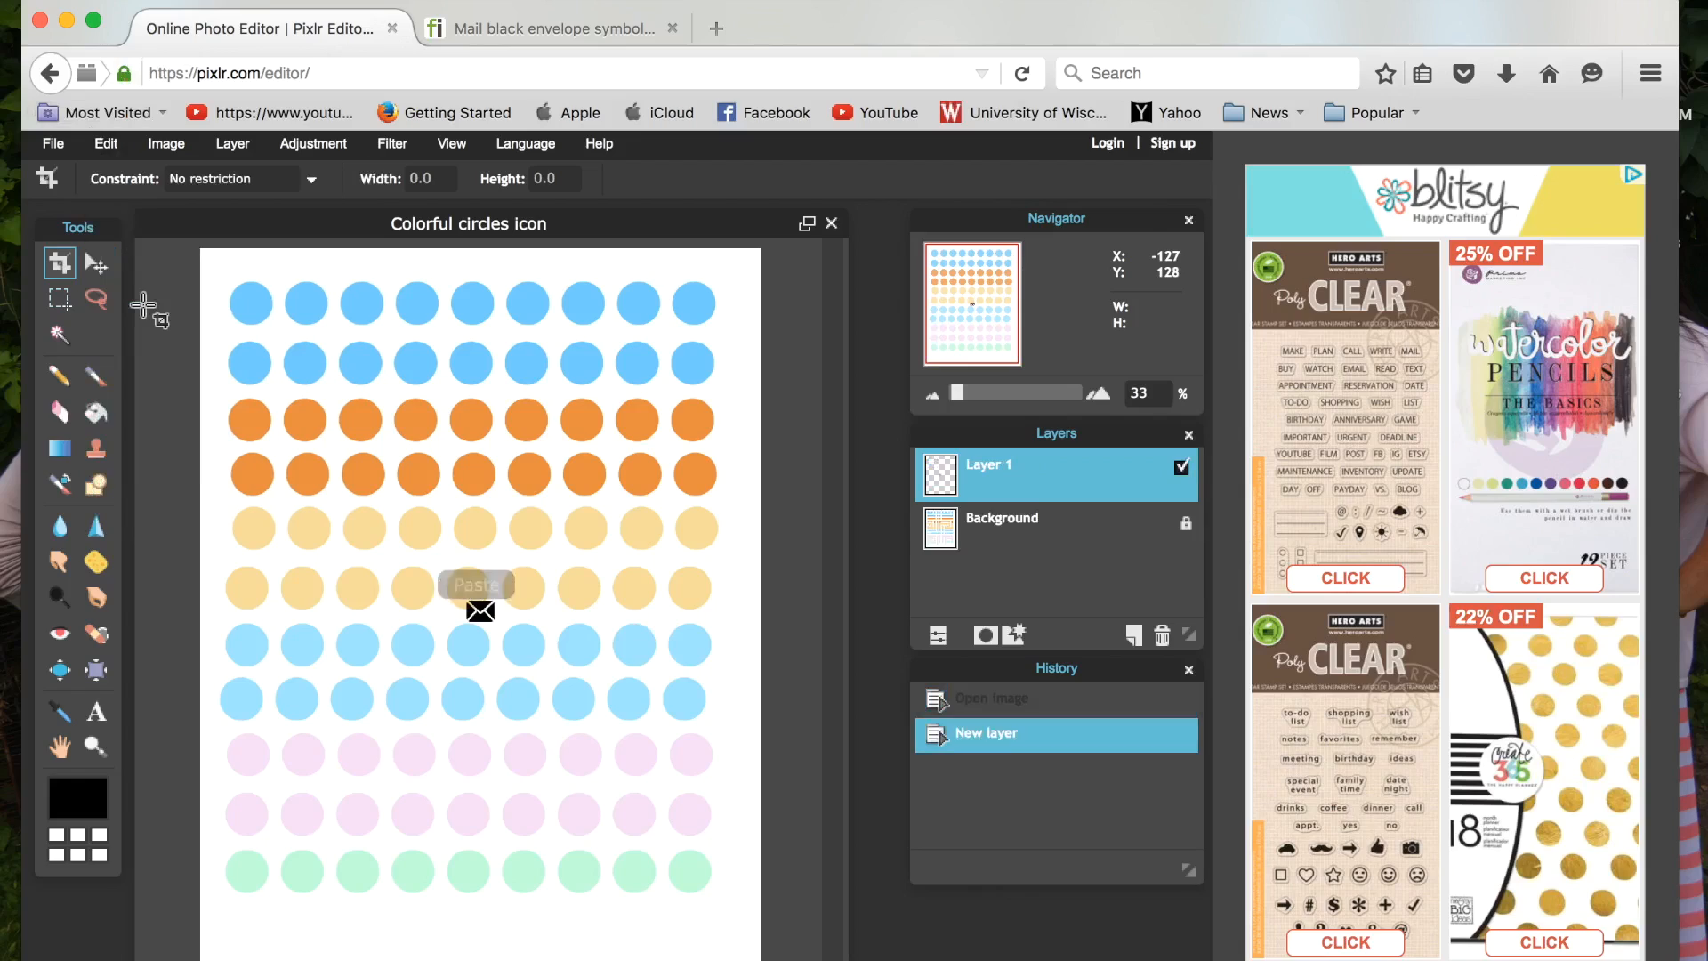
left_click(92, 265)
left_click_drag(496, 634, 255, 306)
Step: Paste three more envelope icons and move them onto the second, third and fourth circles of the top row
key("ctrl+v")
left_click_drag(499, 628, 327, 322)
key("ctrl+v")
left_click_drag(488, 613, 371, 307)
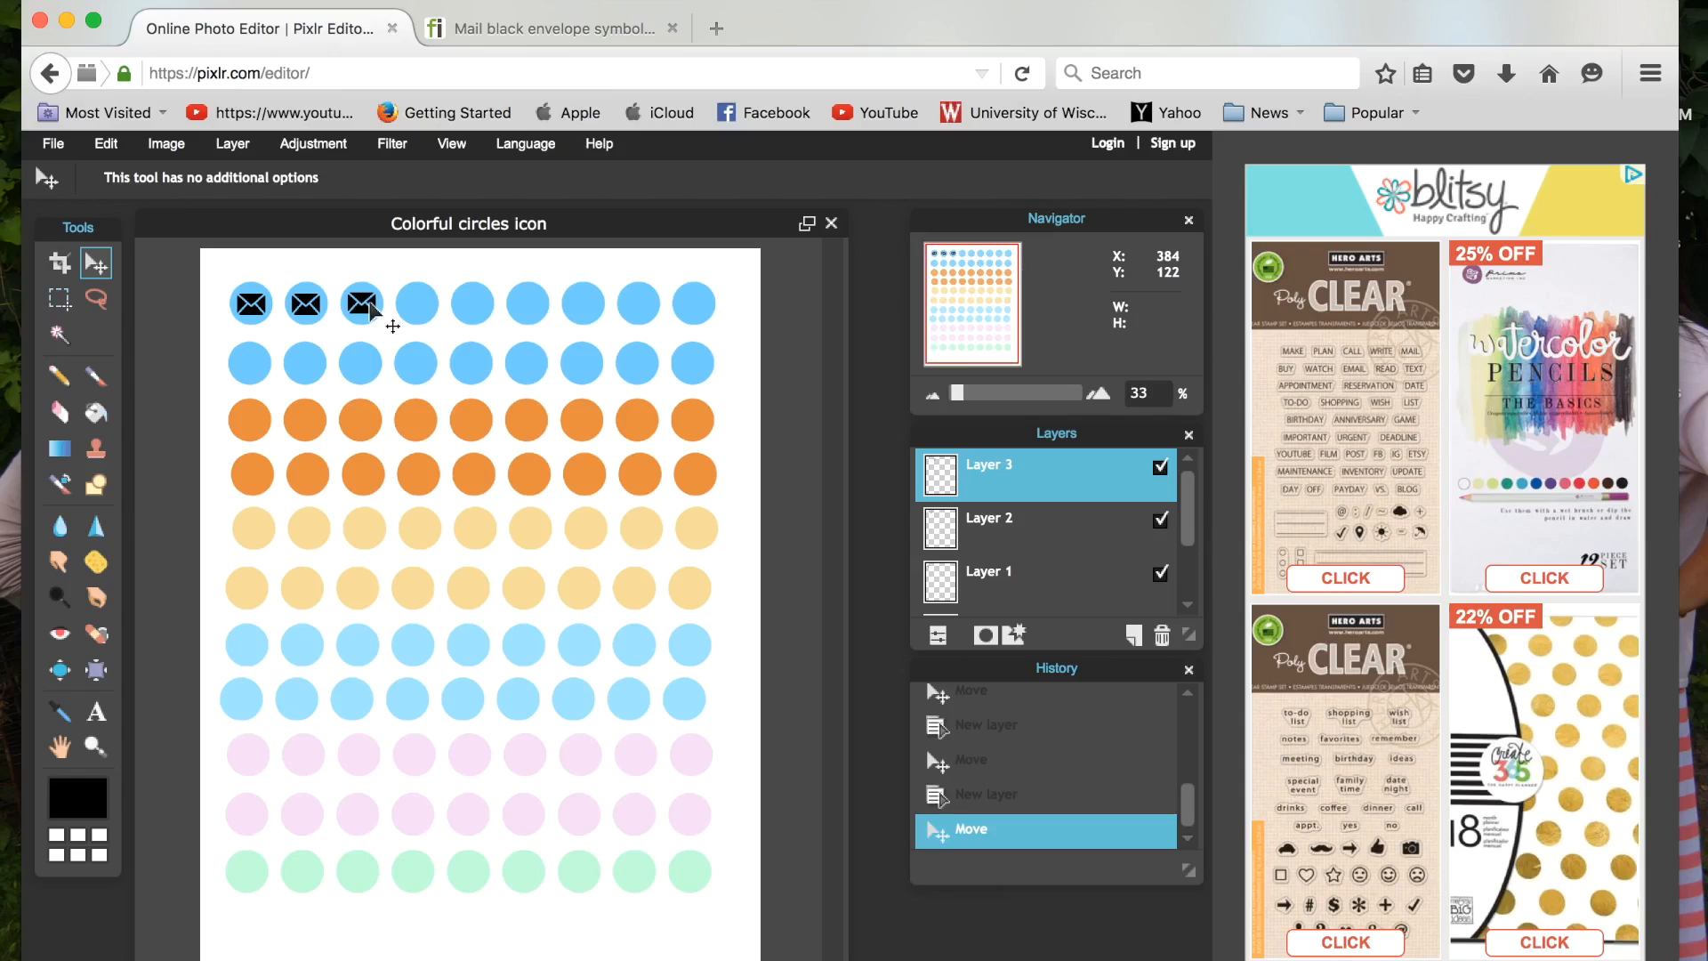
key("ctrl+v")
left_click_drag(494, 624, 440, 323)
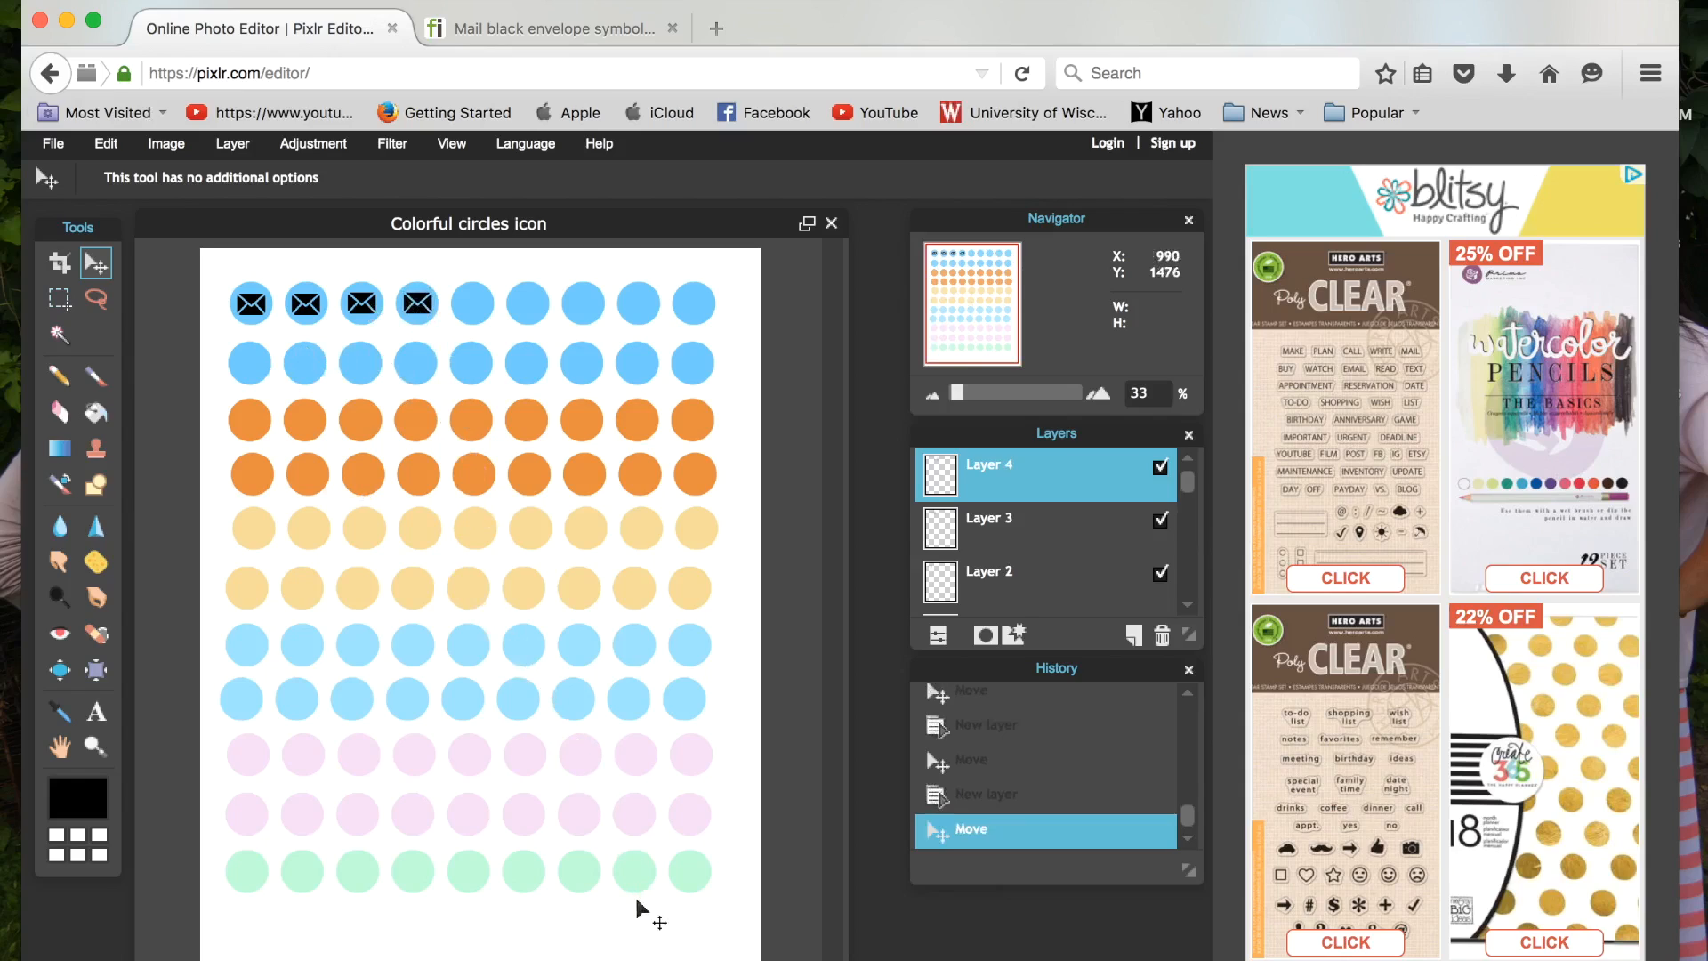
Step: Try JPEG format with quality 100 in the image's save settings, and leave without saving
left_click(53, 145)
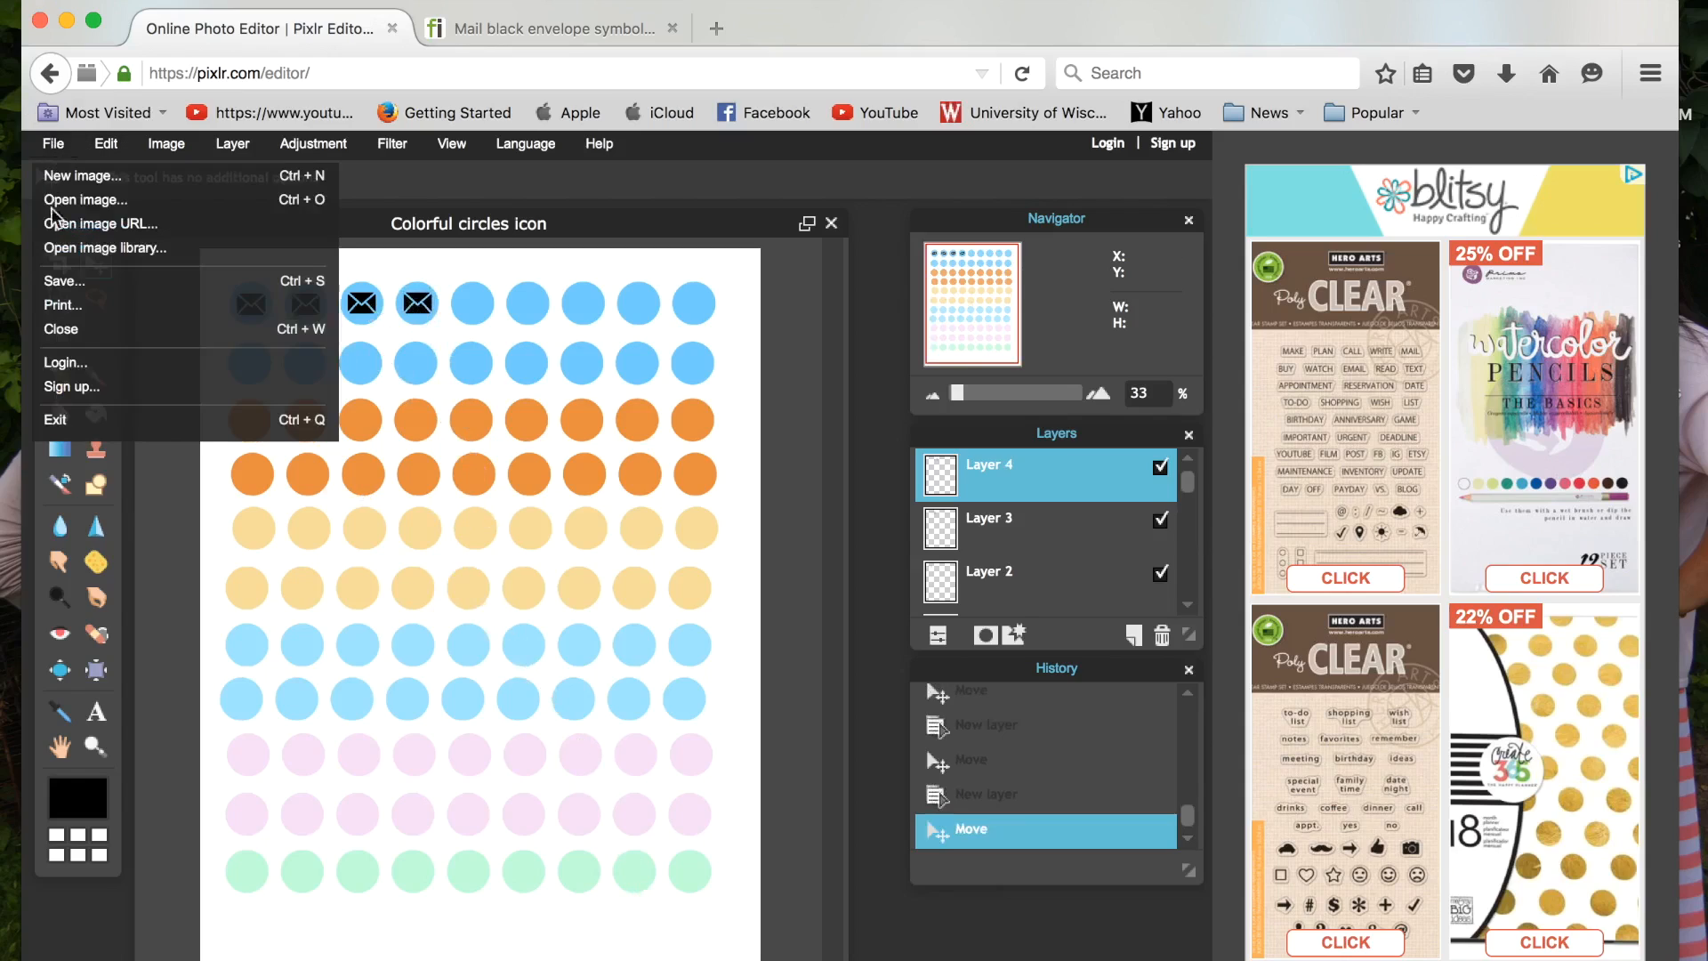
left_click(61, 280)
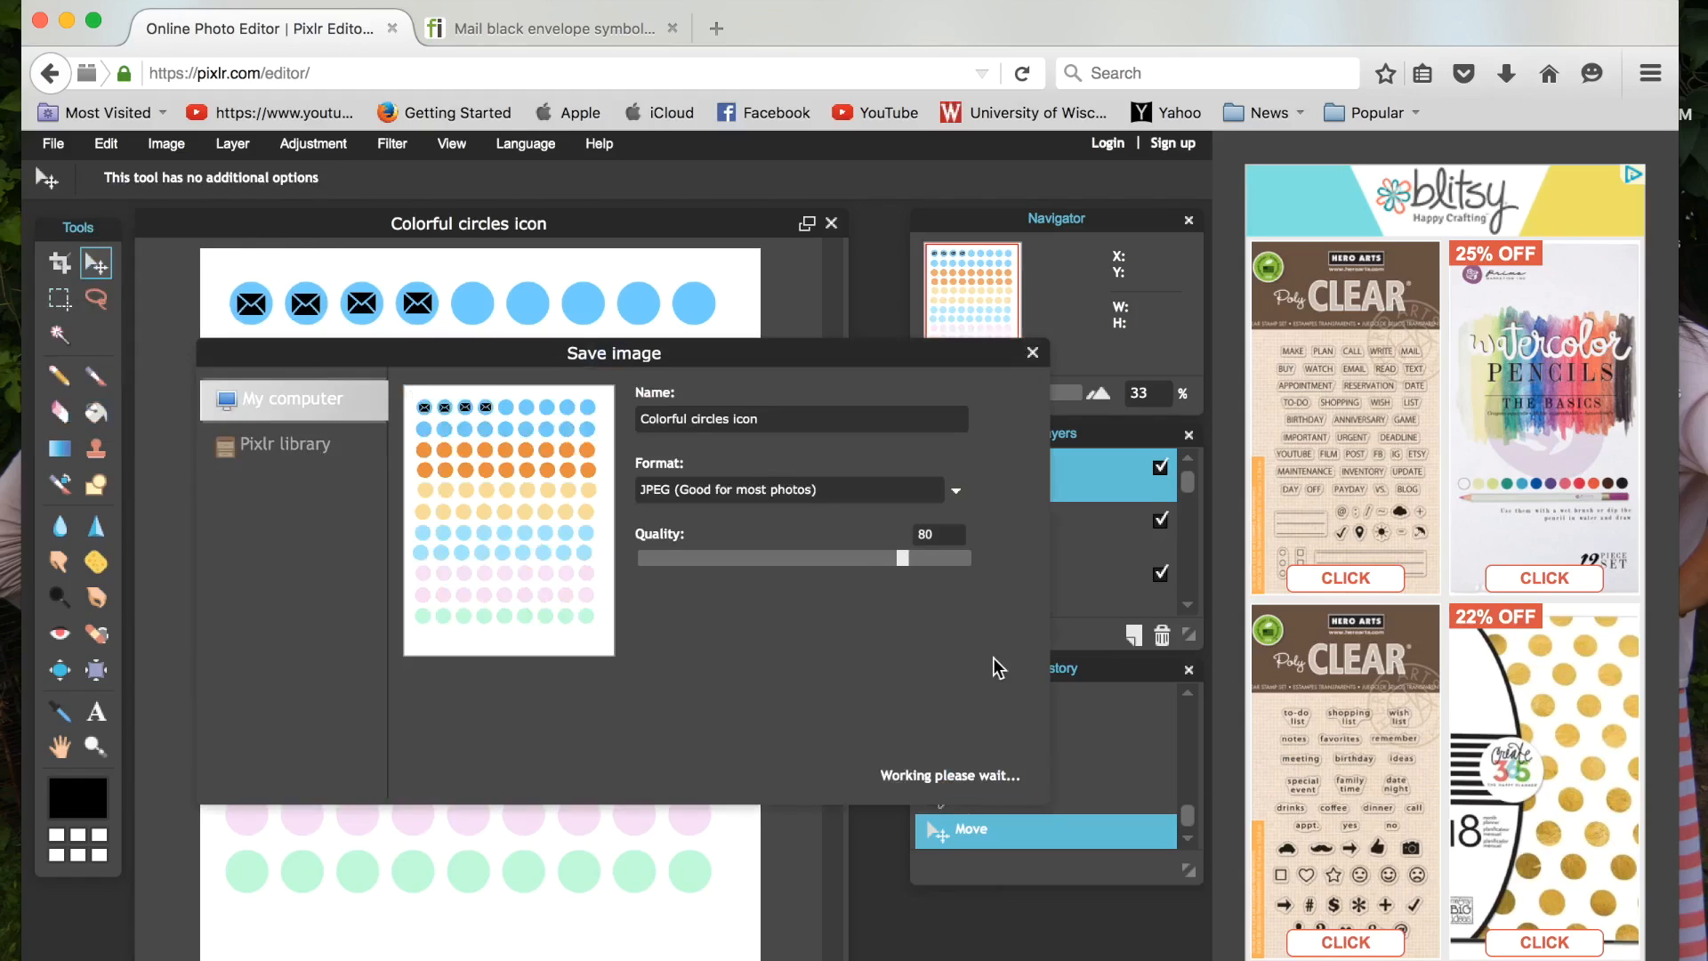
left_click(956, 493)
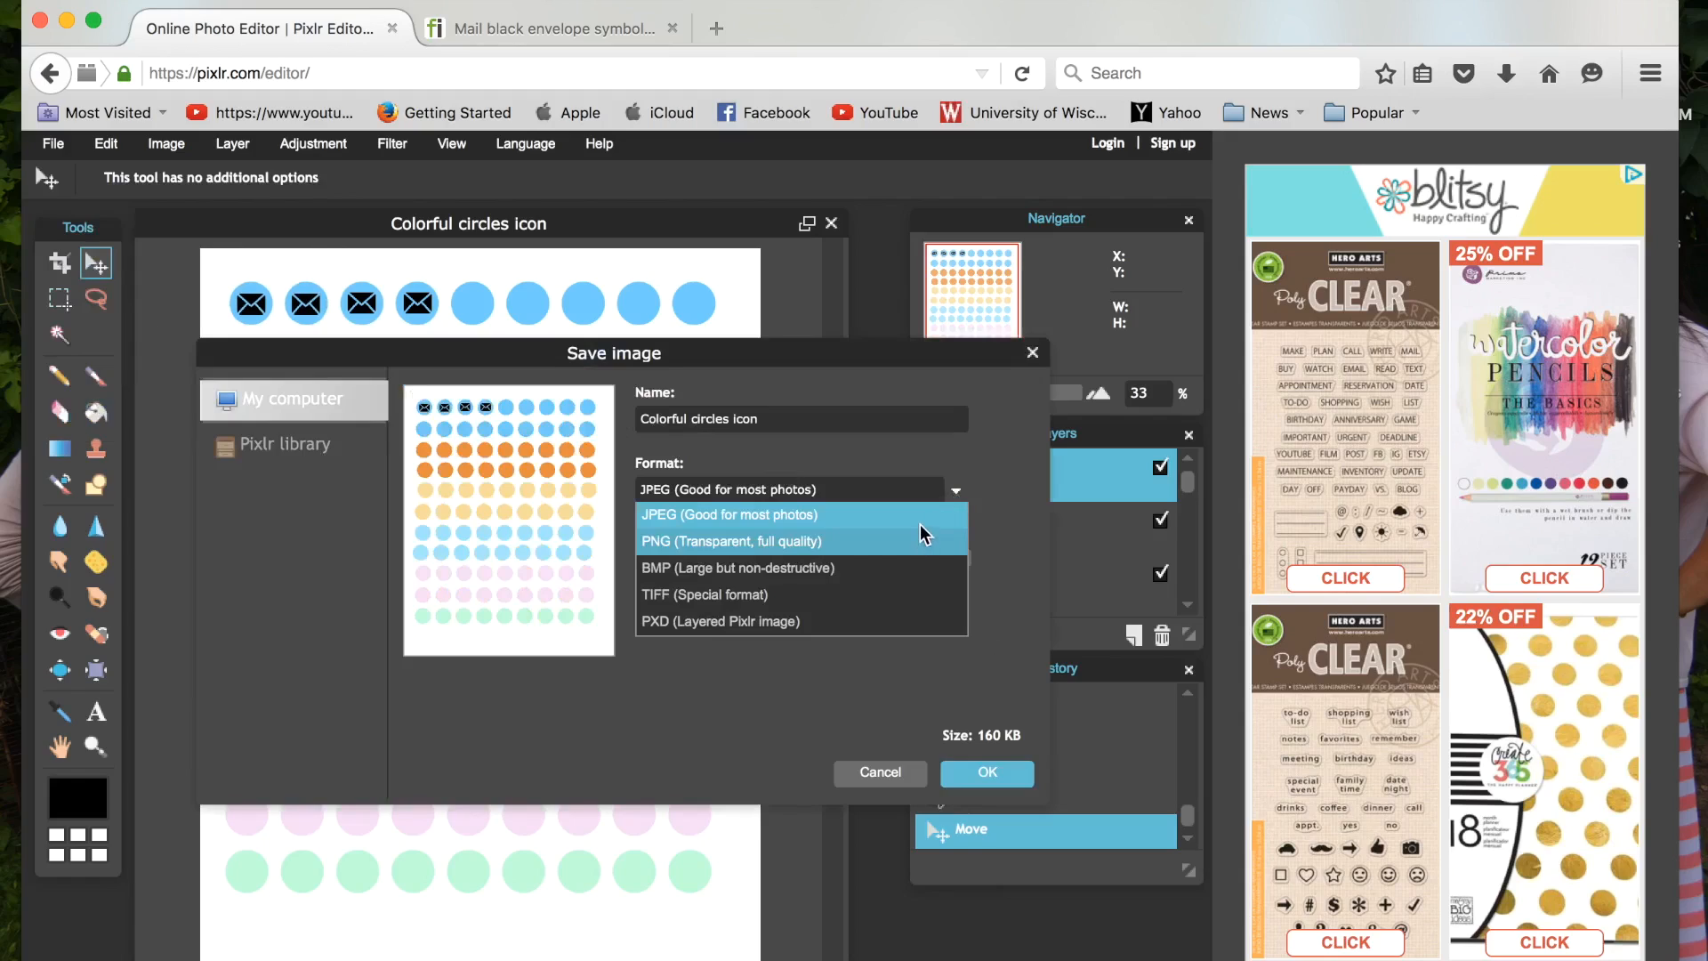
left_click(960, 496)
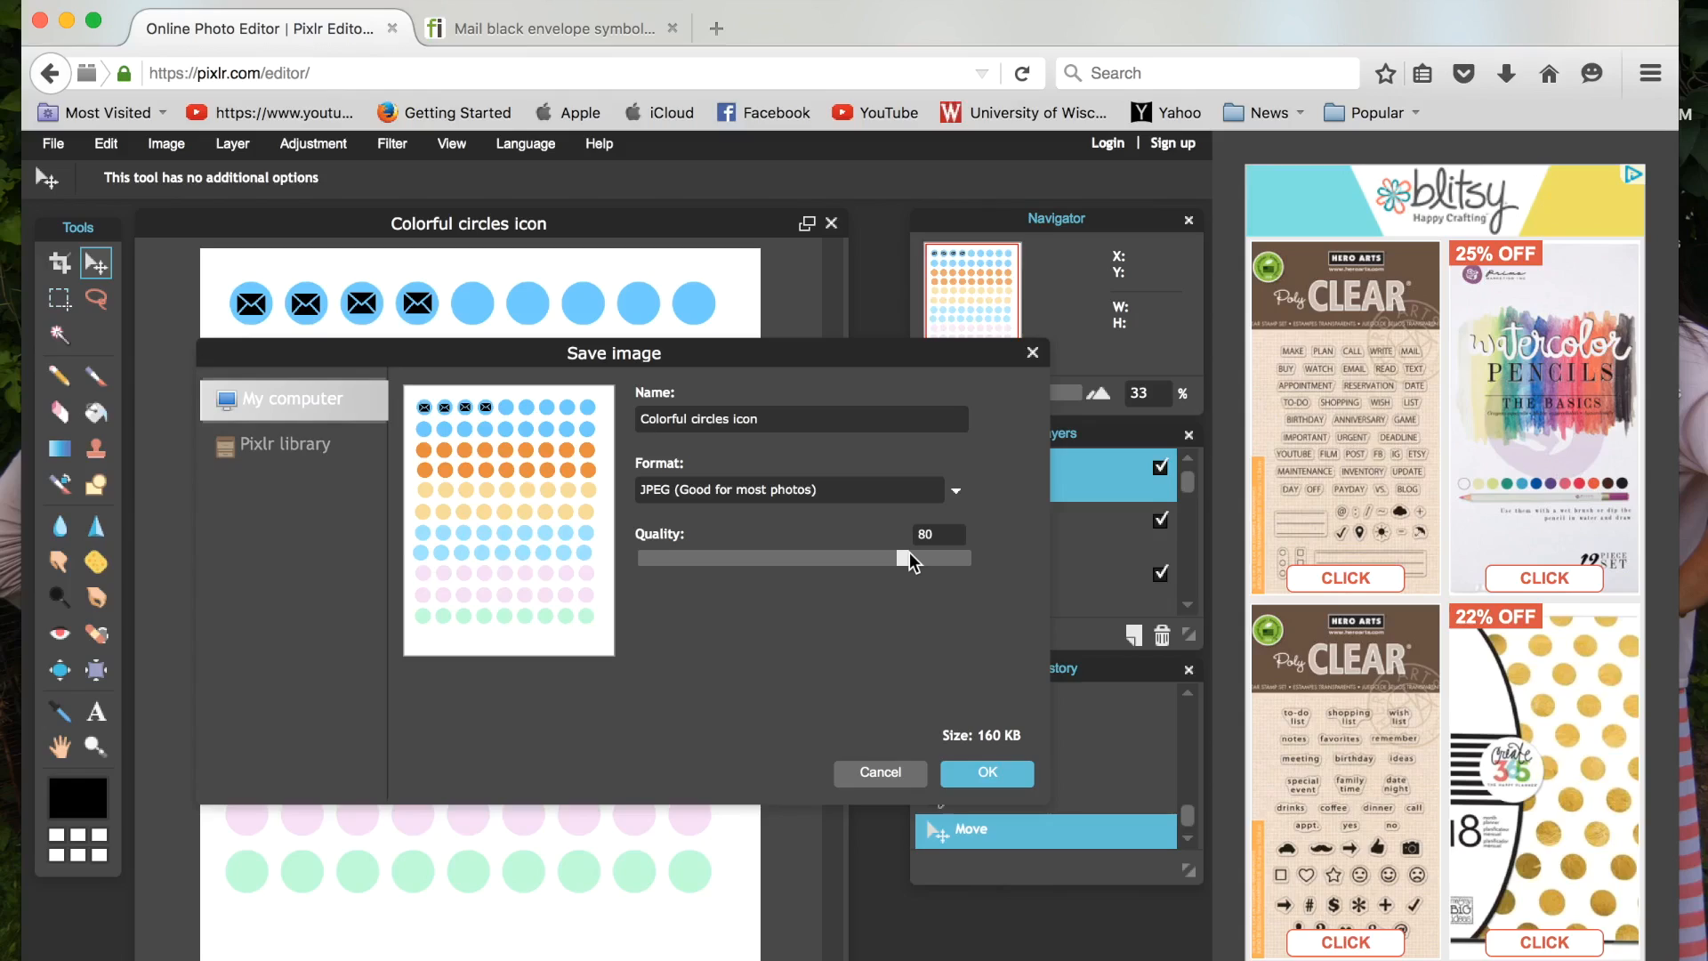
left_click_drag(902, 562, 978, 568)
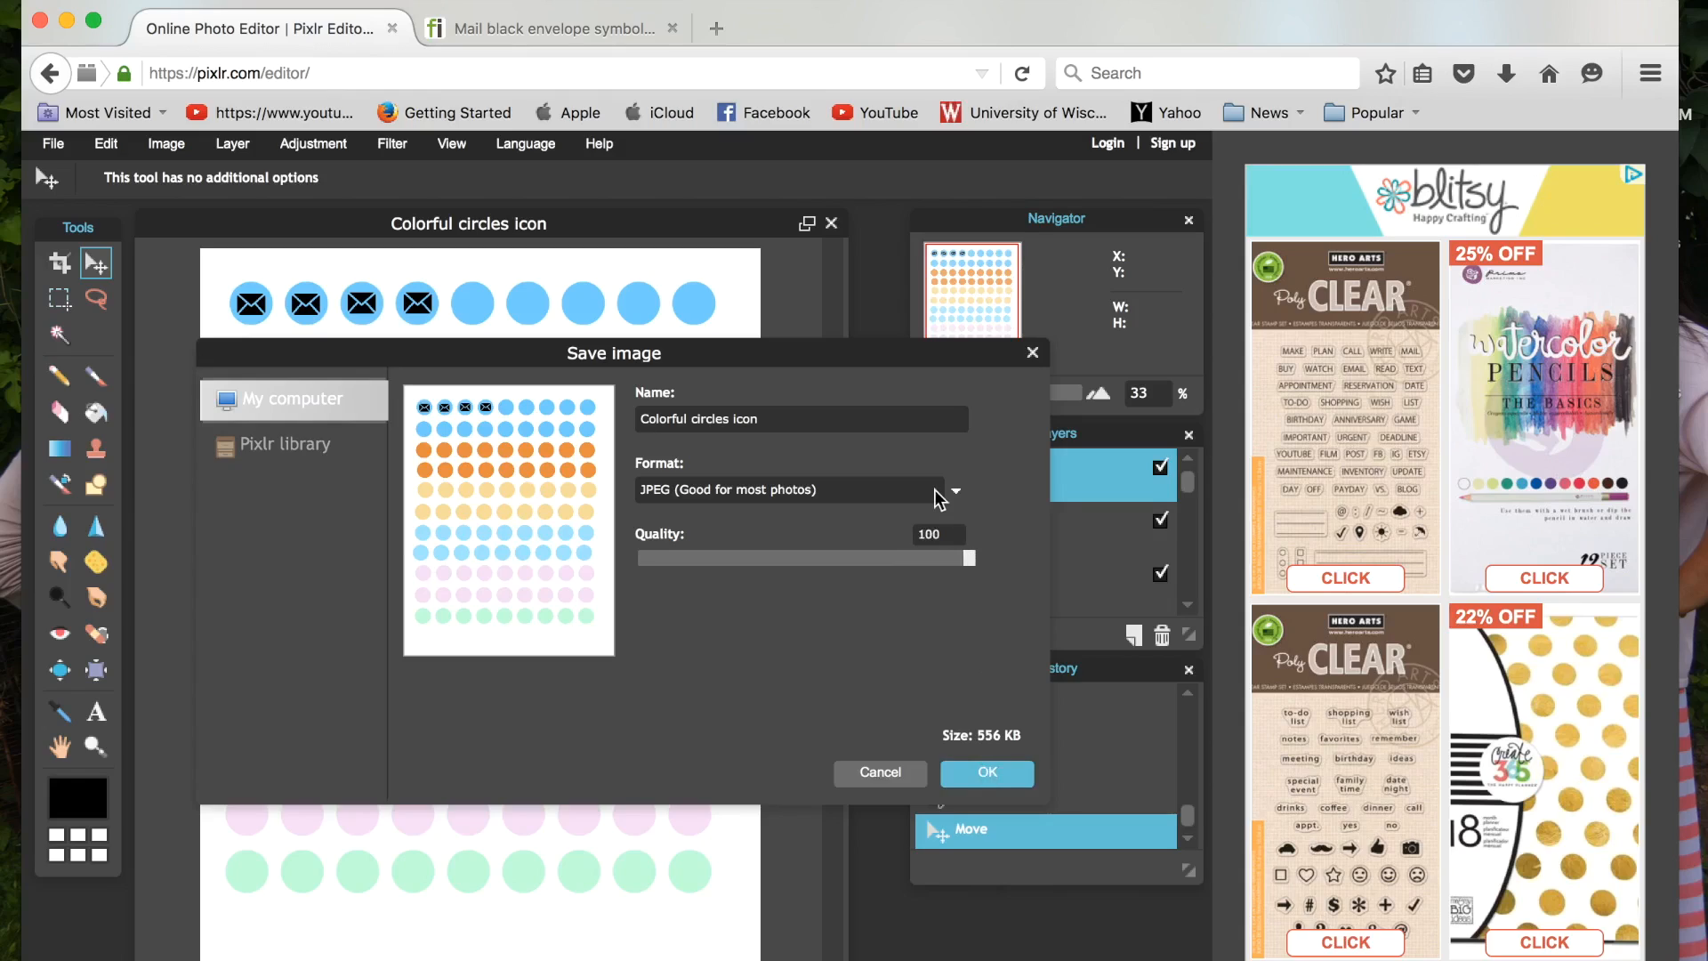
left_click(1033, 353)
Step: Minimize the browser and look over the finished planner icons circle sheet as an example
left_click(67, 20)
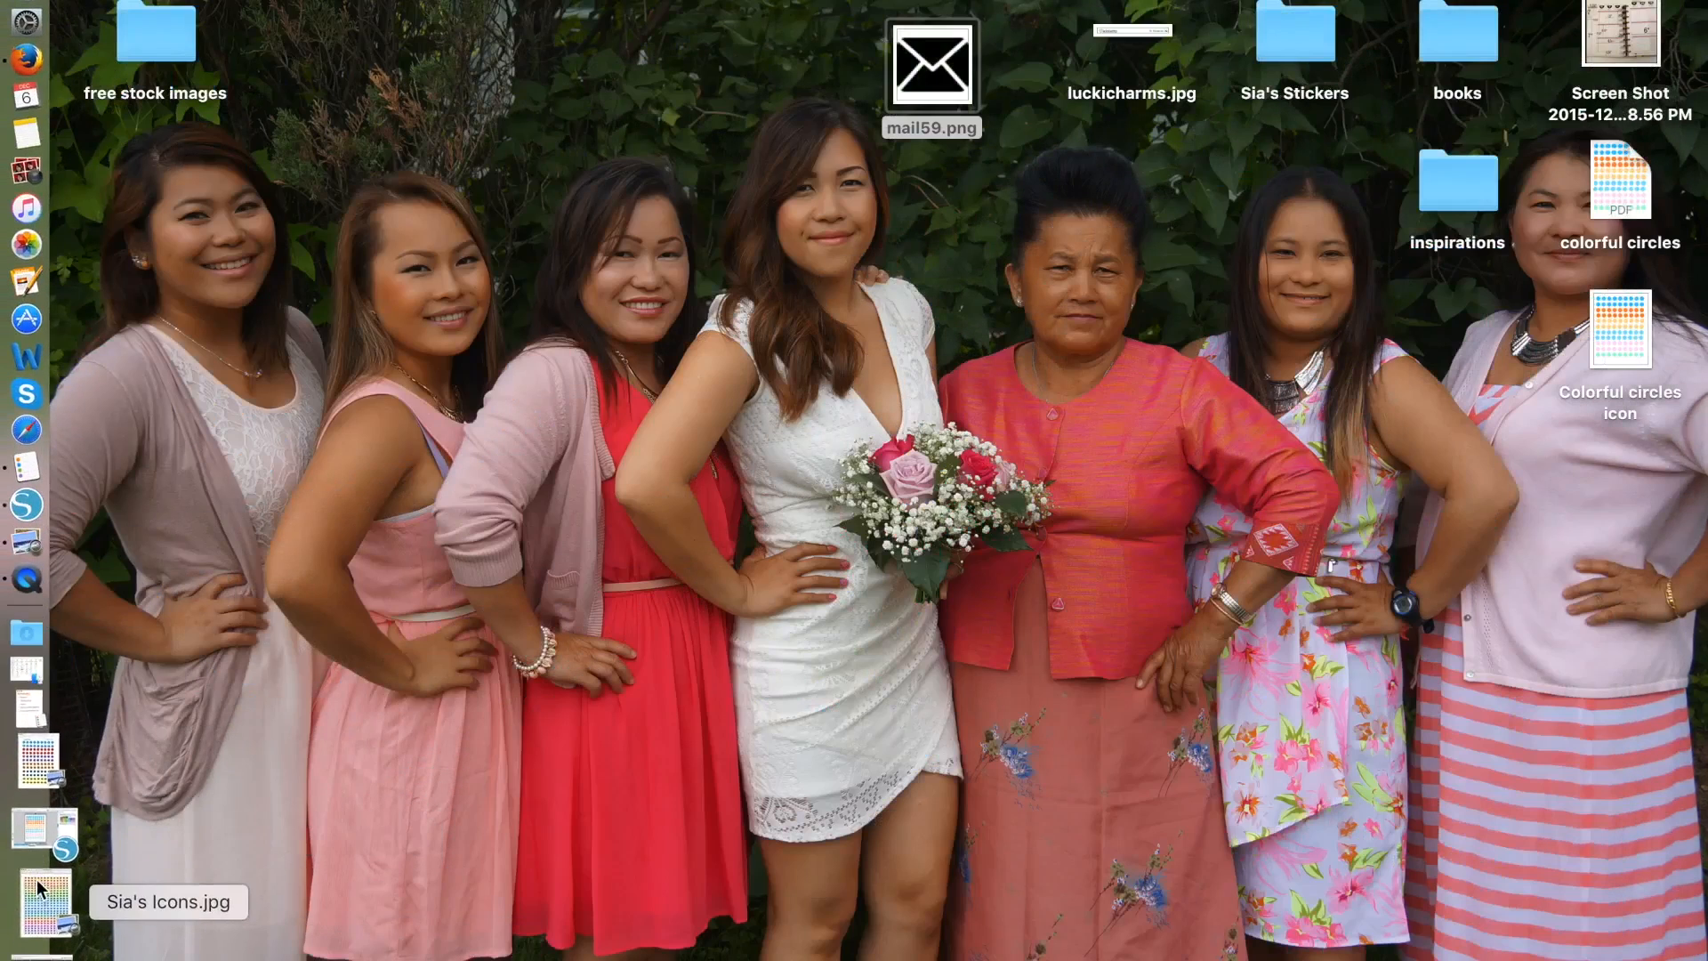
left_click(34, 820)
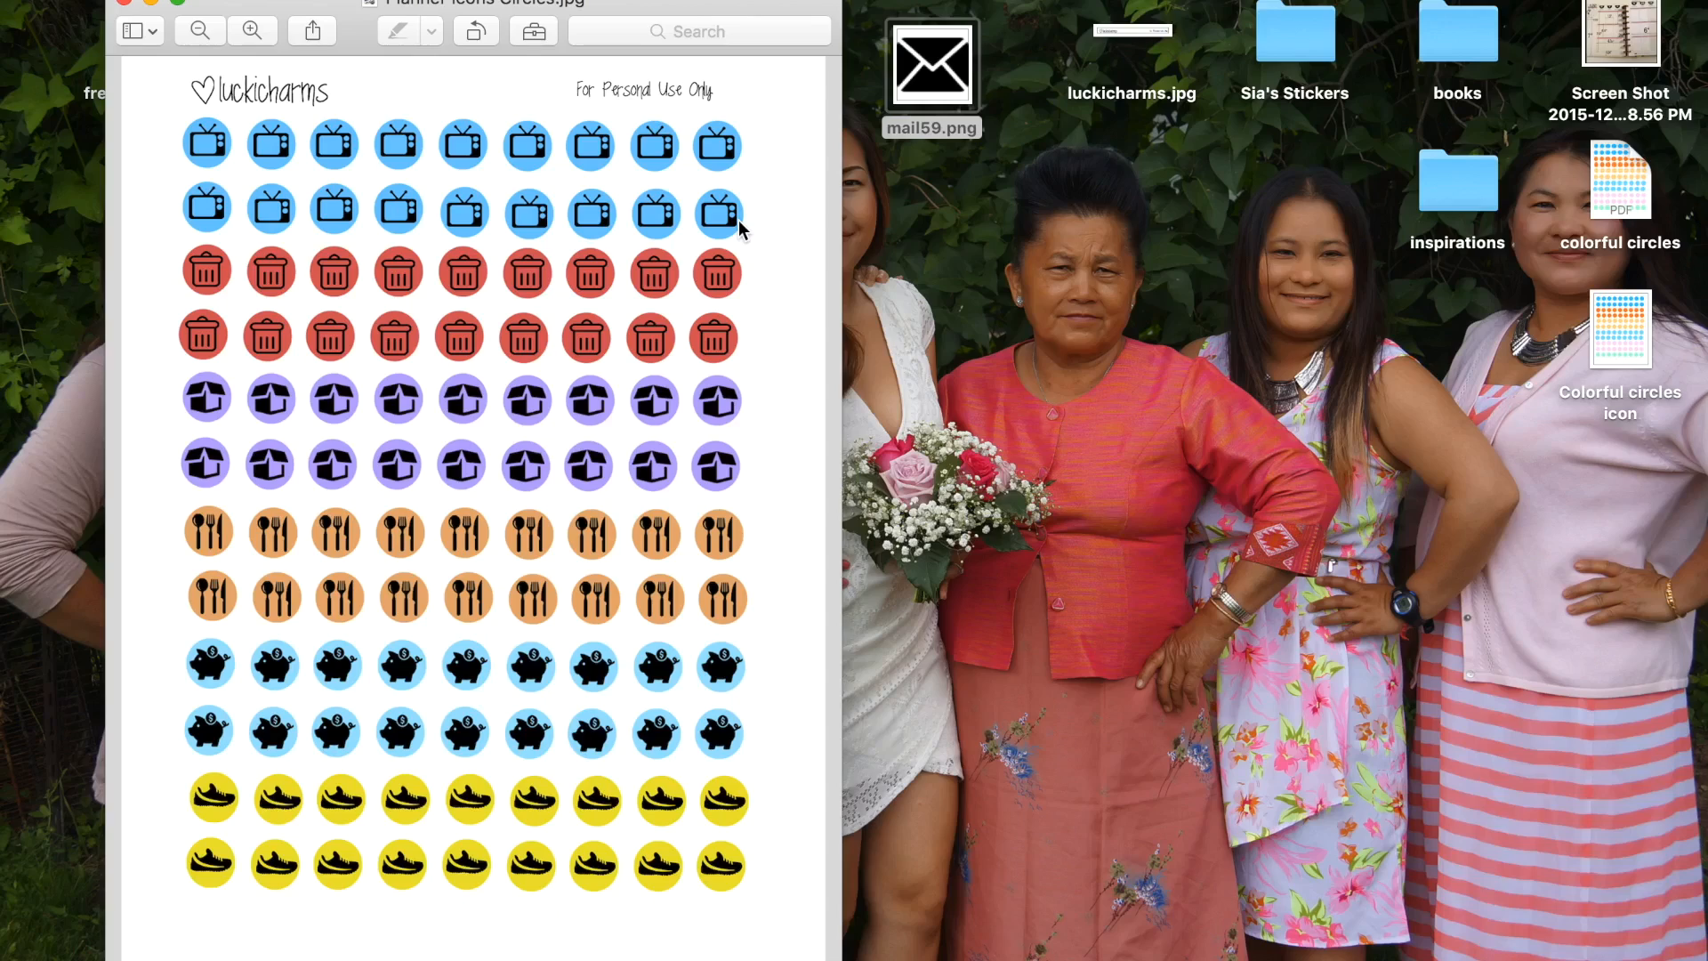
left_click(125, 5)
Step: Switch to Silhouette Studio, close Untitled-2.studio3 without saving, and go to the blank Untitled-3.studio3 document
mouse_move(6, 515)
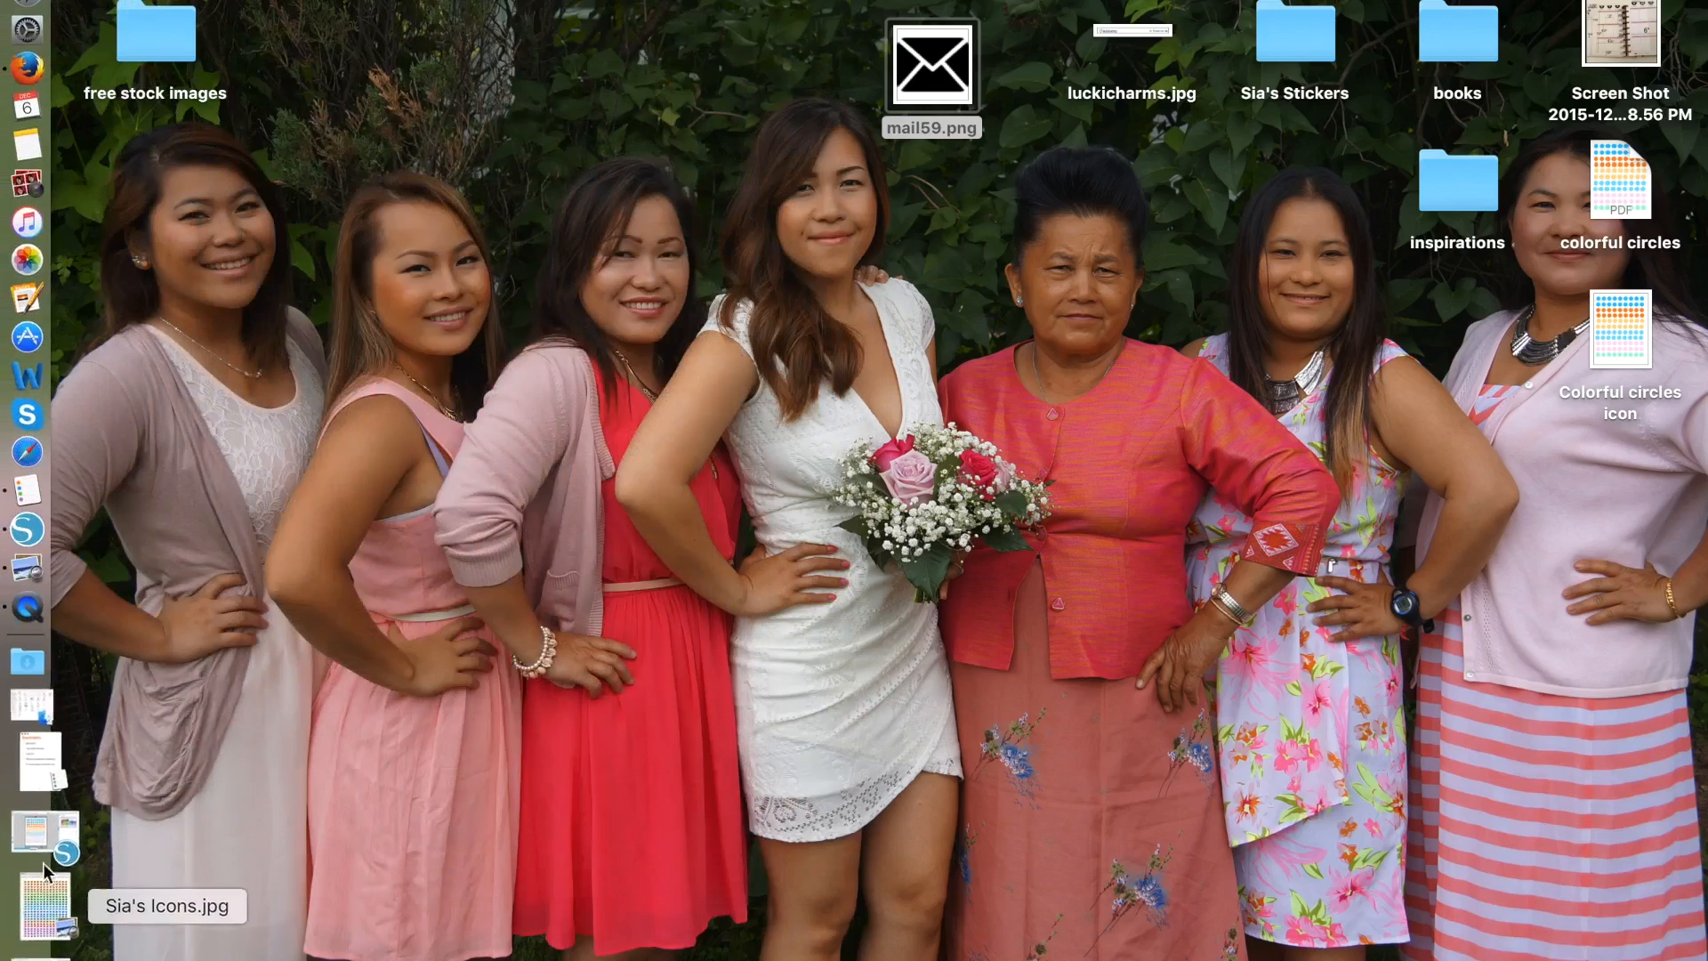
left_click(41, 843)
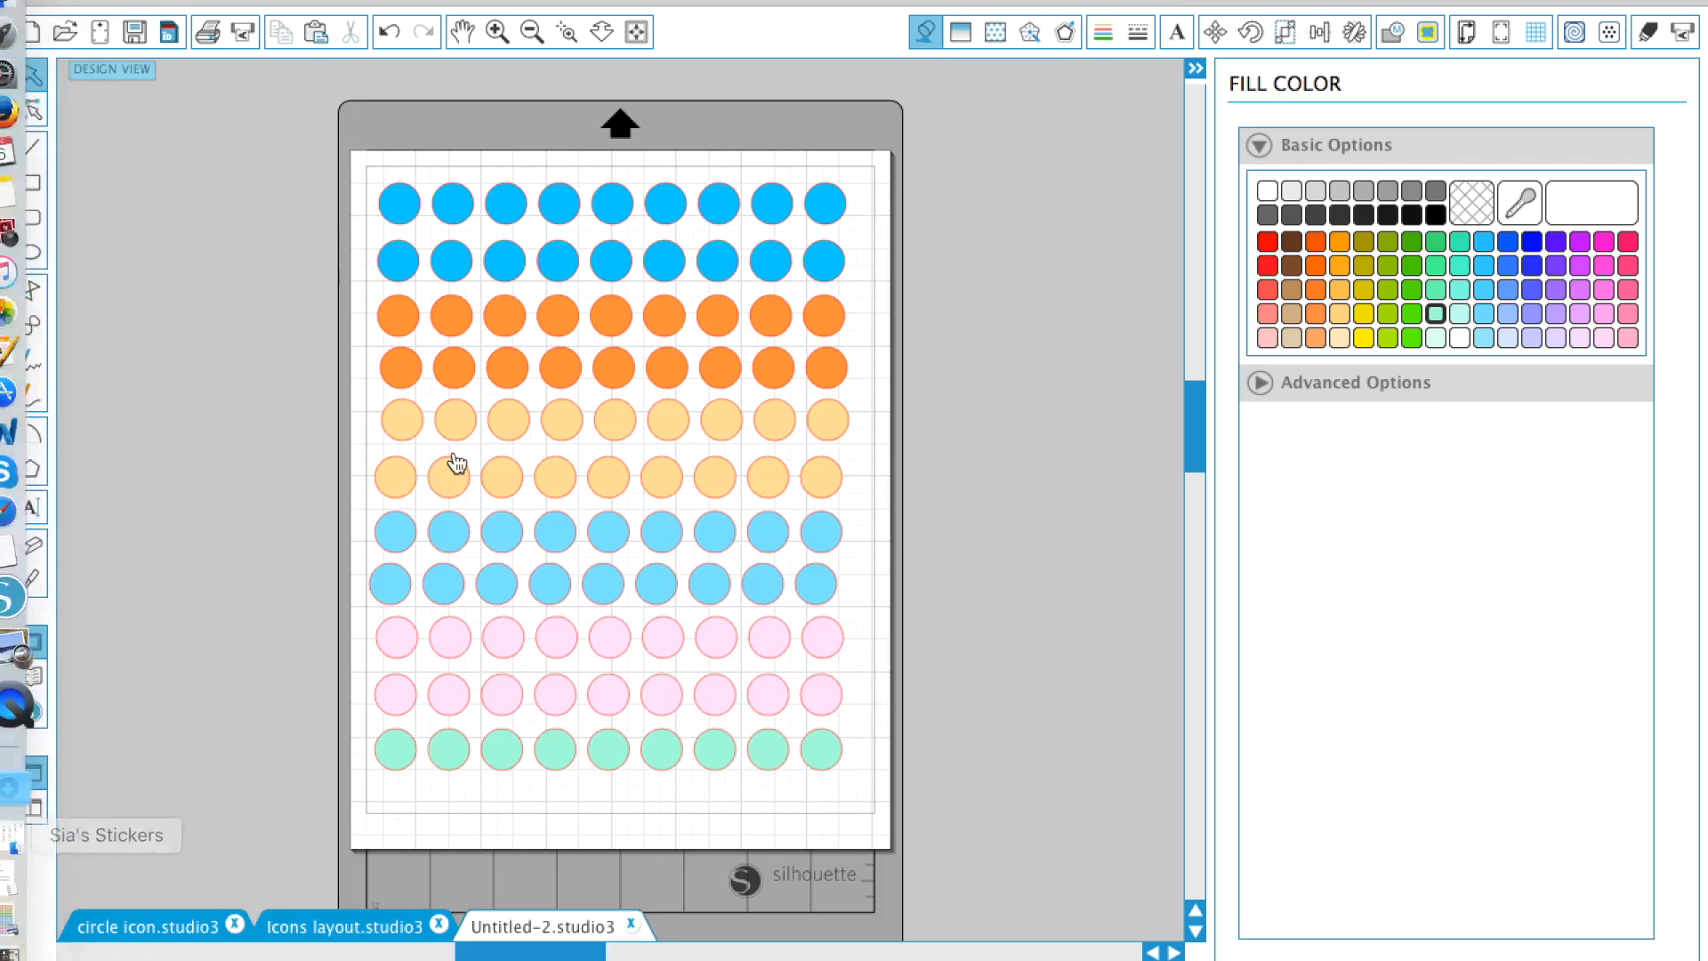
left_click(633, 925)
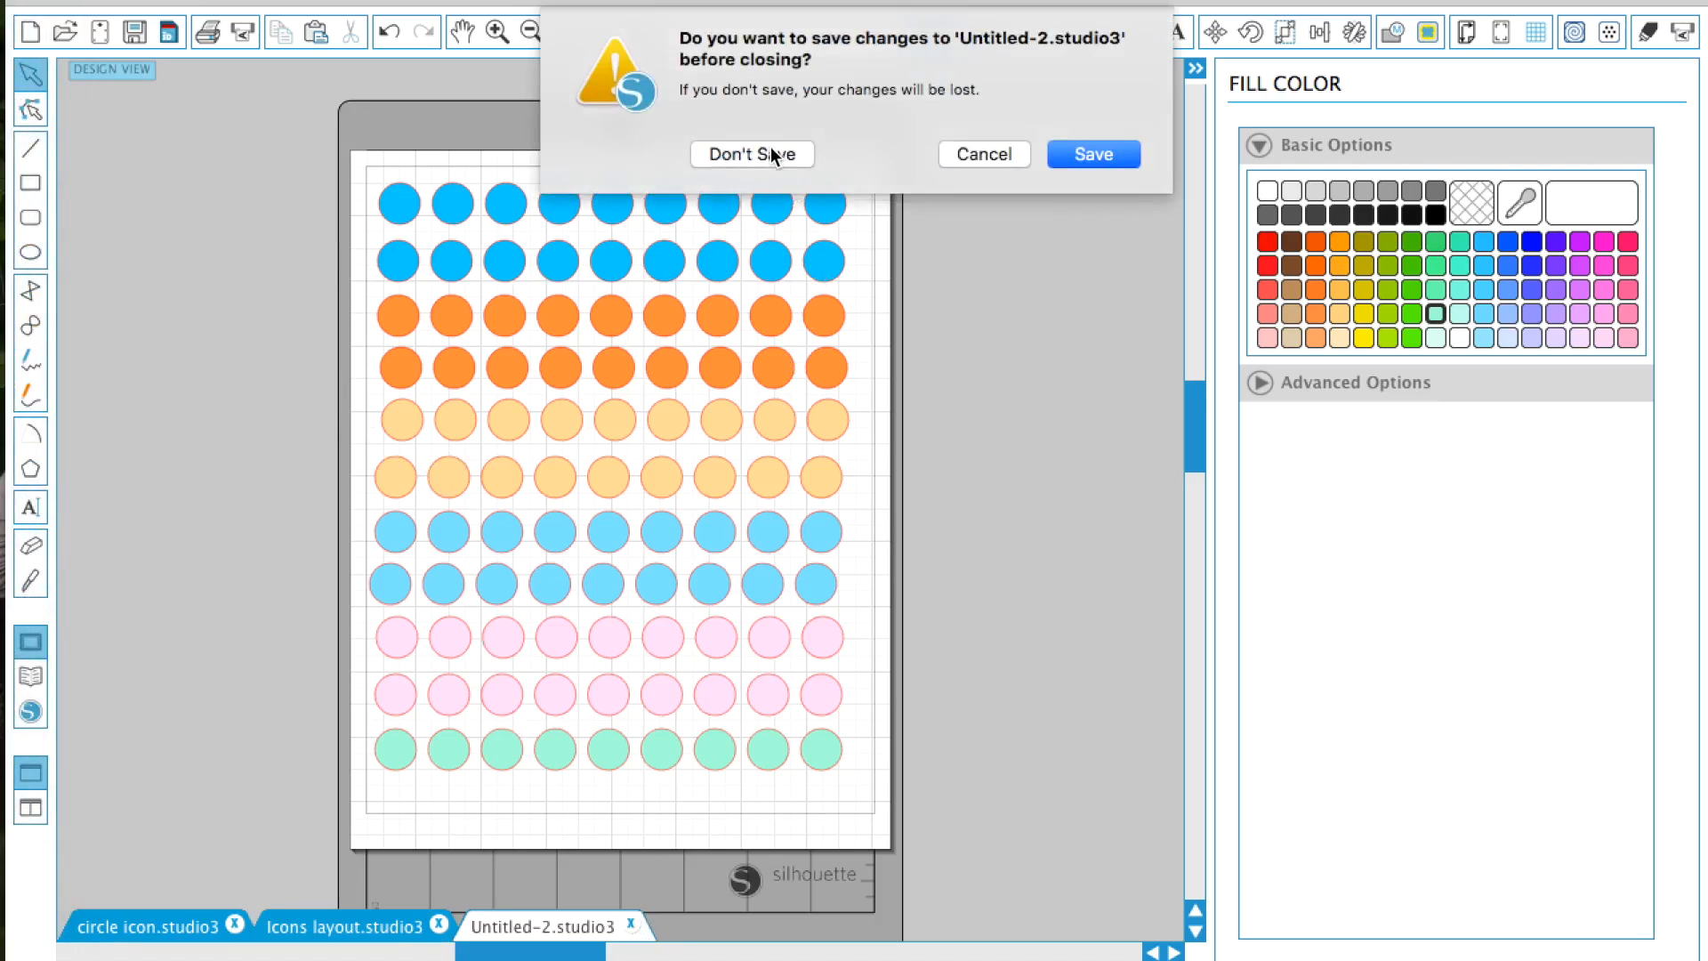
left_click(770, 146)
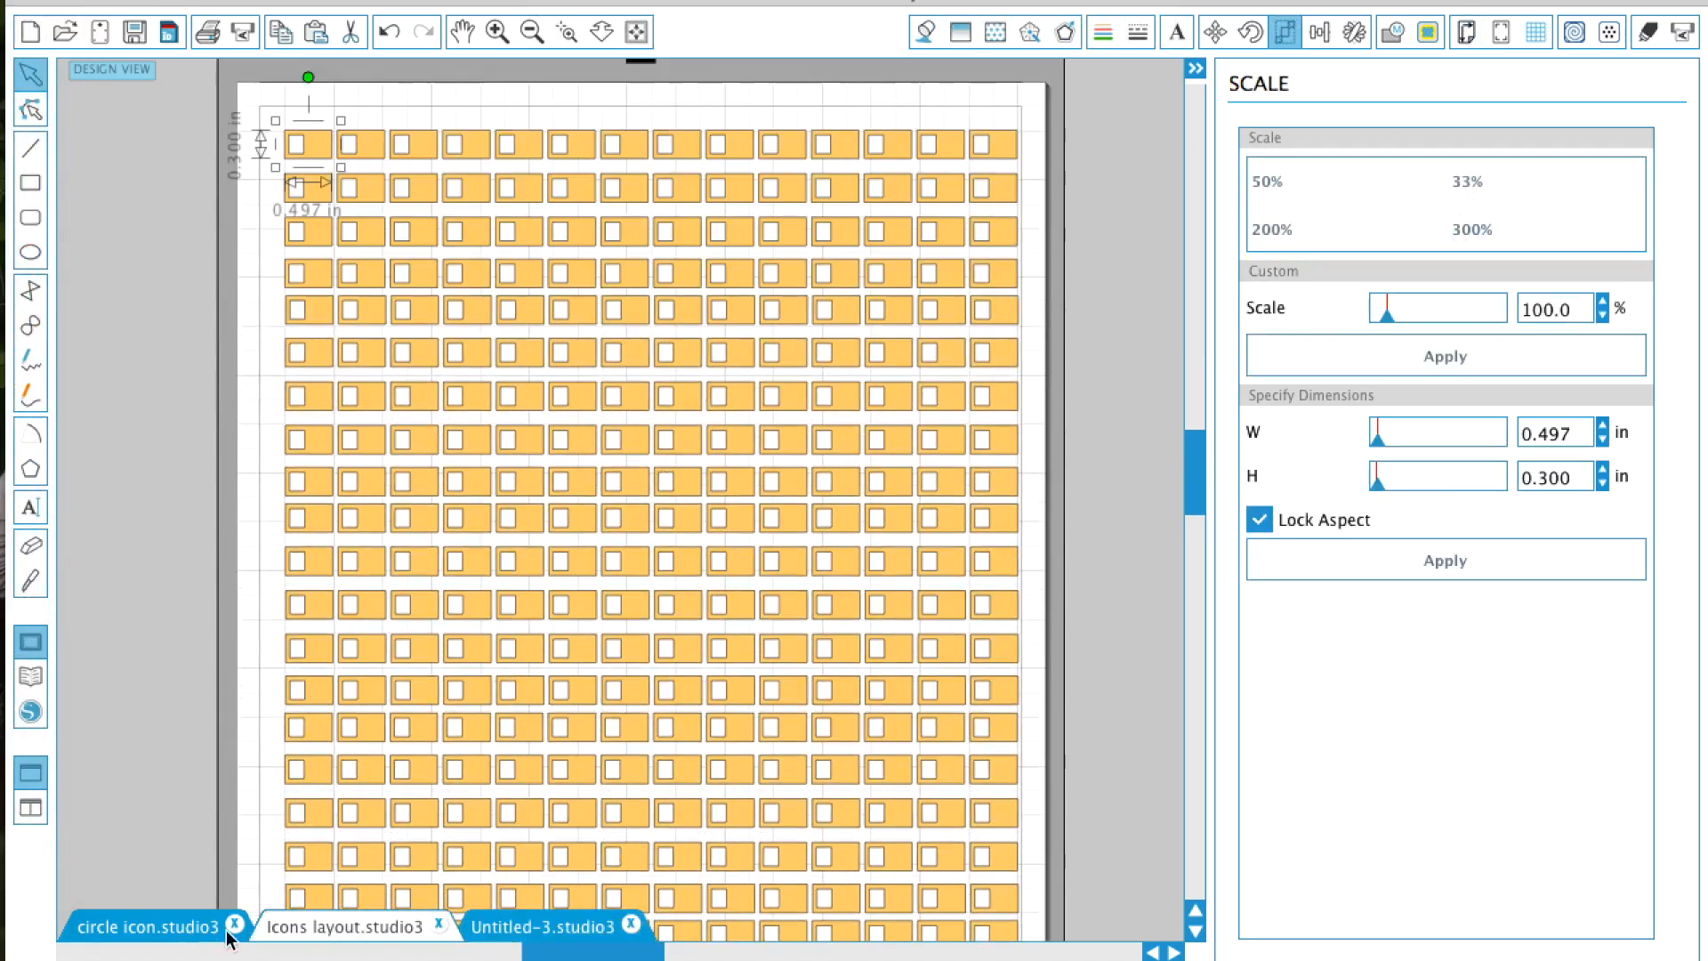
left_click(492, 934)
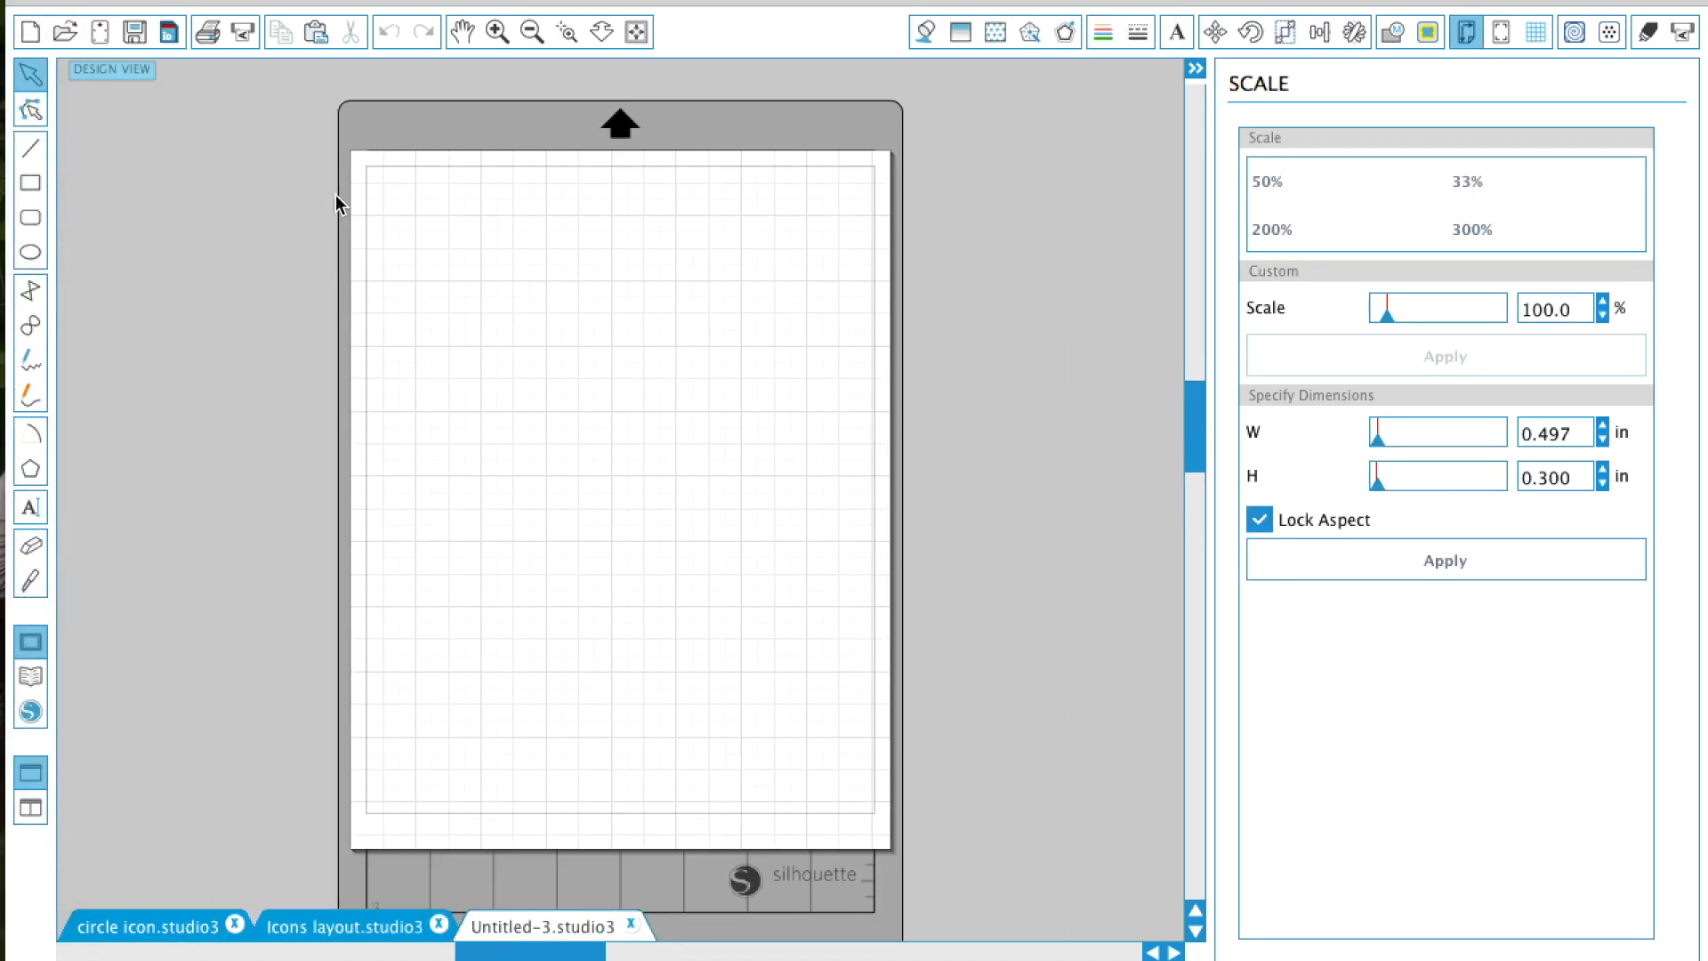
Step: Draw a rectangle about 0.9 in wide and 0.53 in high near the page's upper-left corner
left_click(31, 190)
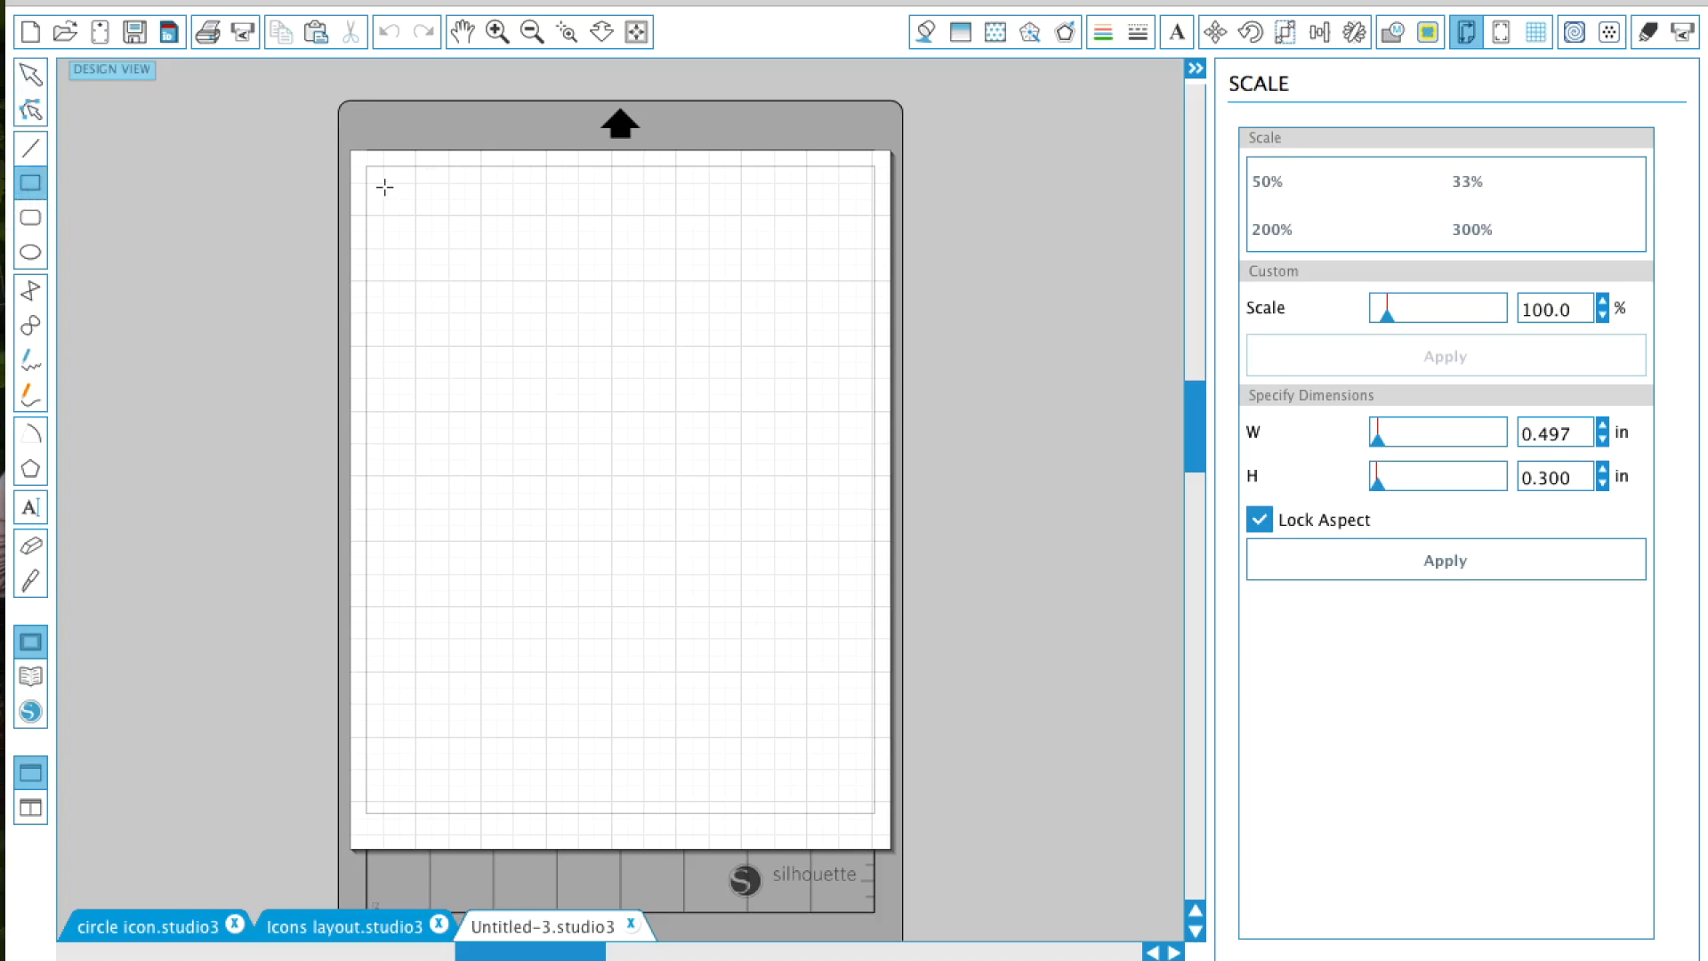
left_click_drag(384, 181, 442, 213)
left_click(27, 79)
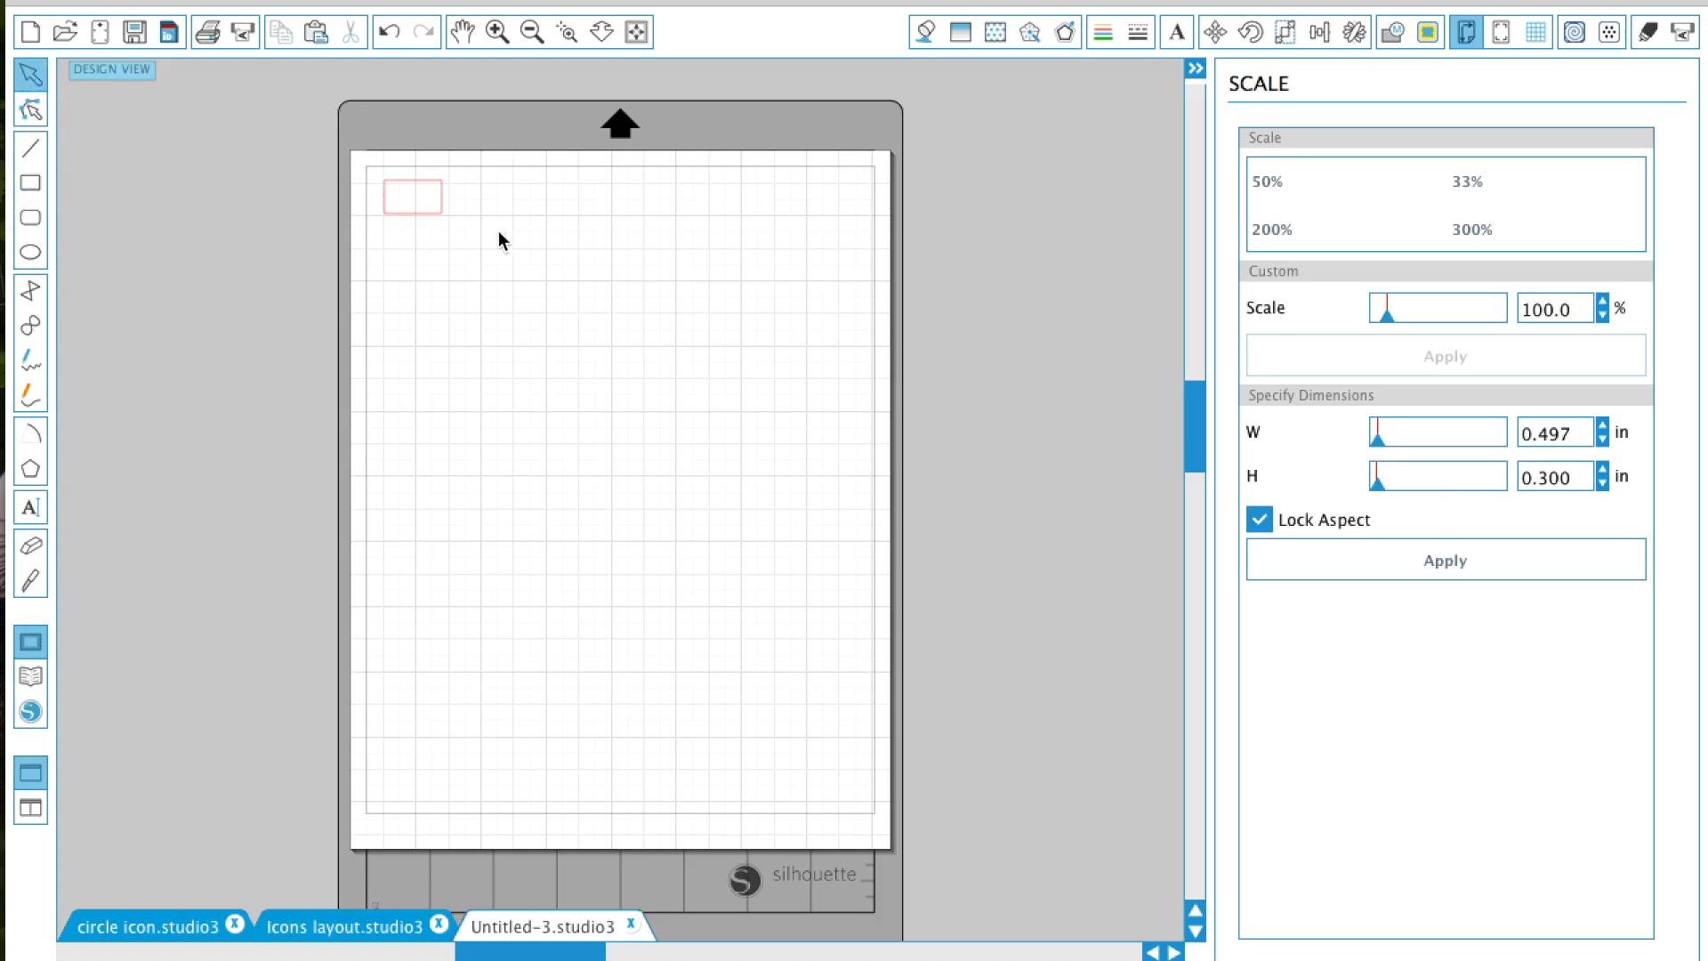
Step: Unlock the rectangle's aspect ratio and resize it to 0.500 in wide and 0.300 in high
left_click(441, 213)
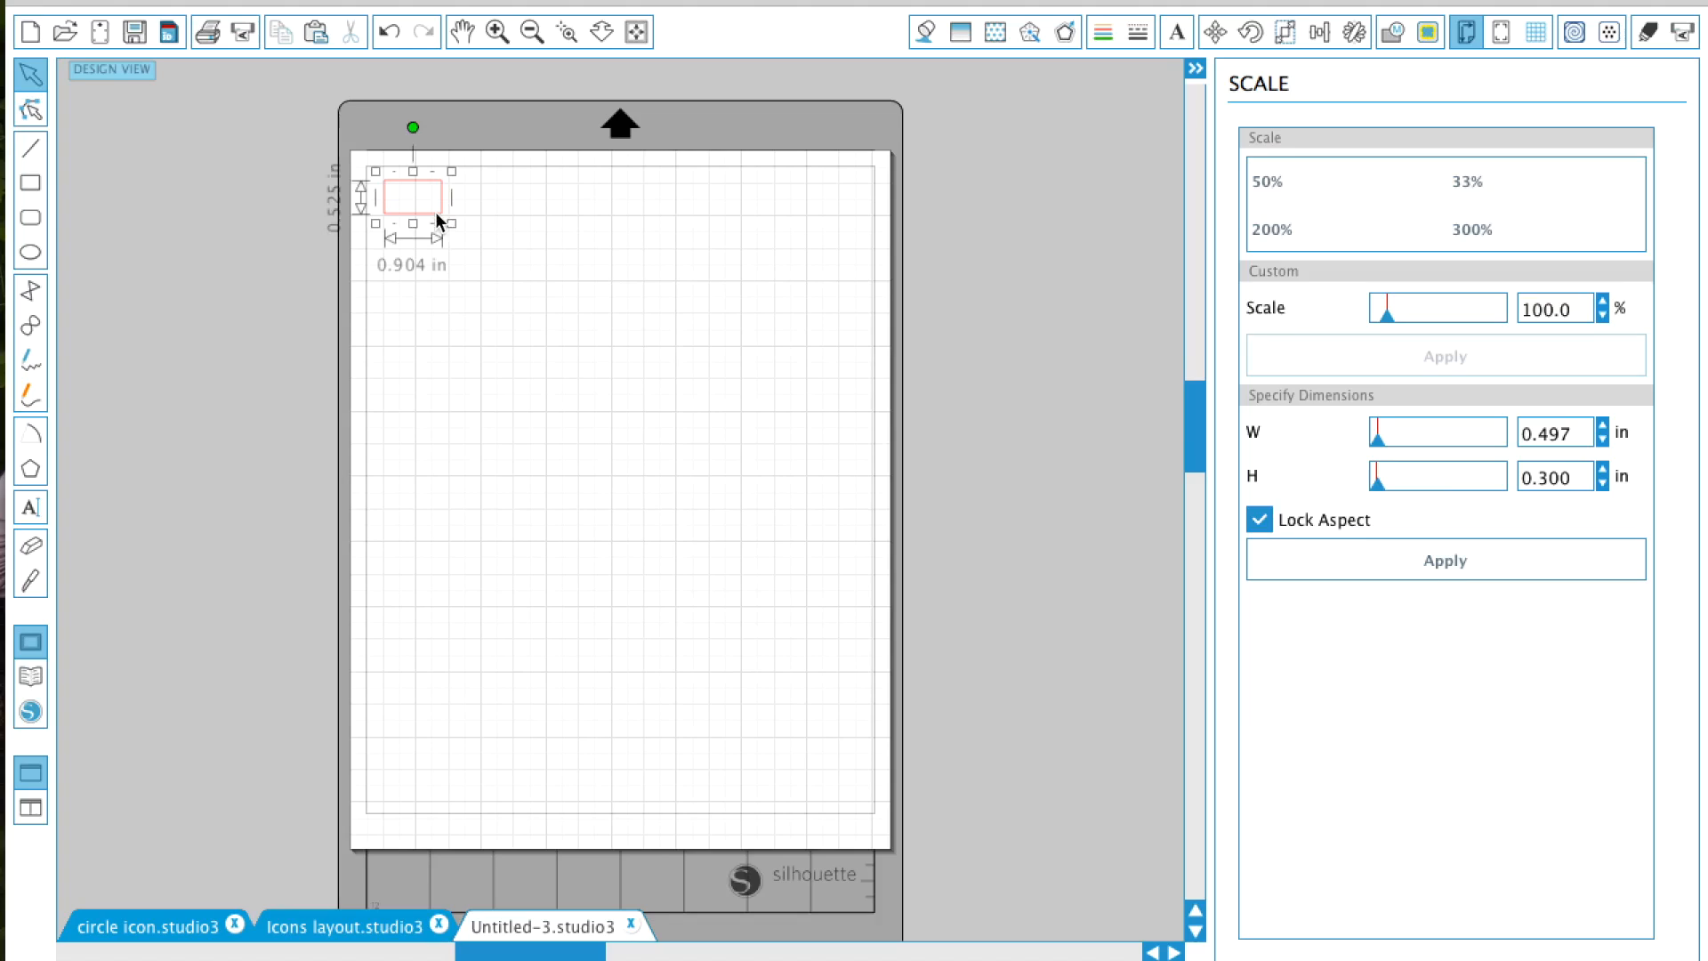
left_click(1281, 33)
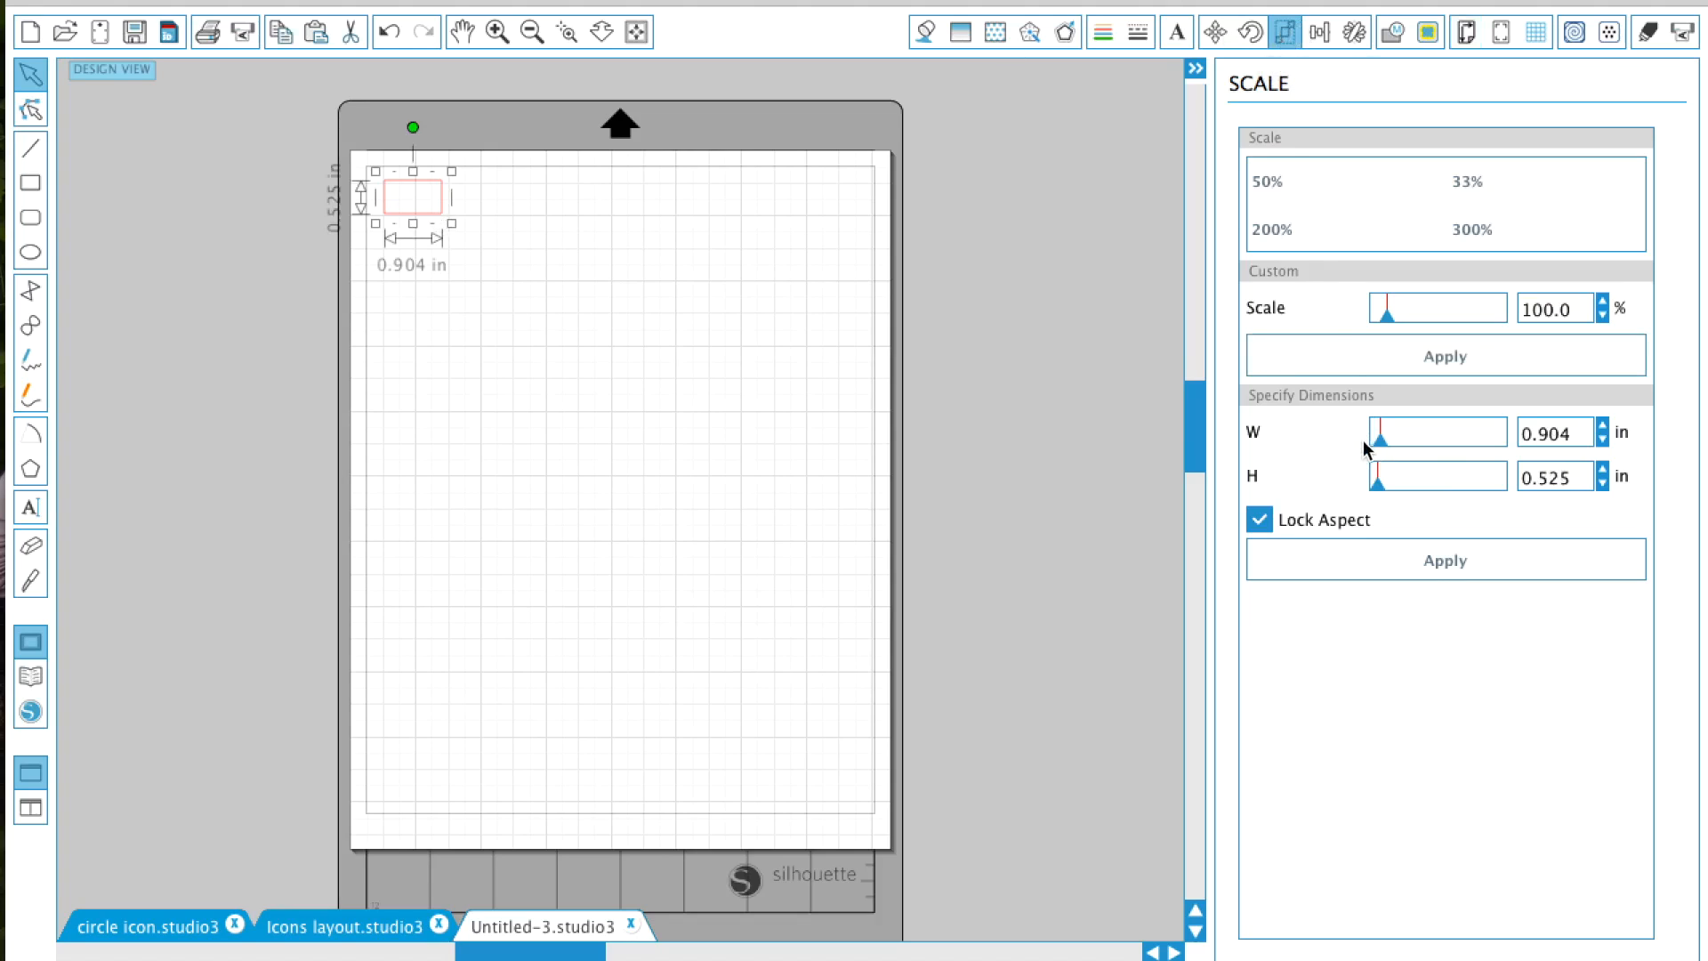
left_click(1254, 525)
left_click_drag(1581, 433, 1539, 434)
type("5")
left_click_drag(1571, 481, 1546, 483)
left_click_drag(1542, 485, 1539, 486)
type("300")
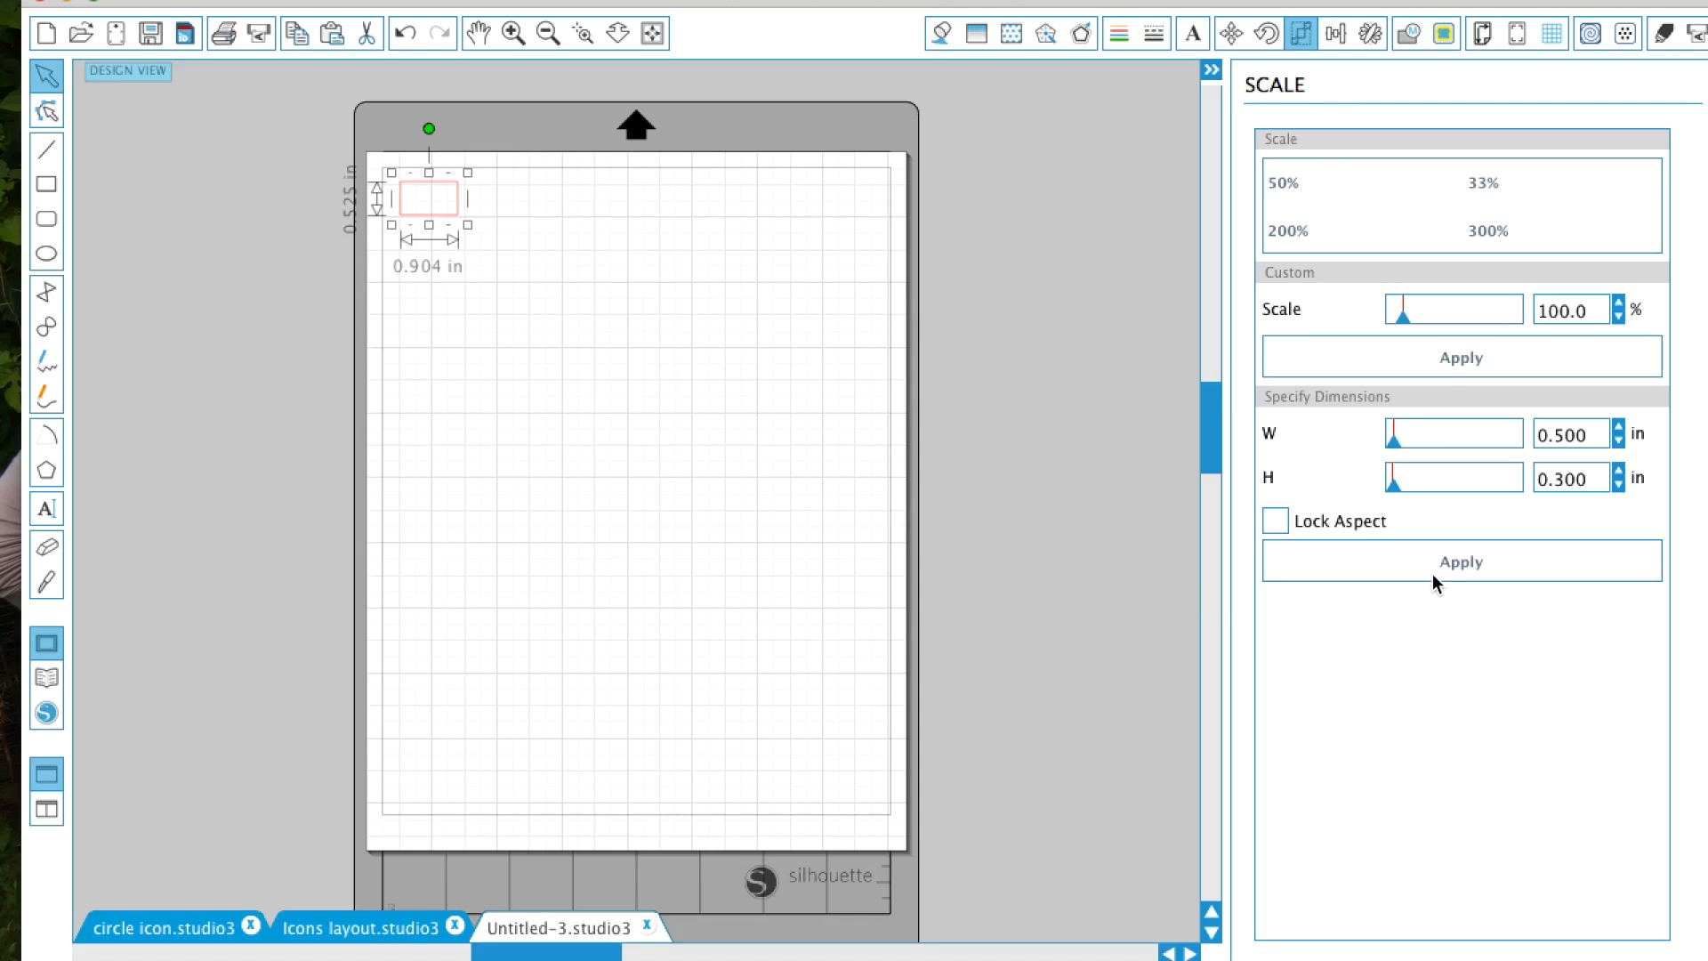
left_click(1432, 577)
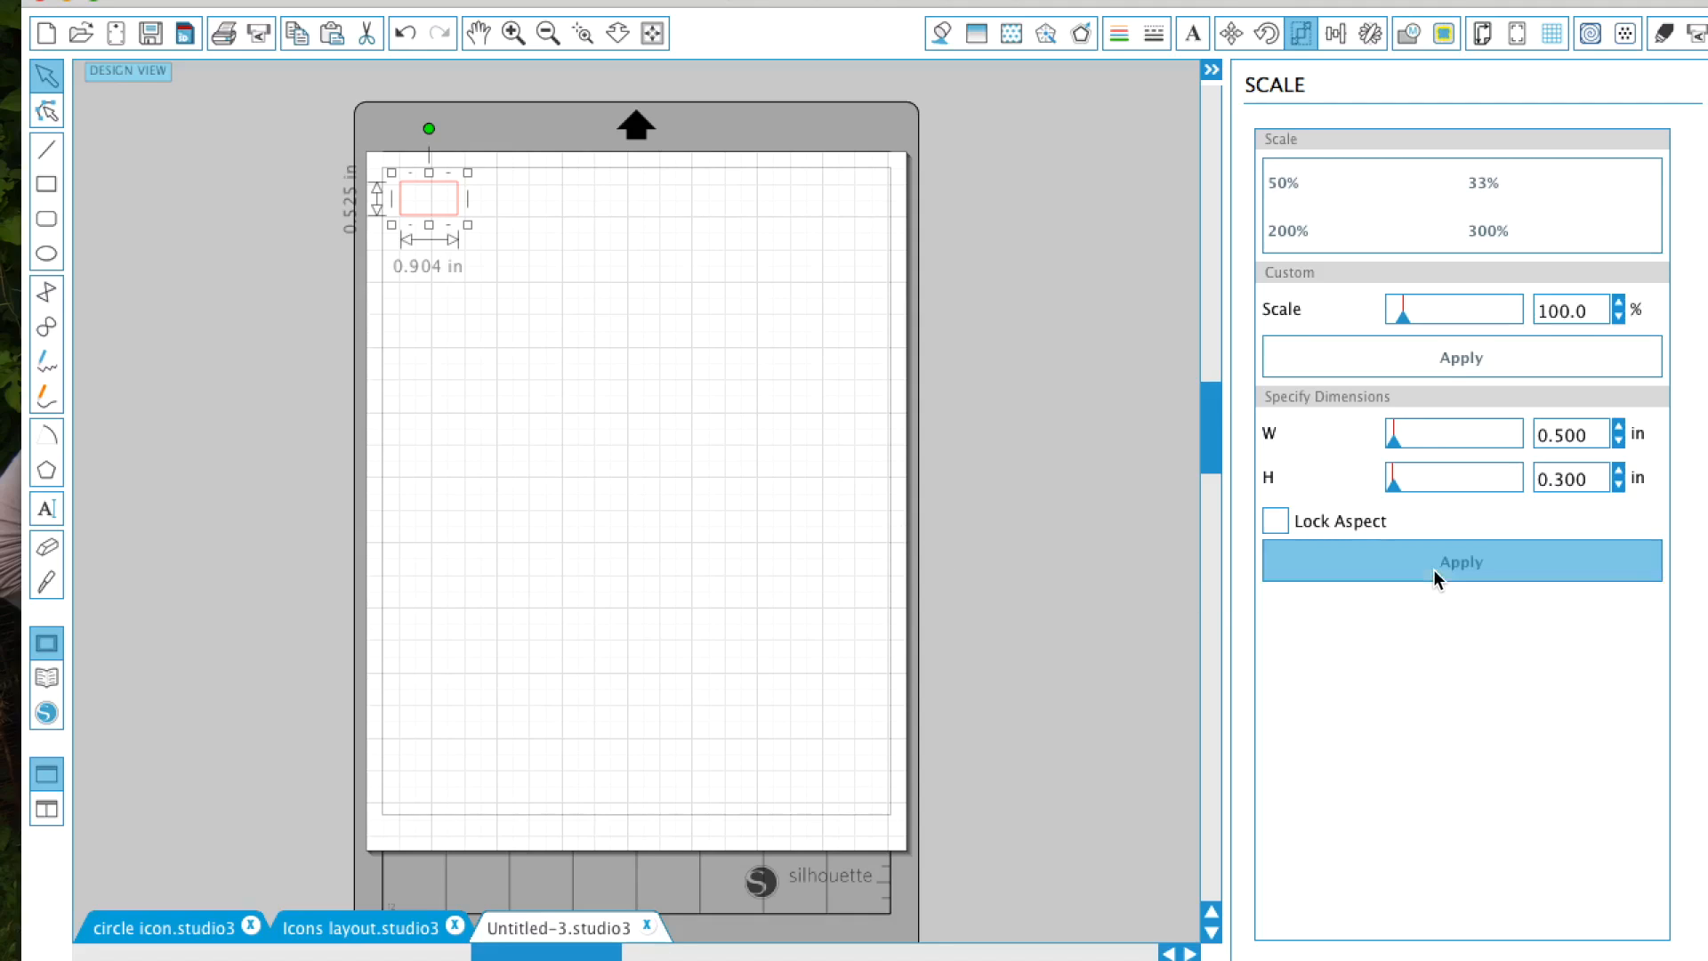
scroll(431, 492, "up", 3)
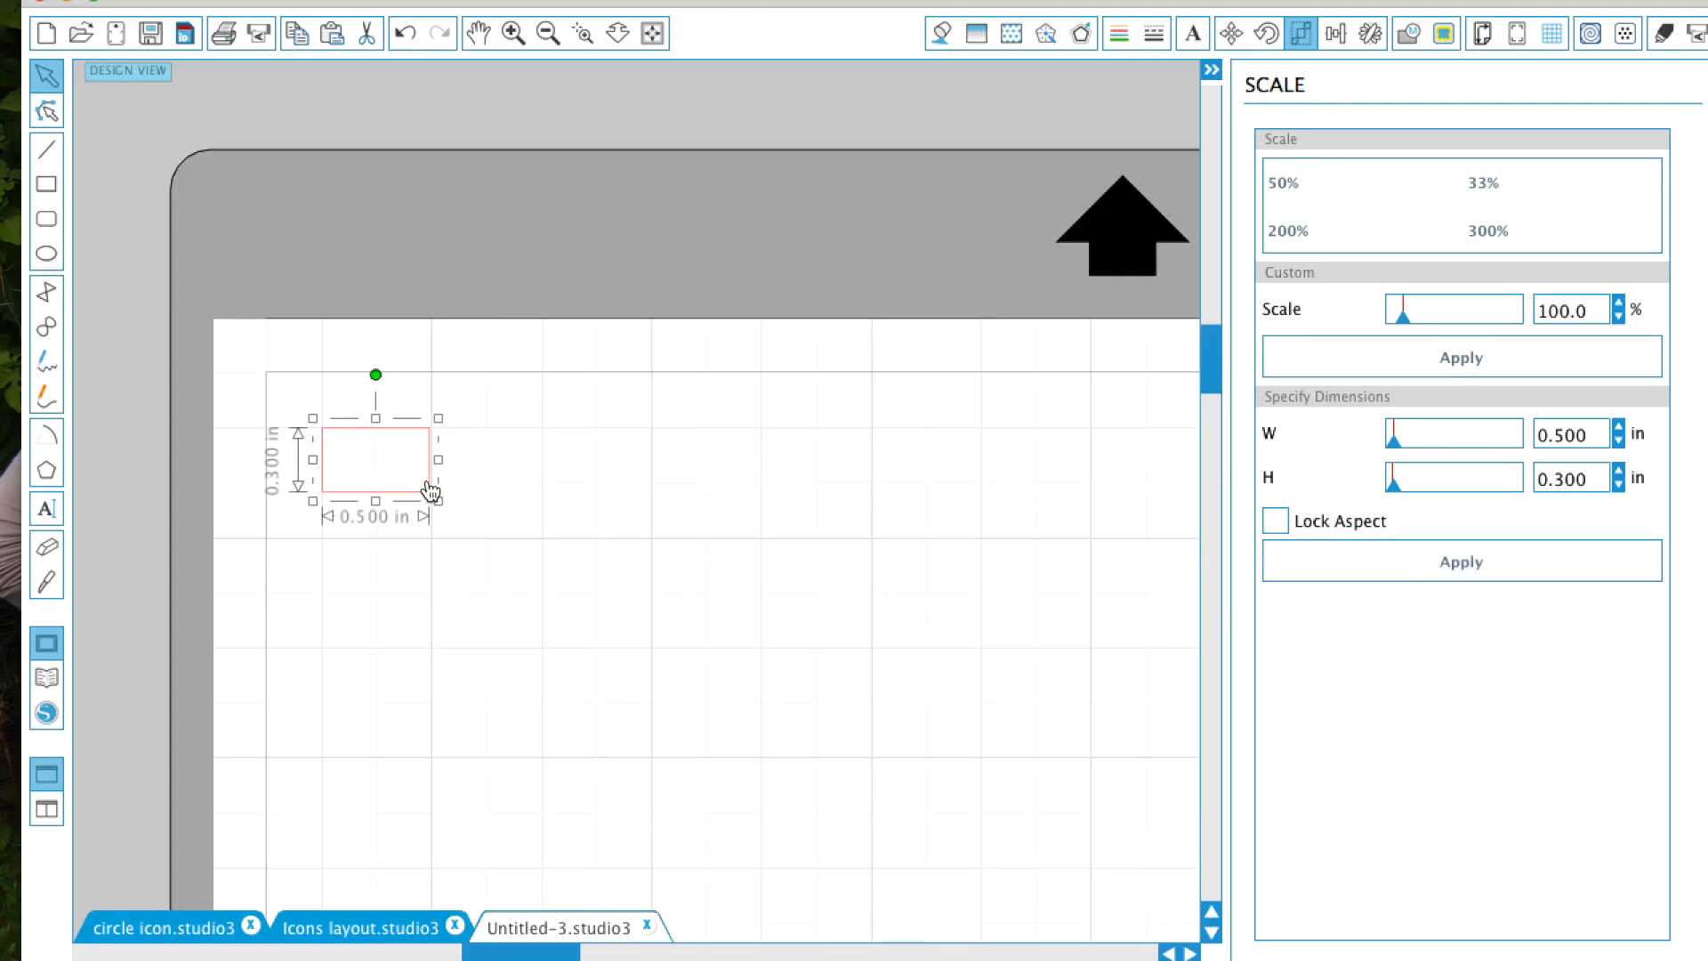
left_click(476, 518)
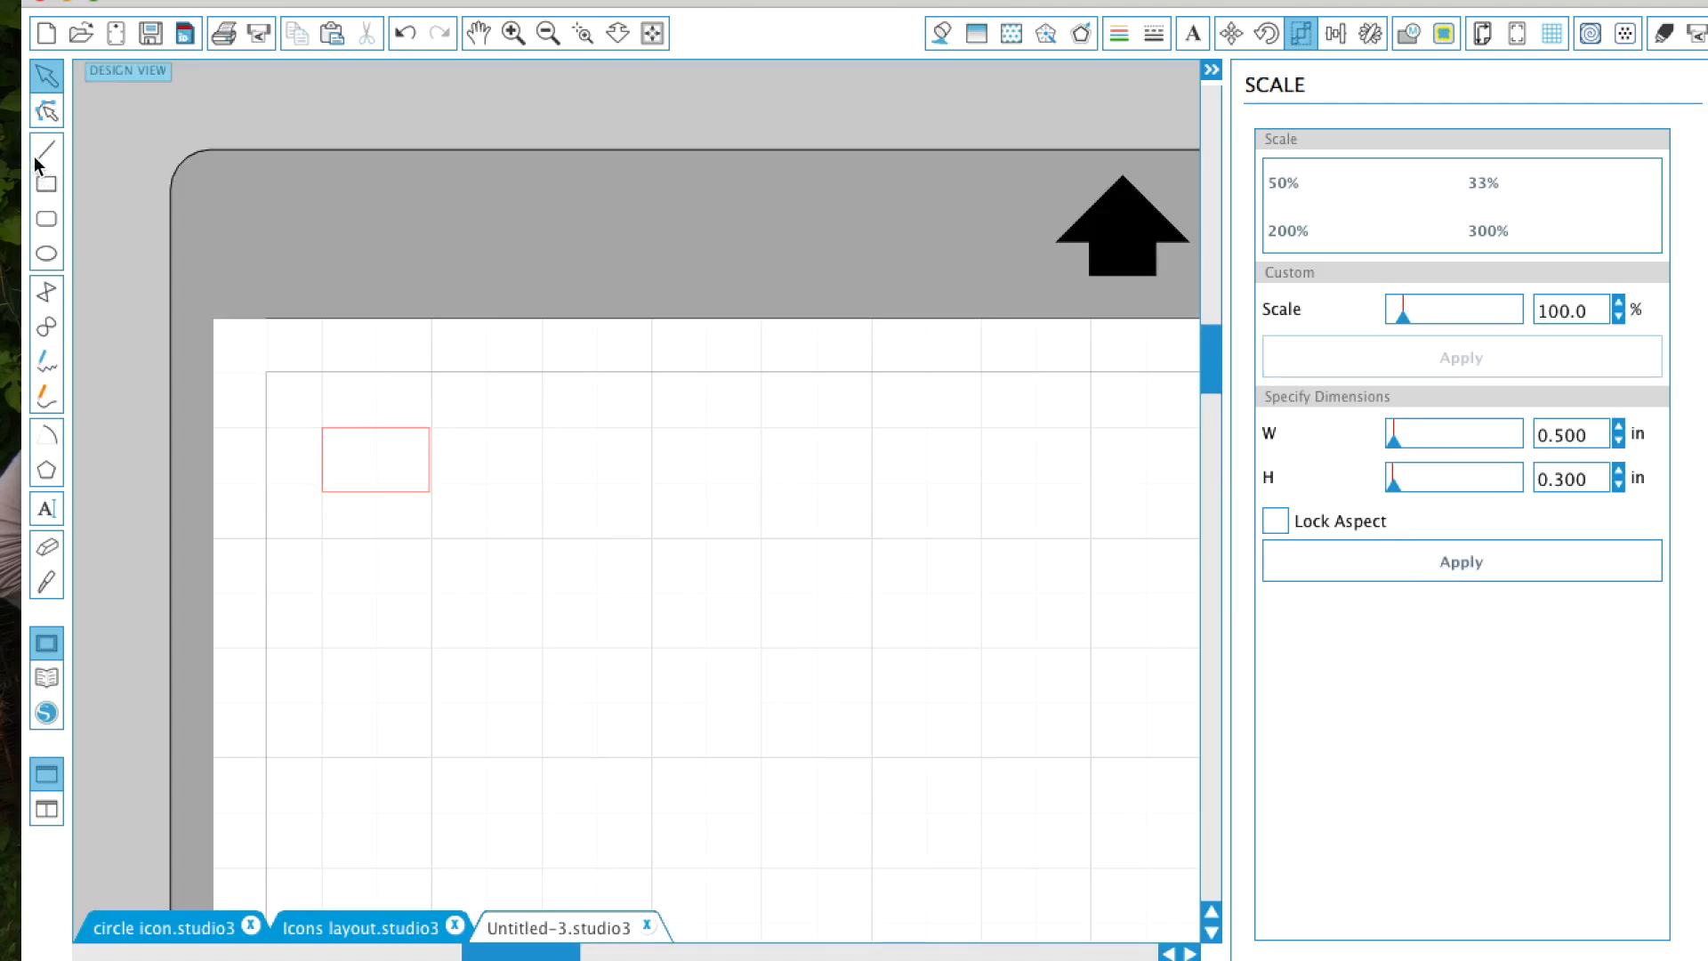
Step: Draw a small square about 0.19 in on each side inside the rectangle and move it just below the rectangle's lower-left corner
left_click(46, 184)
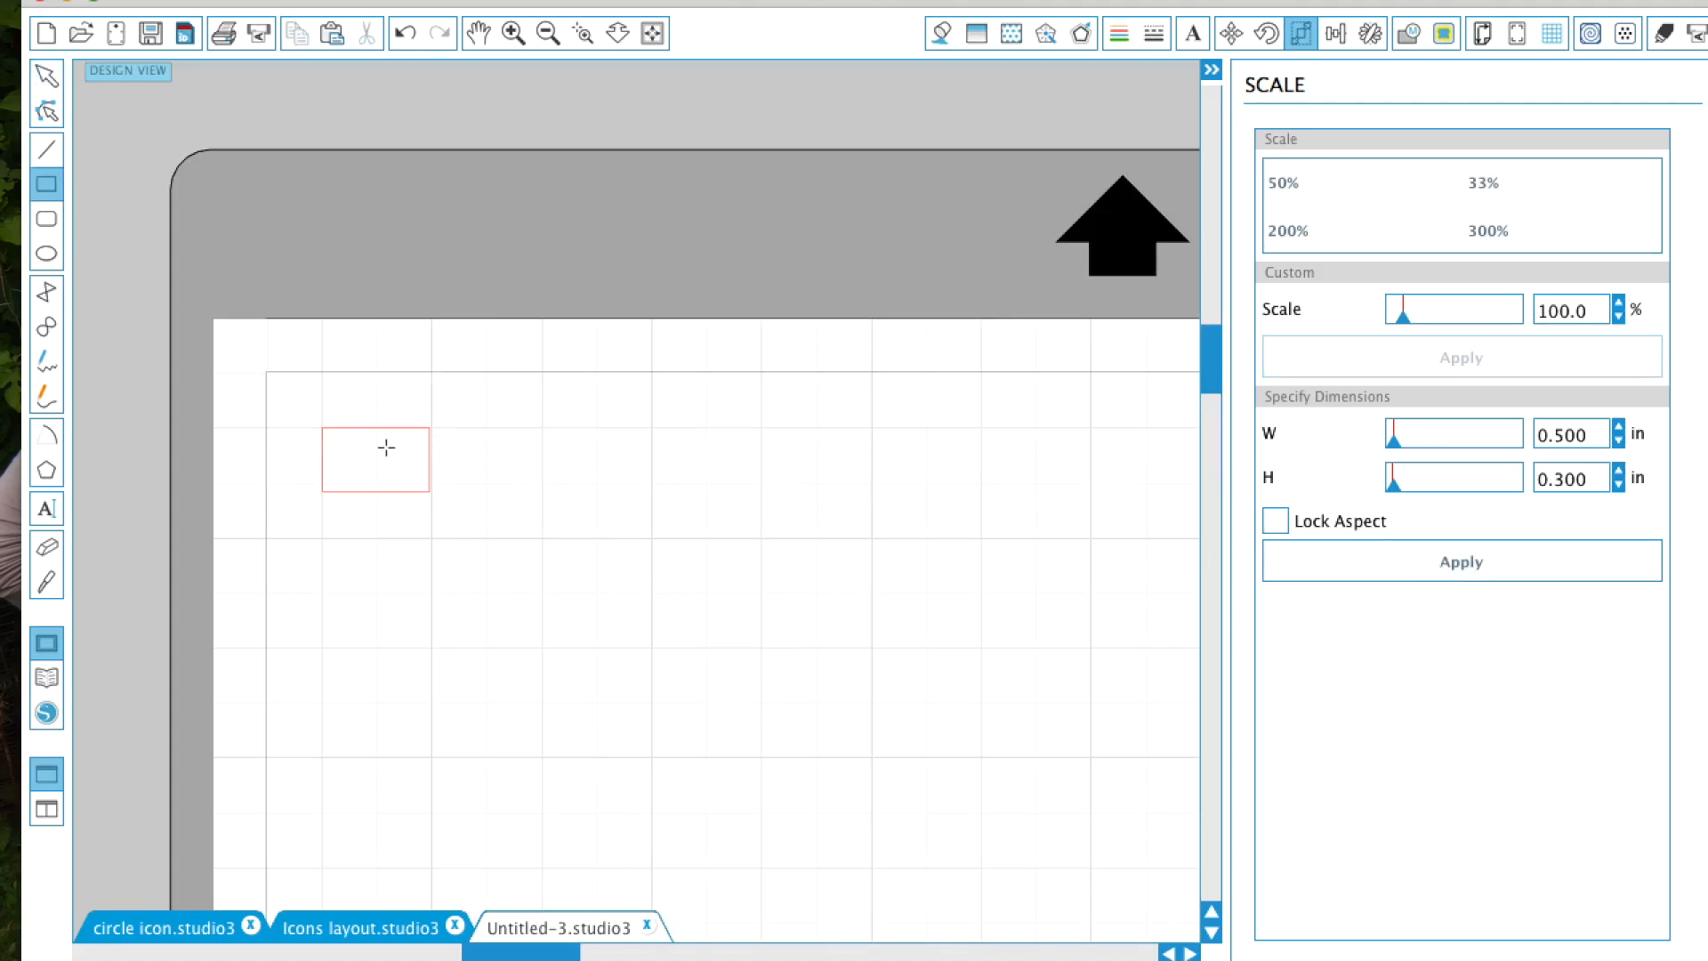
left_click_drag(331, 443, 373, 480)
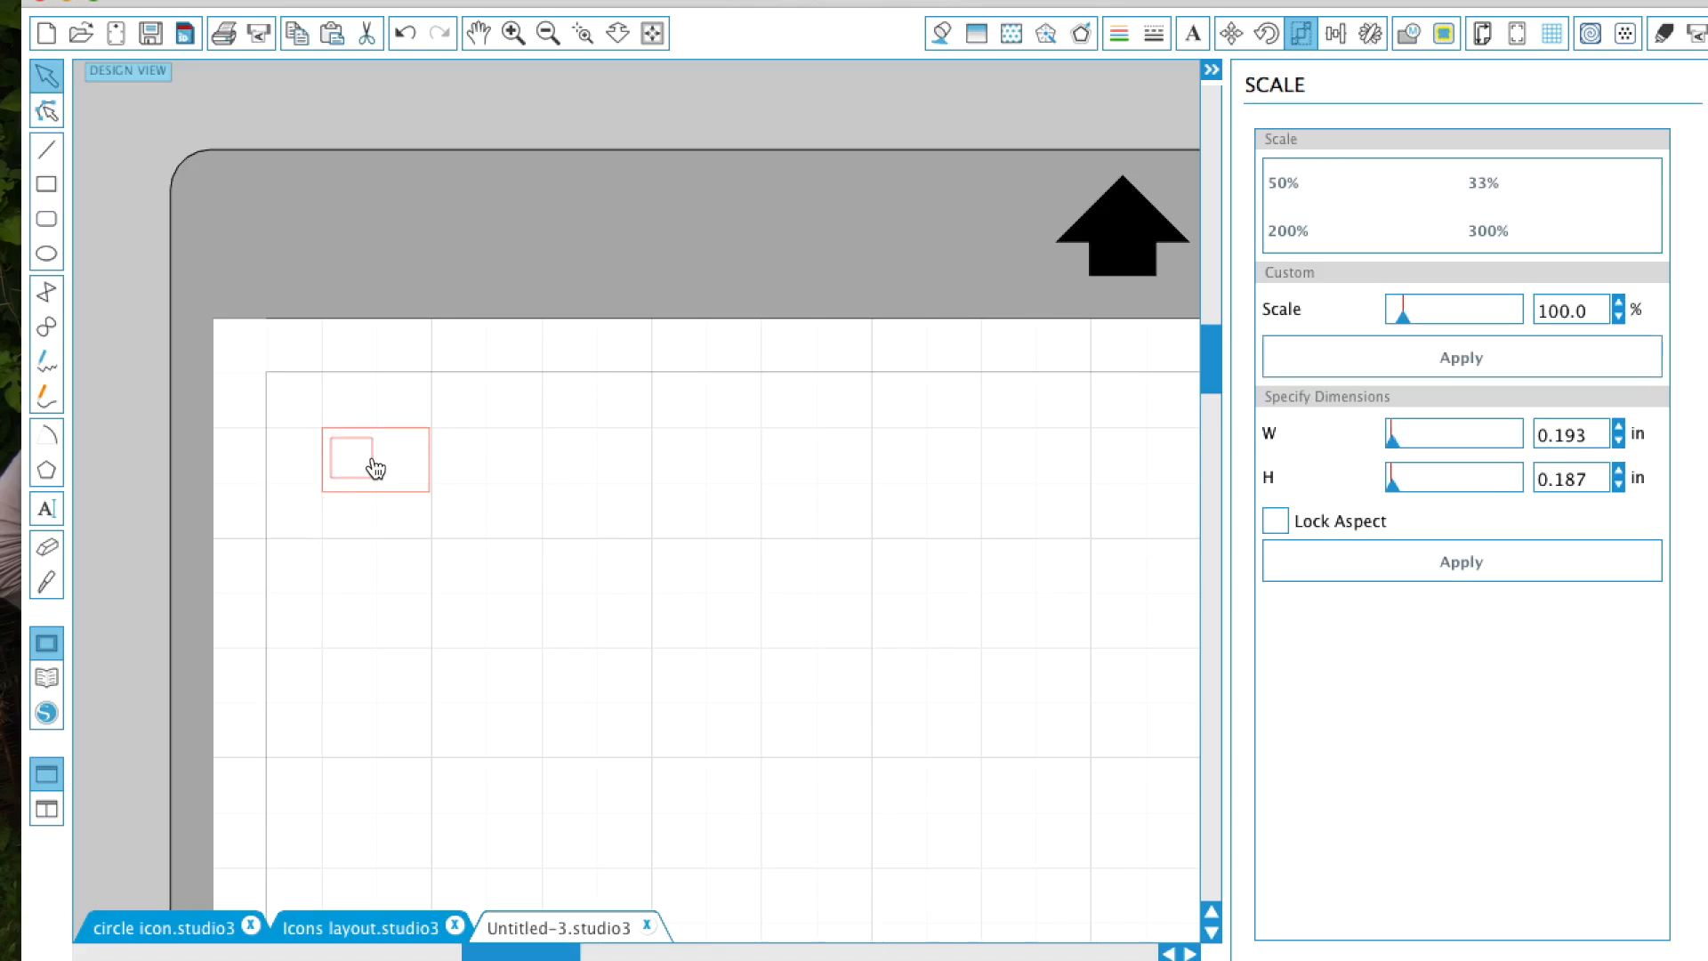
left_click_drag(375, 469, 327, 544)
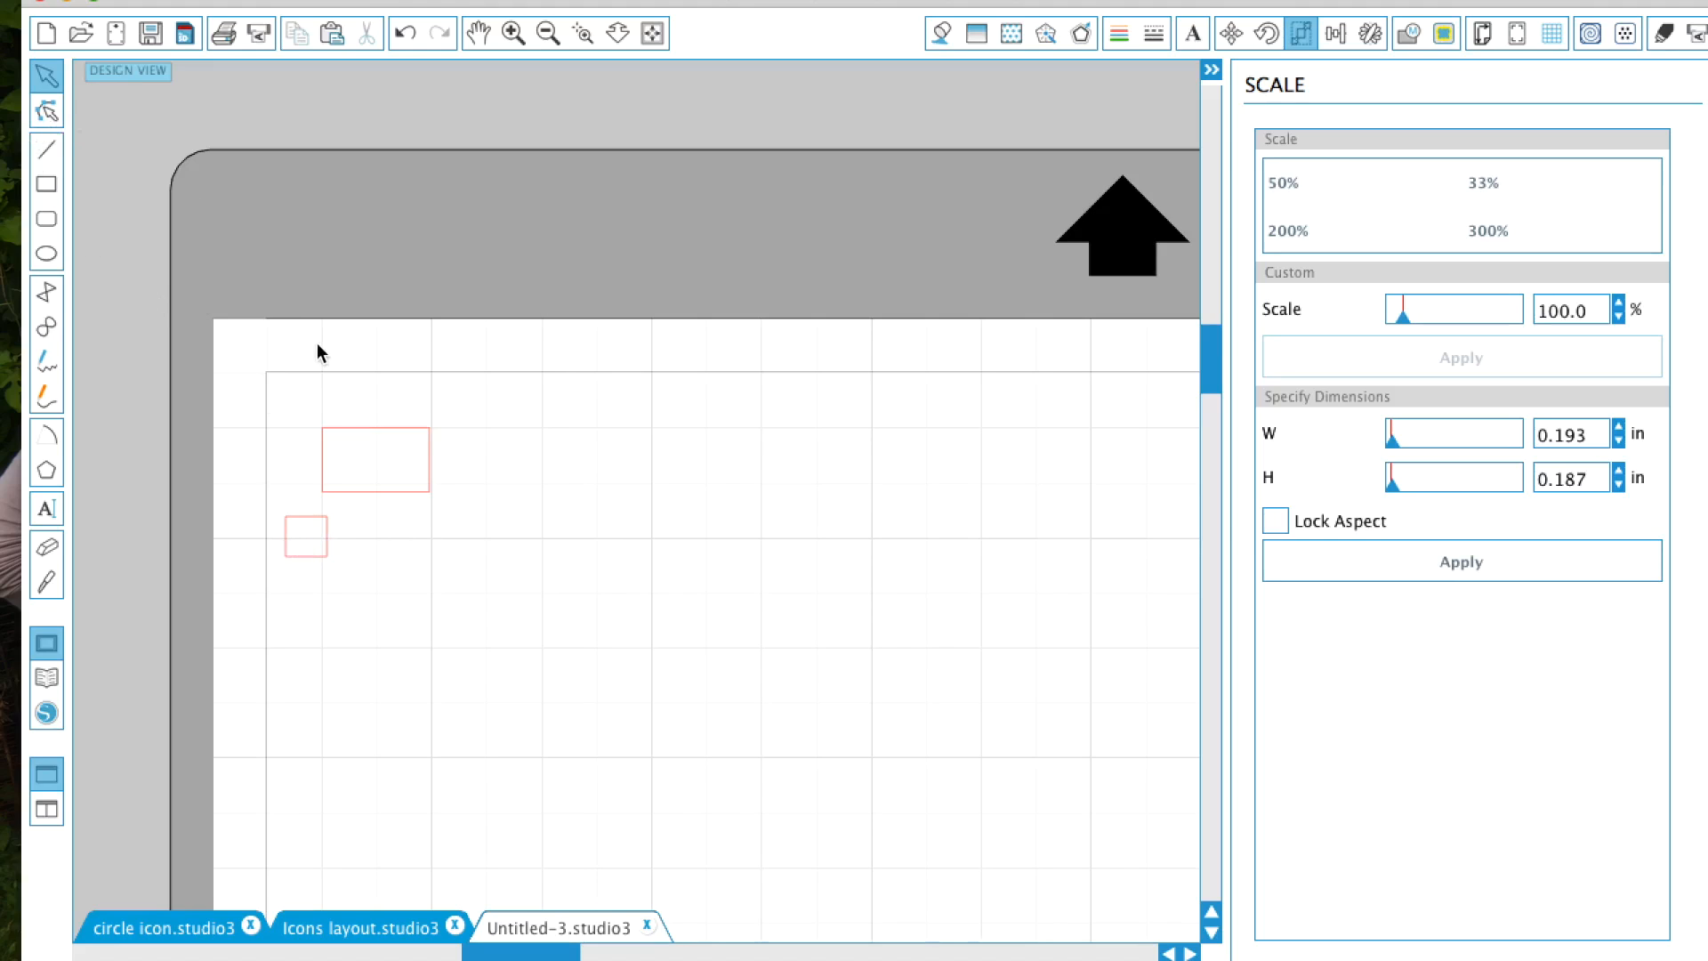
Step: Fill the 0.5 by 0.3 in rectangle with light orange
left_click(428, 489)
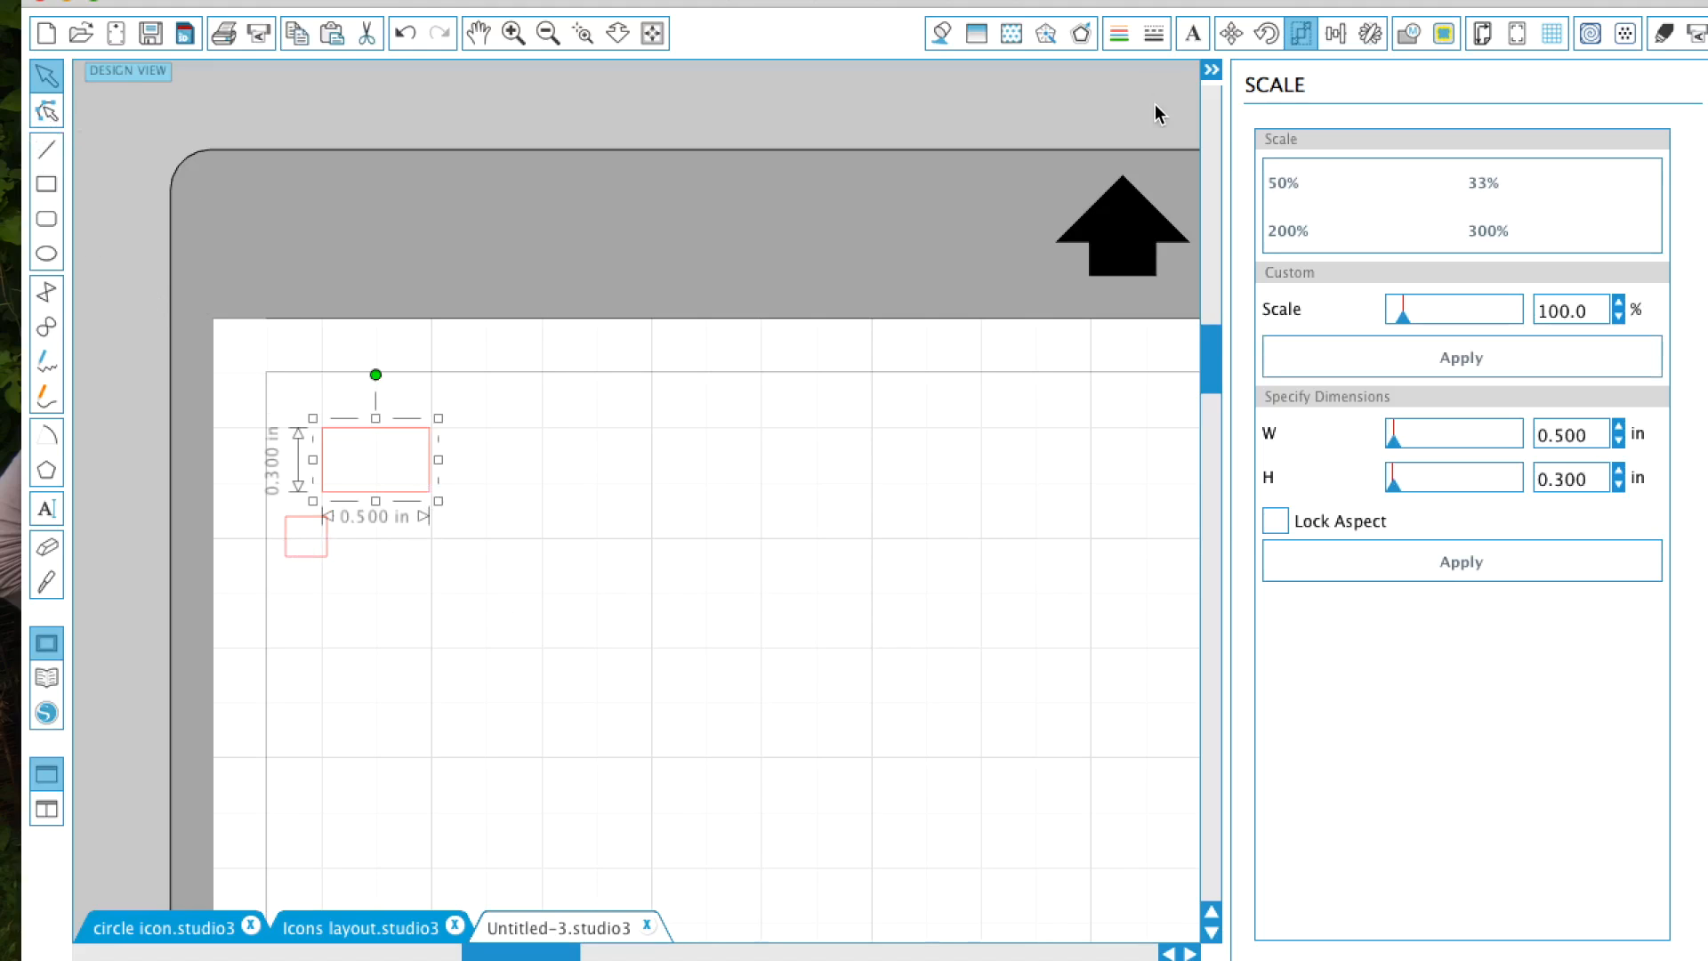
left_click(944, 37)
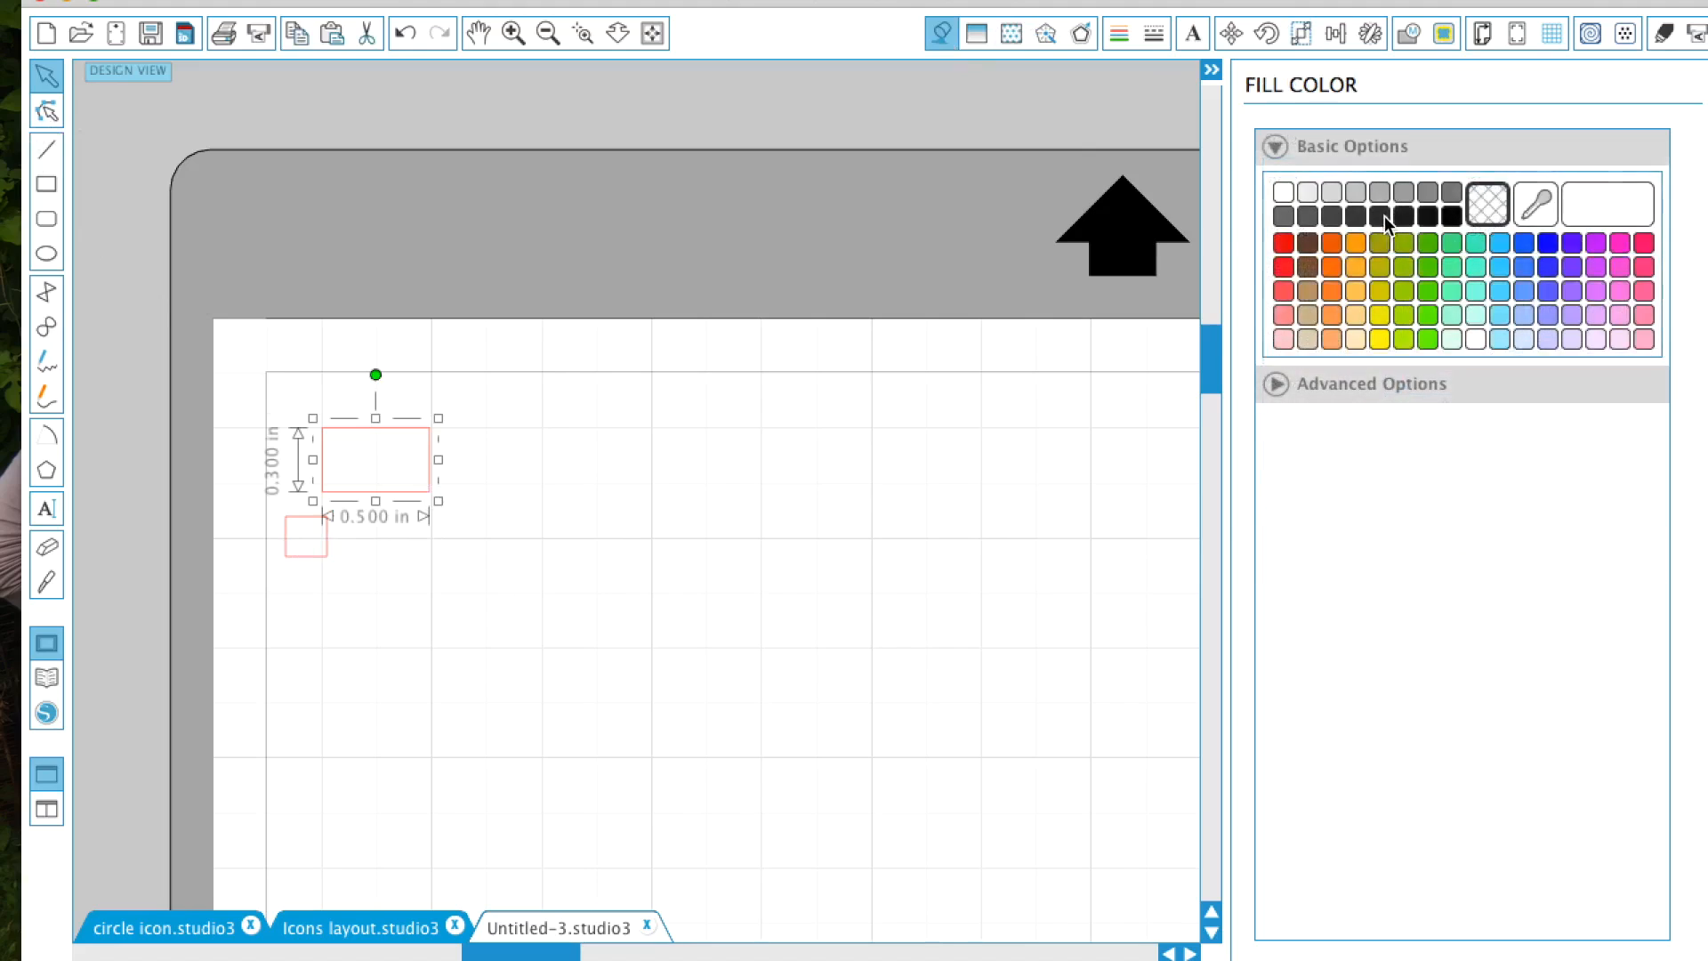
left_click(1354, 316)
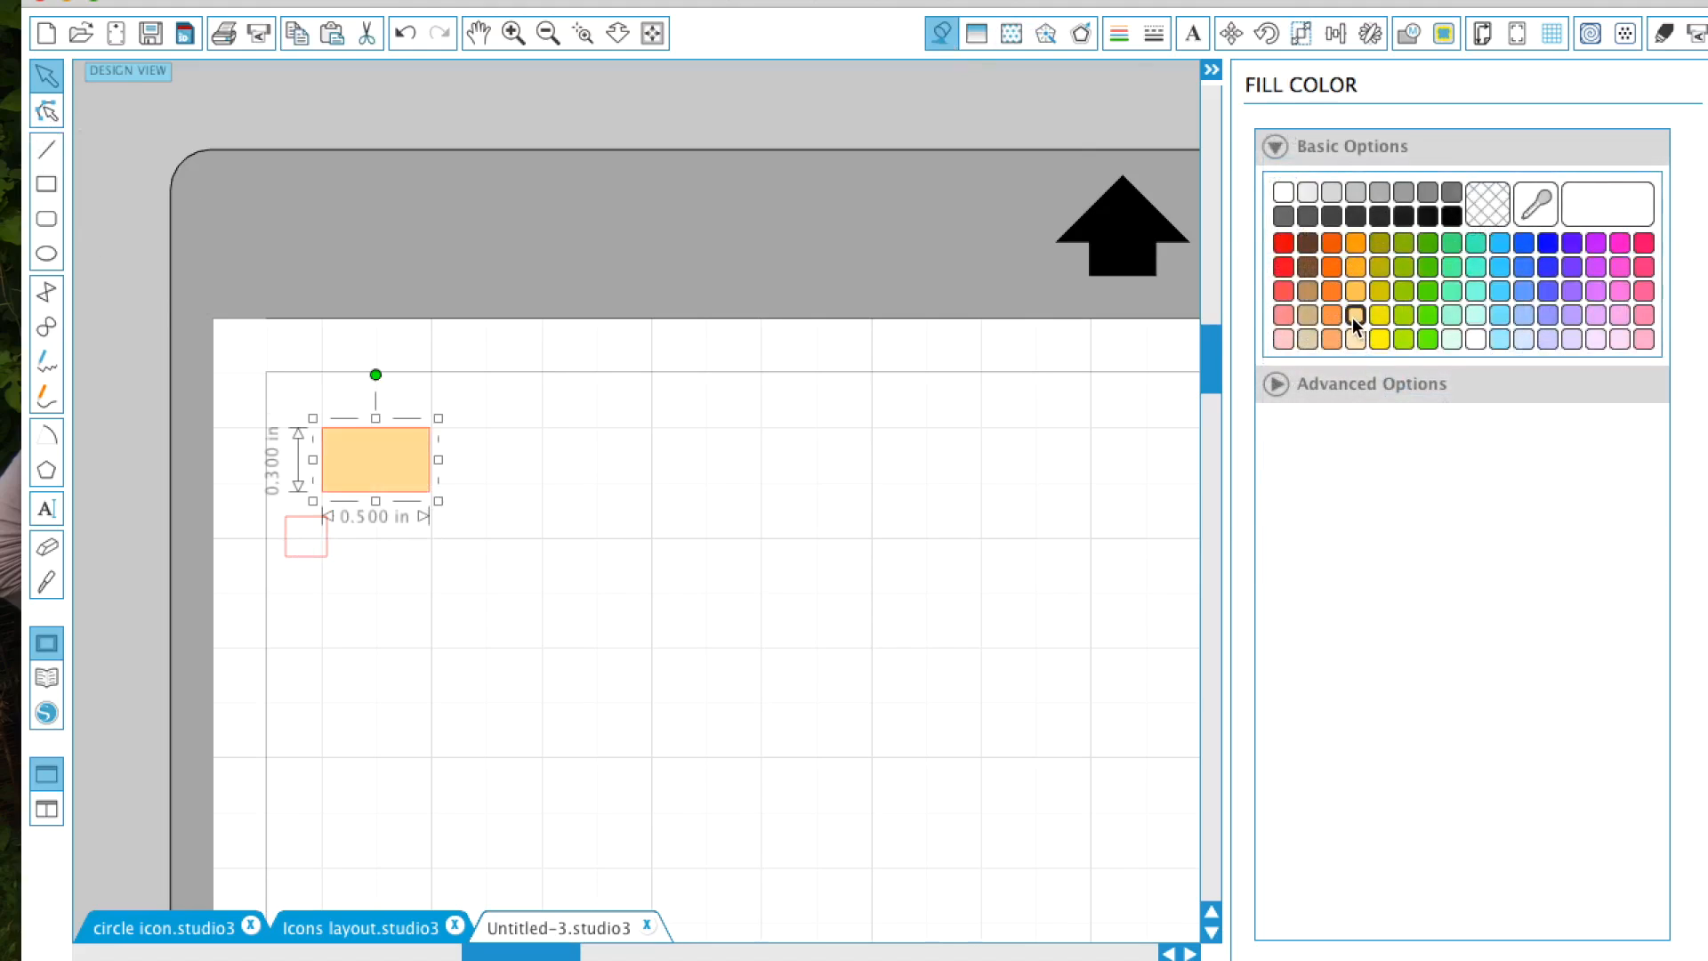
Step: Move the small square back onto the left half of the rectangle and fill it with white
left_click(325, 555)
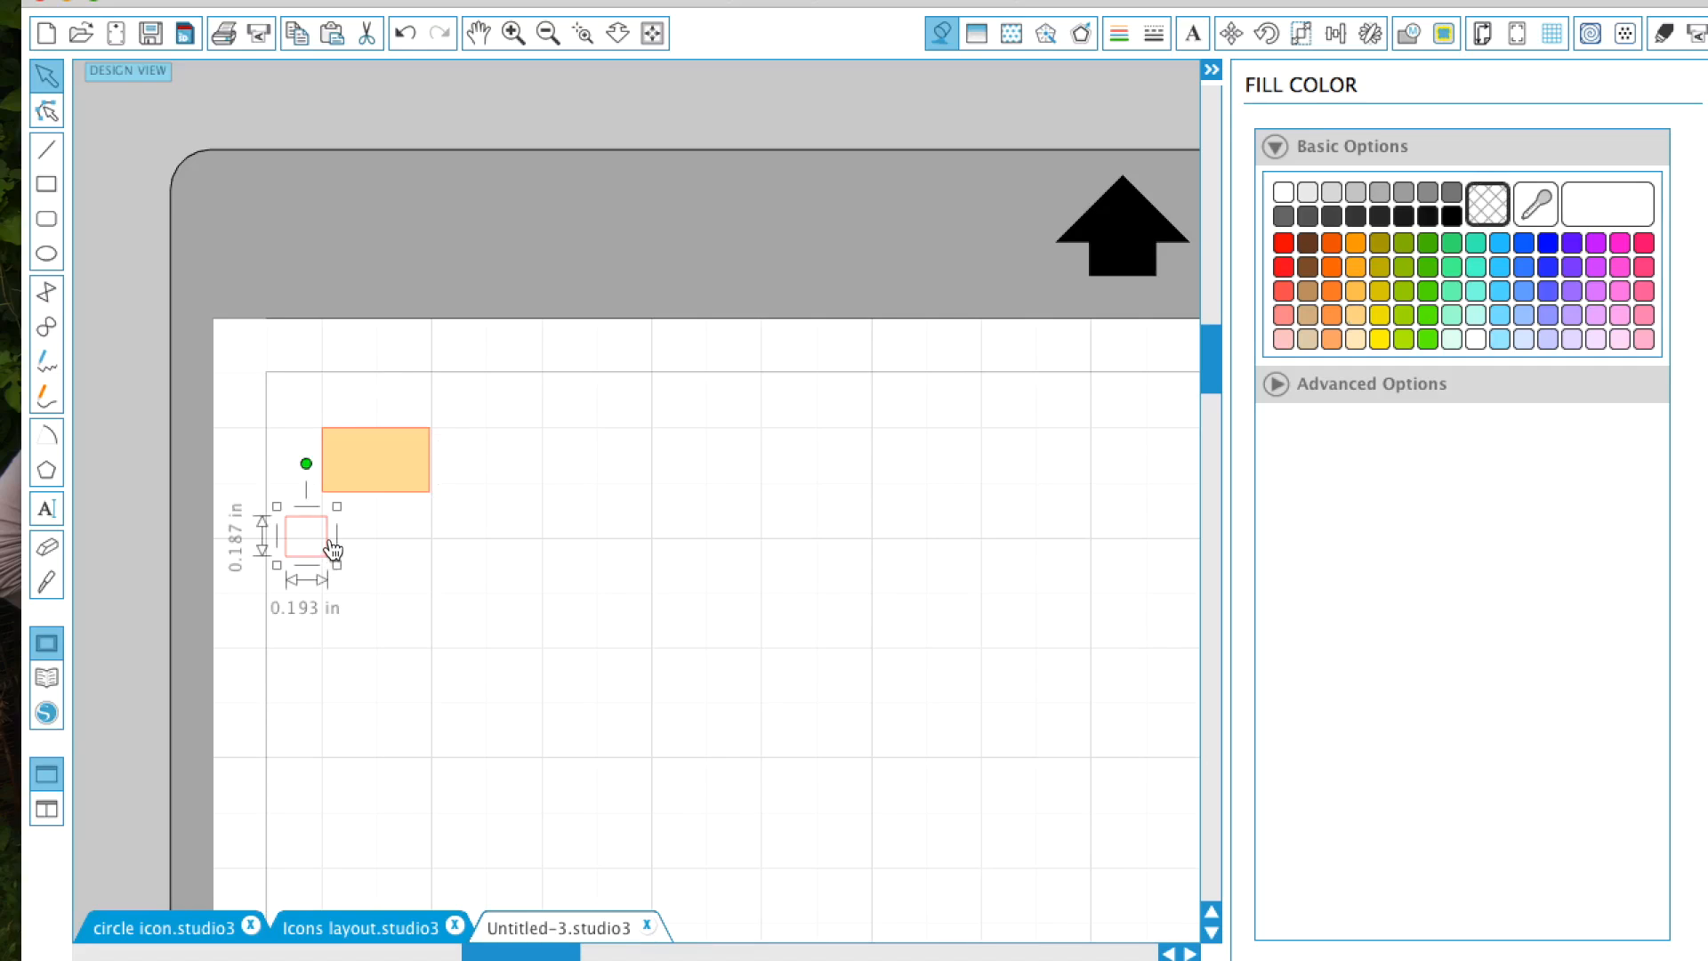
left_click_drag(333, 544, 381, 467)
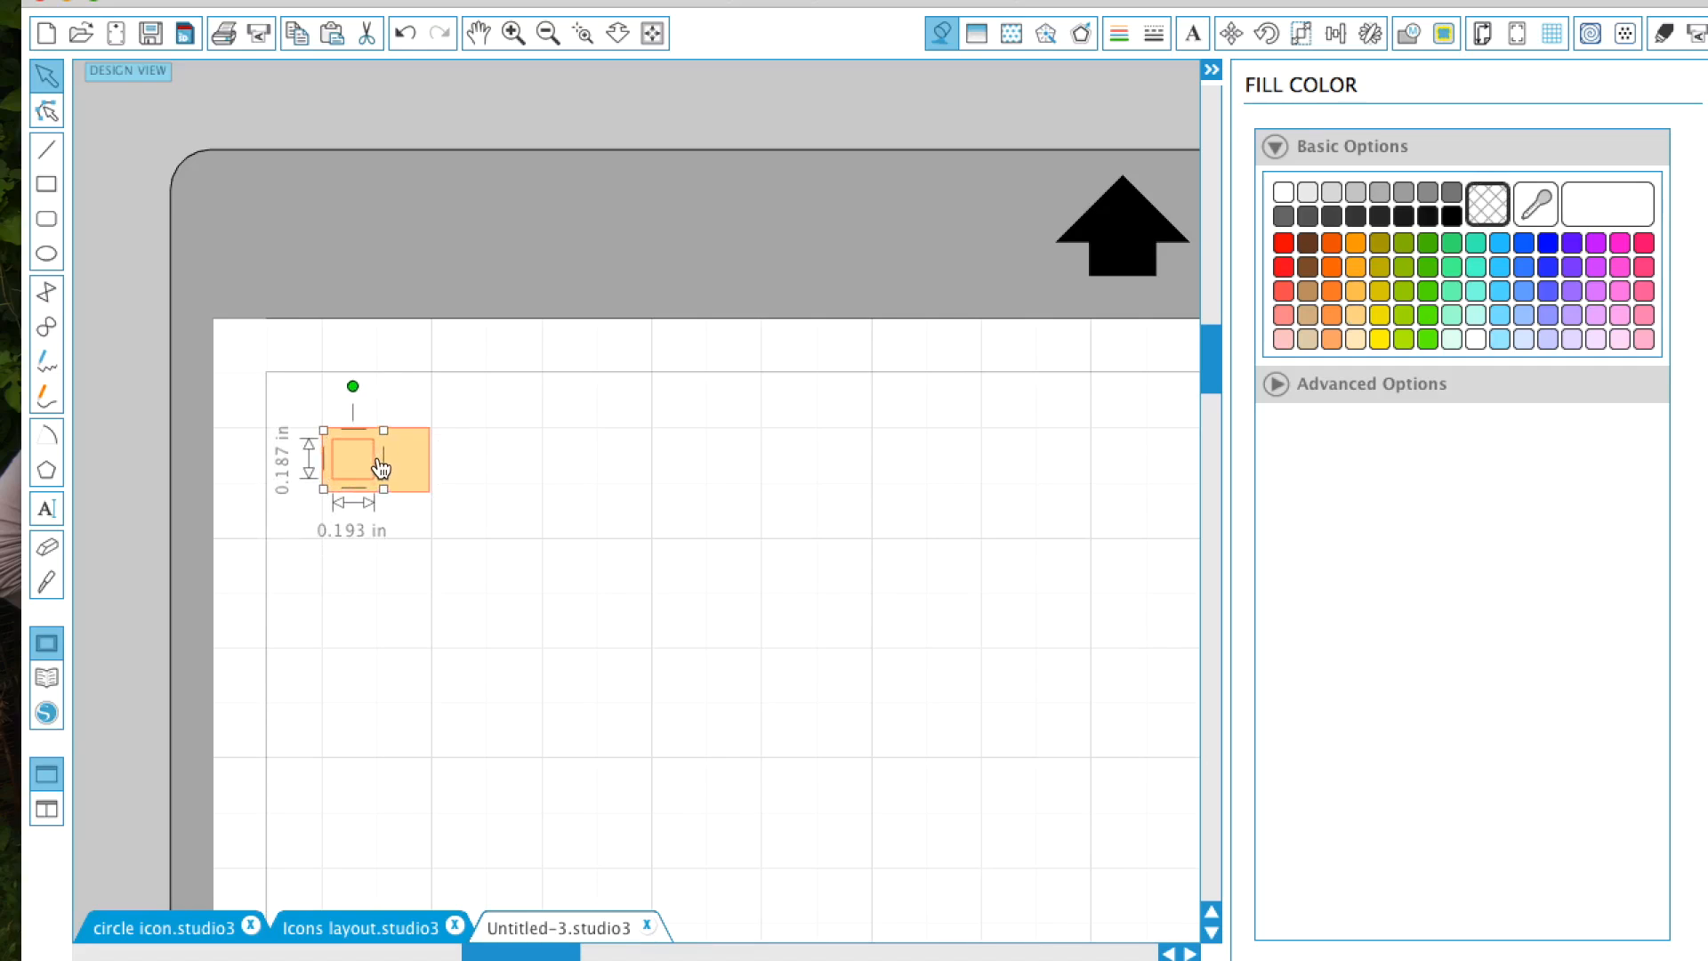
left_click(1282, 193)
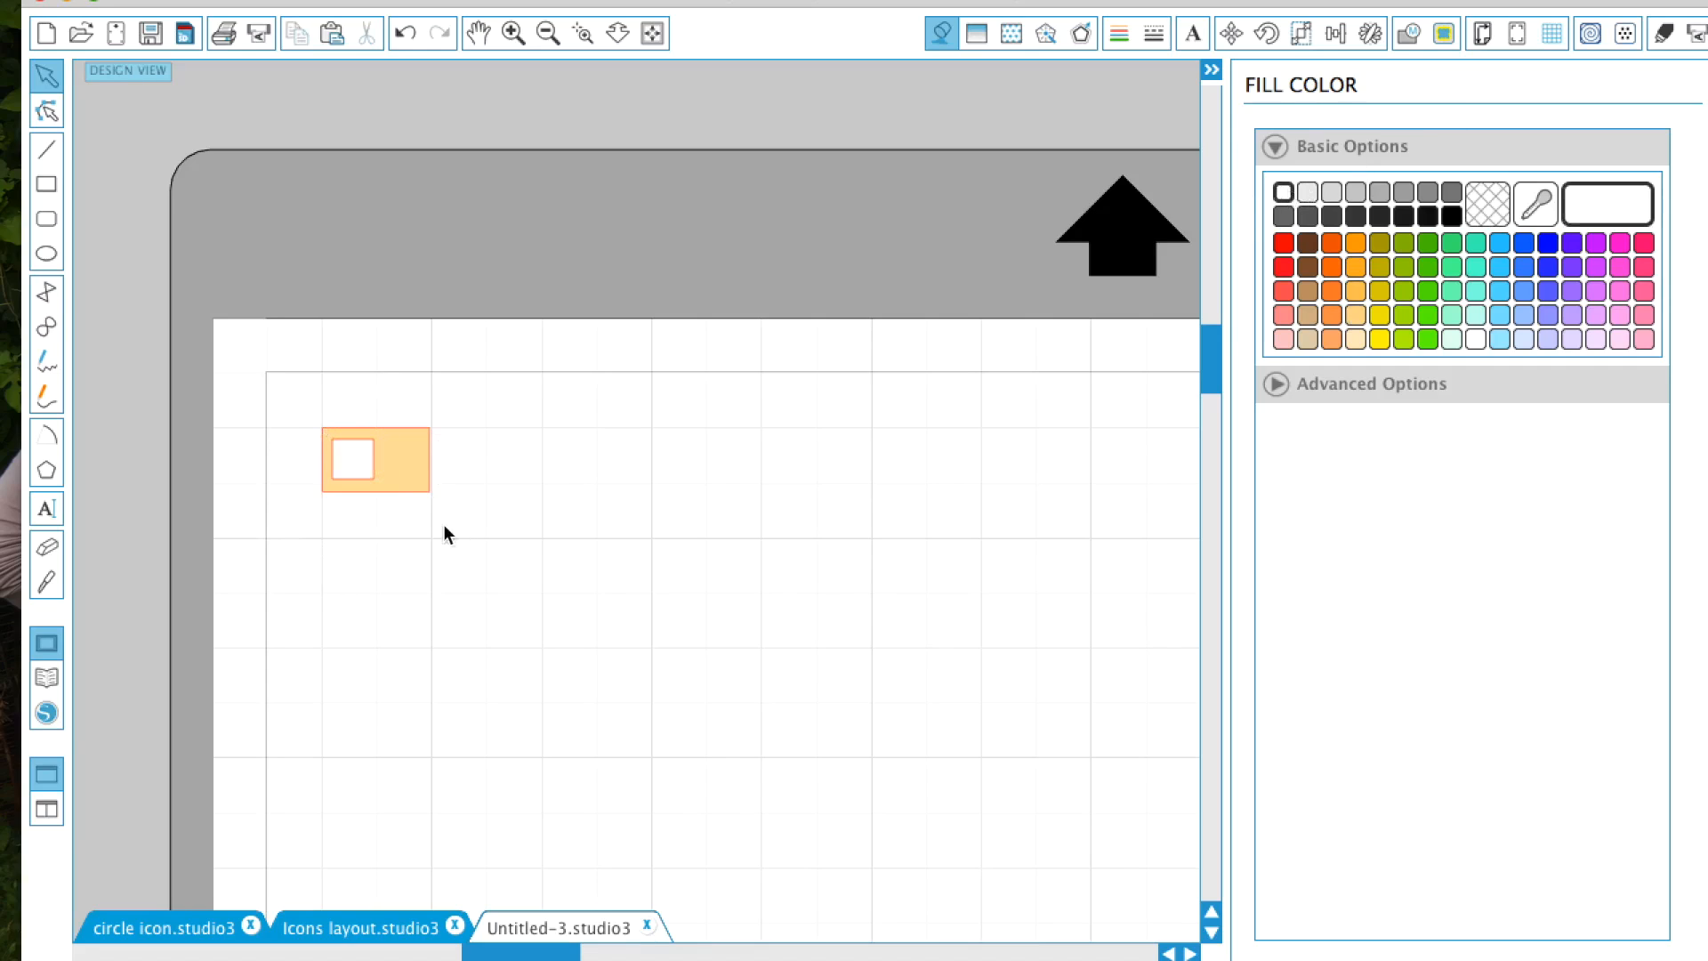
Step: Select the rectangle and its white square and group them into one sticker, shifting it slightly into place
left_click_drag(452, 525, 327, 442)
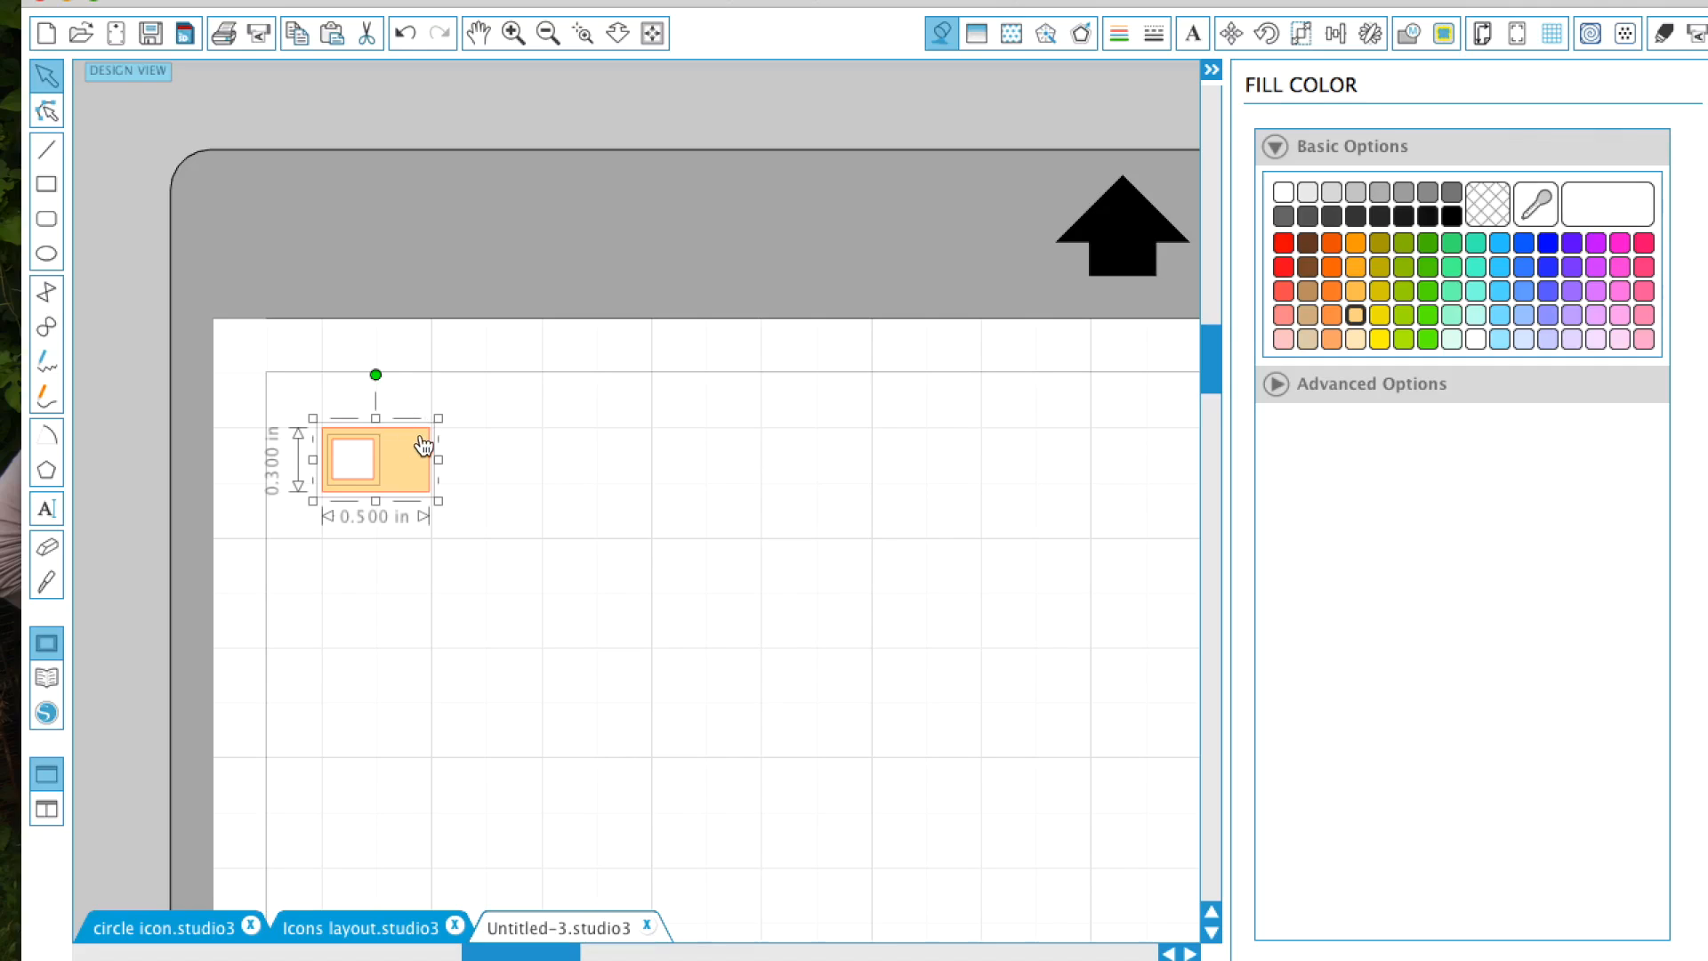
right_click(430, 439)
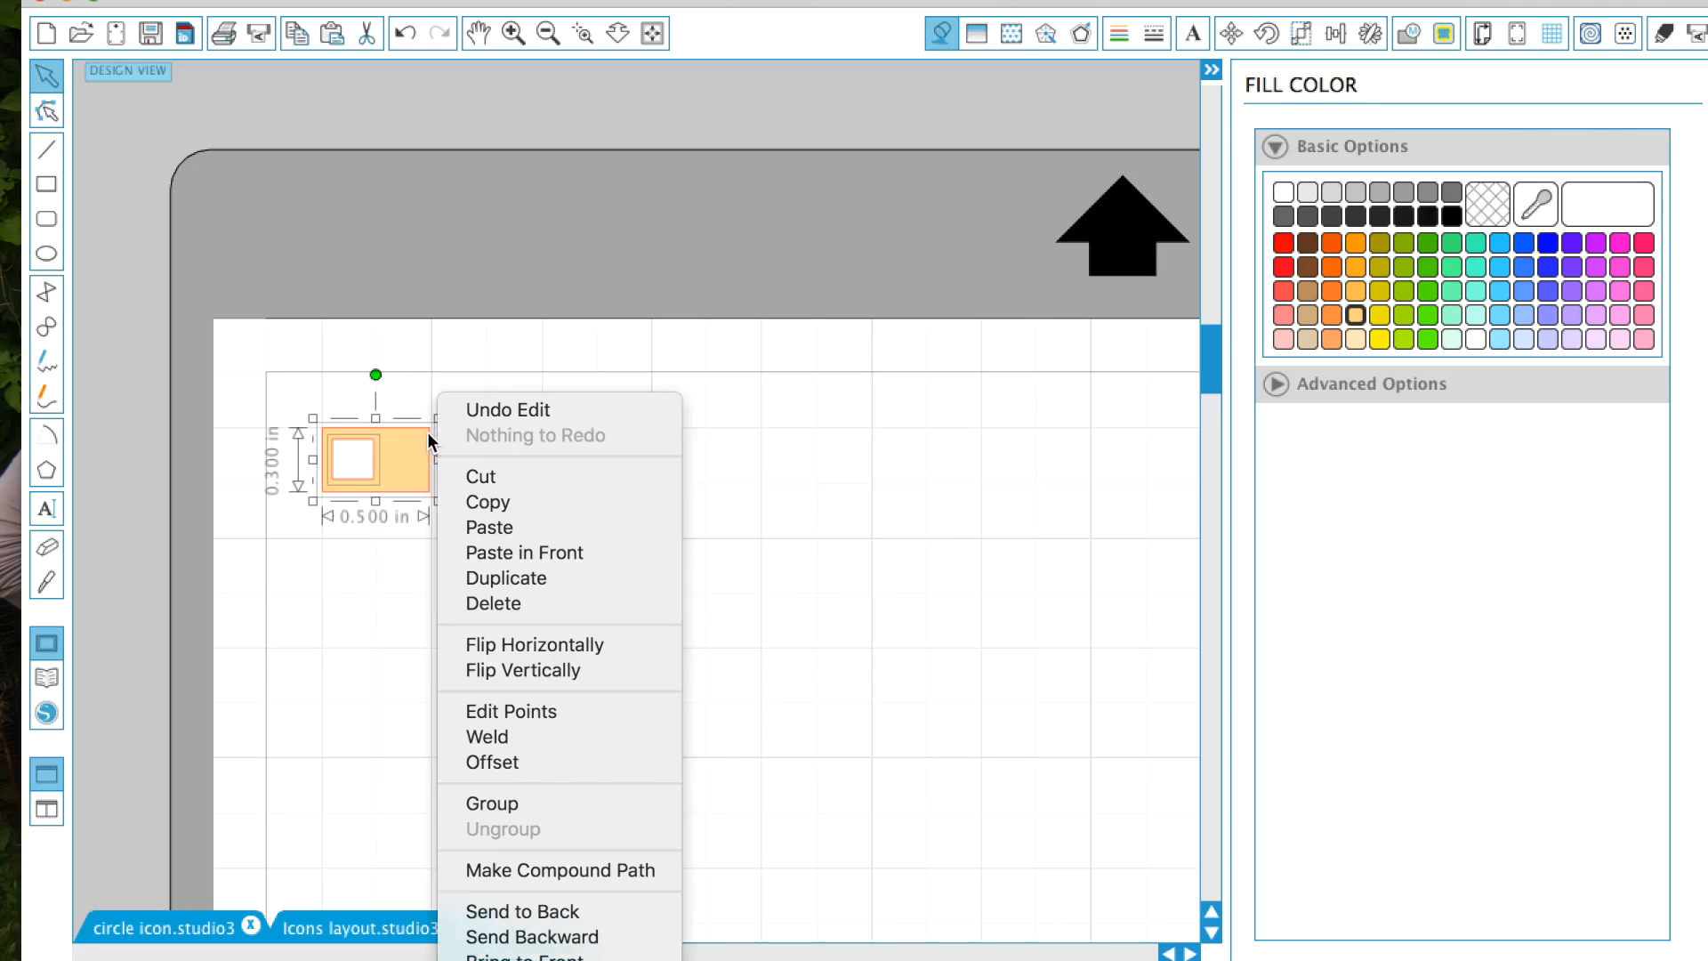
left_click(503, 805)
mouse_move(415, 481)
left_mouse_down()
mouse_move(425, 422)
mouse_move(418, 481)
left_mouse_up()
Step: Copy the grouped sticker and line up four pasted copies beside it to form a row of five
left_click(381, 474)
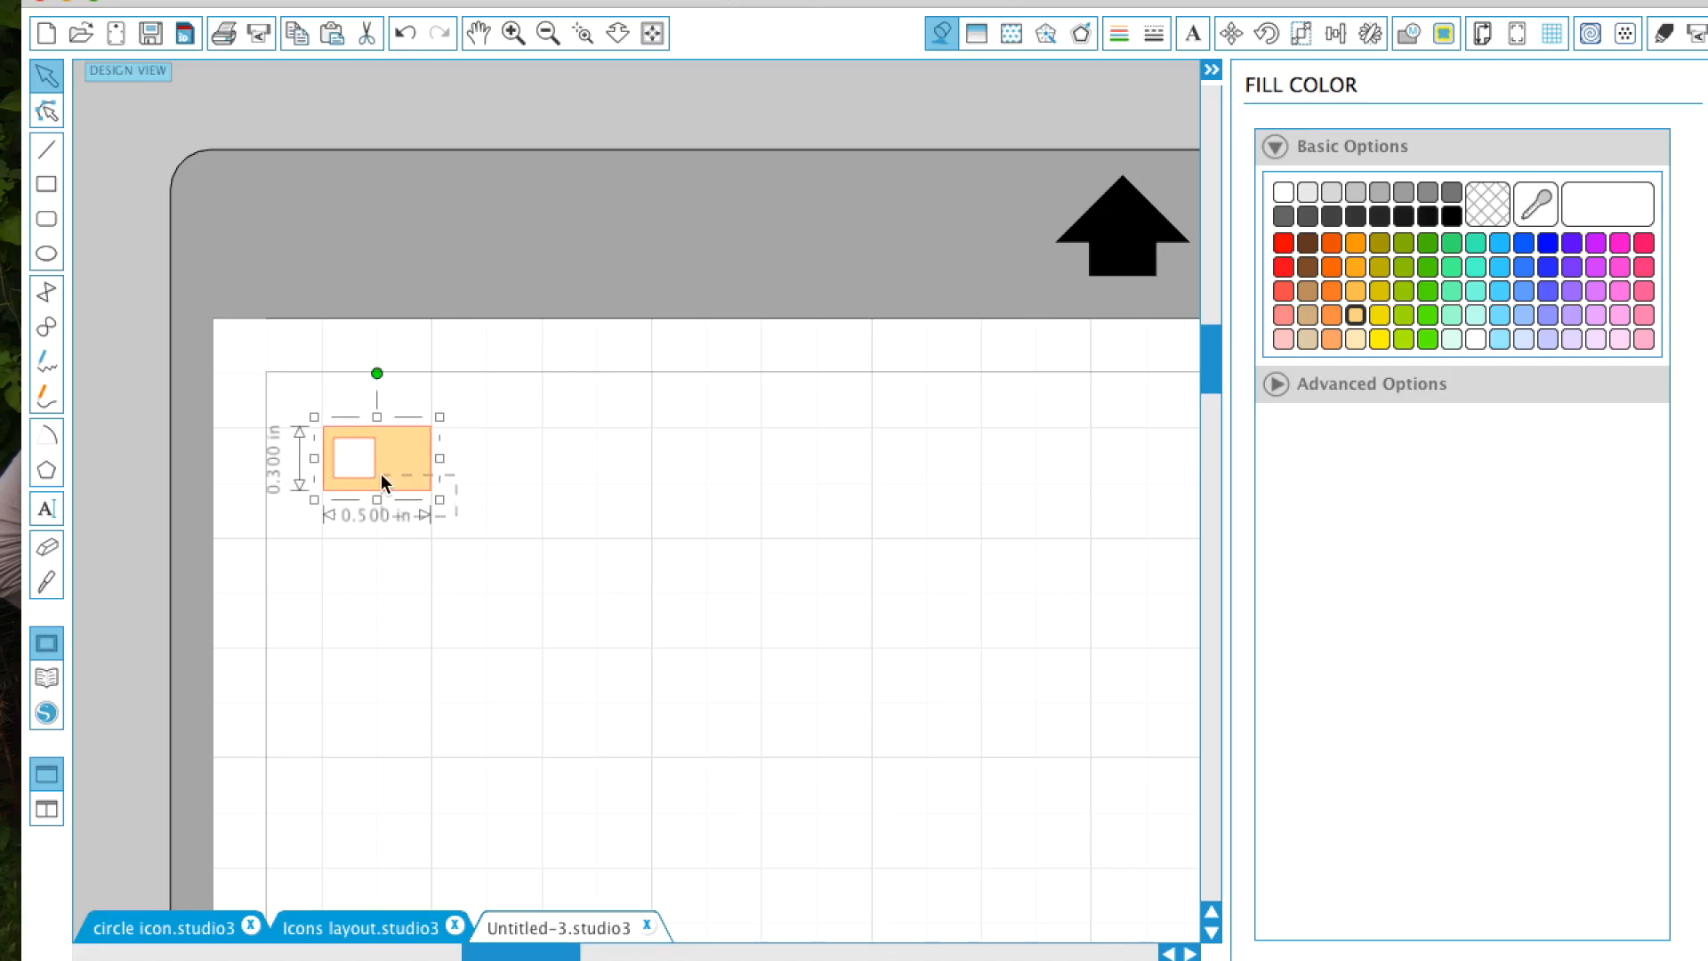
key("super+v")
left_click_drag(472, 509, 537, 464)
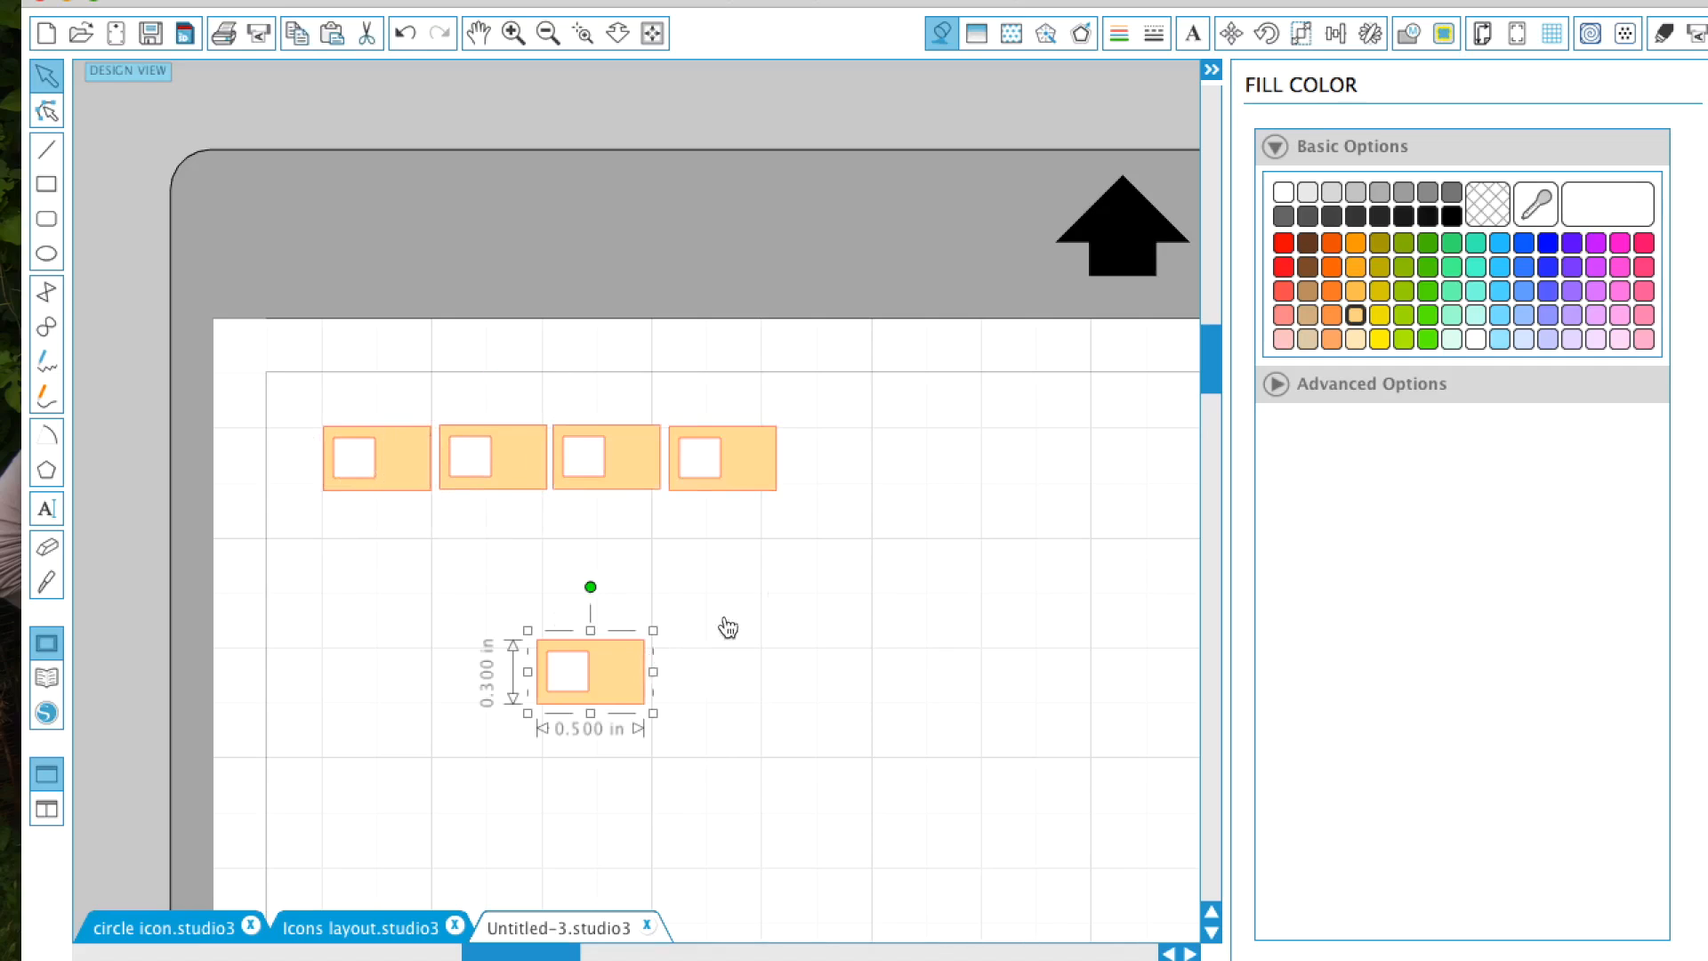
left_click_drag(640, 663, 907, 454)
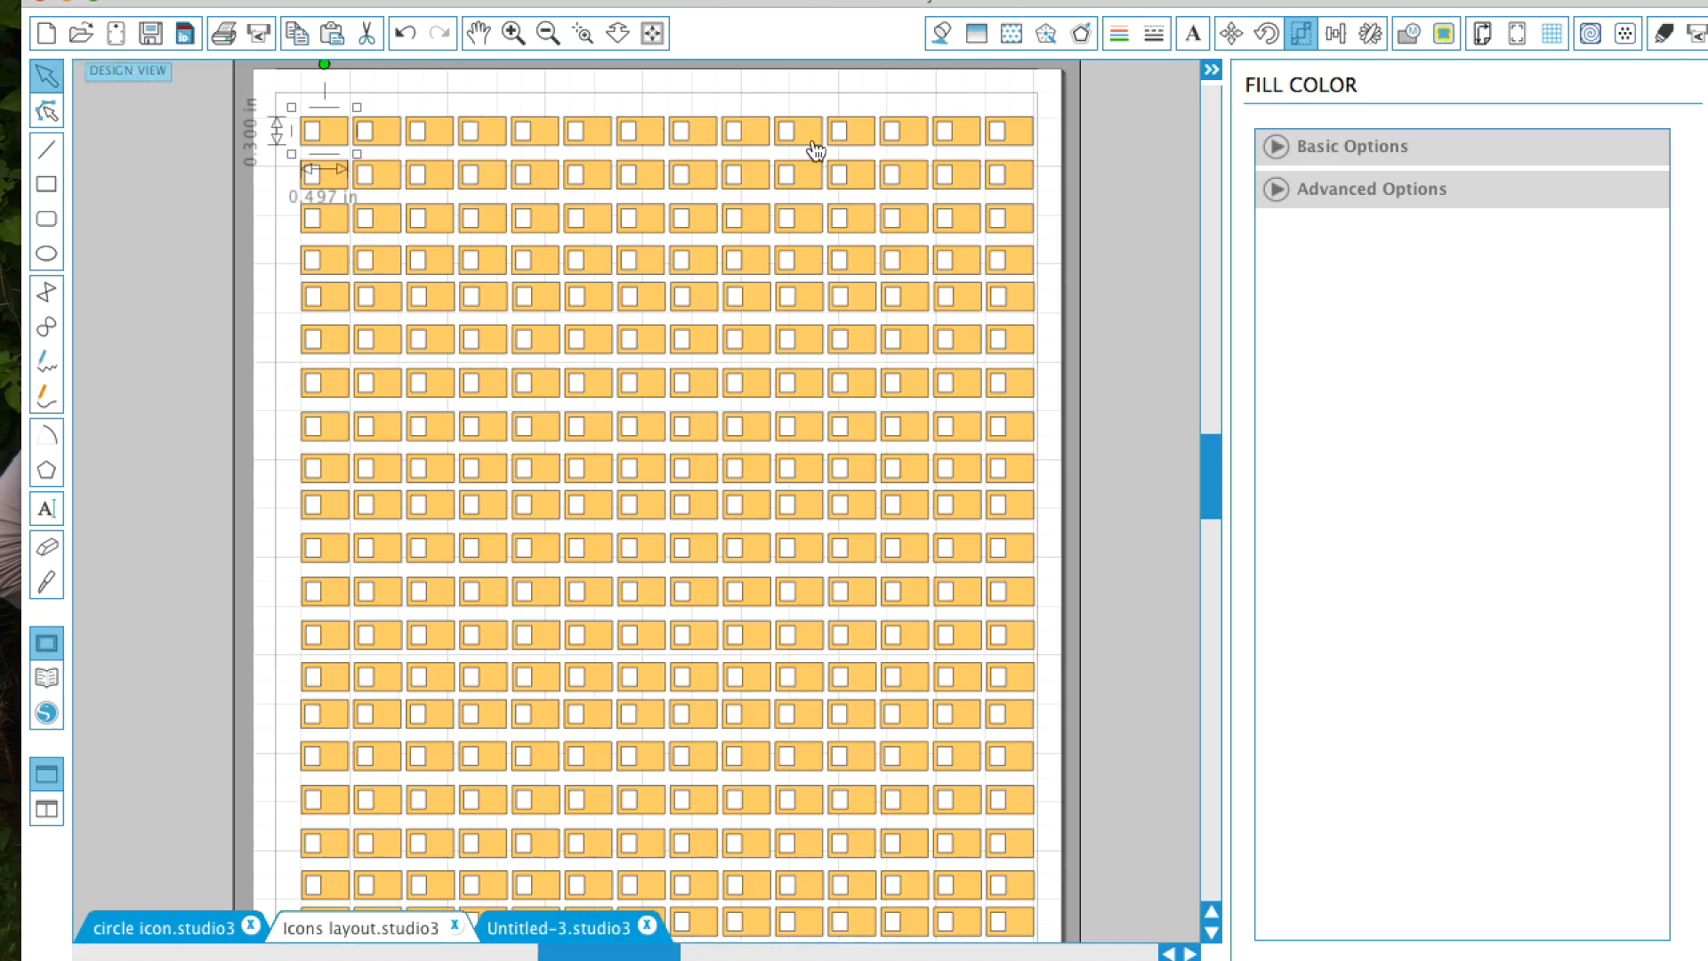
Step: Leave the Icons layout.studio3 example, return to Untitled-3.studio3, and fill the first sticker in the row with green
left_click(1056, 165)
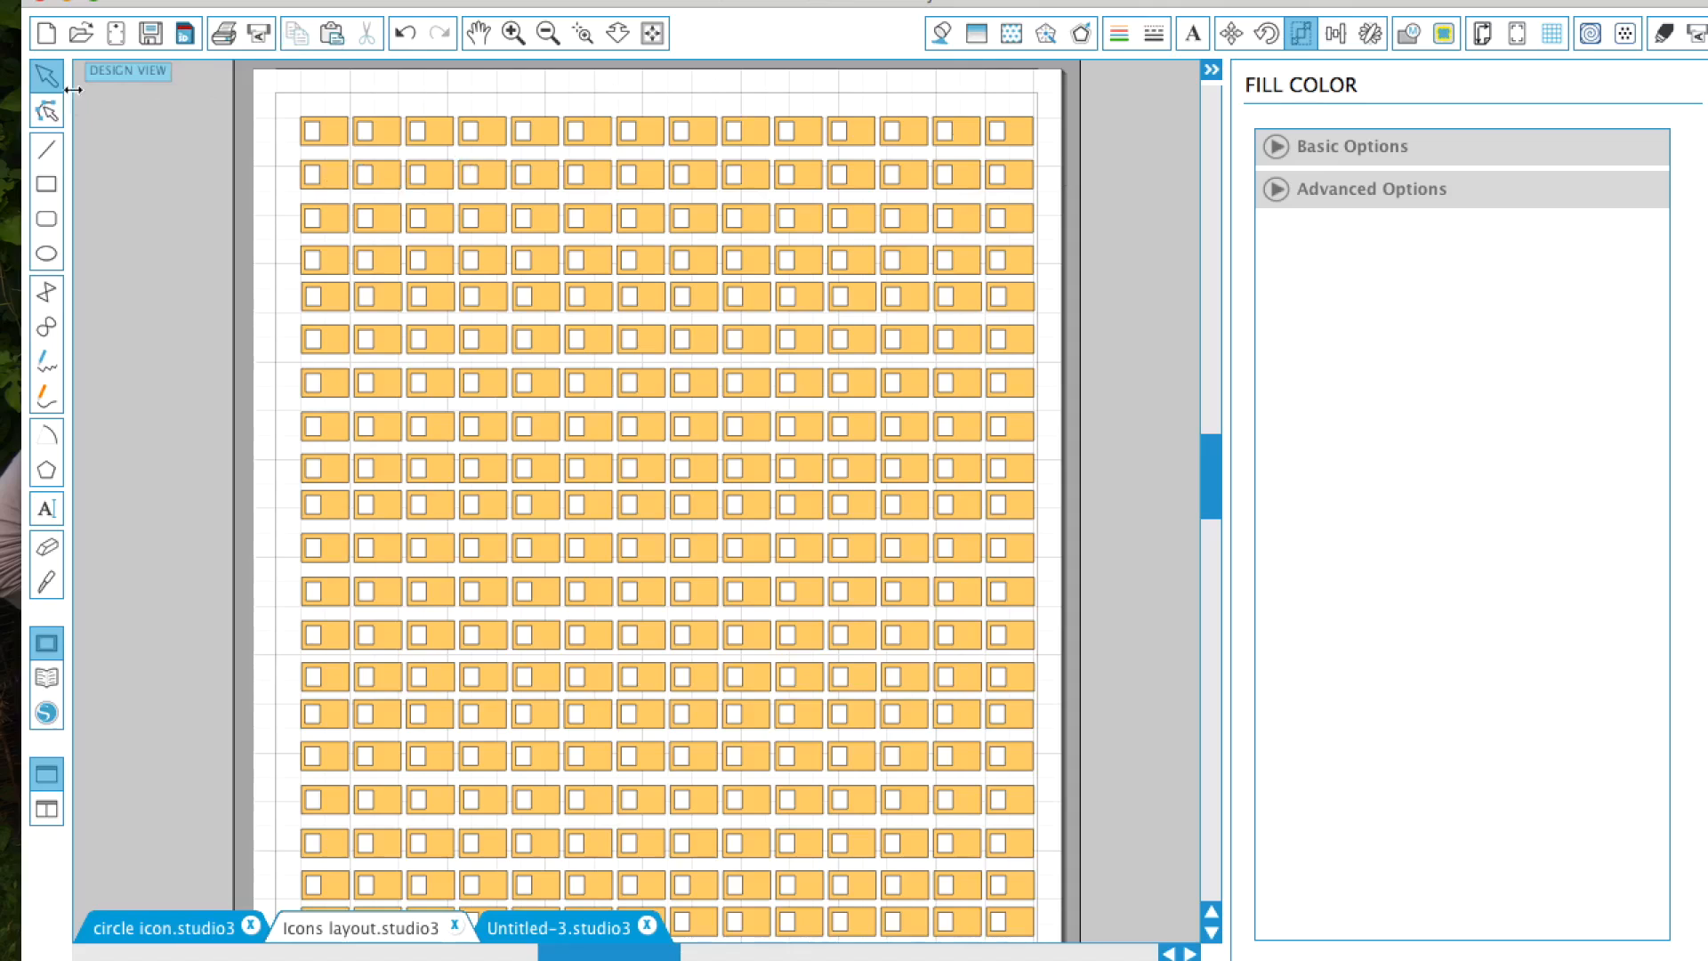
left_click(521, 926)
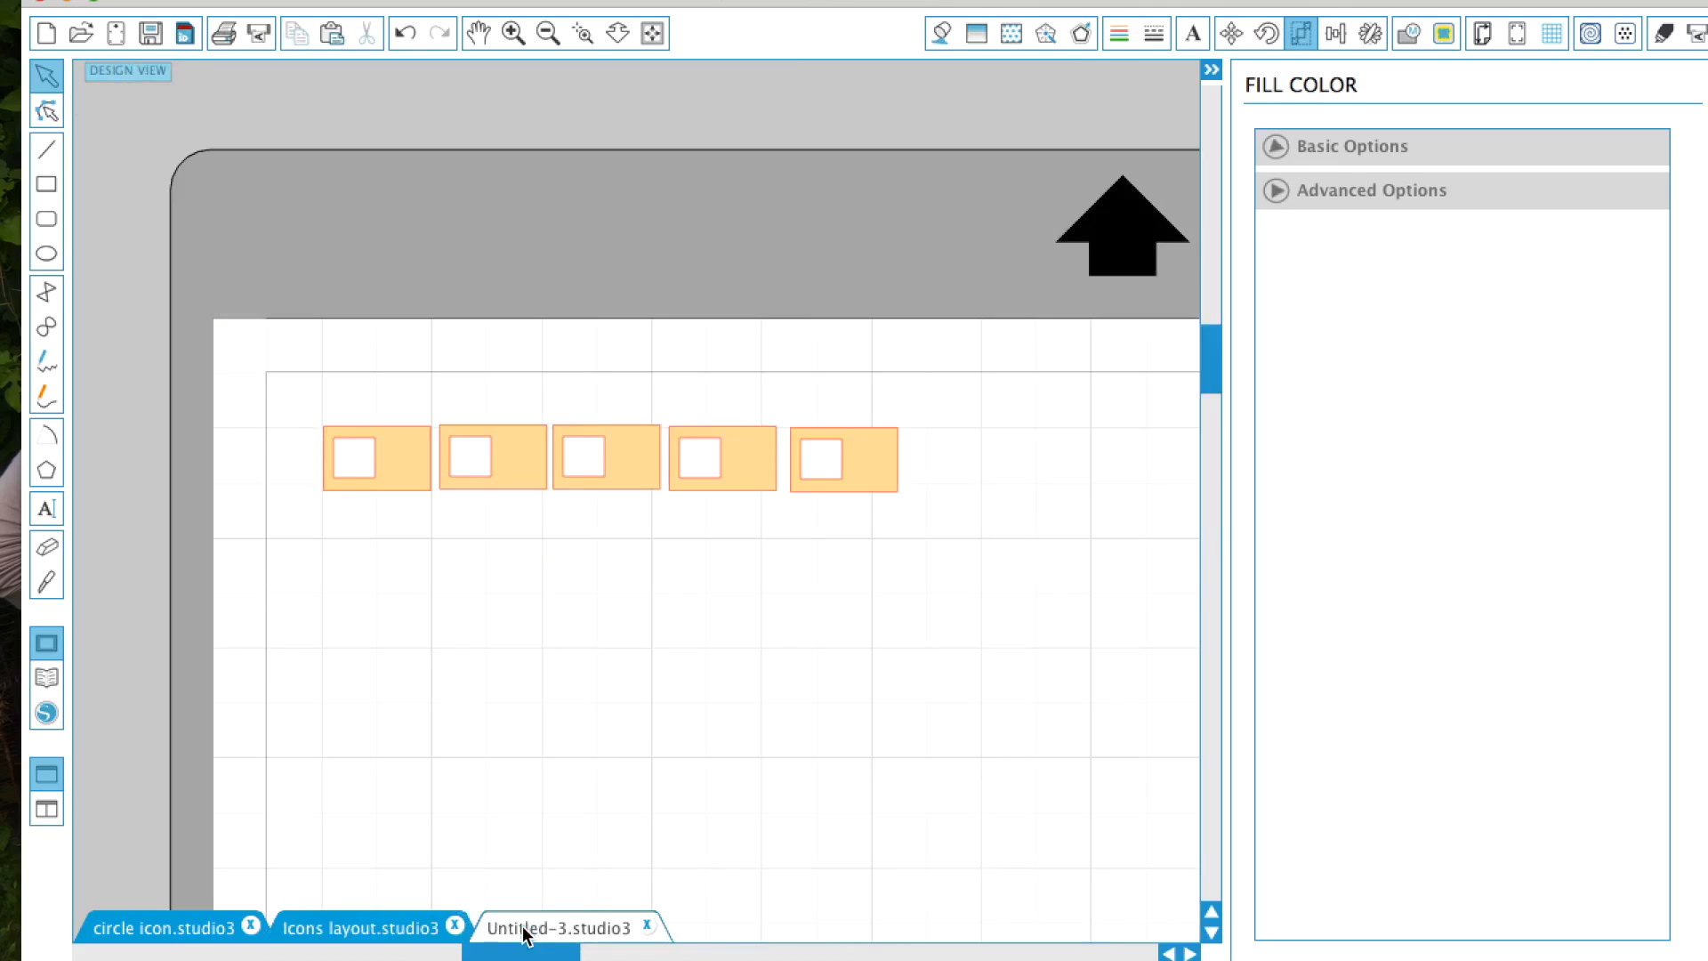
left_click(402, 469)
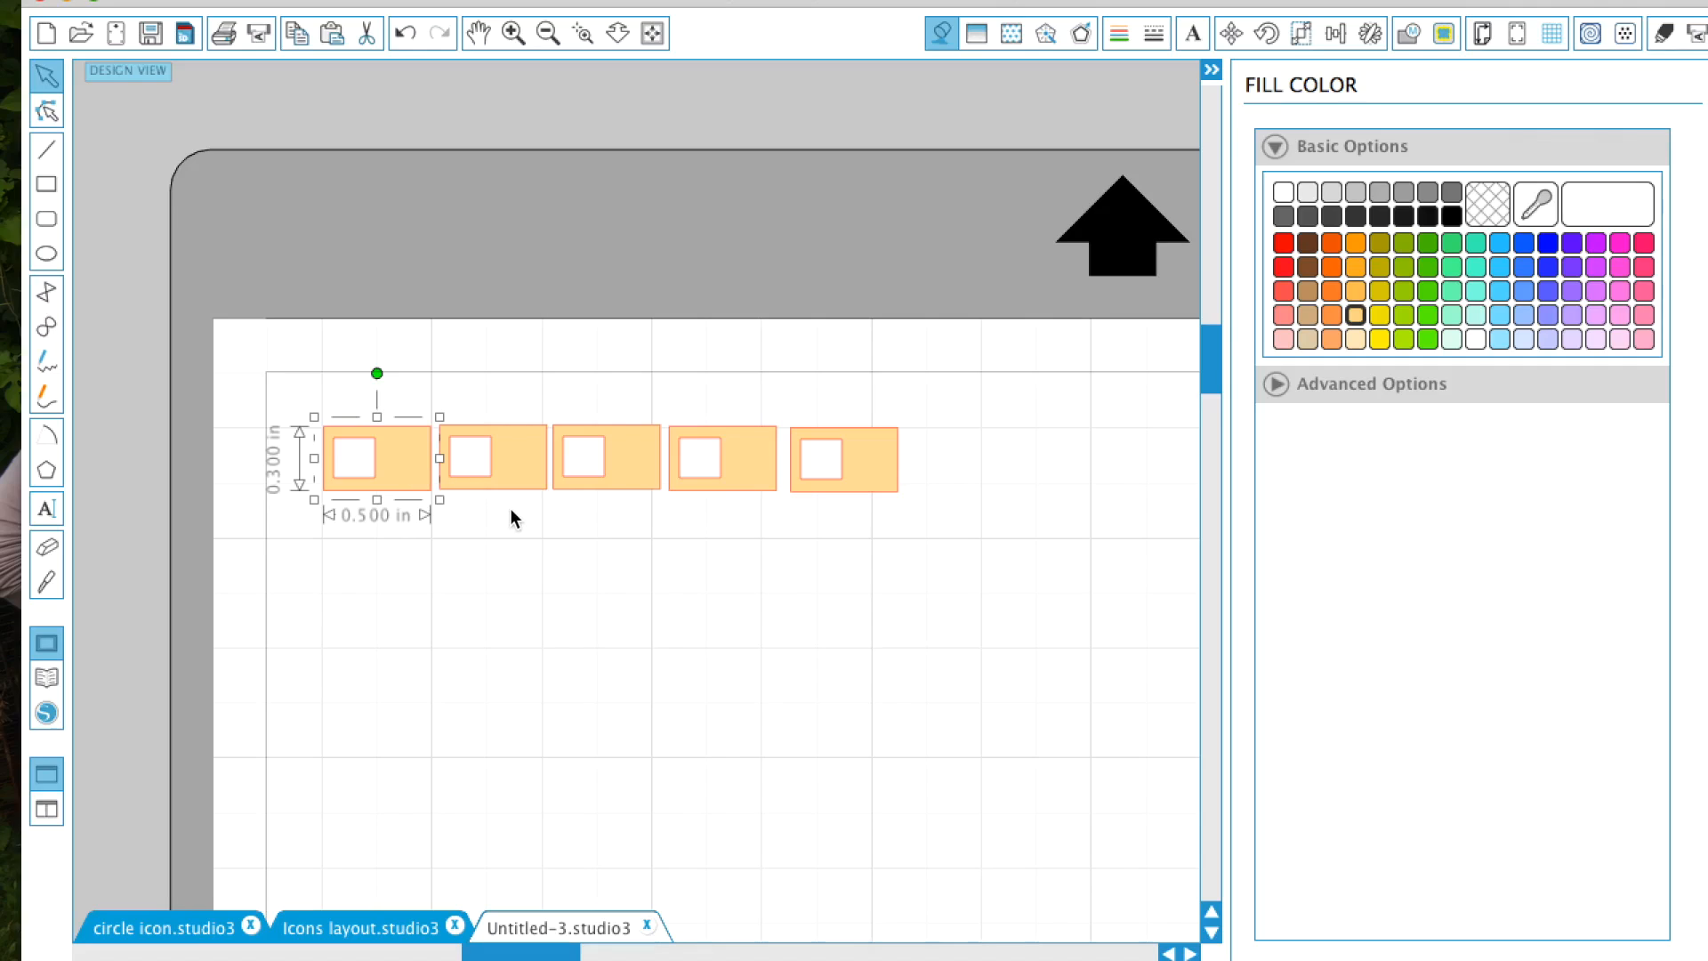
left_click(509, 511)
left_click(423, 472)
left_click(1425, 267)
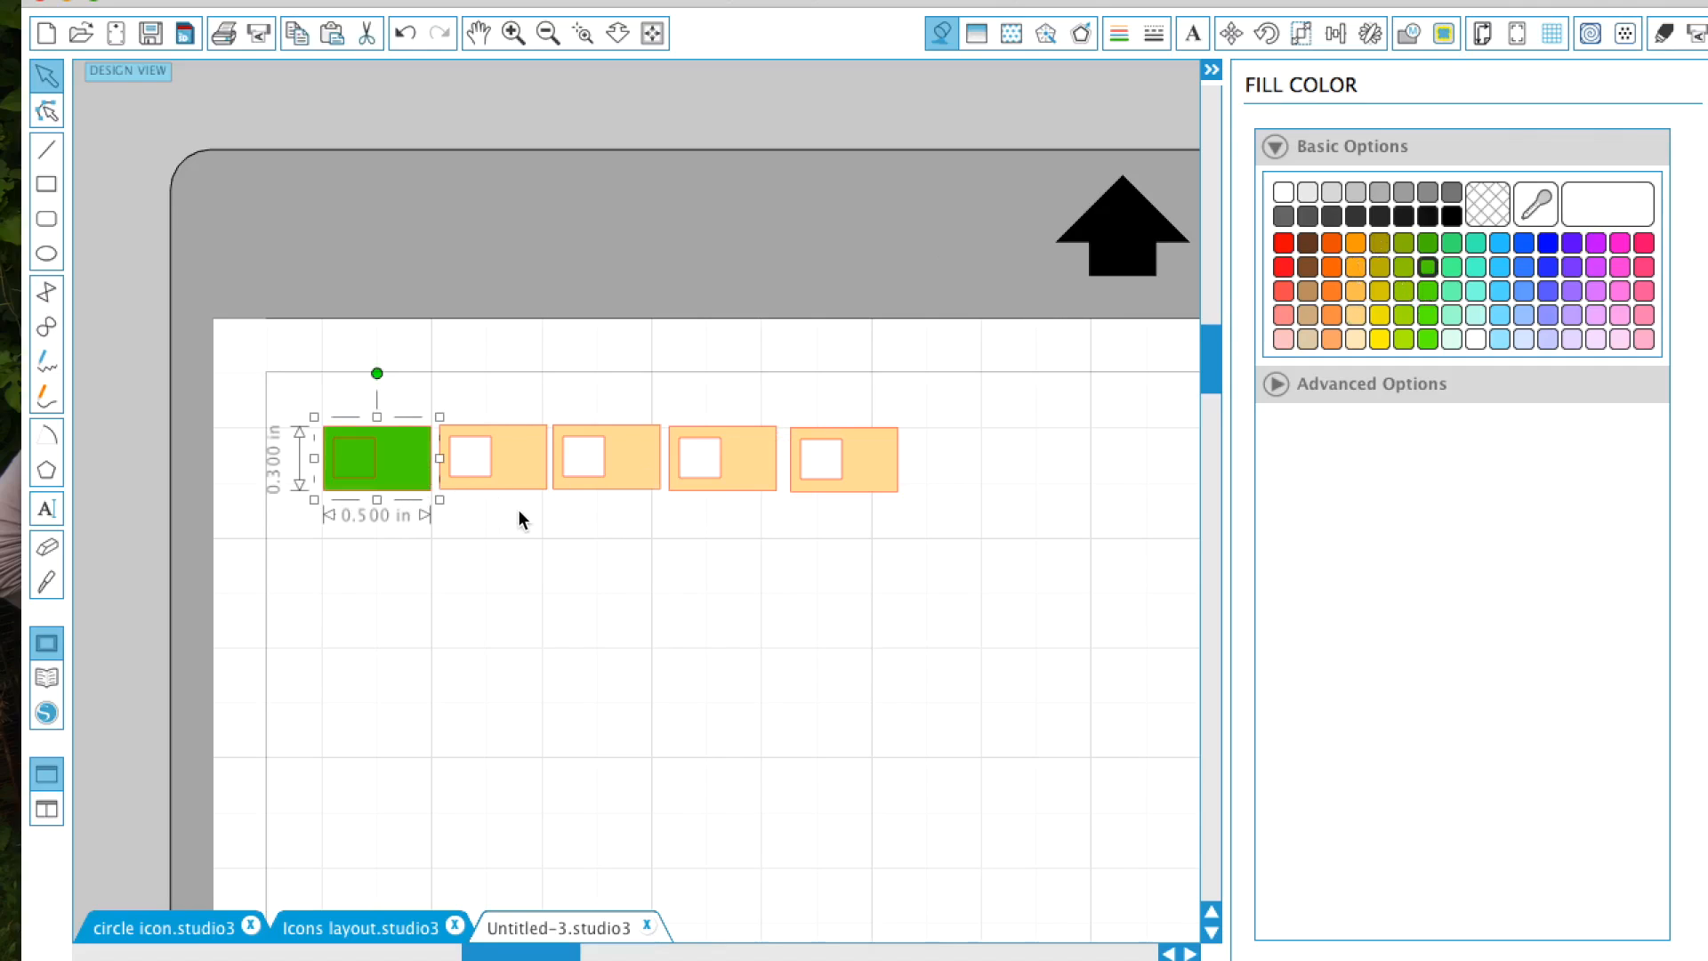
Step: Ungroup the green sticker and fill its small inner square with white
left_click(355, 447)
left_click(507, 488)
left_click(418, 475)
right_click(444, 503)
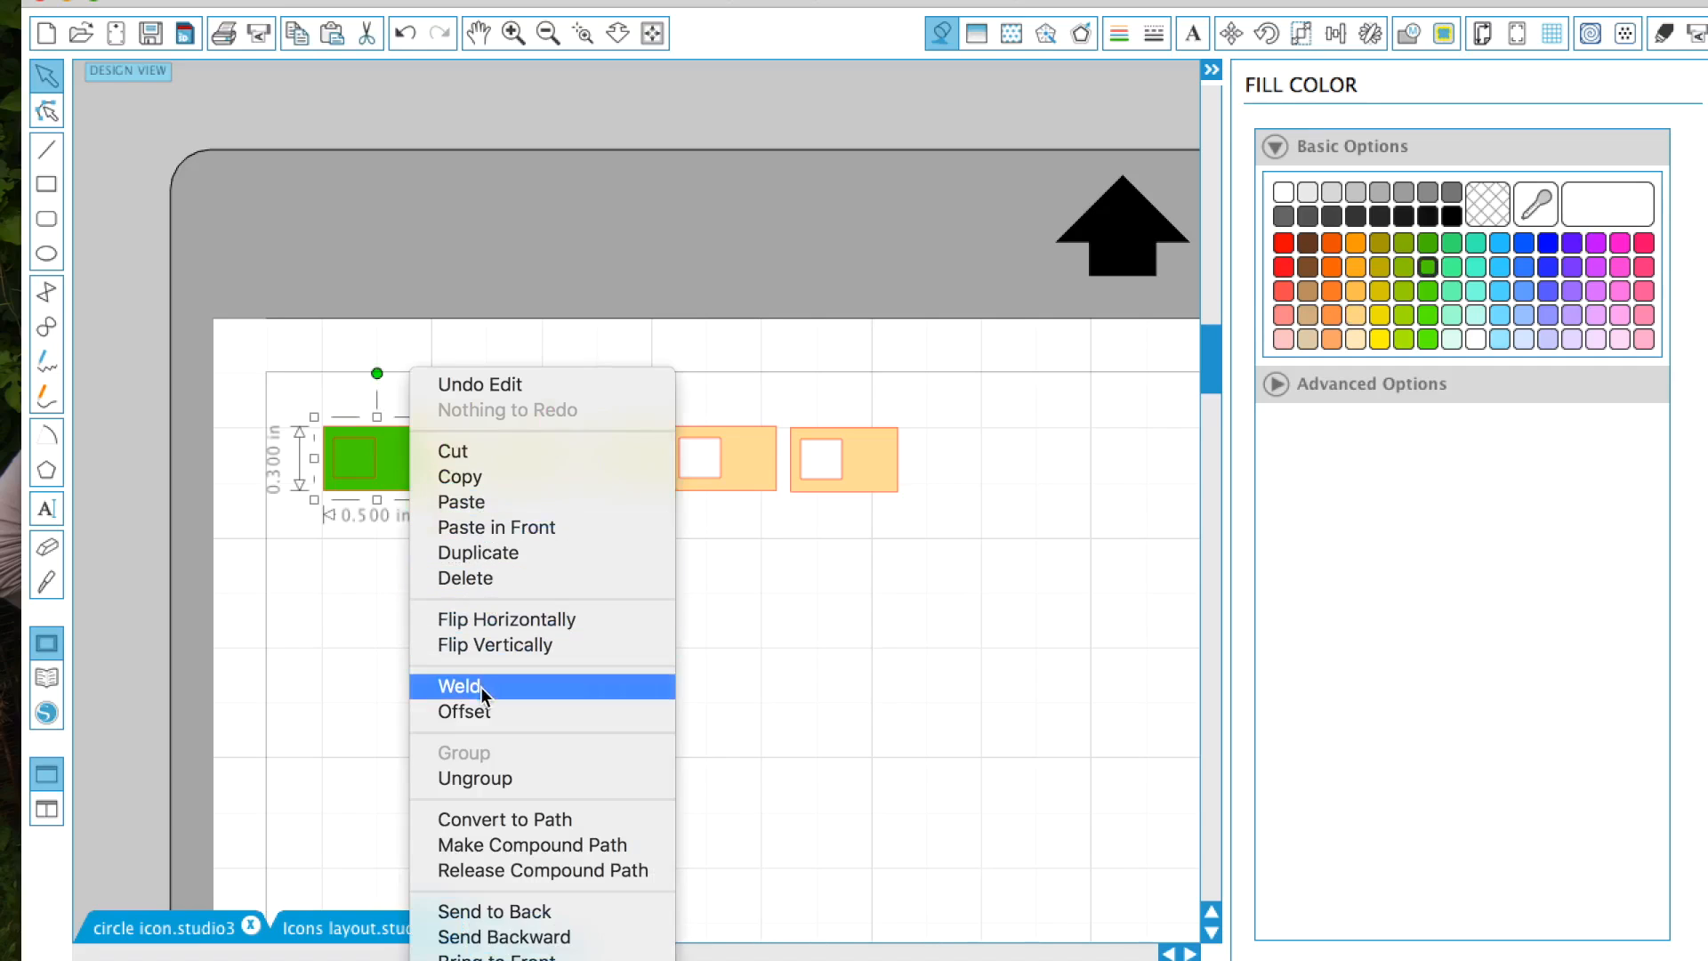
left_click(475, 782)
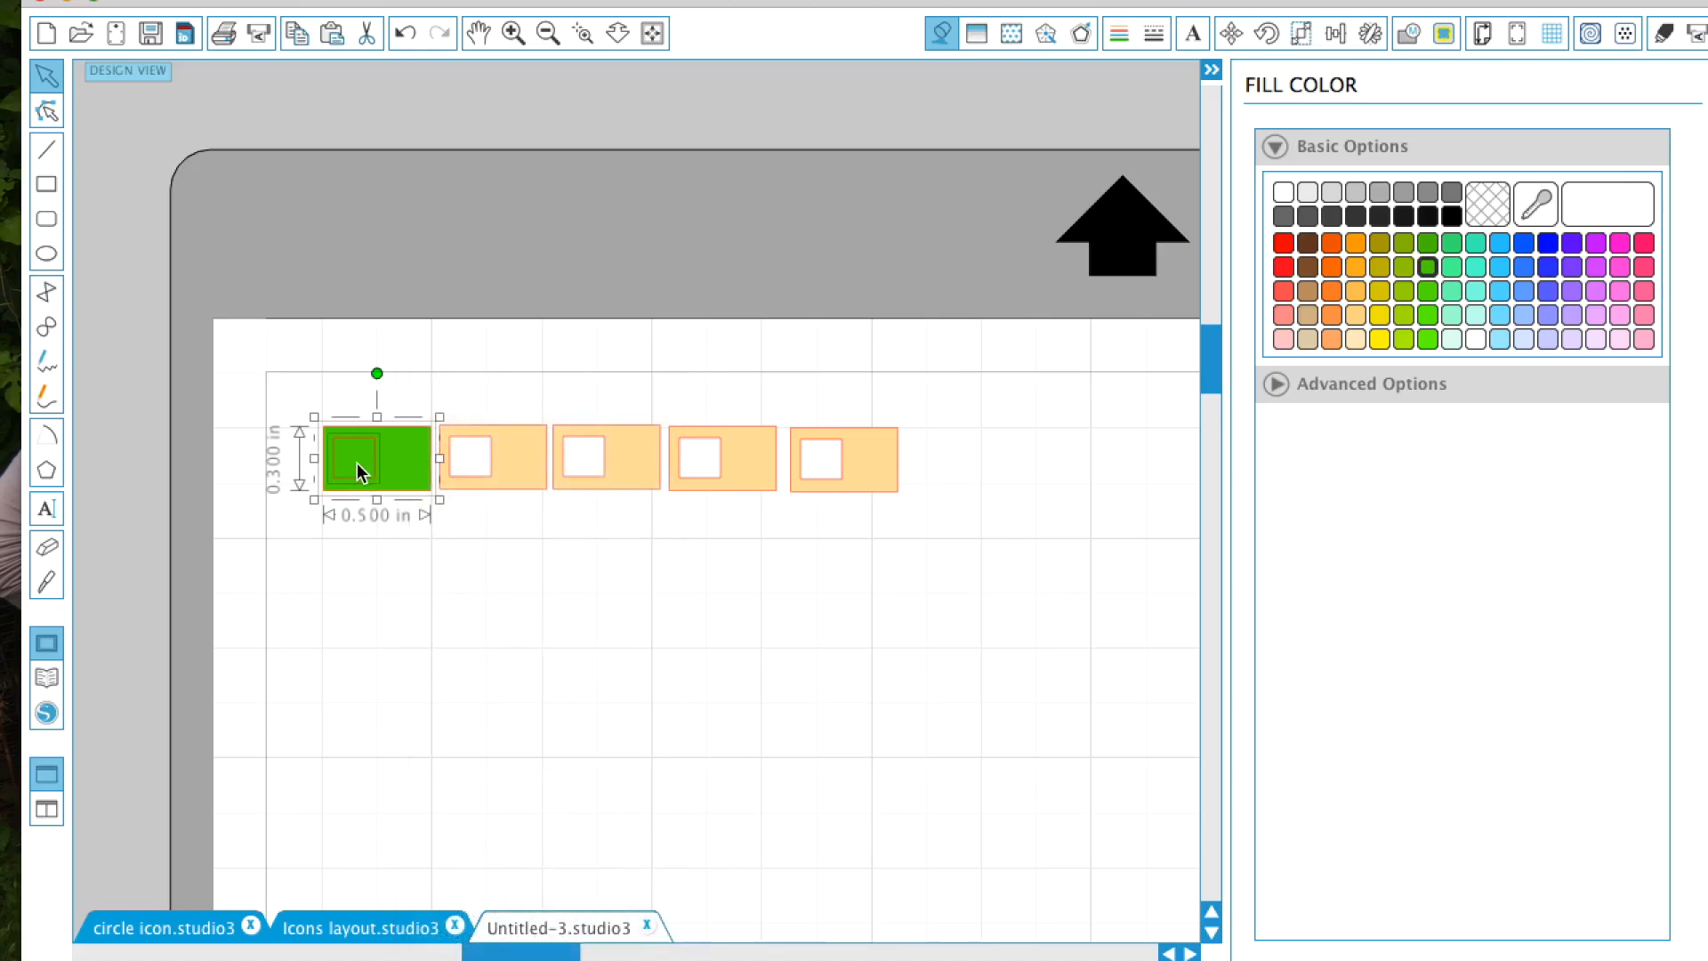
left_click(450, 636)
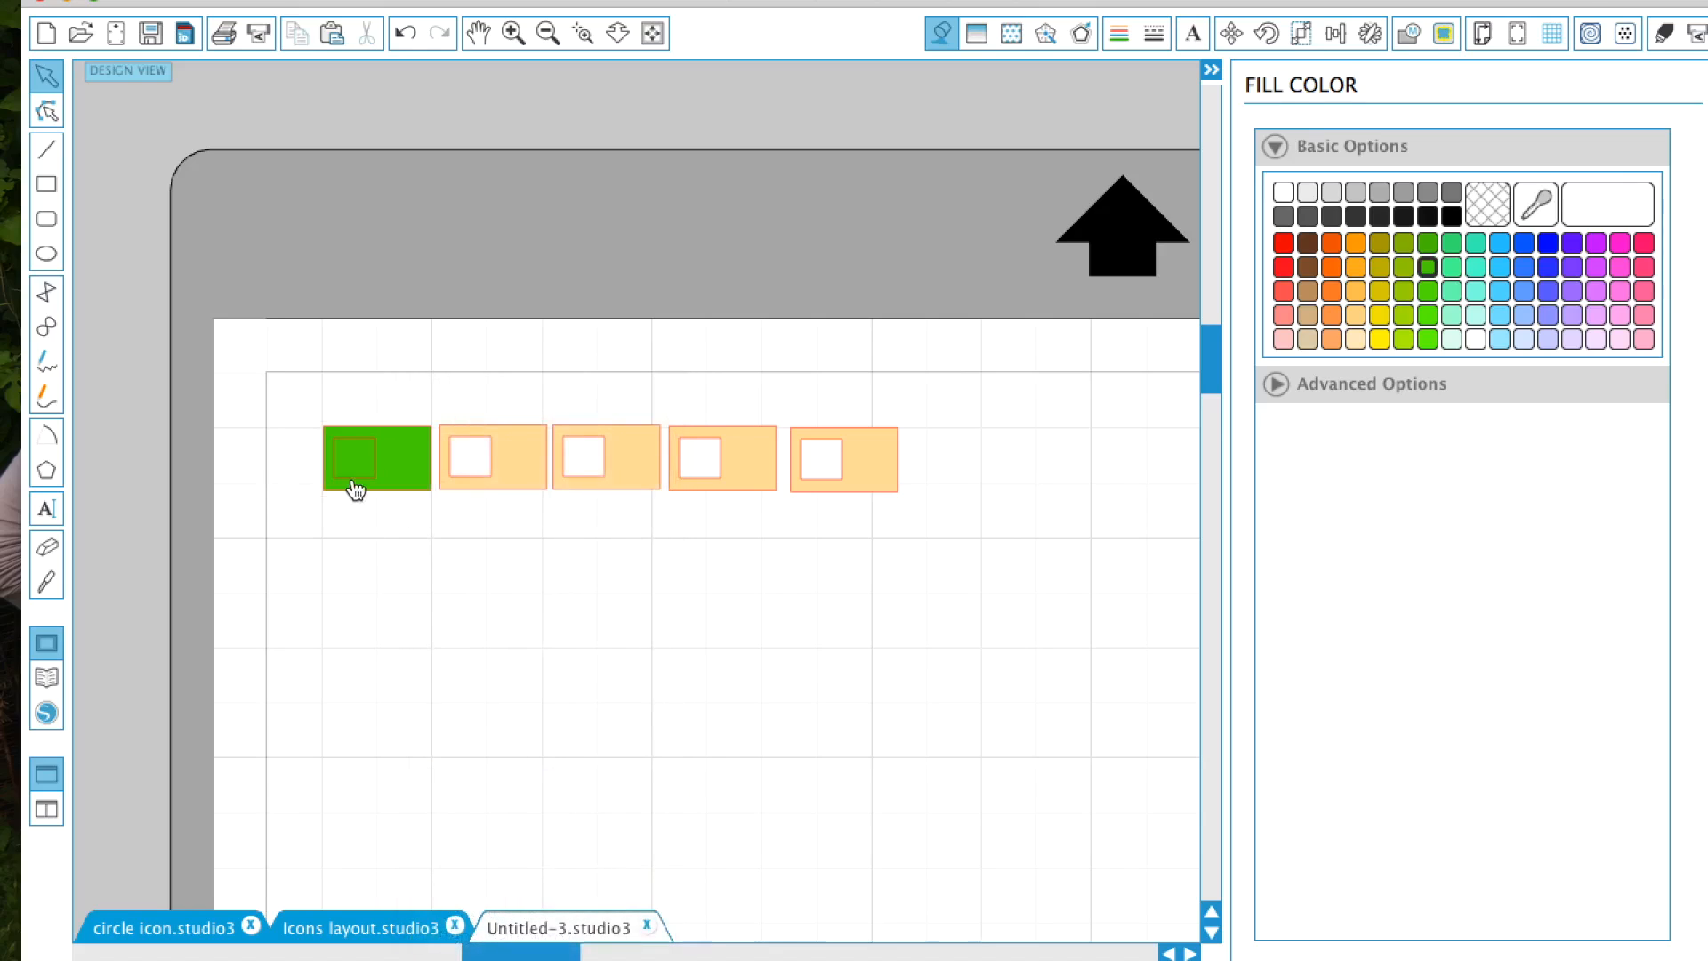
left_click(360, 465)
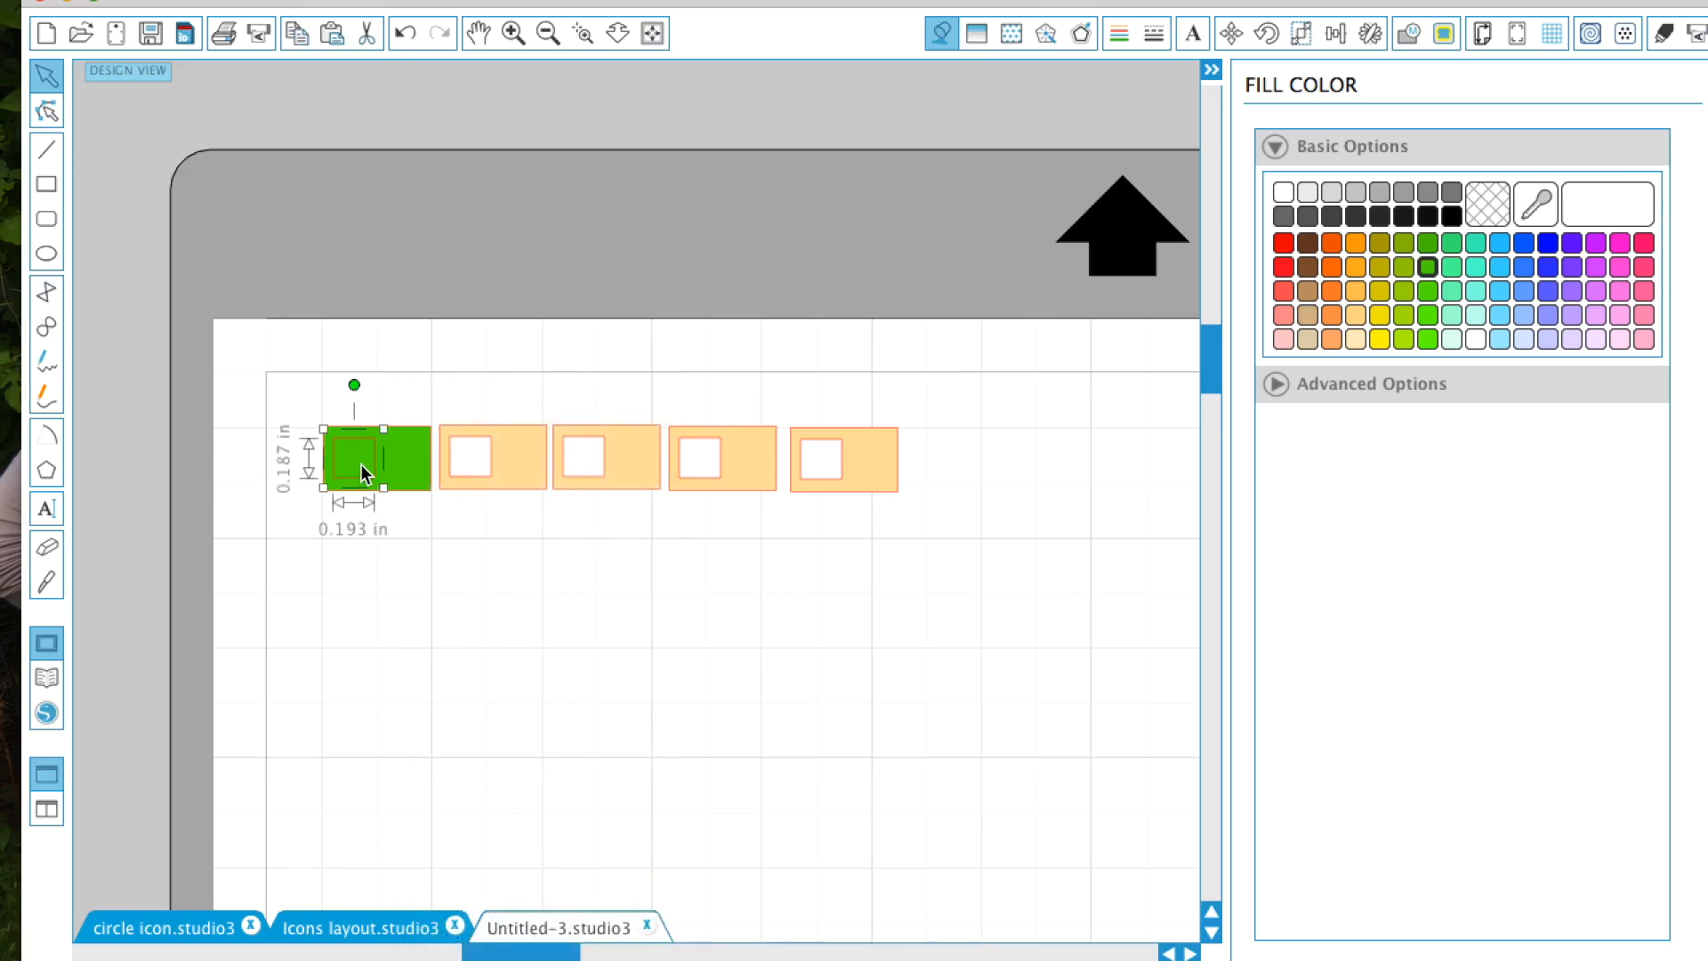
left_click(1284, 192)
left_click(723, 671)
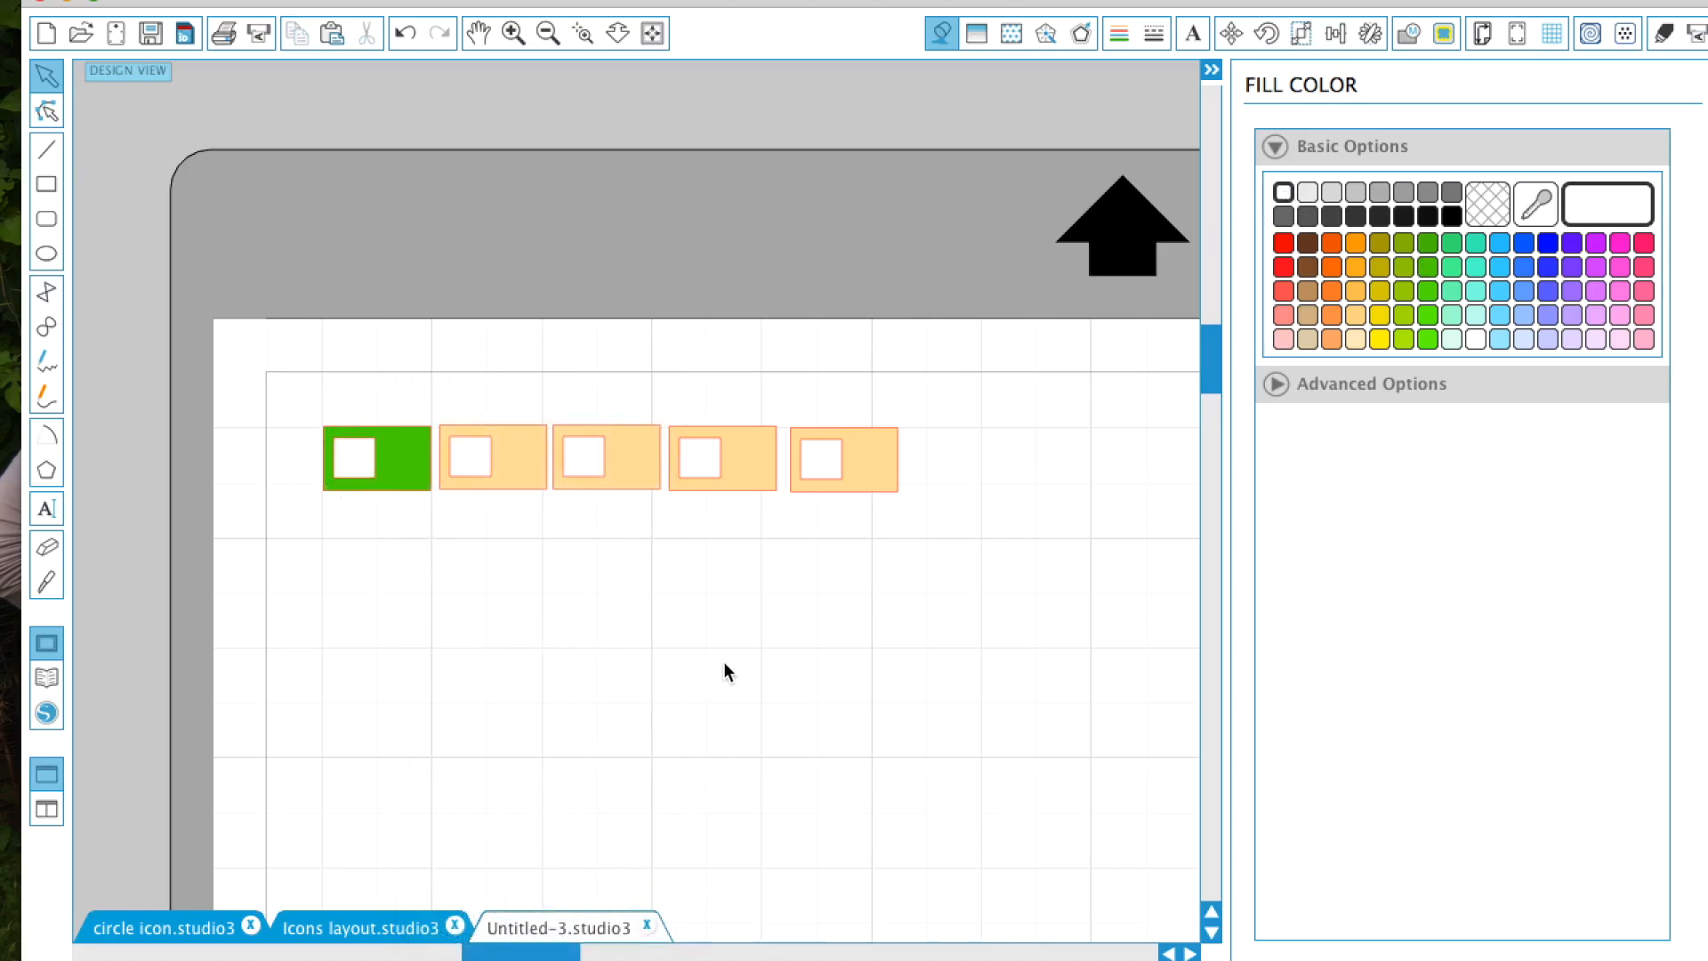
Step: Show the finished Icons layout.studio3 sheet and switch to Pixlr Editor in Firefox
mouse_move(18, 662)
left_click(364, 927)
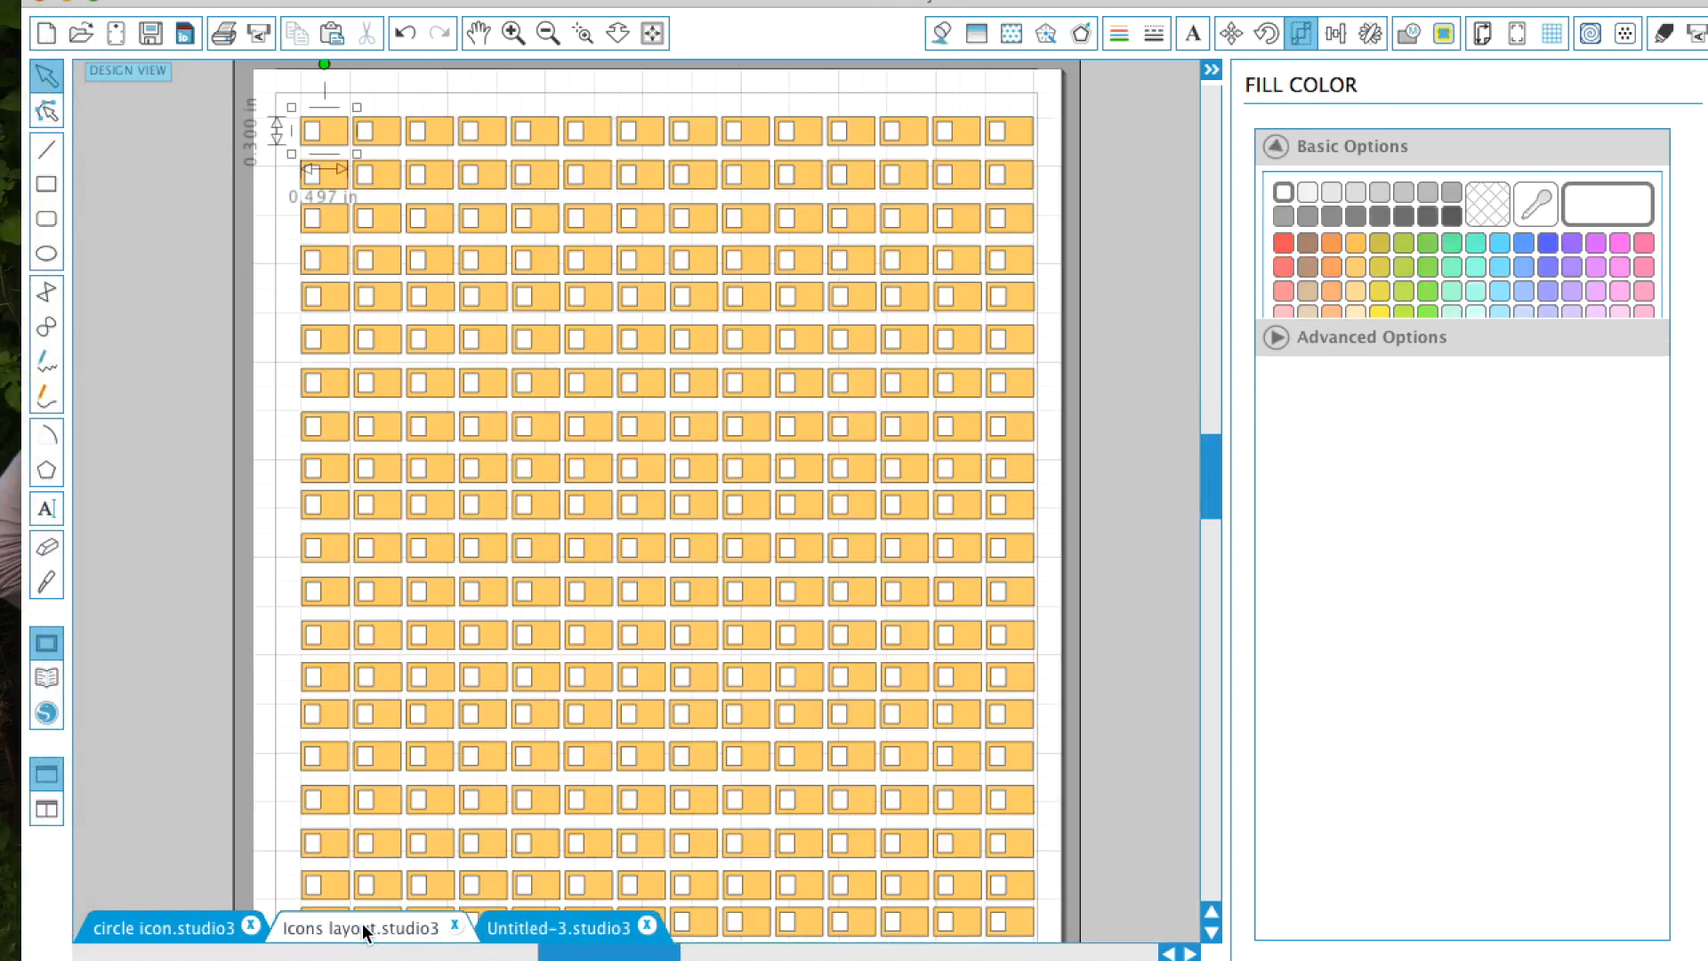
mouse_move(26, 712)
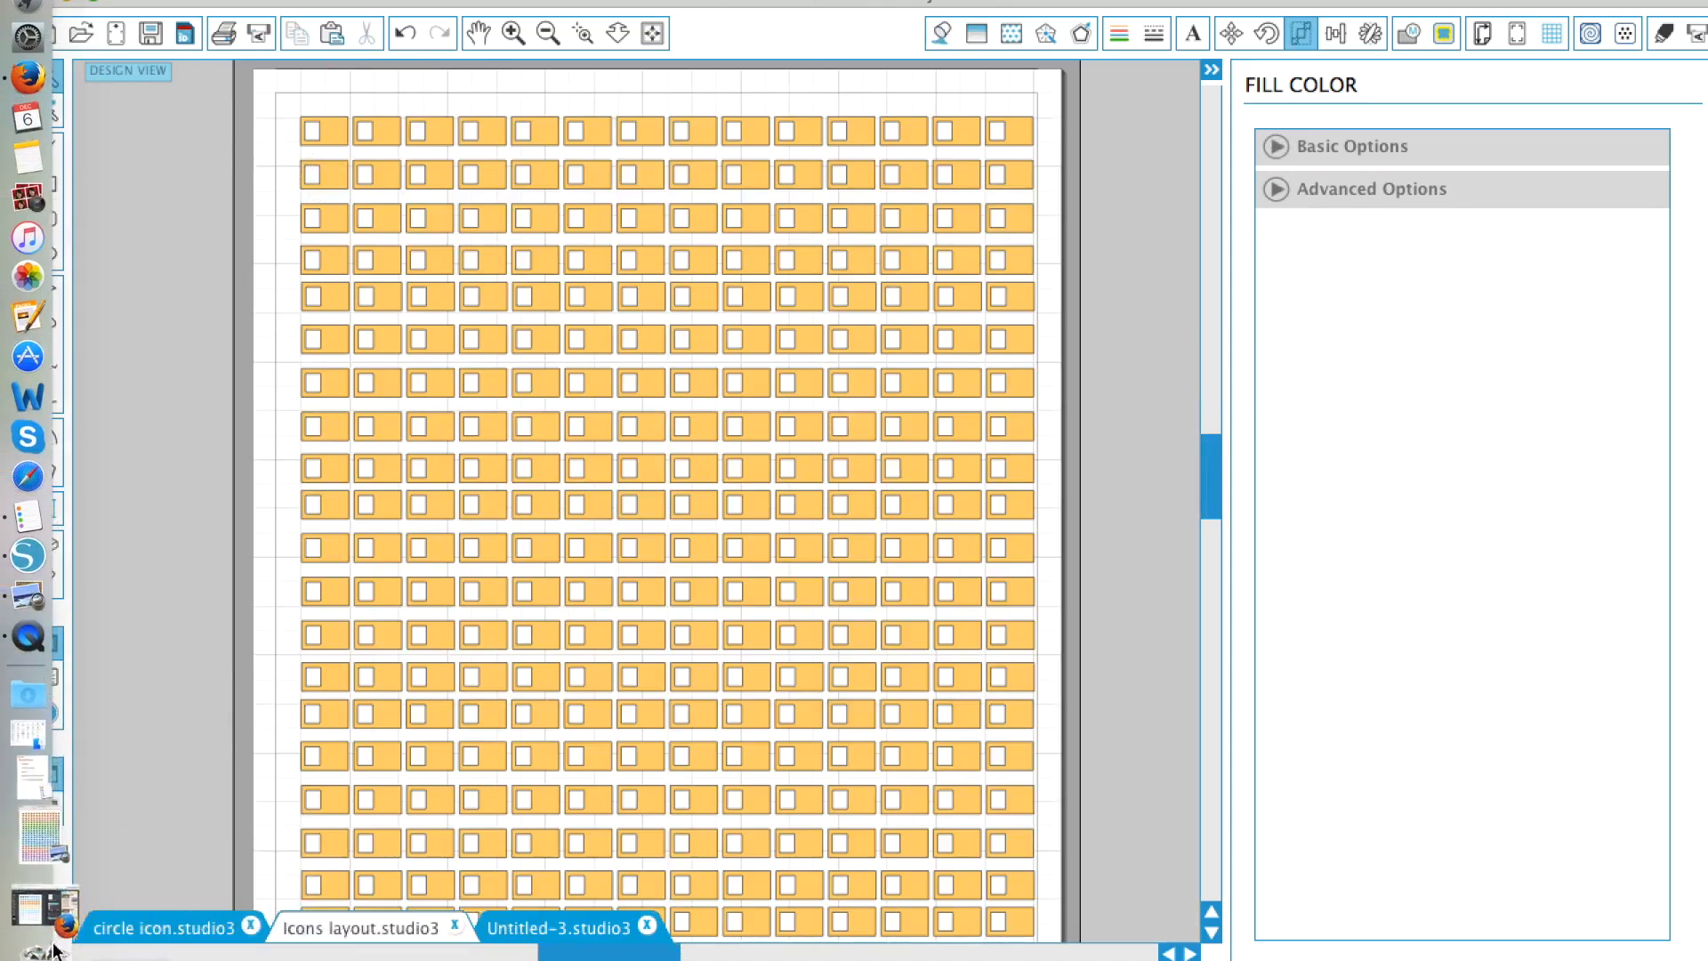
left_click(50, 923)
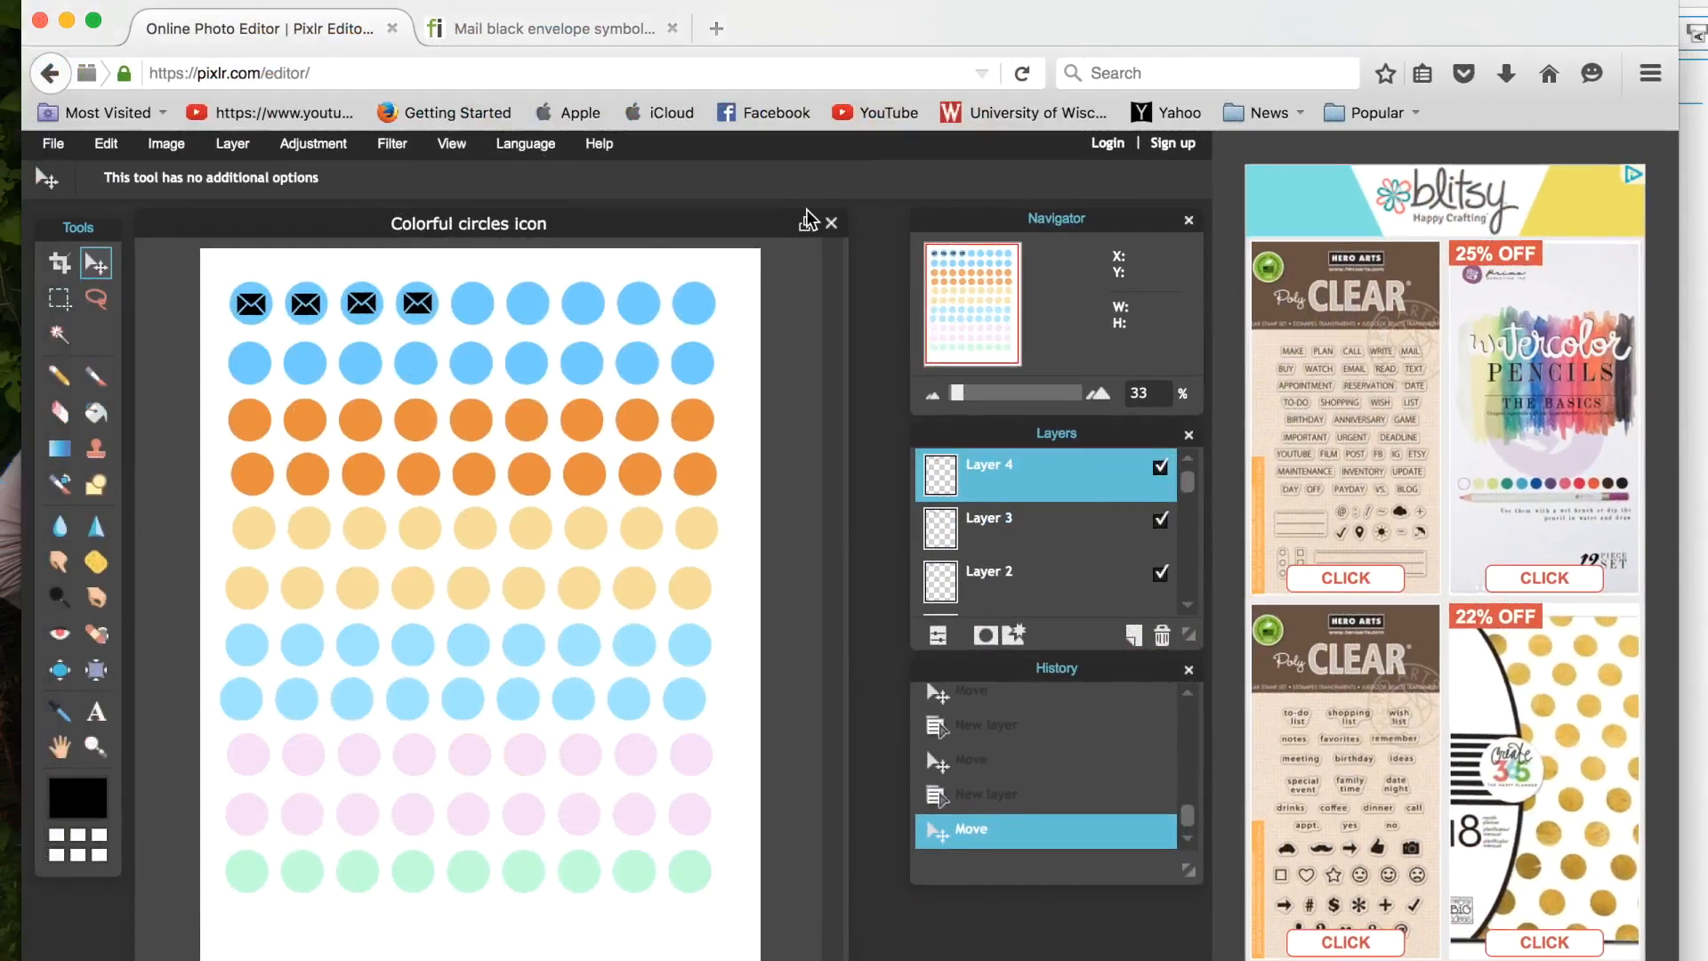
Step: Close the Colorful circles icon image without saving and open the Icon image from the computer
left_click(832, 224)
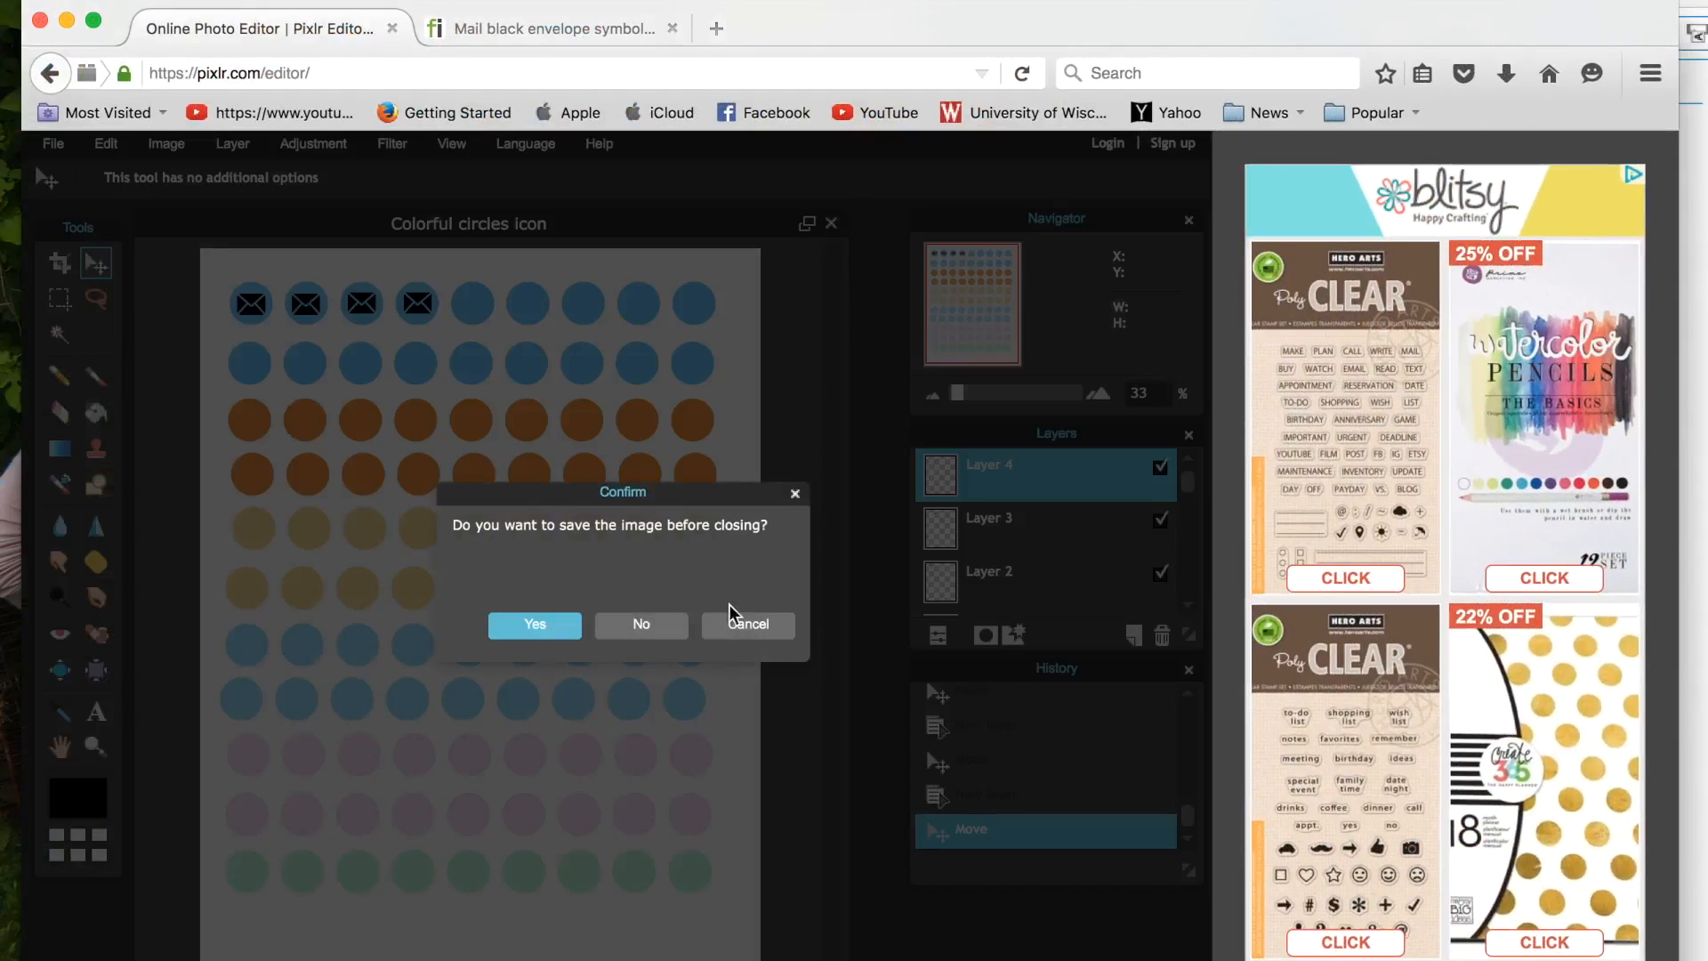
left_click(667, 633)
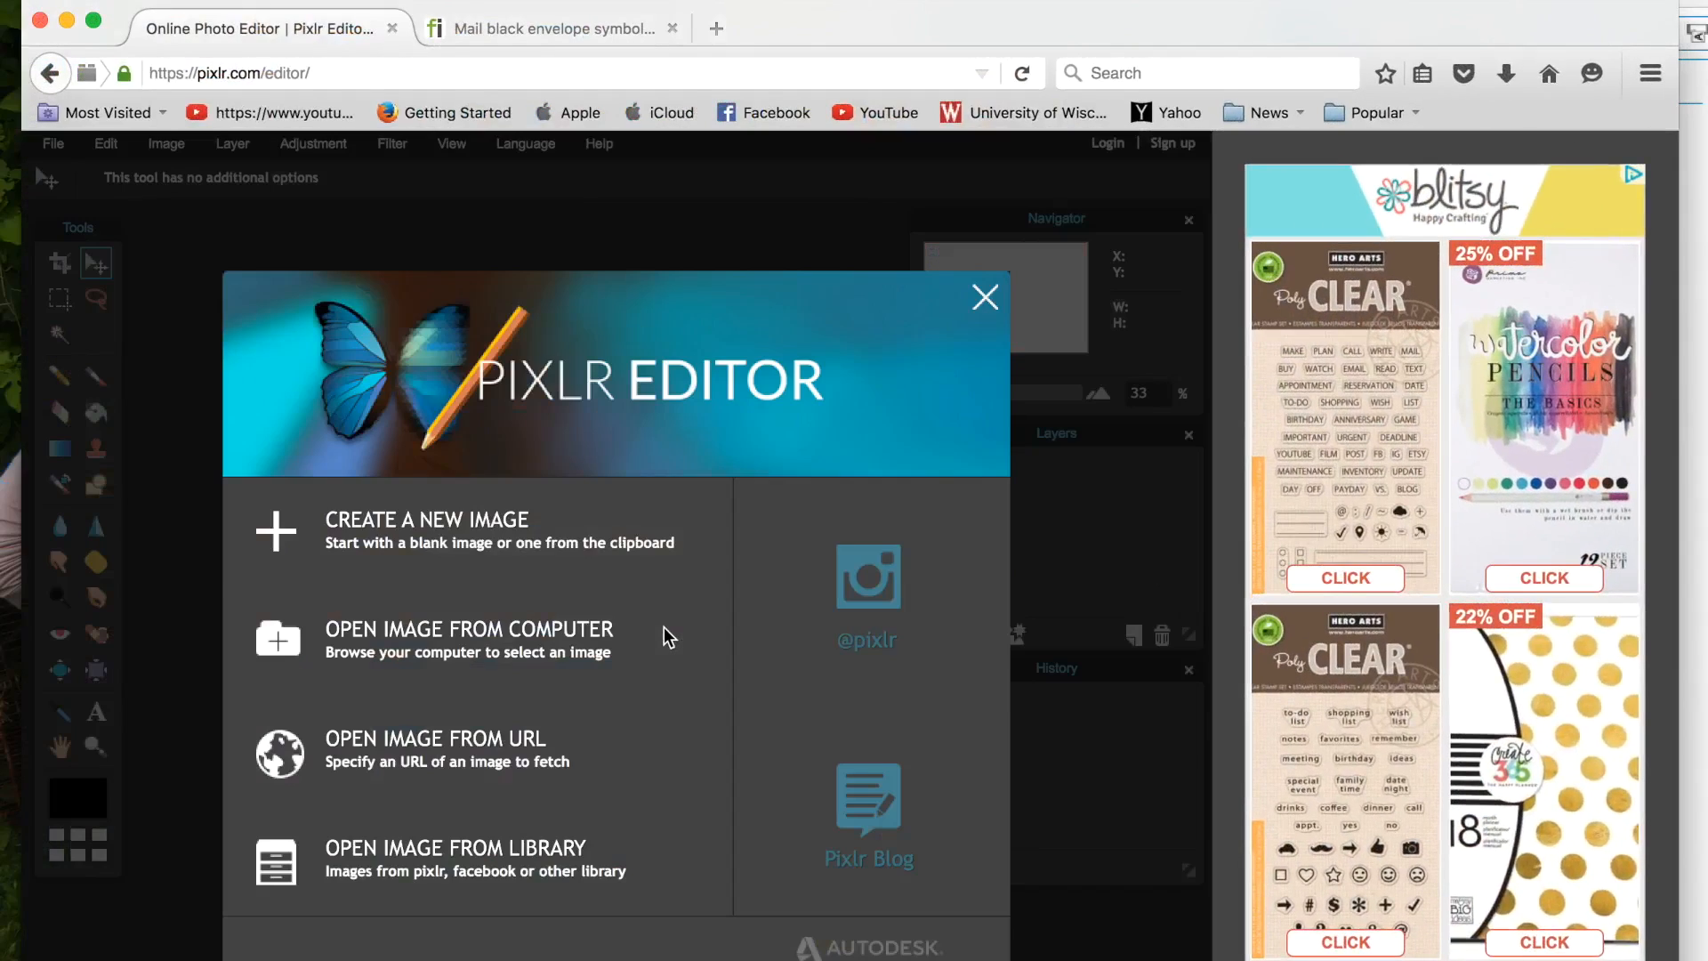
left_click(491, 676)
double_click(989, 111)
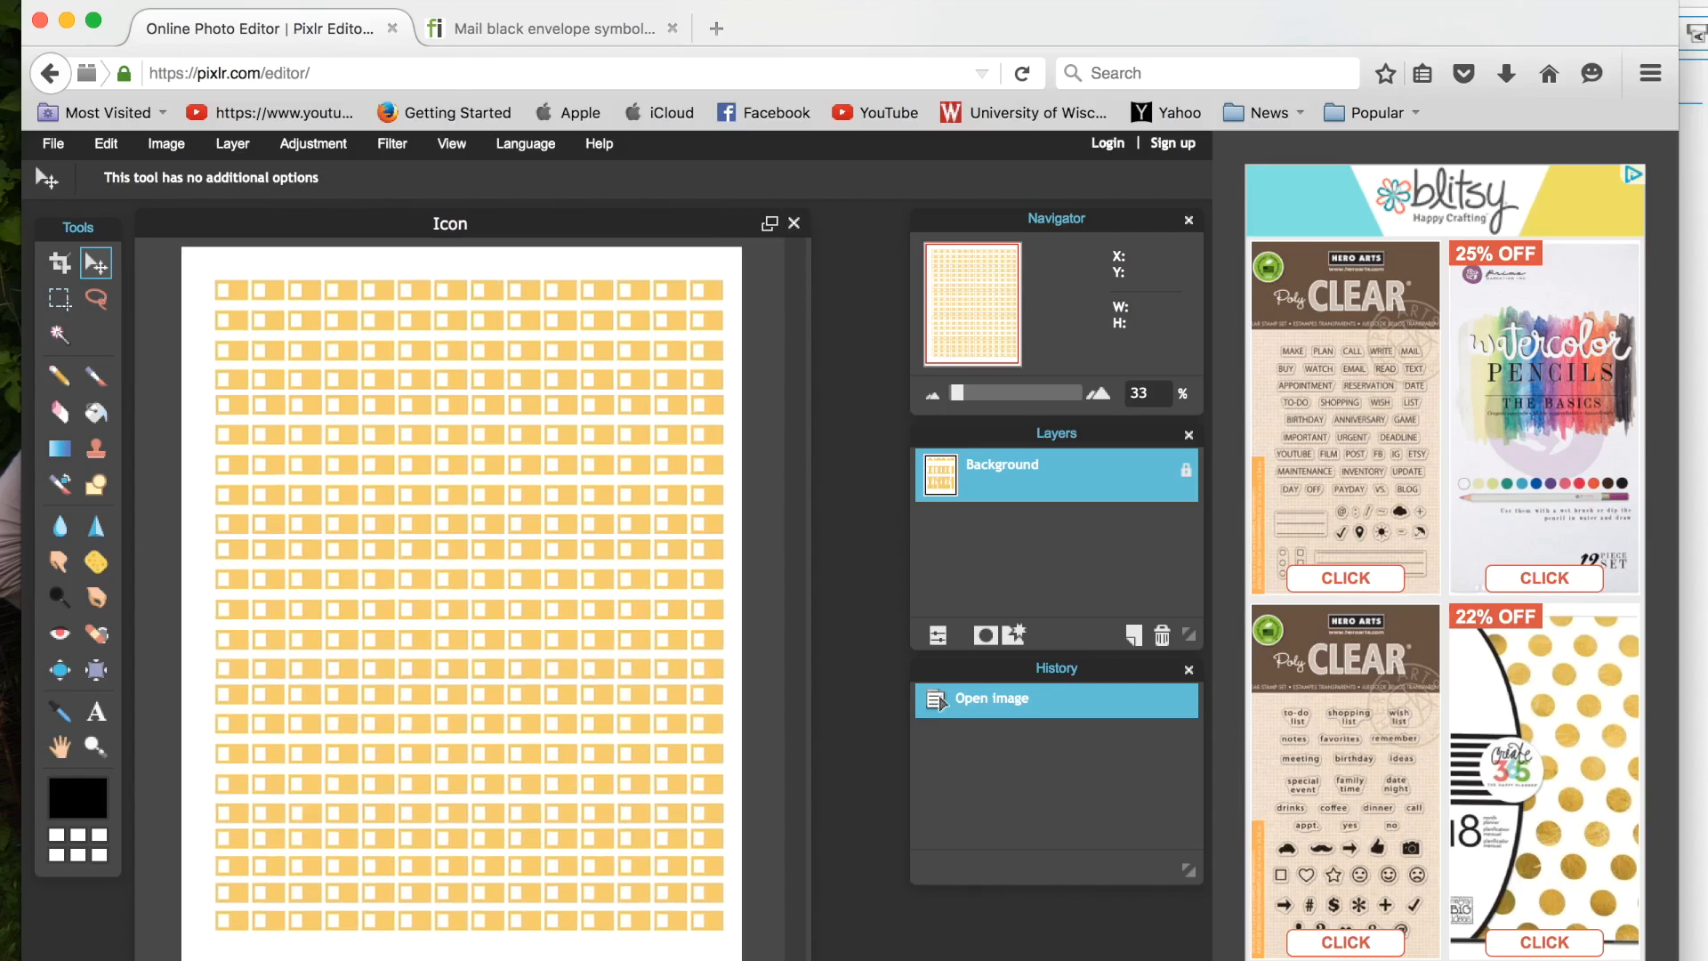
Step: Select the third and fourth sticker rows, recolor them green with hue 68 and lower saturation, and clear the selection
left_click(61, 299)
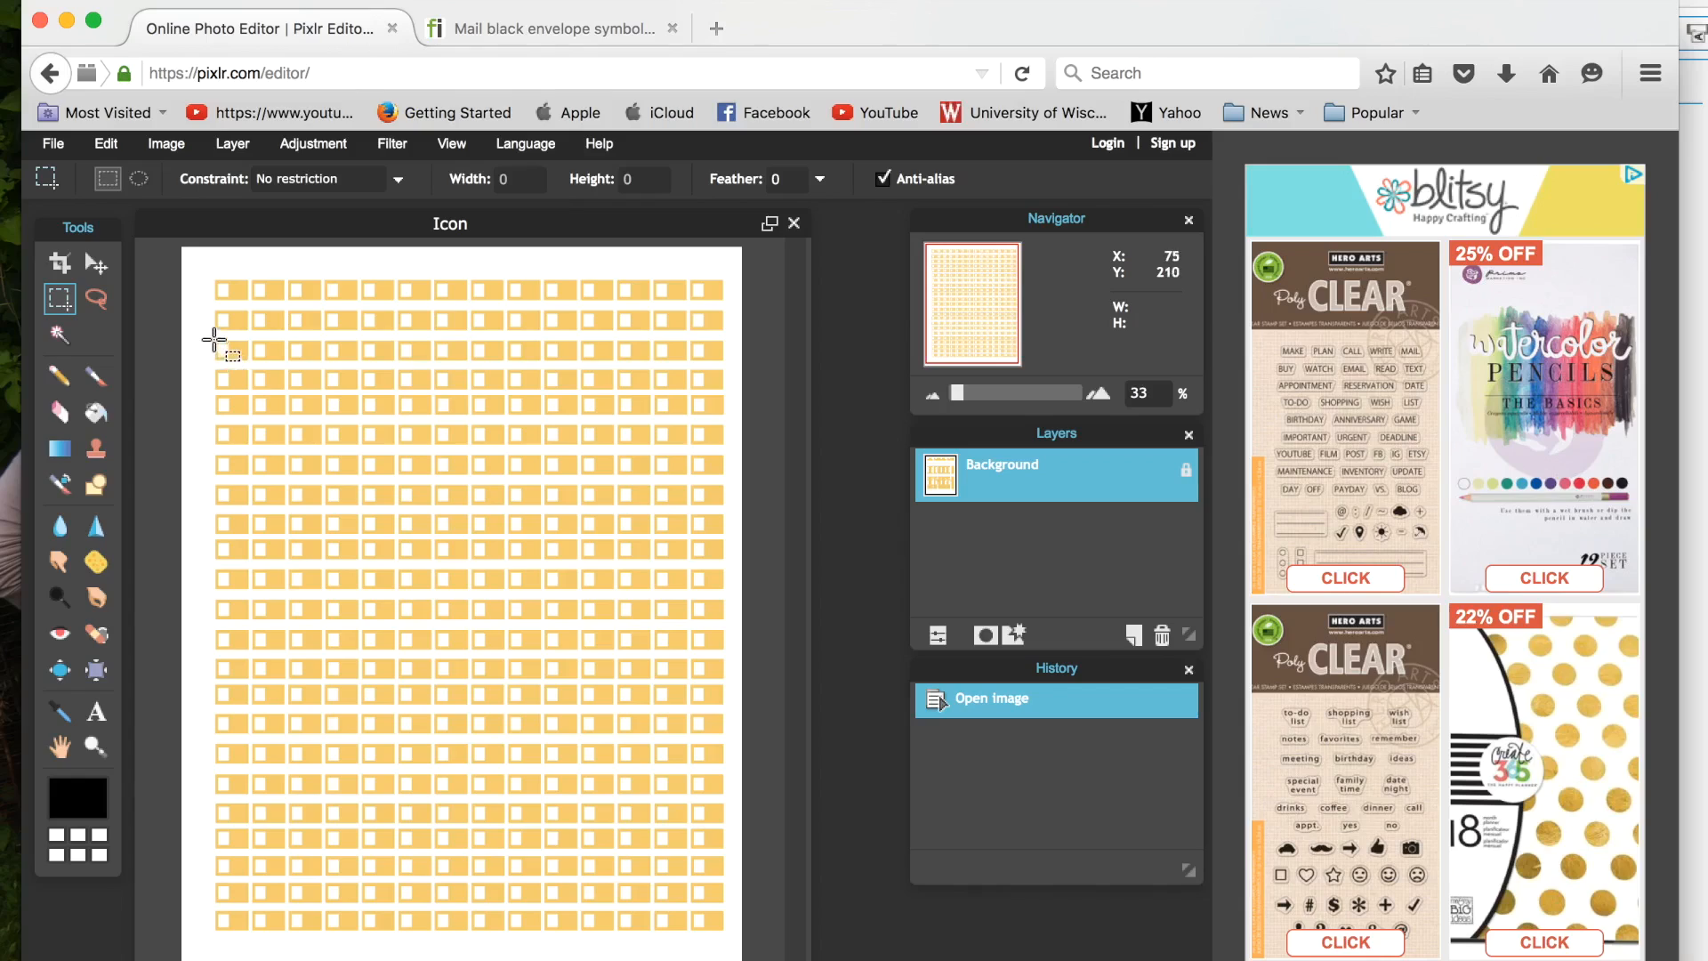
left_click_drag(209, 338, 730, 395)
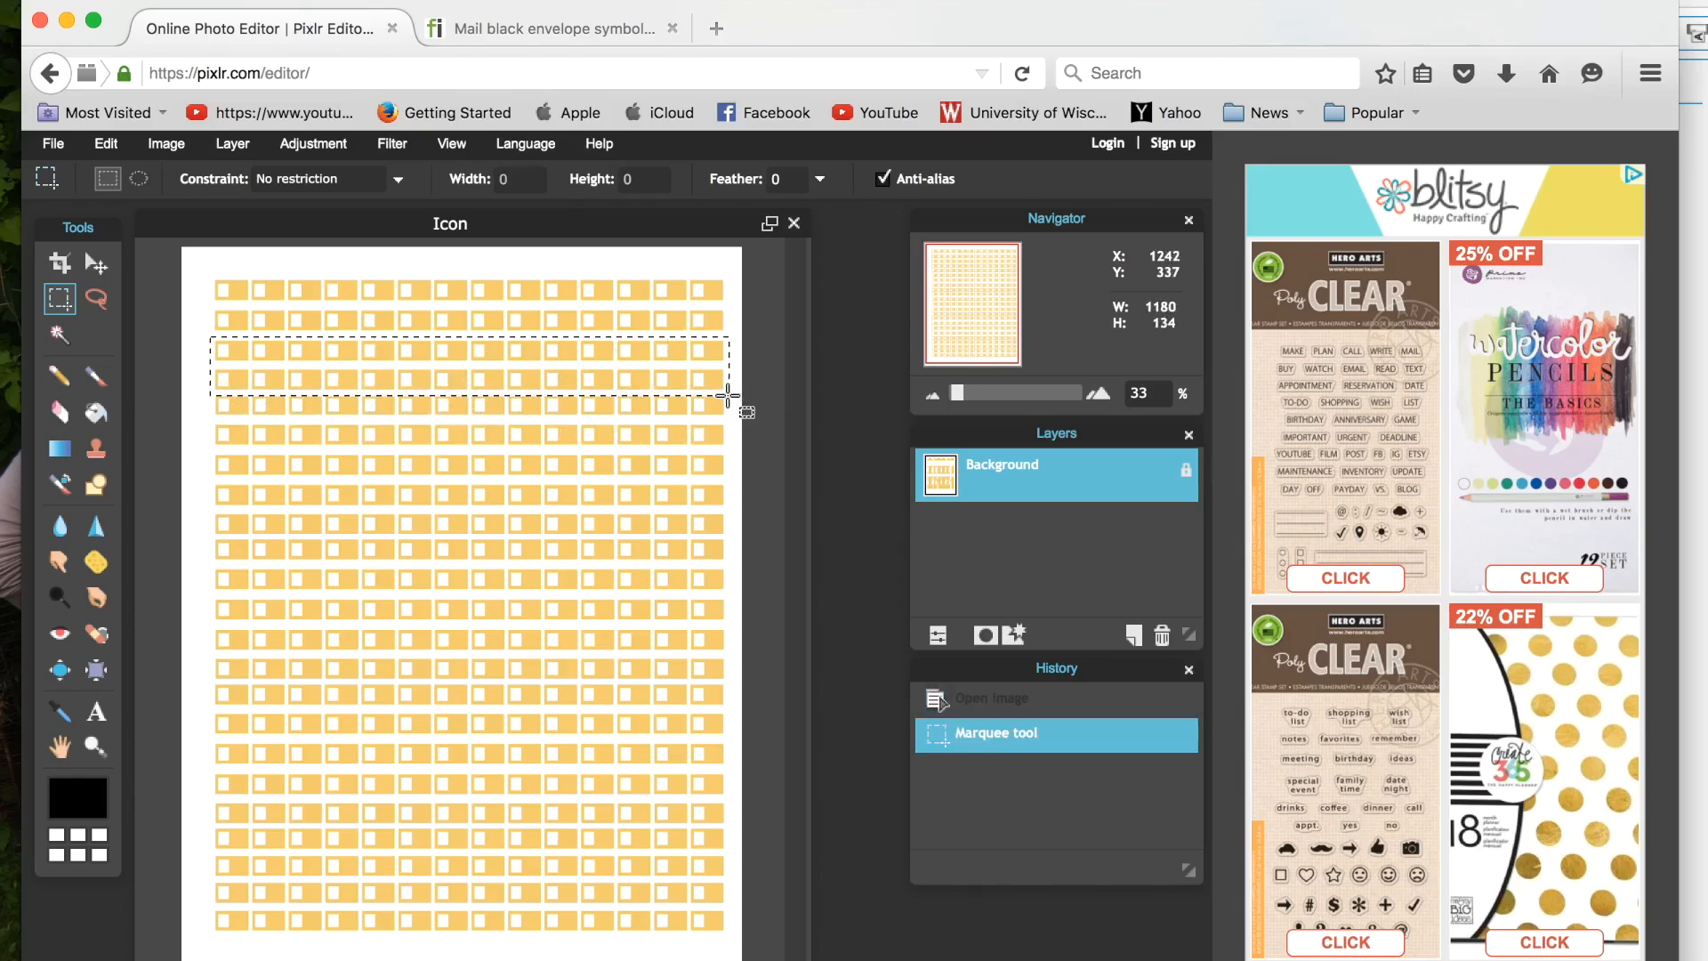
left_click(317, 152)
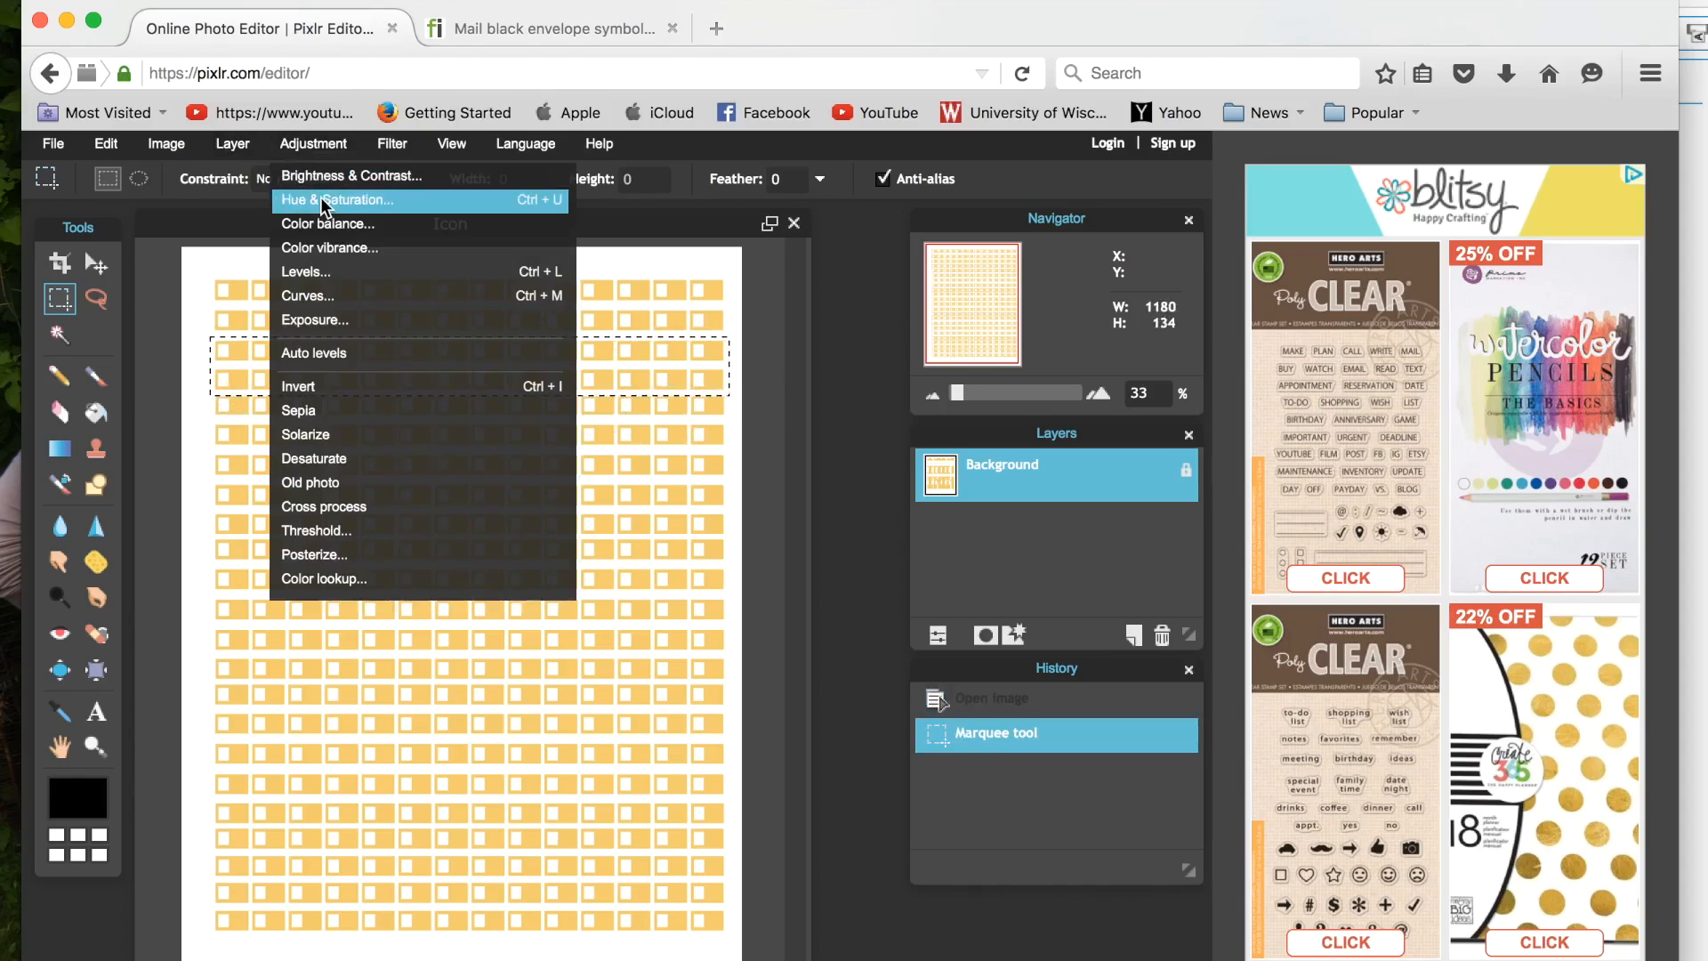
left_click(365, 210)
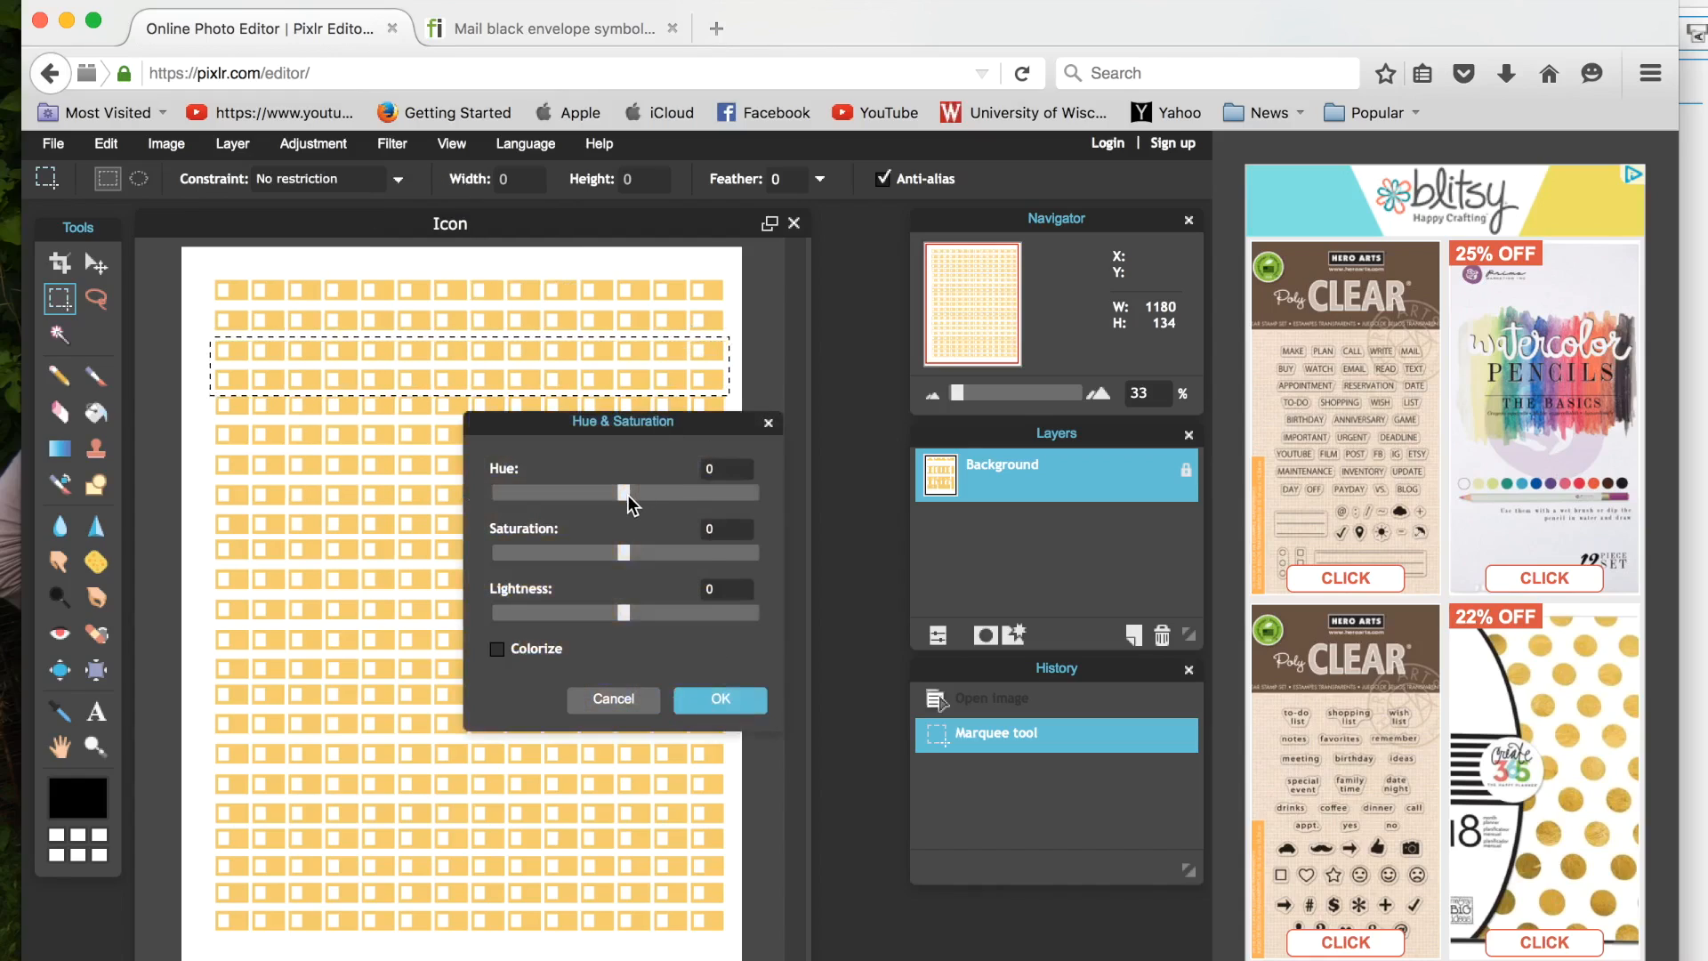
left_click_drag(637, 501, 675, 504)
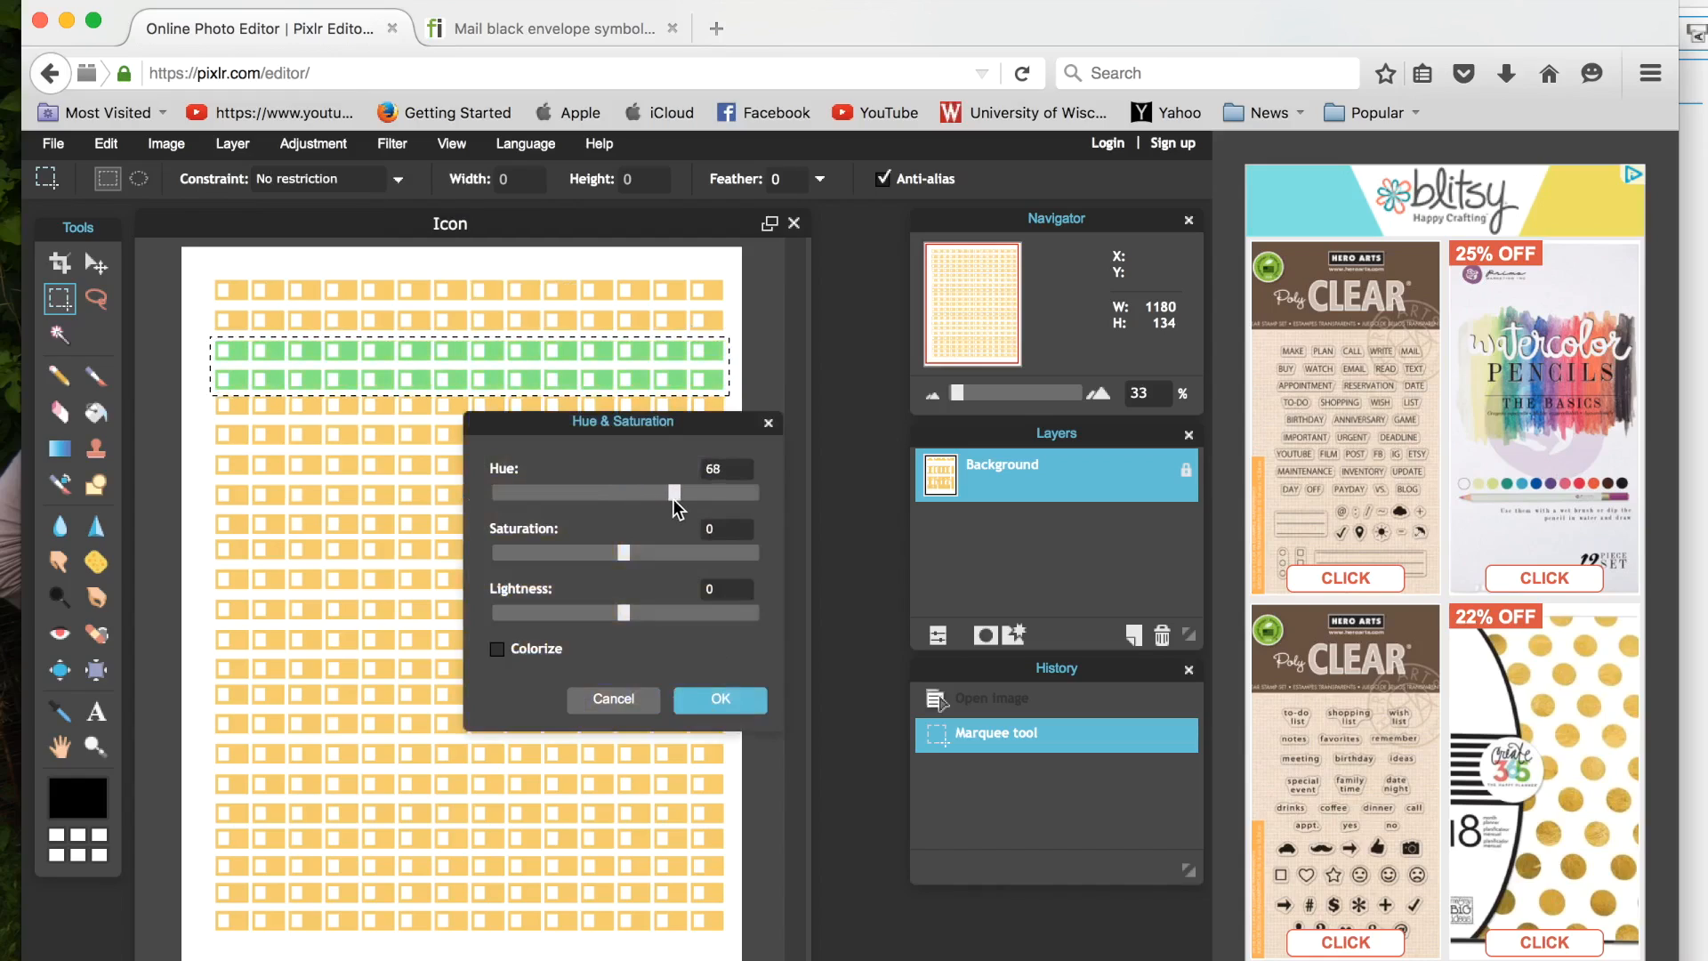
left_click_drag(625, 558, 587, 565)
left_click(719, 699)
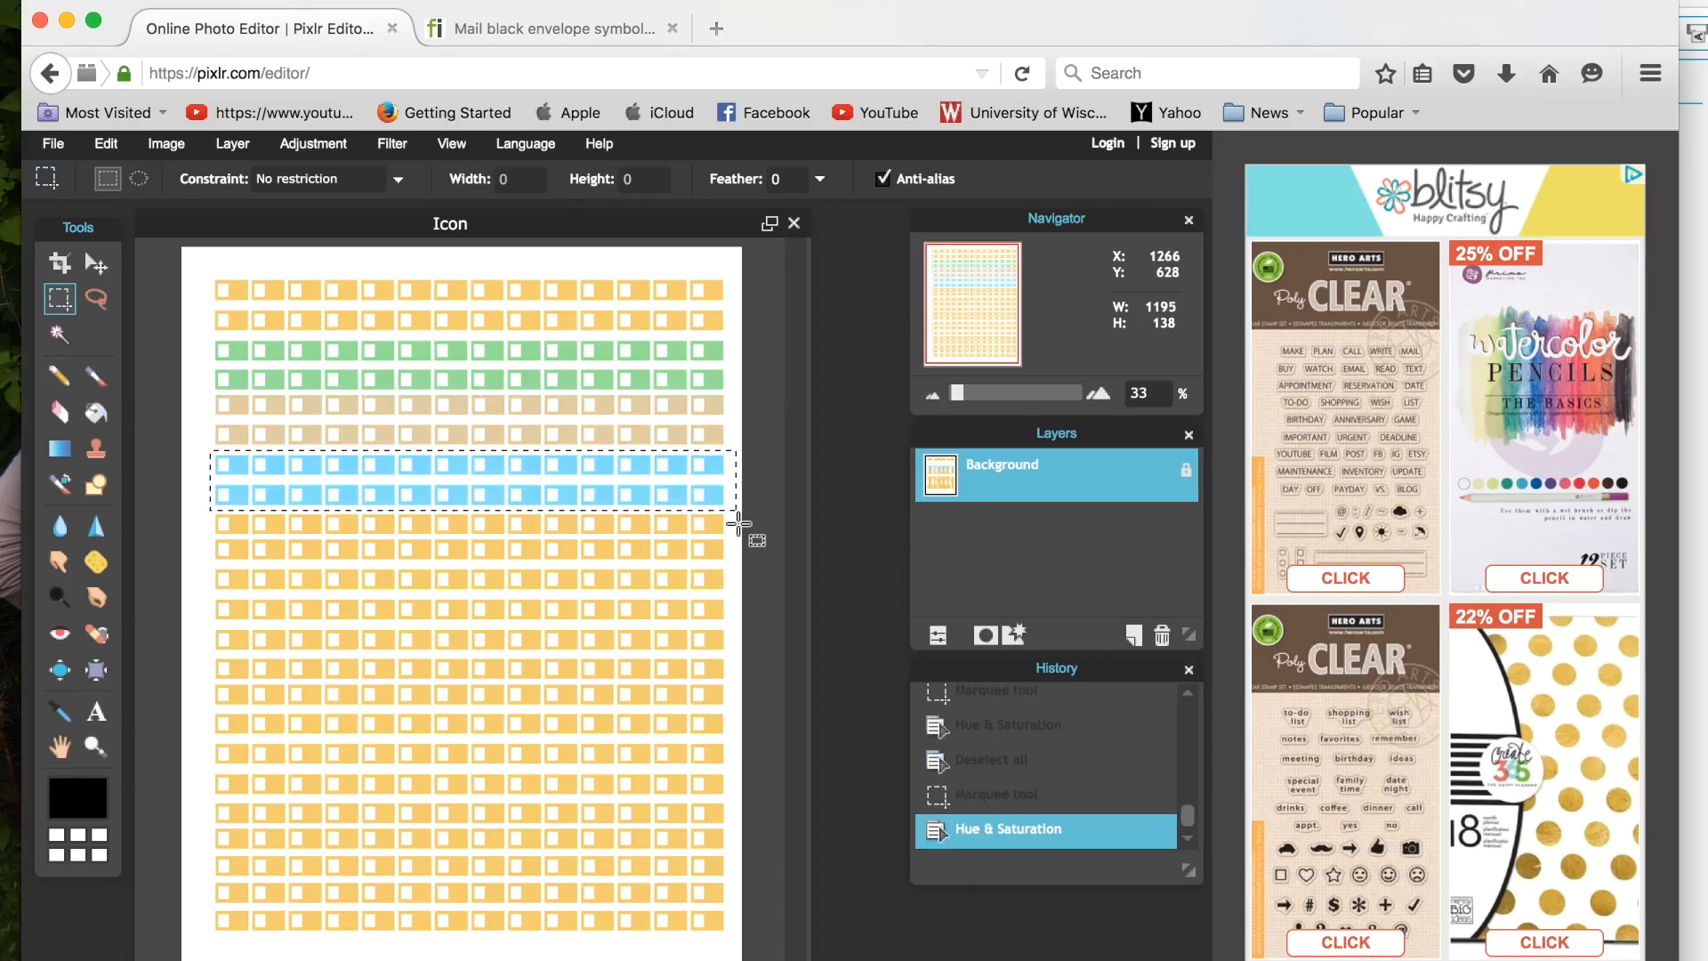
left_click(738, 525)
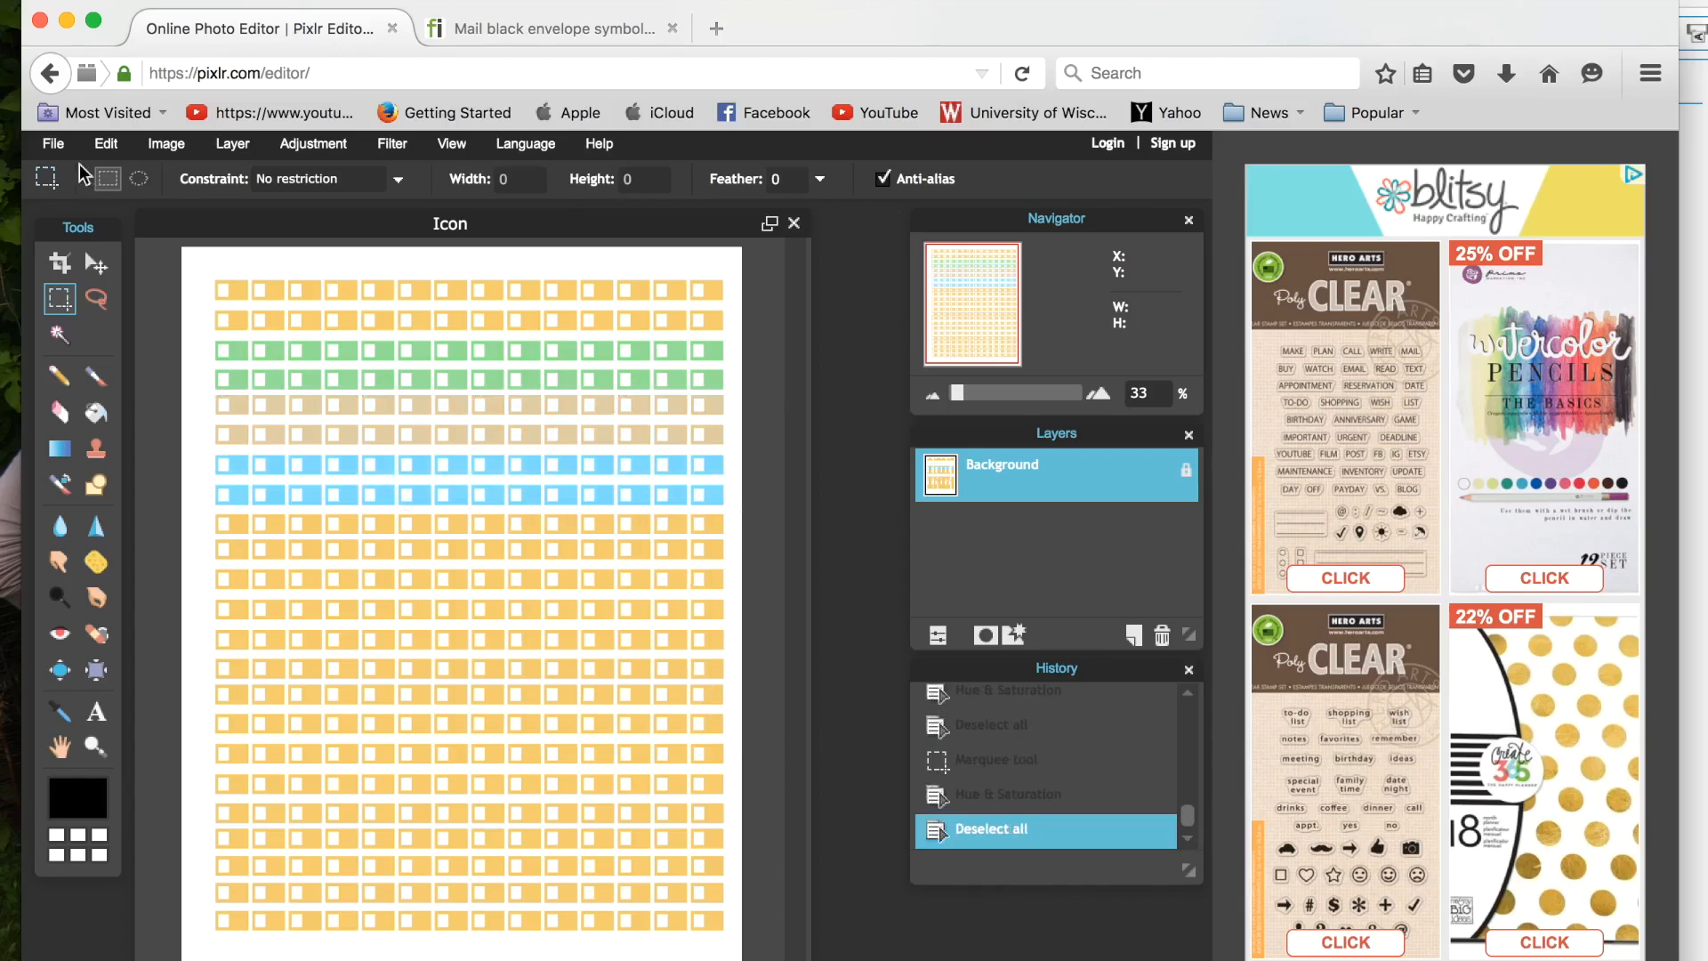
Step: Open the mail59 envelope image from the computer and copy the whole image
left_click(53, 143)
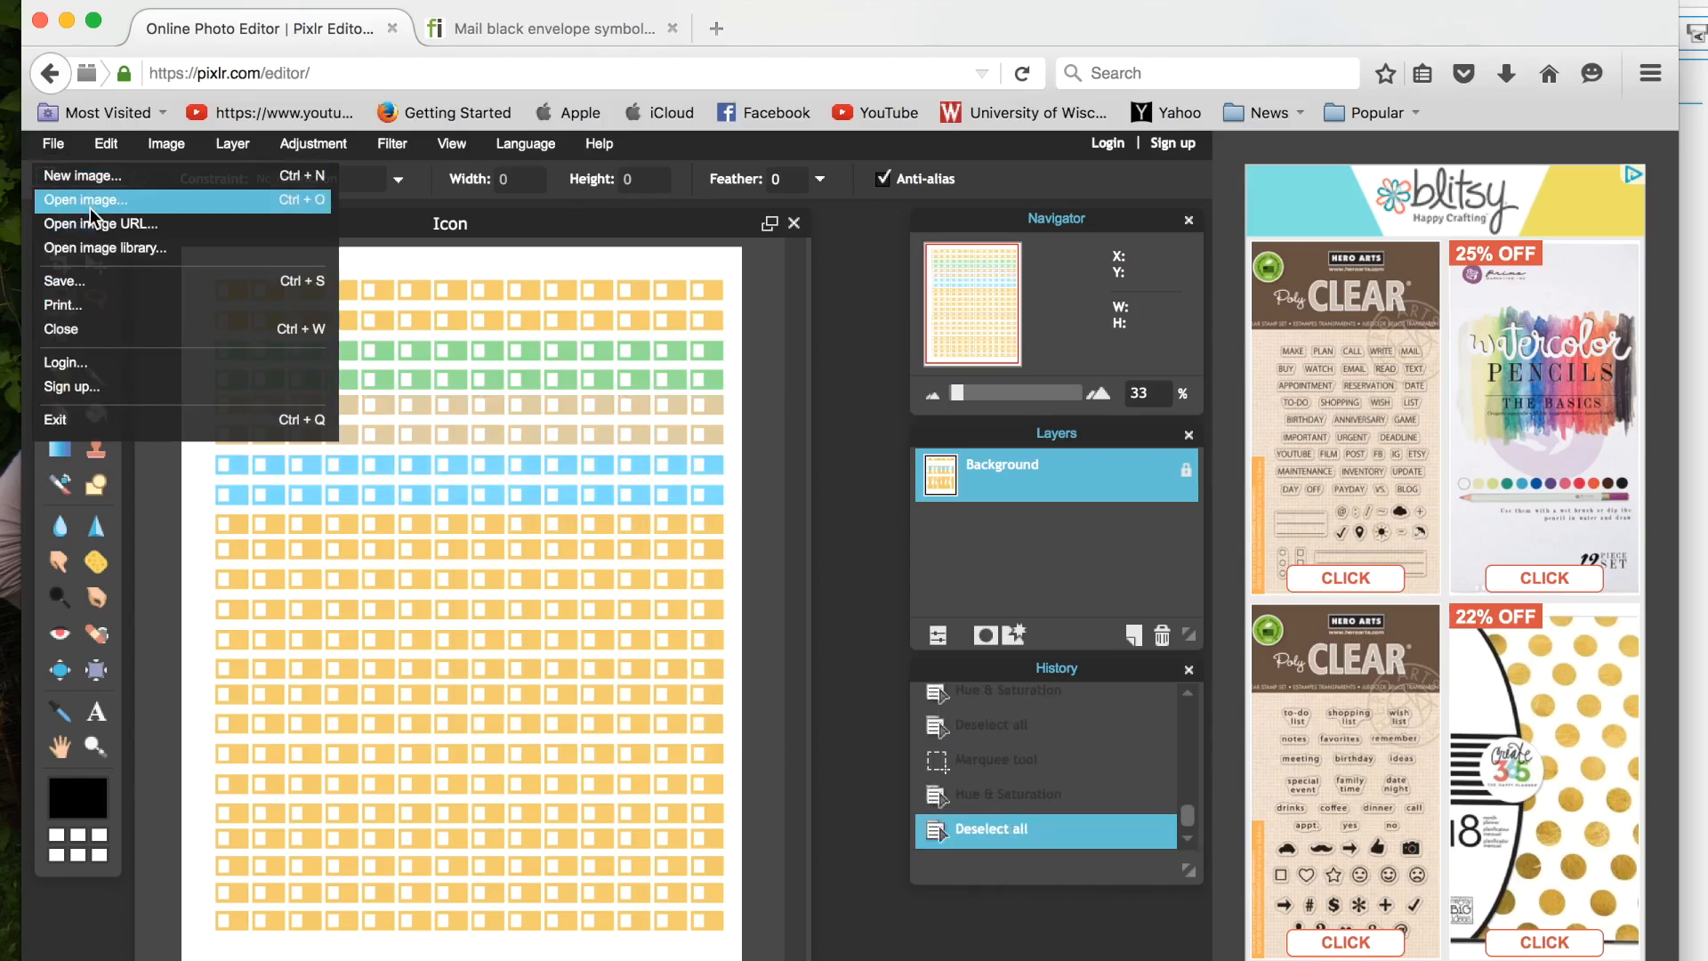
left_click(89, 199)
left_click(285, 172)
double_click(786, 286)
key("ctrl+a")
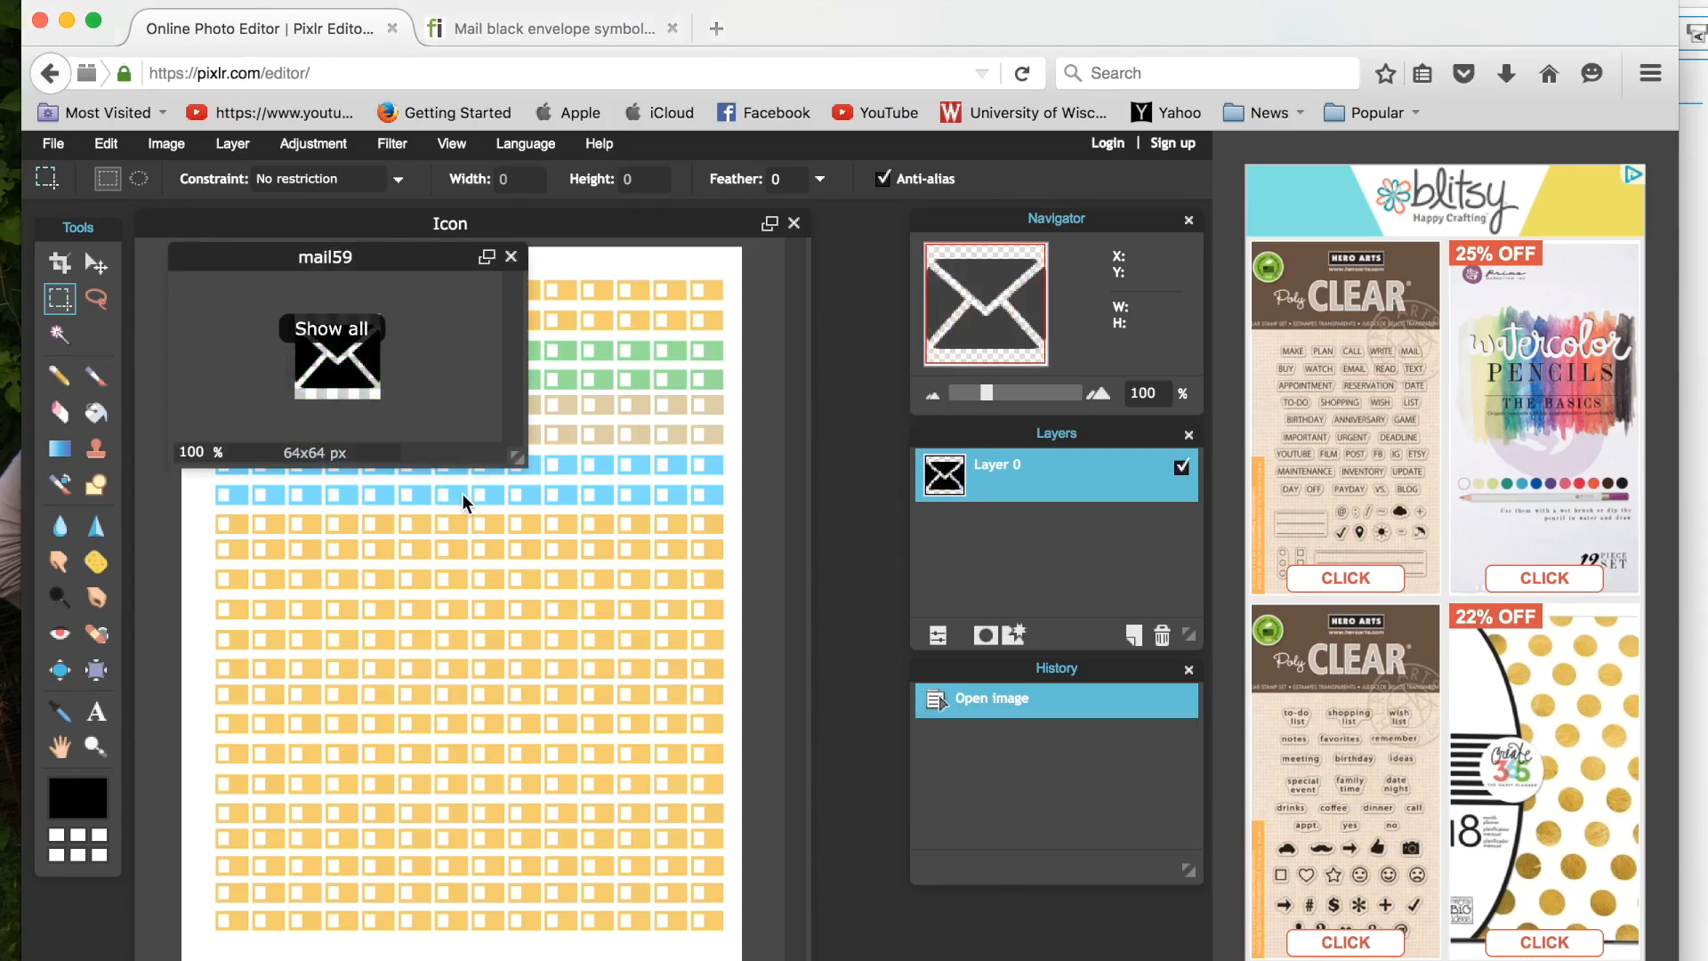
Step: Close mail59 without saving and paste the envelope into the Icon image as a new layer
left_click(511, 257)
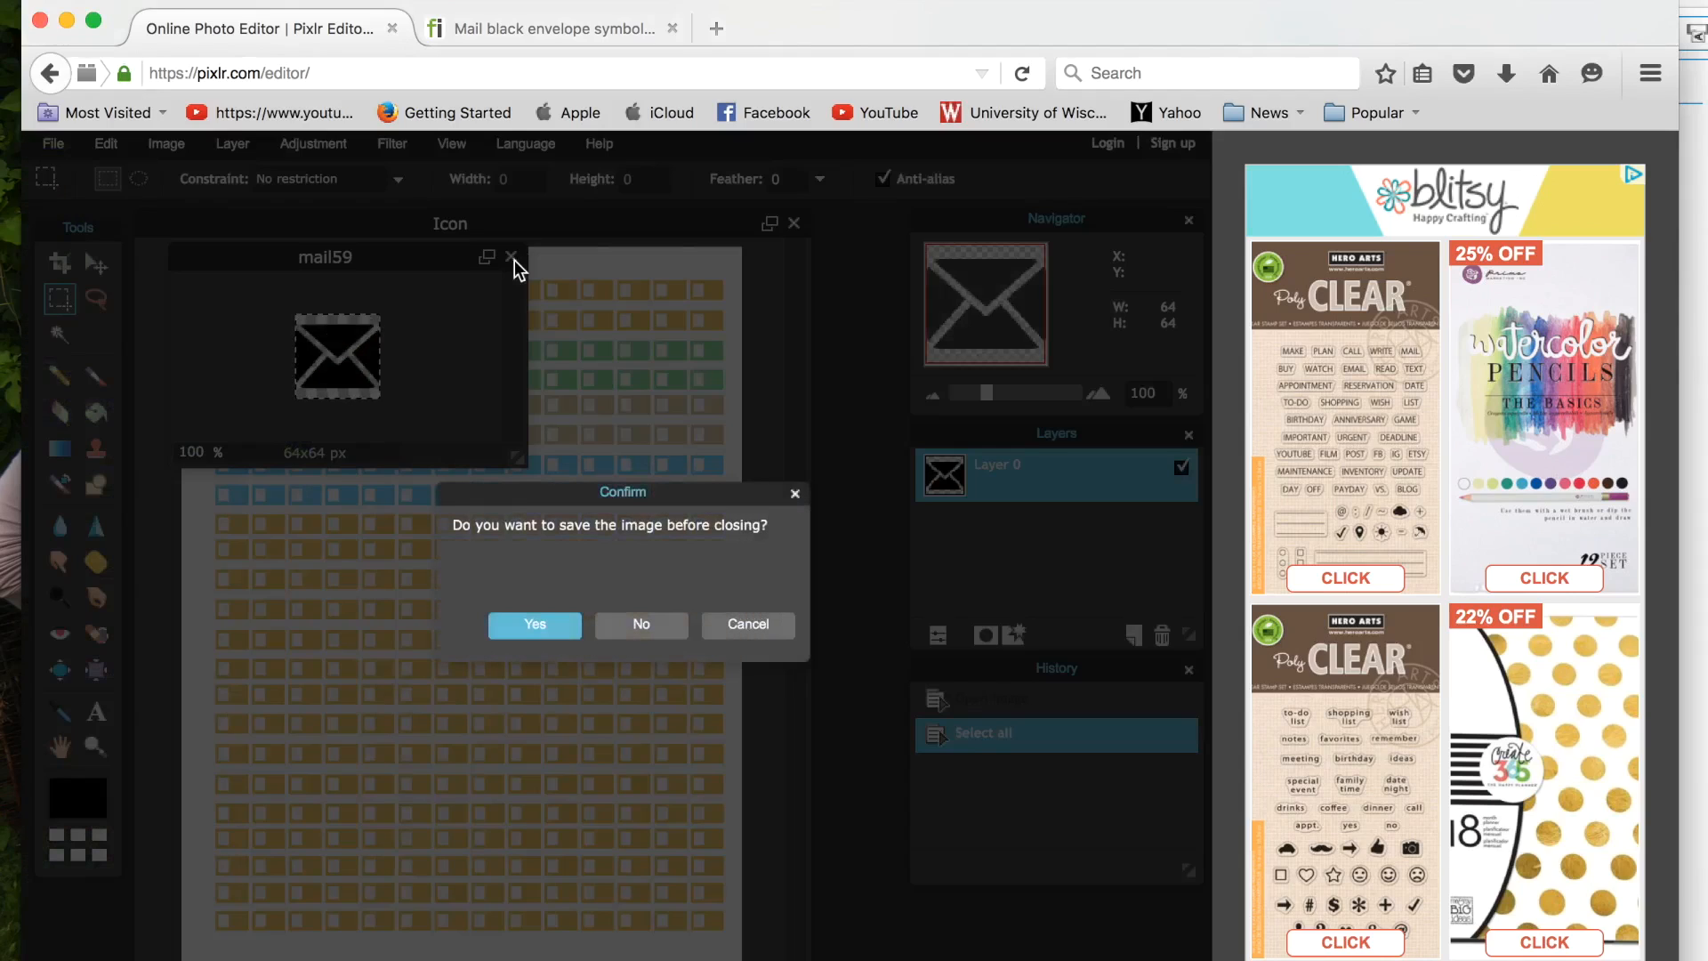
left_click(639, 623)
key("ctrl+v")
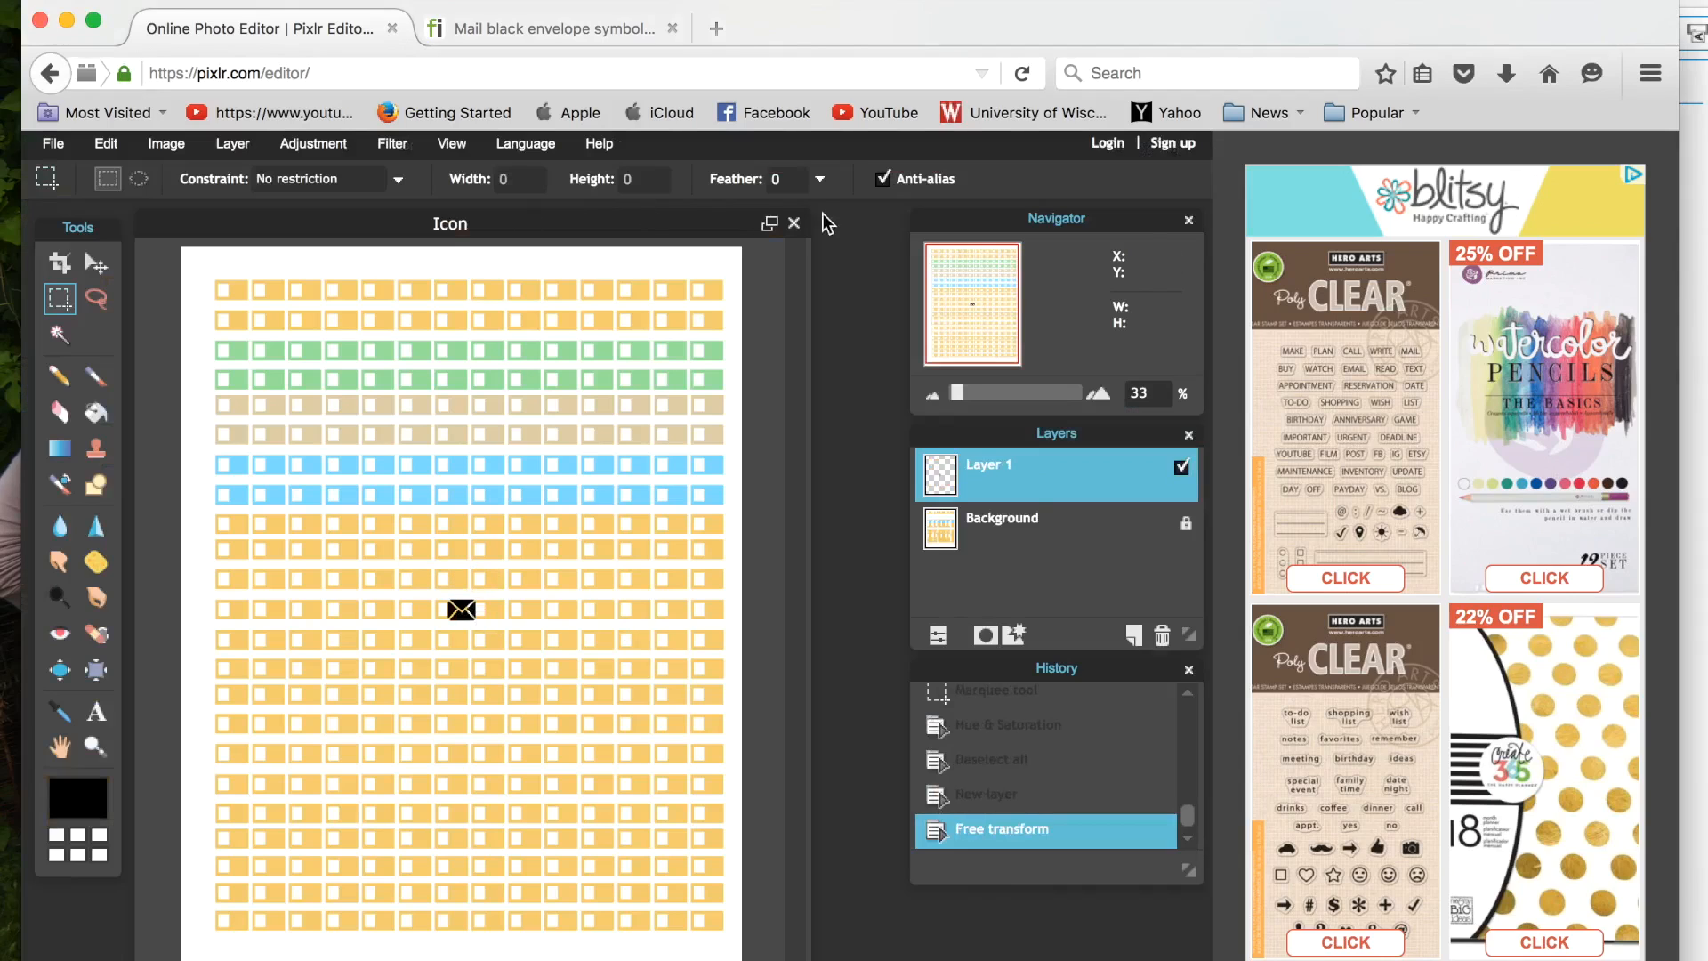
Step: Scale the pasted envelope down with Free transform so it fits the colored part of one sticker
left_click_drag(958, 394, 976, 397)
left_click_drag(967, 326, 974, 326)
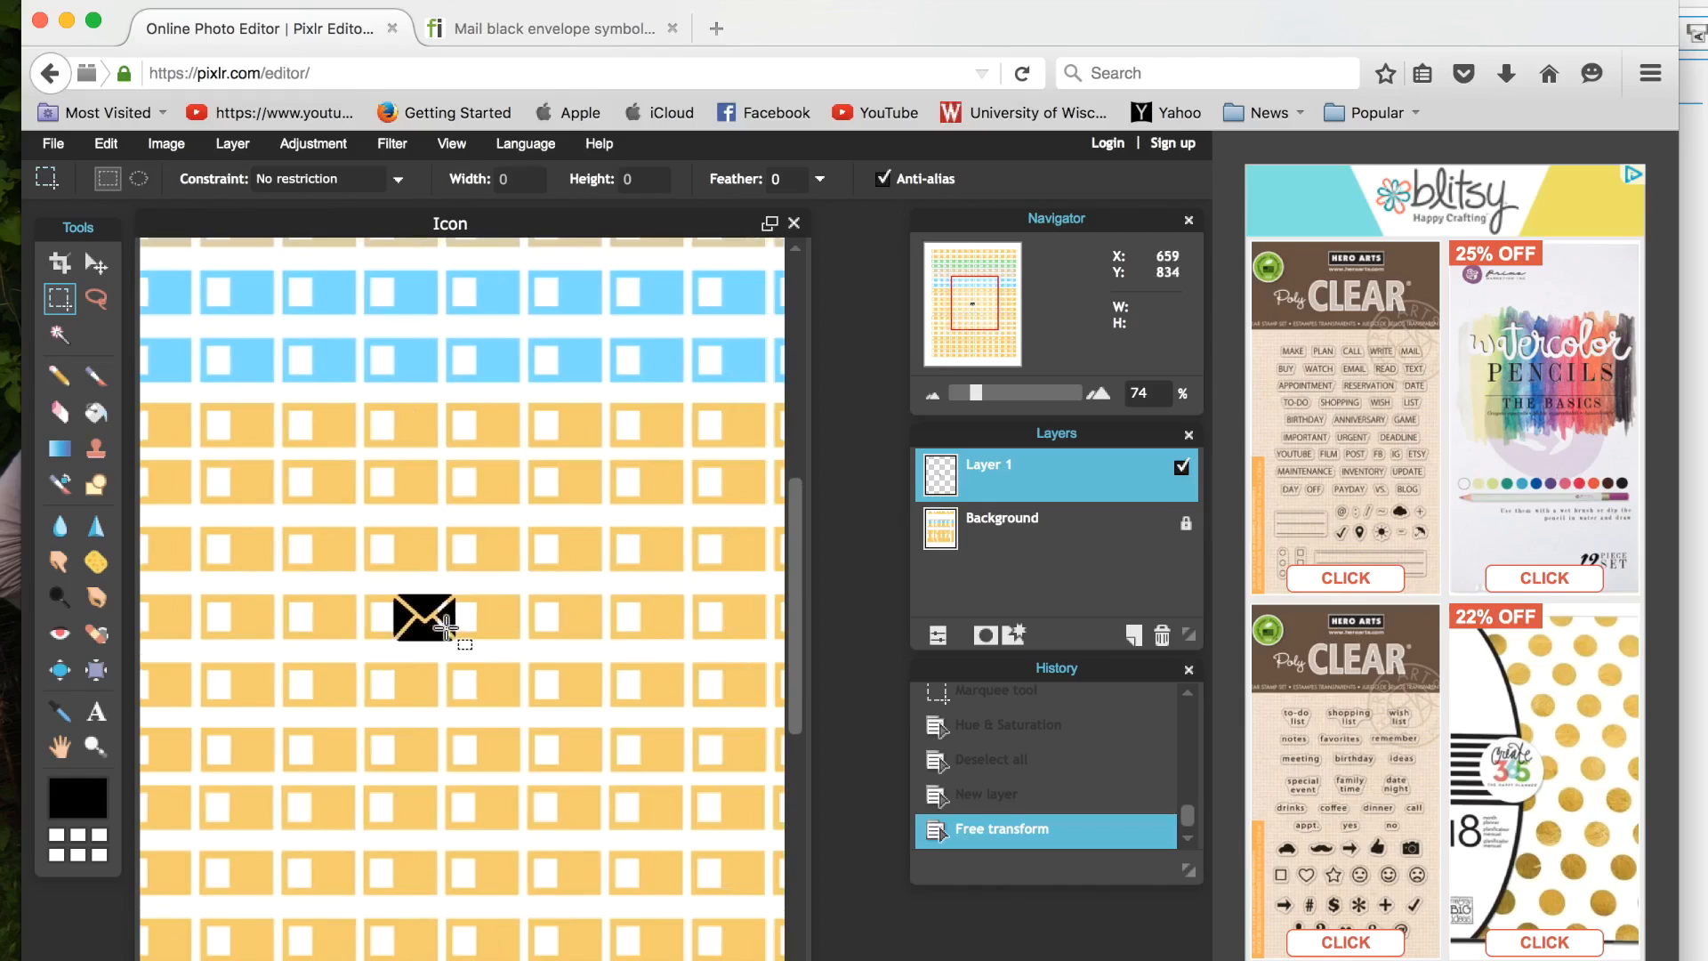
key("ctrl+t")
left_click_drag(460, 589, 448, 601)
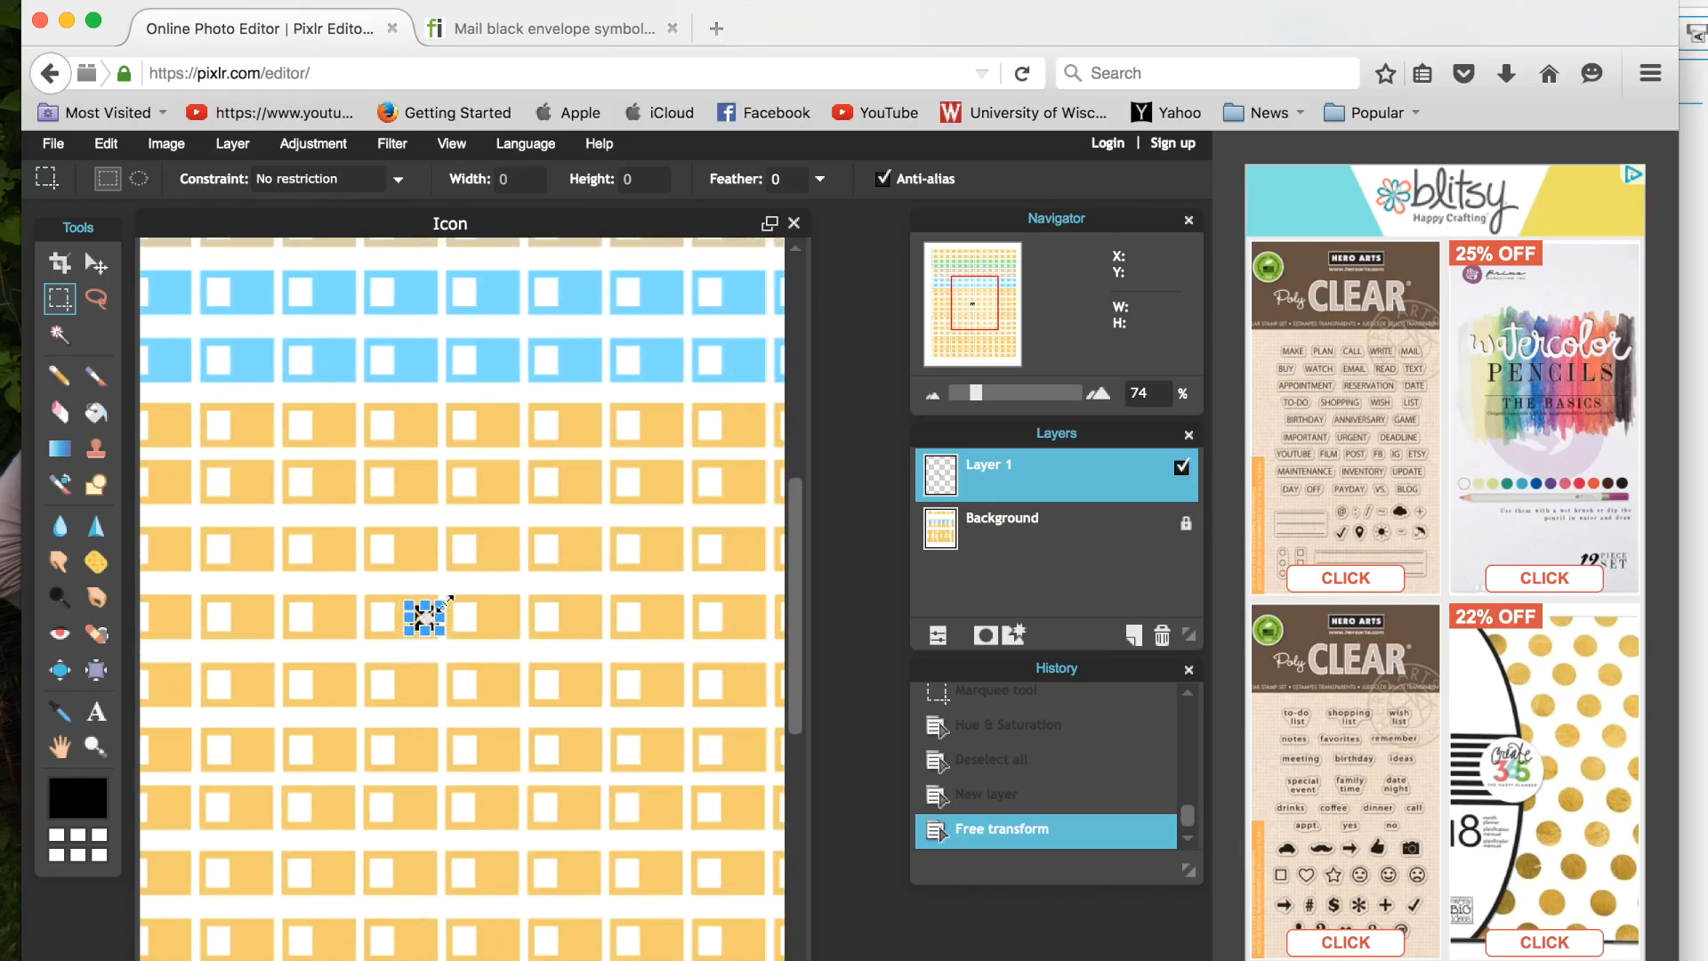
key("Return")
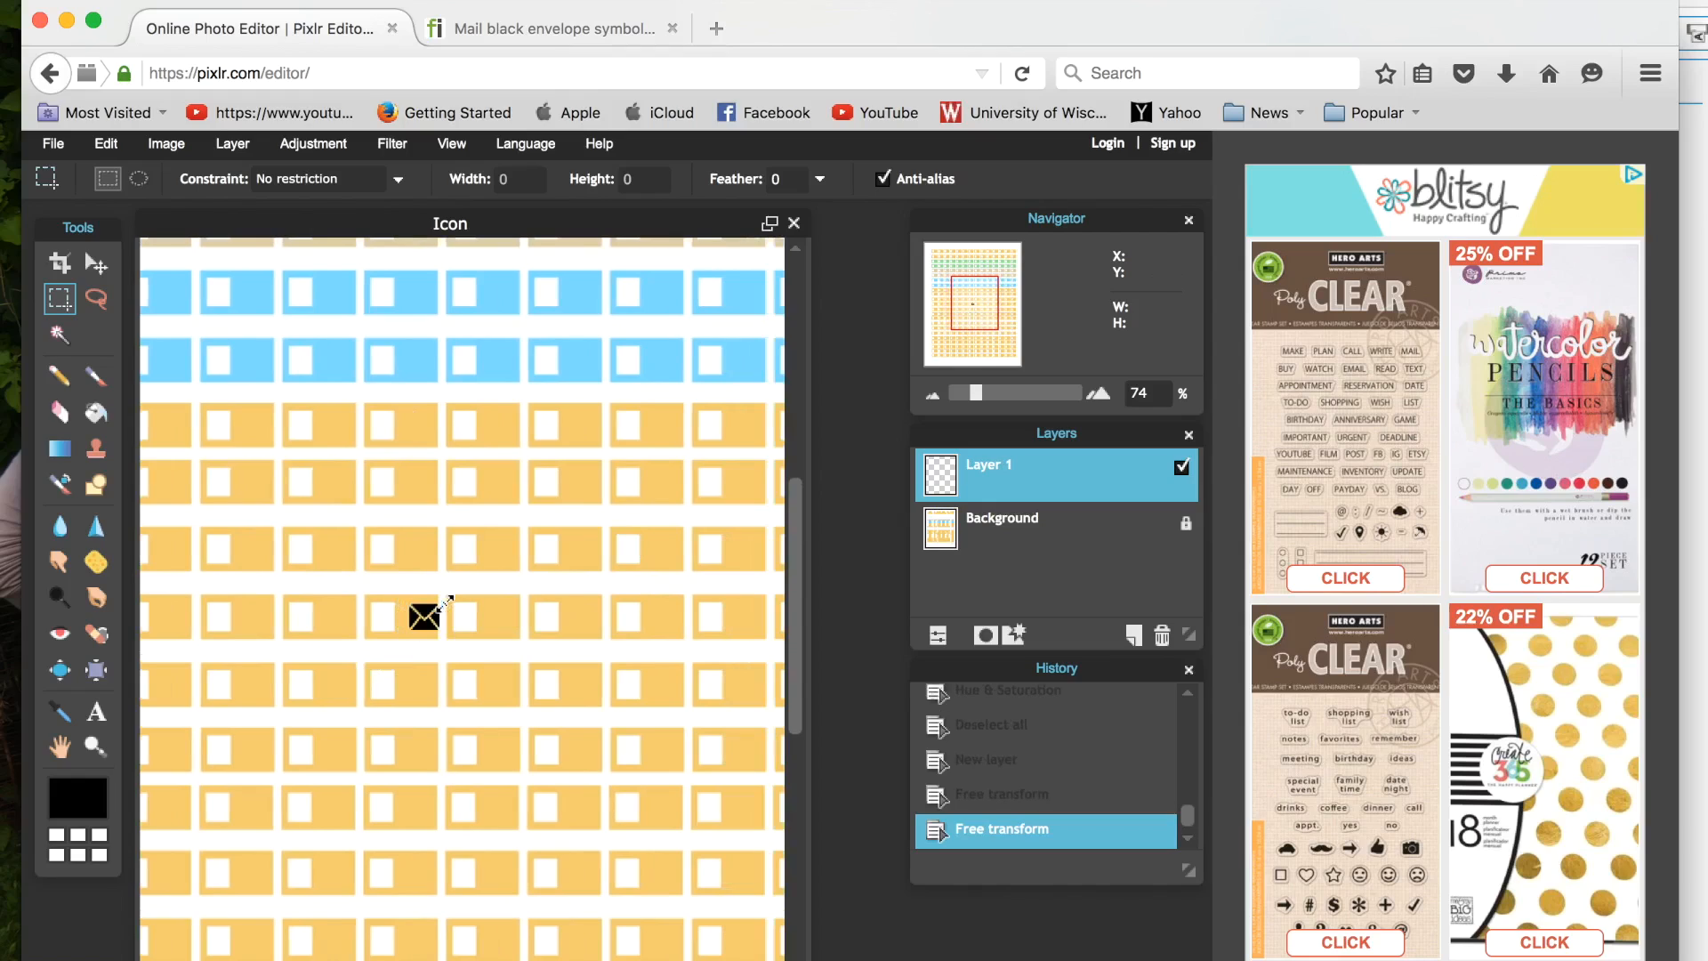
Step: Move the envelope onto the yellow area of the first sticker in the first row, beside its white square
left_click(91, 267)
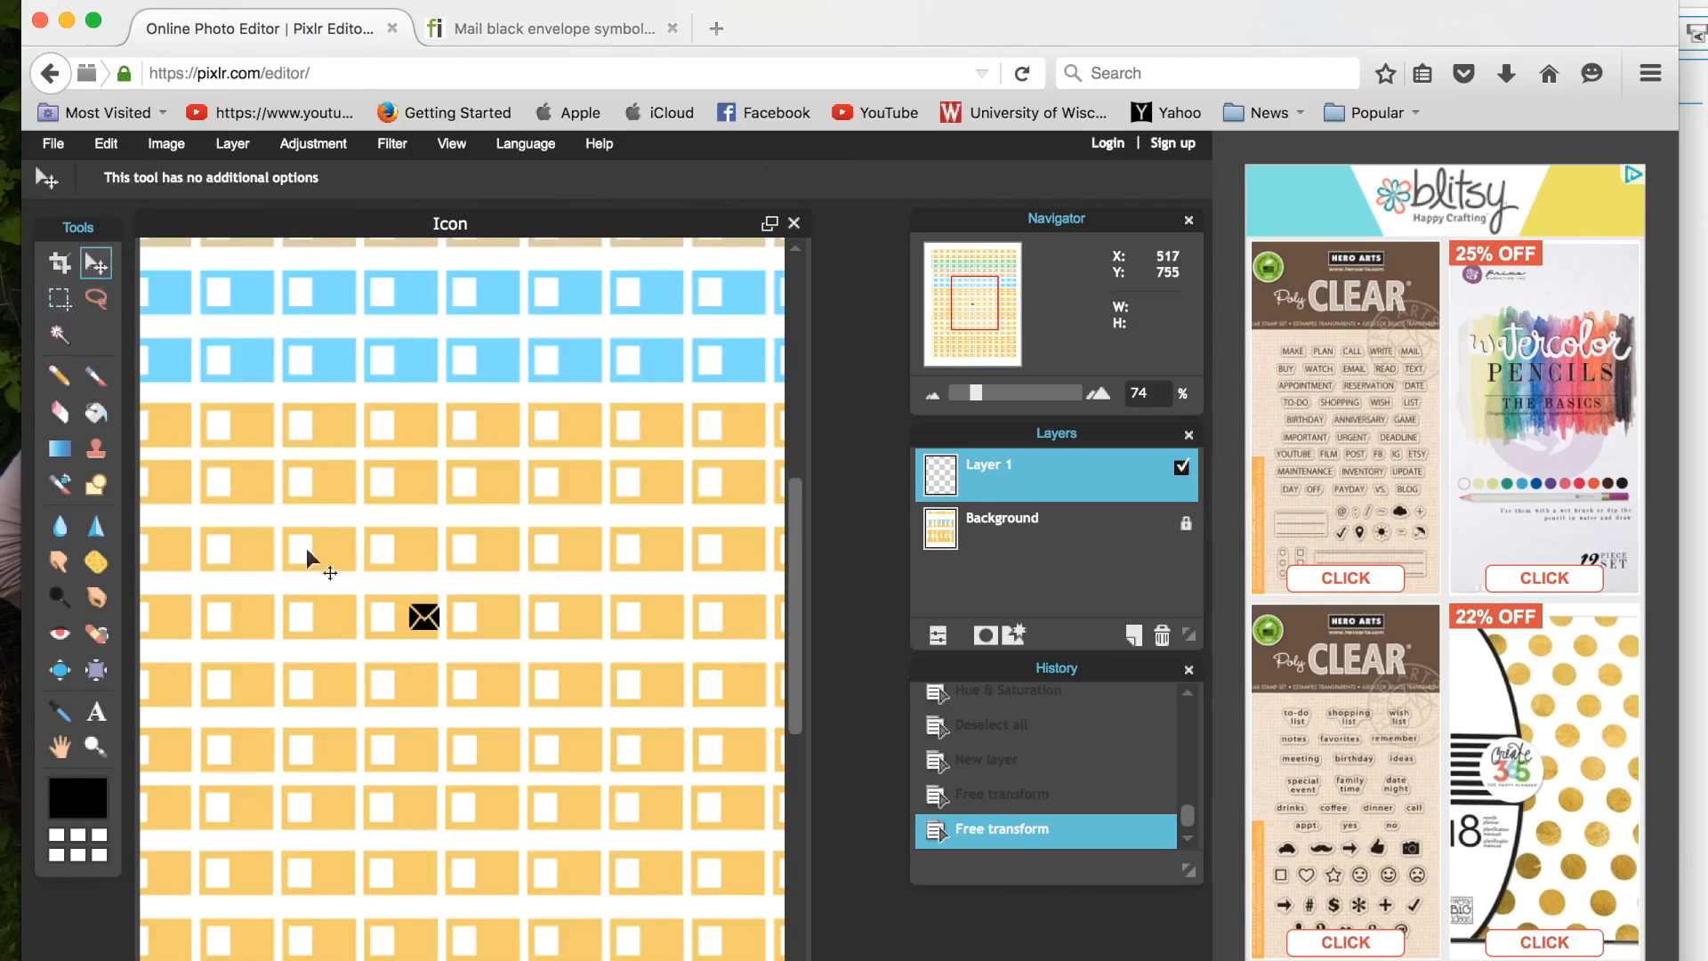
left_click_drag(442, 640, 378, 499)
left_click_drag(963, 288, 939, 261)
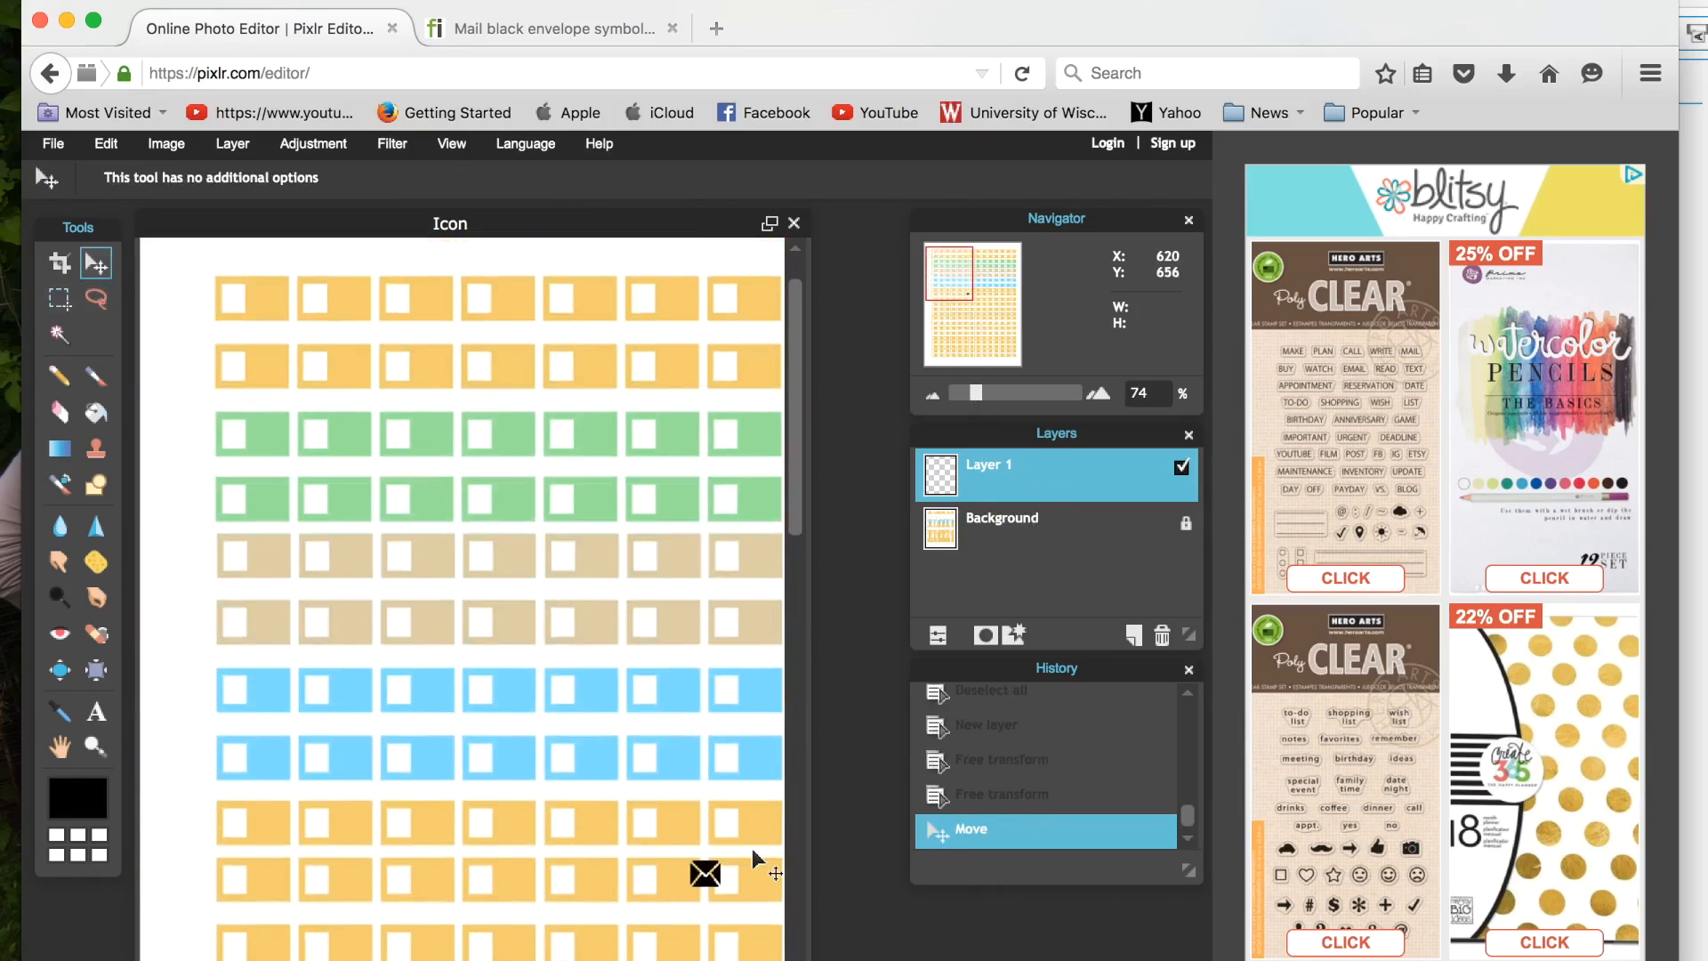
left_click_drag(705, 892, 254, 314)
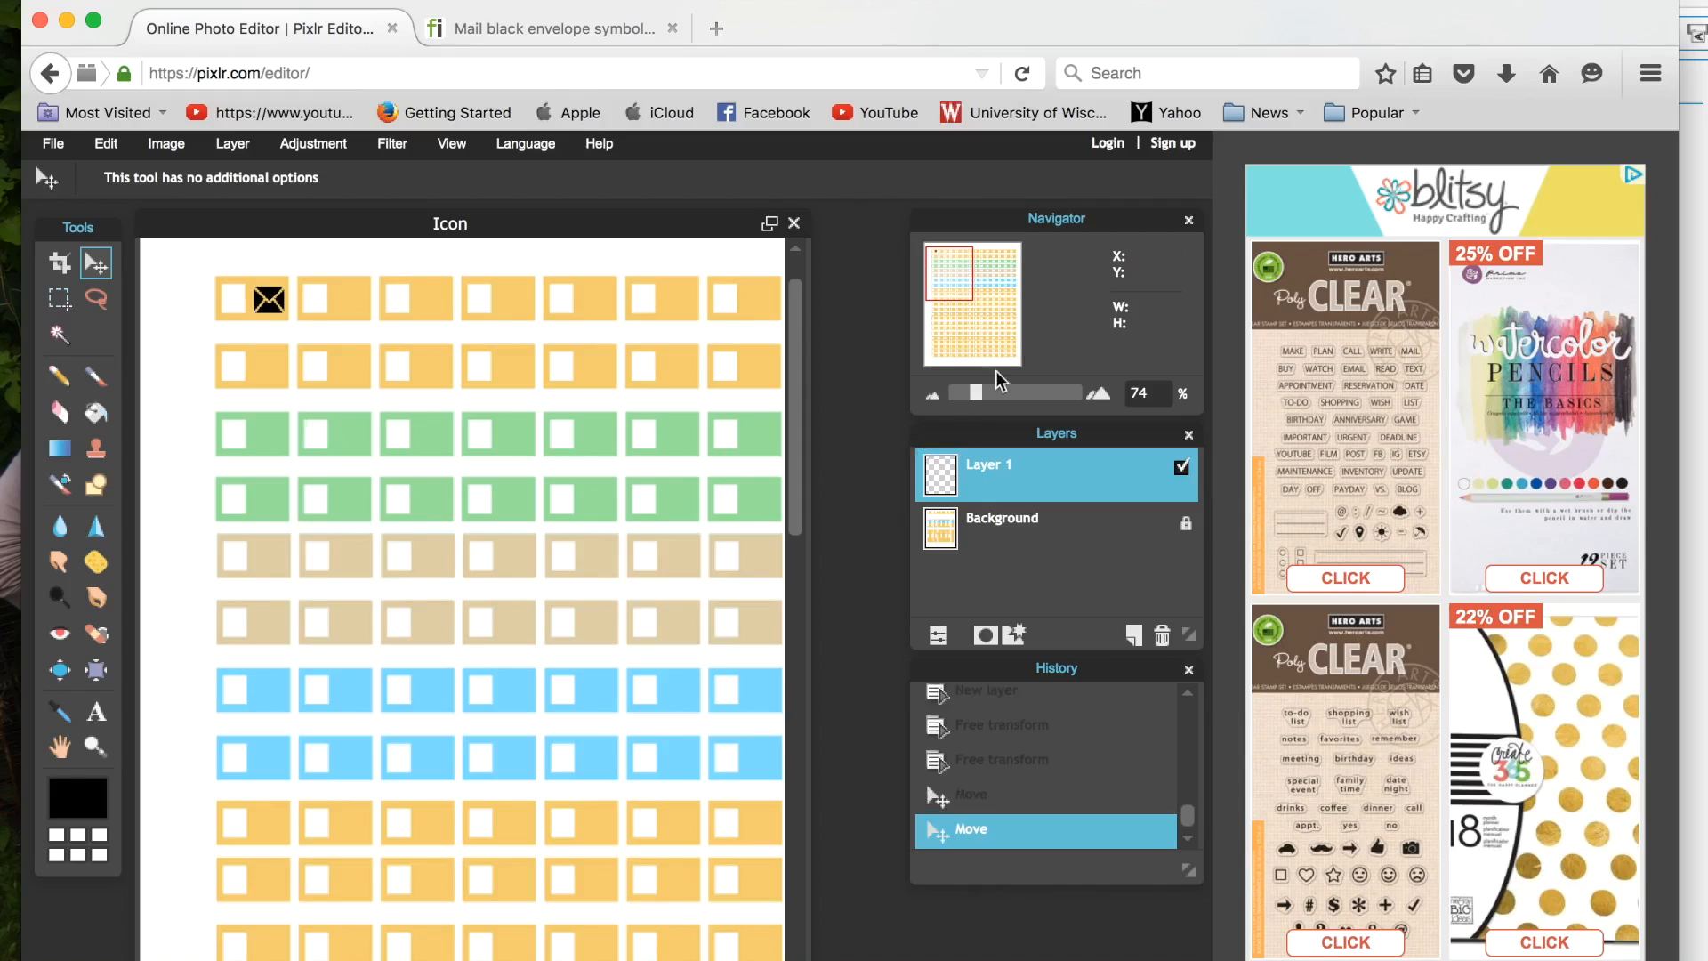
left_click_drag(975, 391, 958, 391)
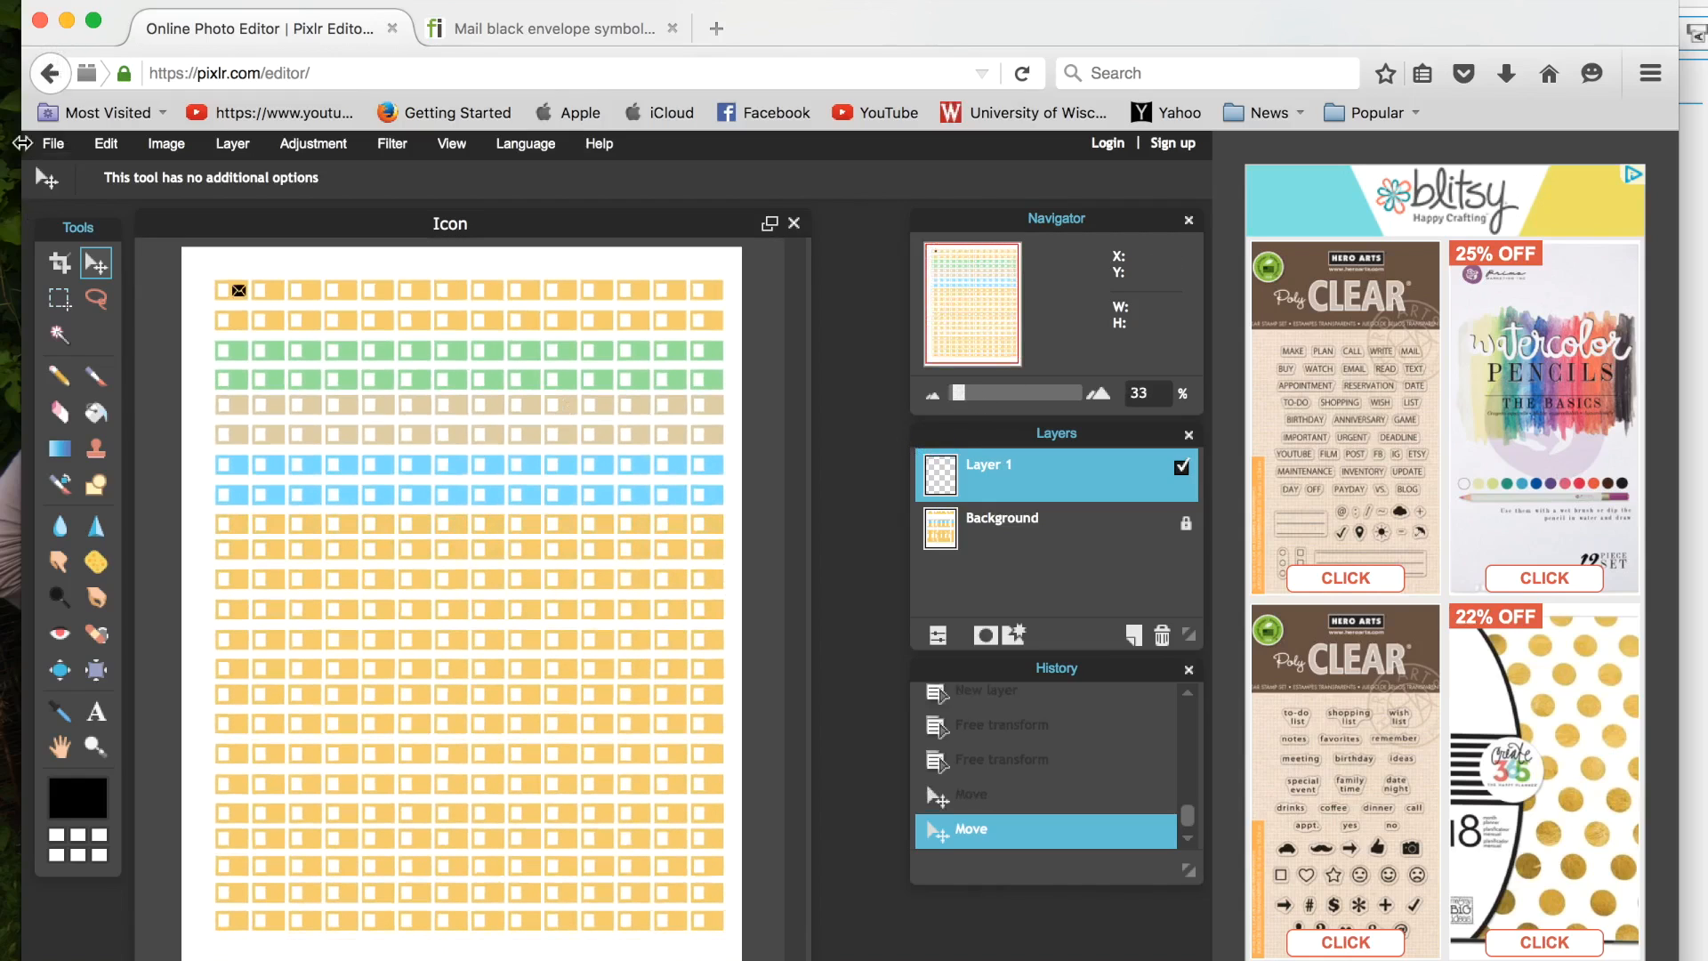
Step: Switch to Preview to show the finished colored icon sticker sheet and place its window over the Pixlr canvas
mouse_move(36, 916)
left_click(36, 920)
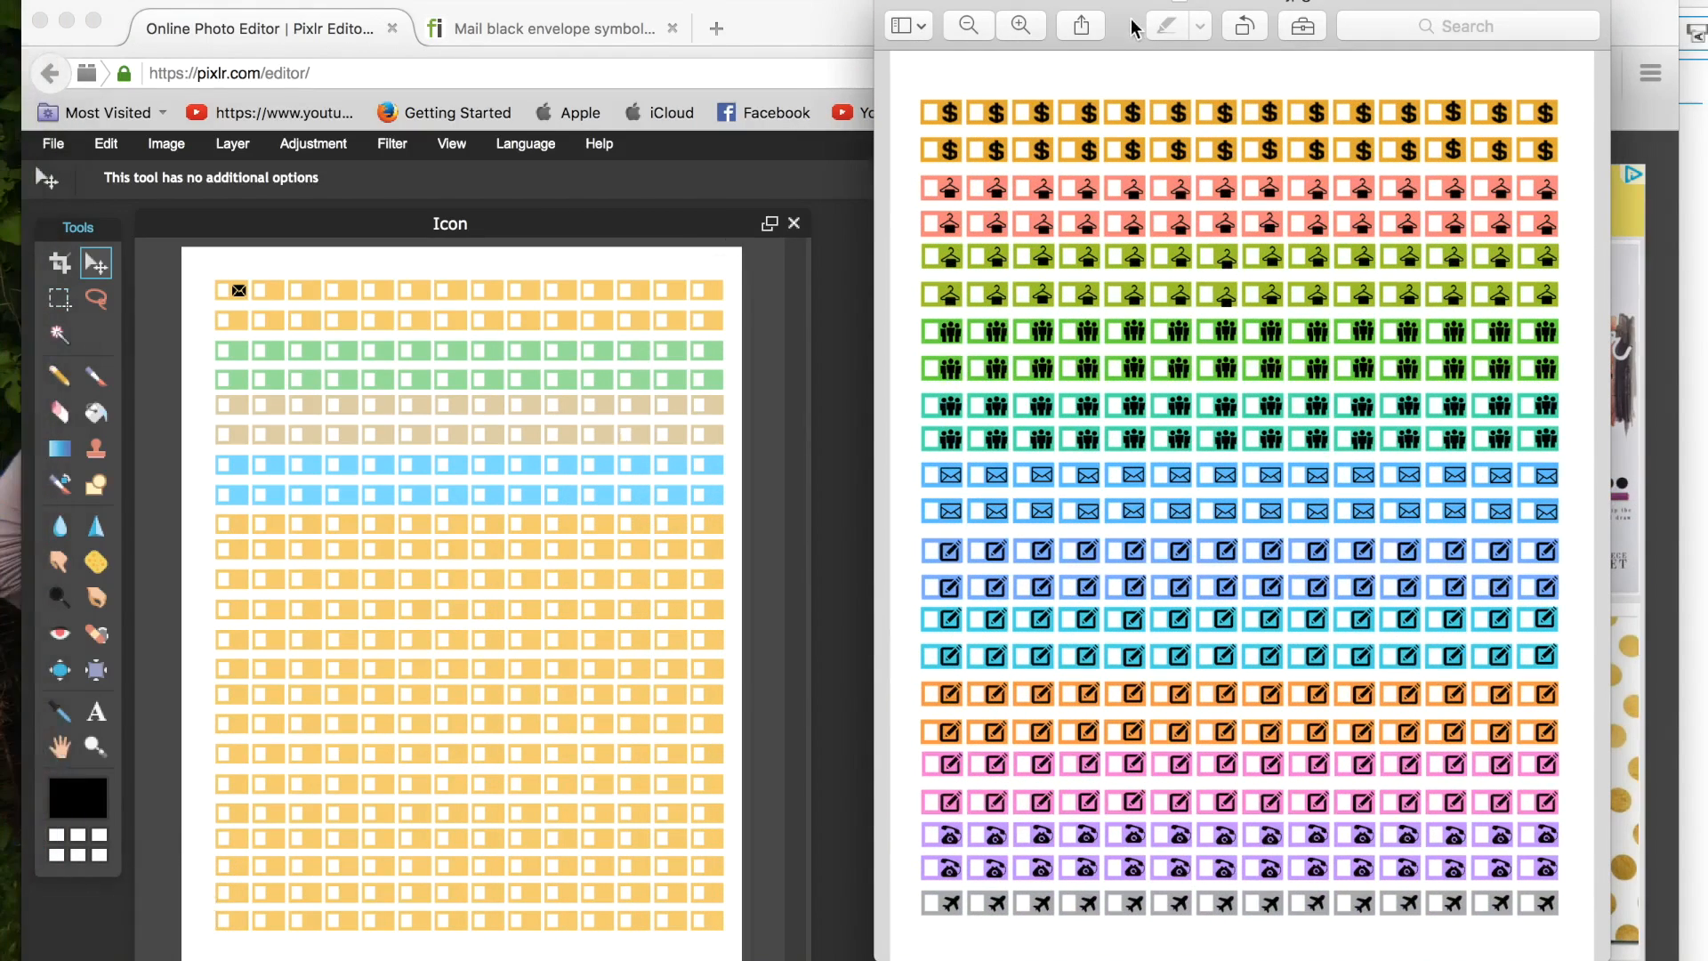
left_click_drag(1243, 5, 532, 51)
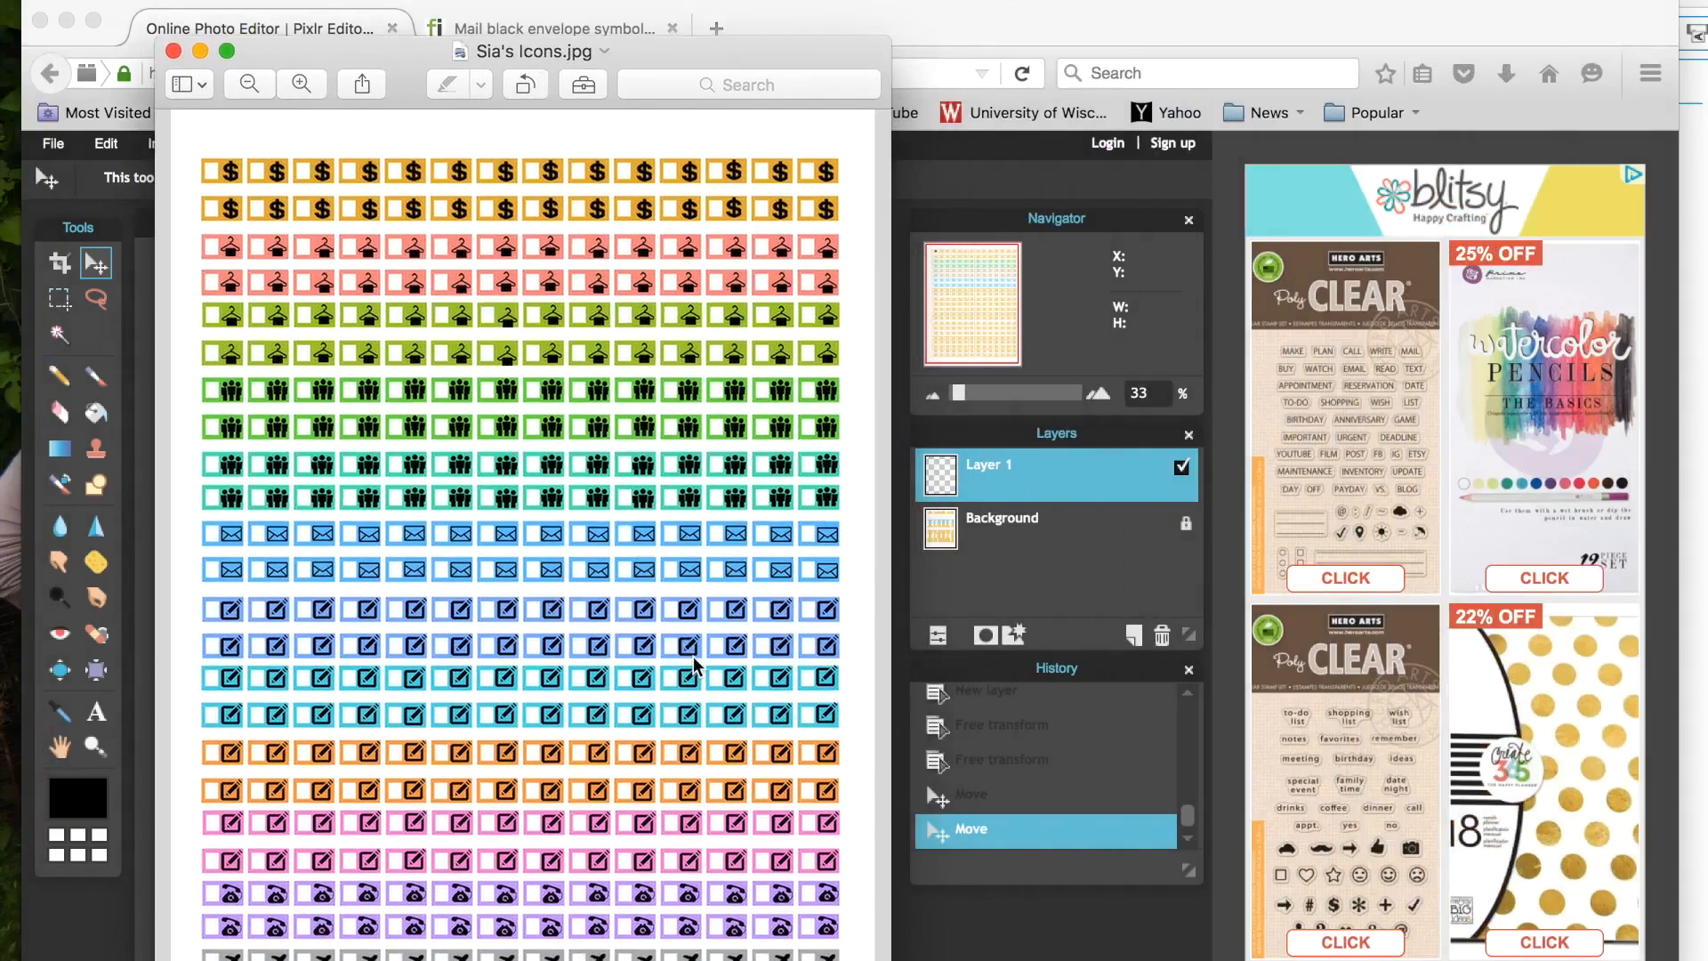